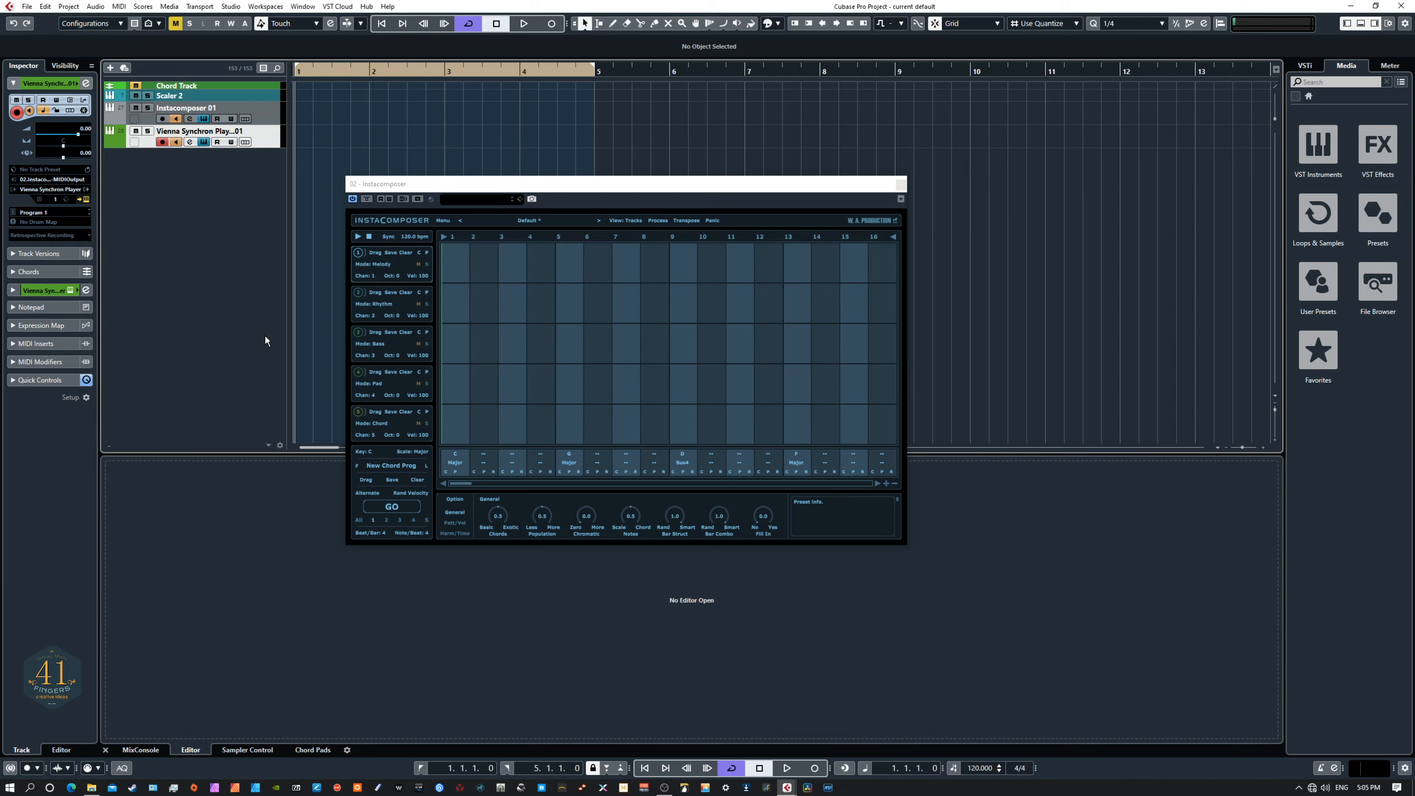
Step: Move the Instacomposer window clear of the track list, and select the Instacomposer 01 track followed by the Vienna Synchron Player track
left_click_drag(464, 192, 560, 205)
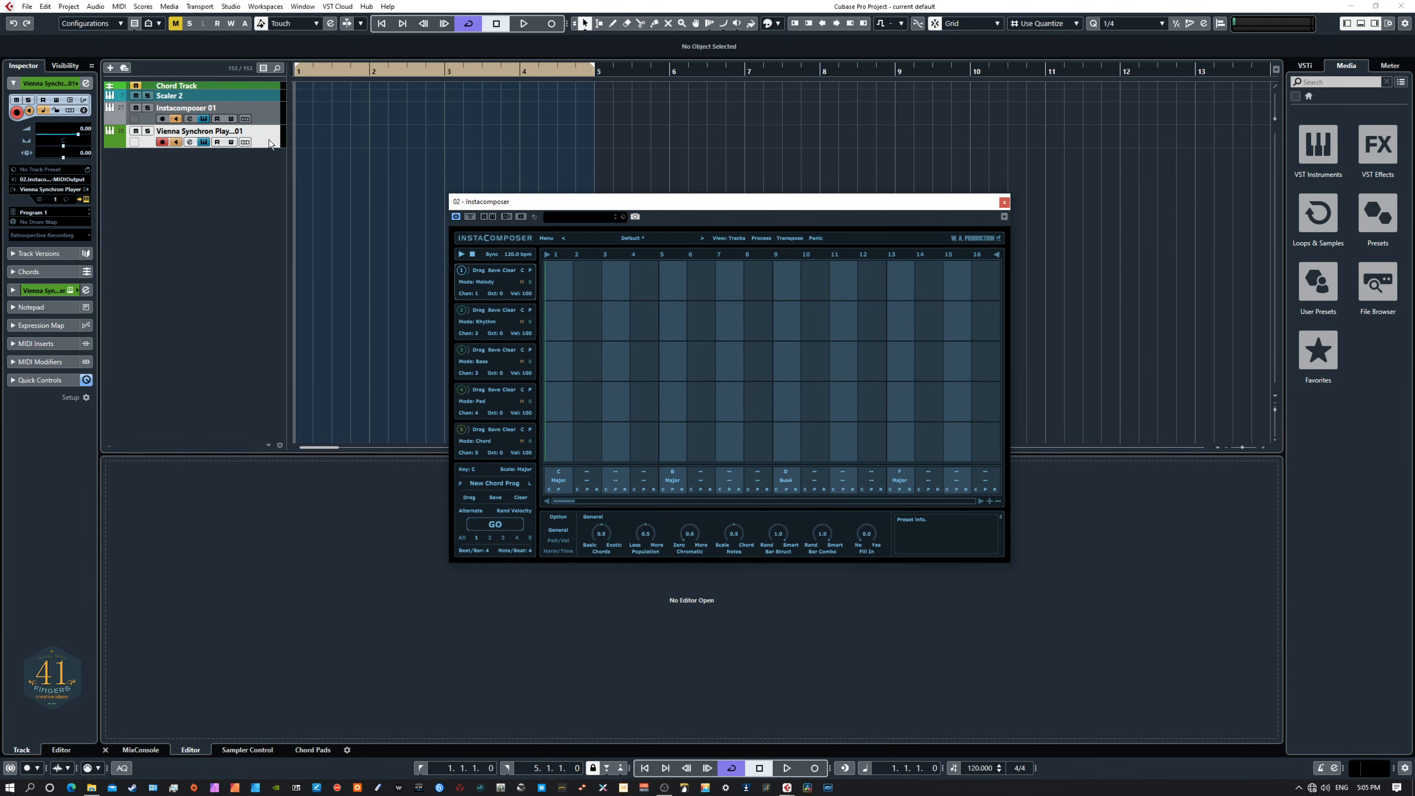
left_click(262, 119)
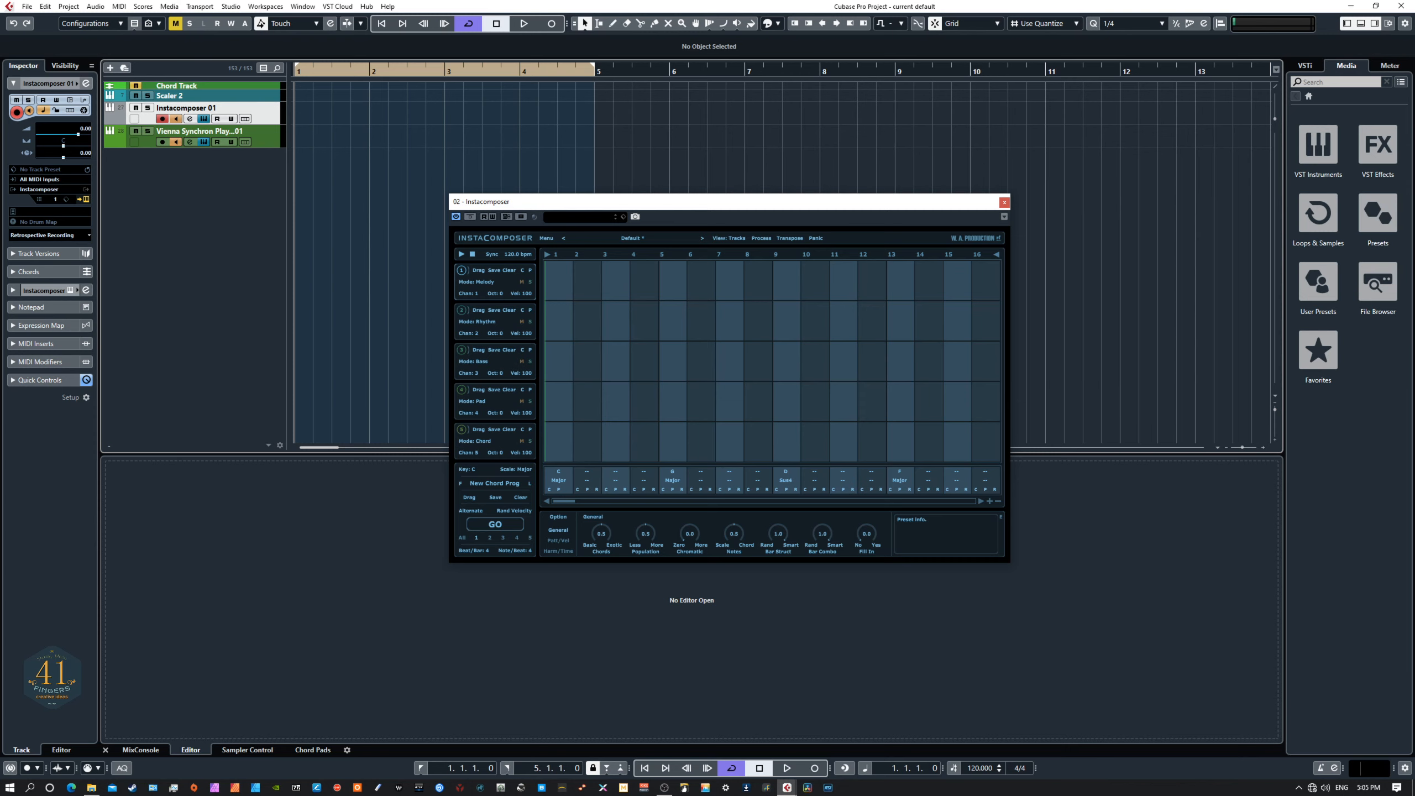
left_click(263, 137)
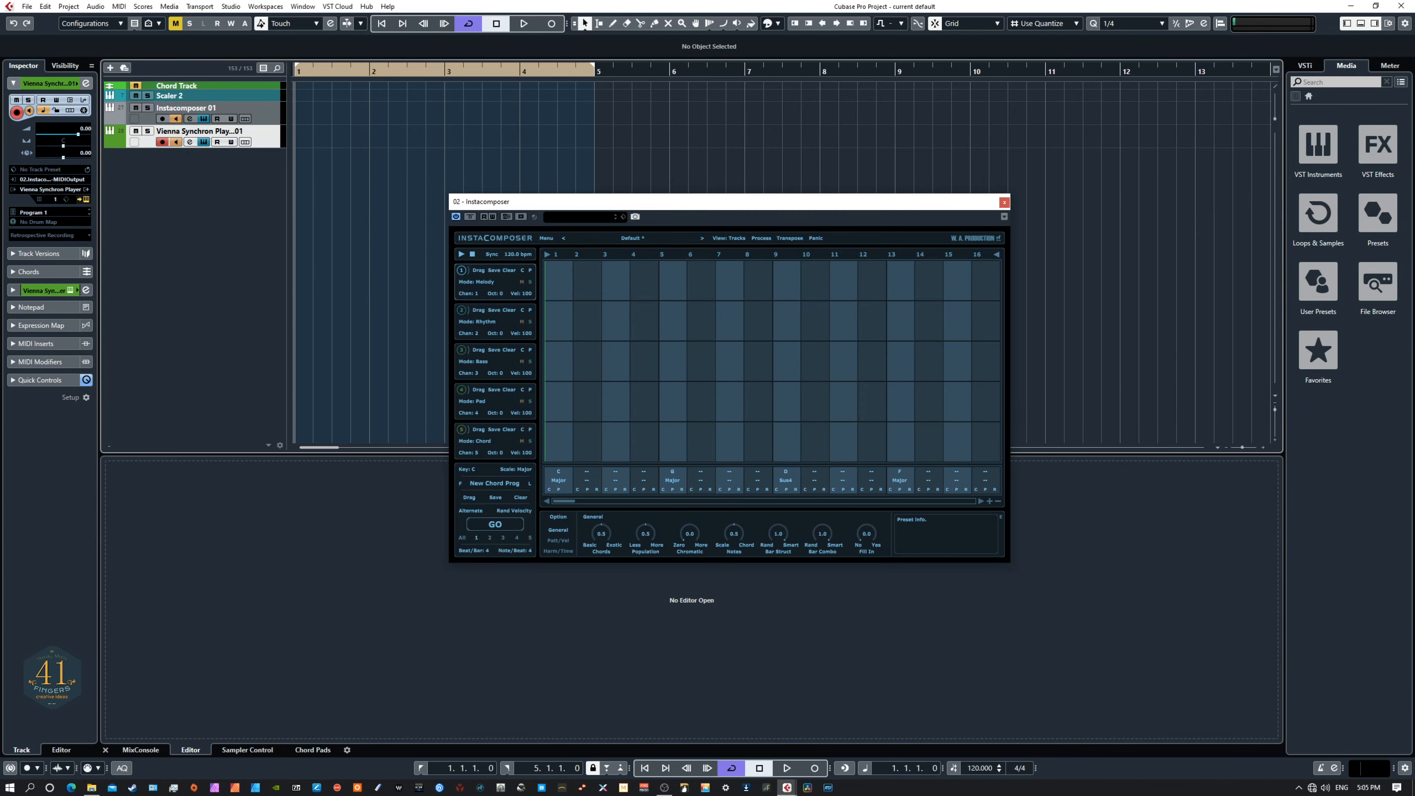
Step: Open the Vienna Synchron Player instrument, audition a few notes on its keyboard, and move its window out of view
left_click(203, 142)
left_click_drag(470, 290, 564, 196)
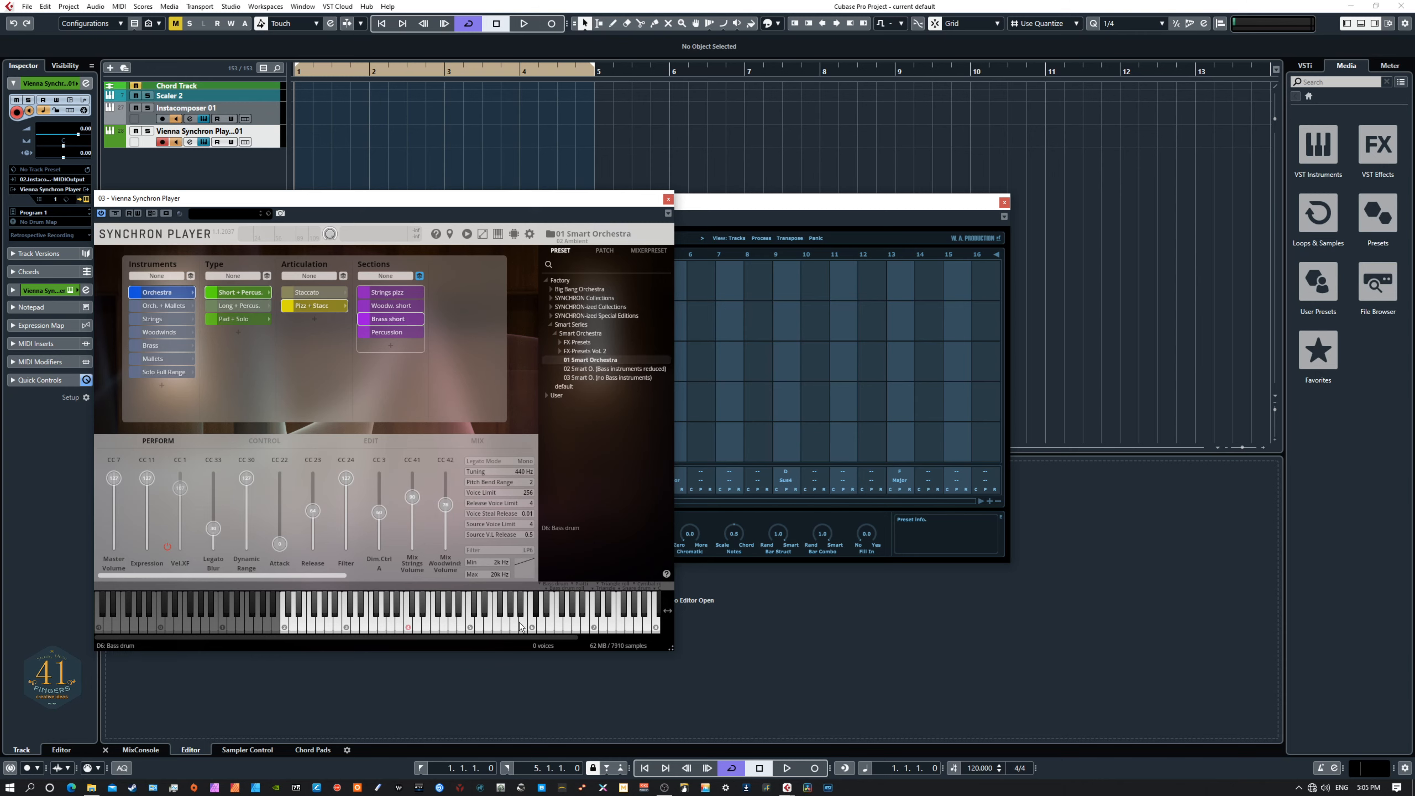
left_click(317, 628)
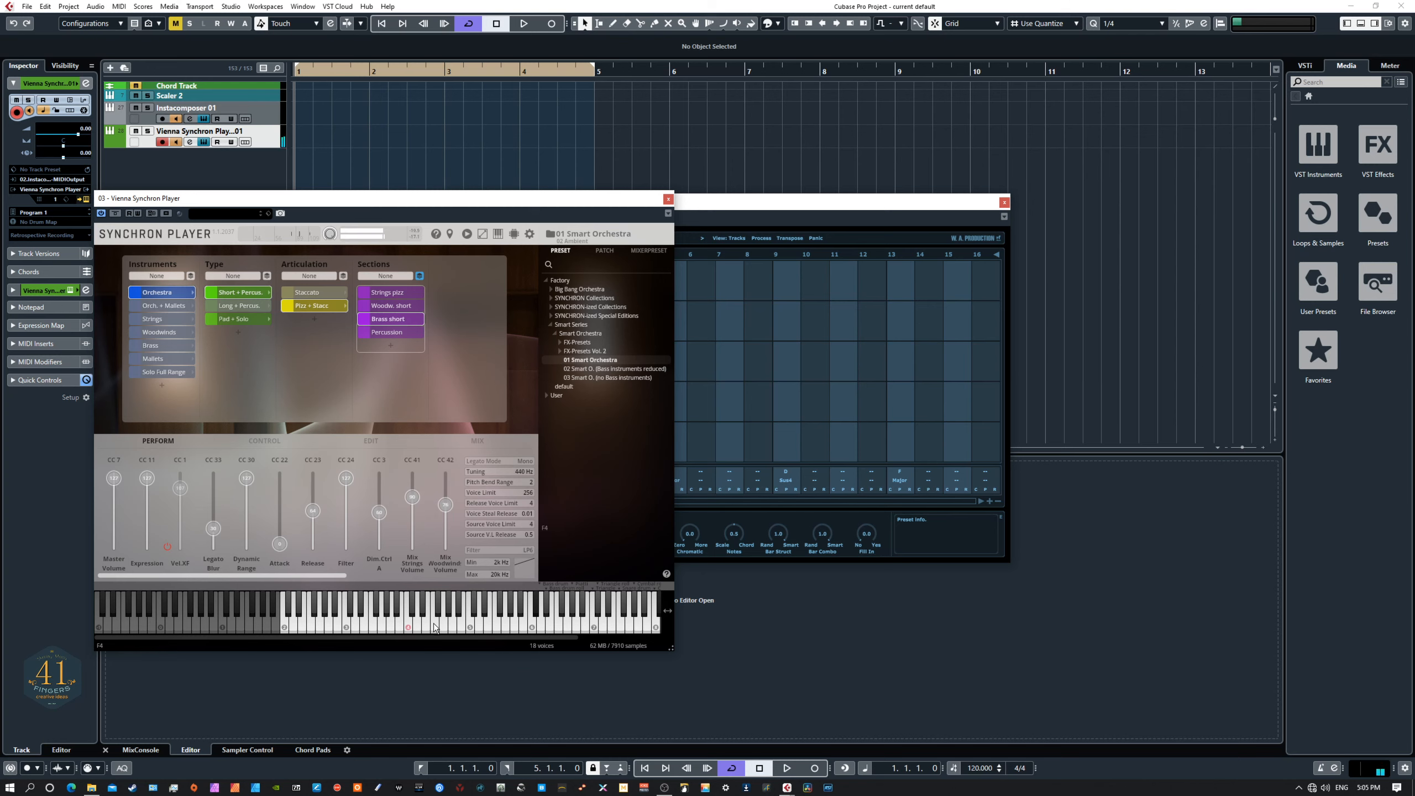
left_click(490, 619)
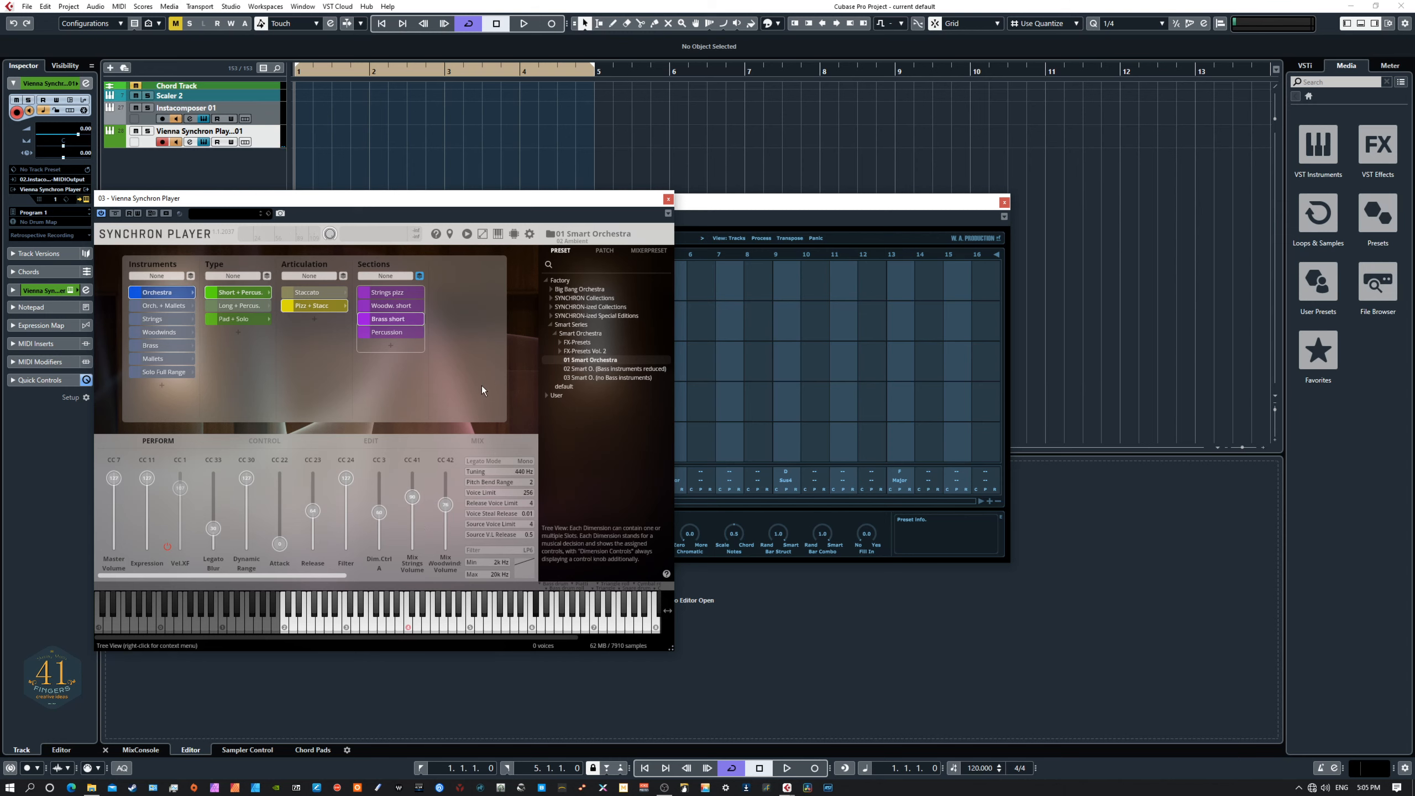
left_click_drag(491, 201, 0, 243)
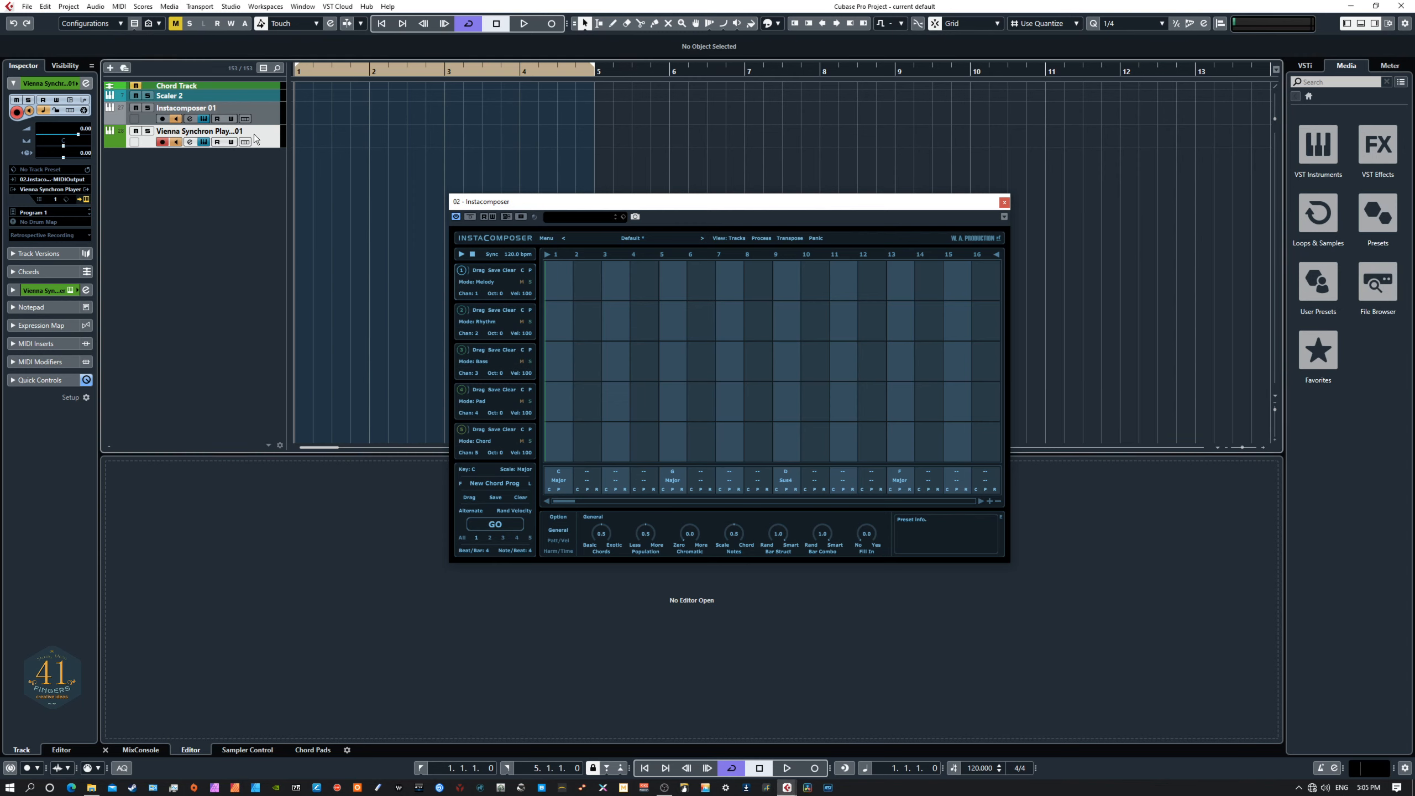
Step: Check the available MIDI input sources for the Vienna Synchron Player track without changing its routing
left_click(61, 180)
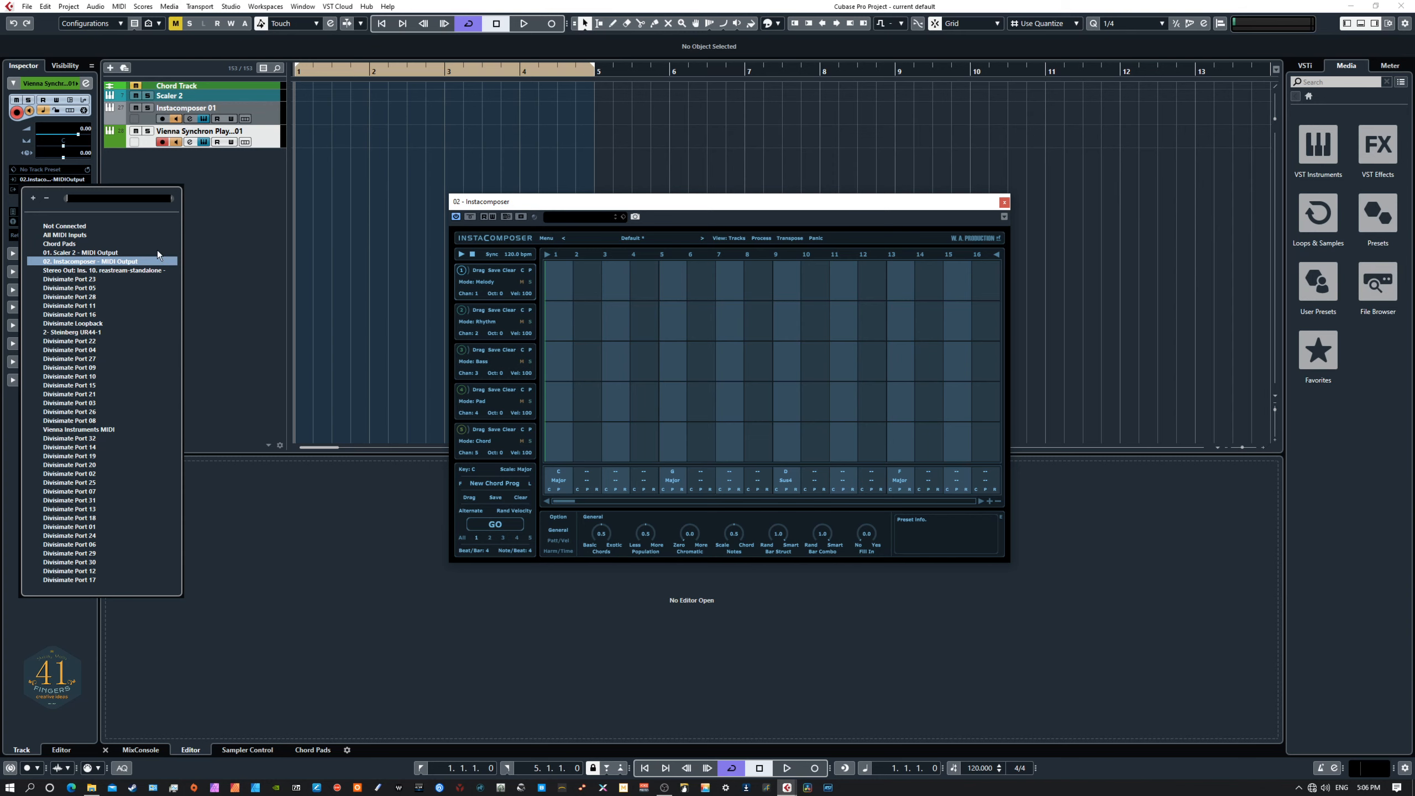
left_click(262, 138)
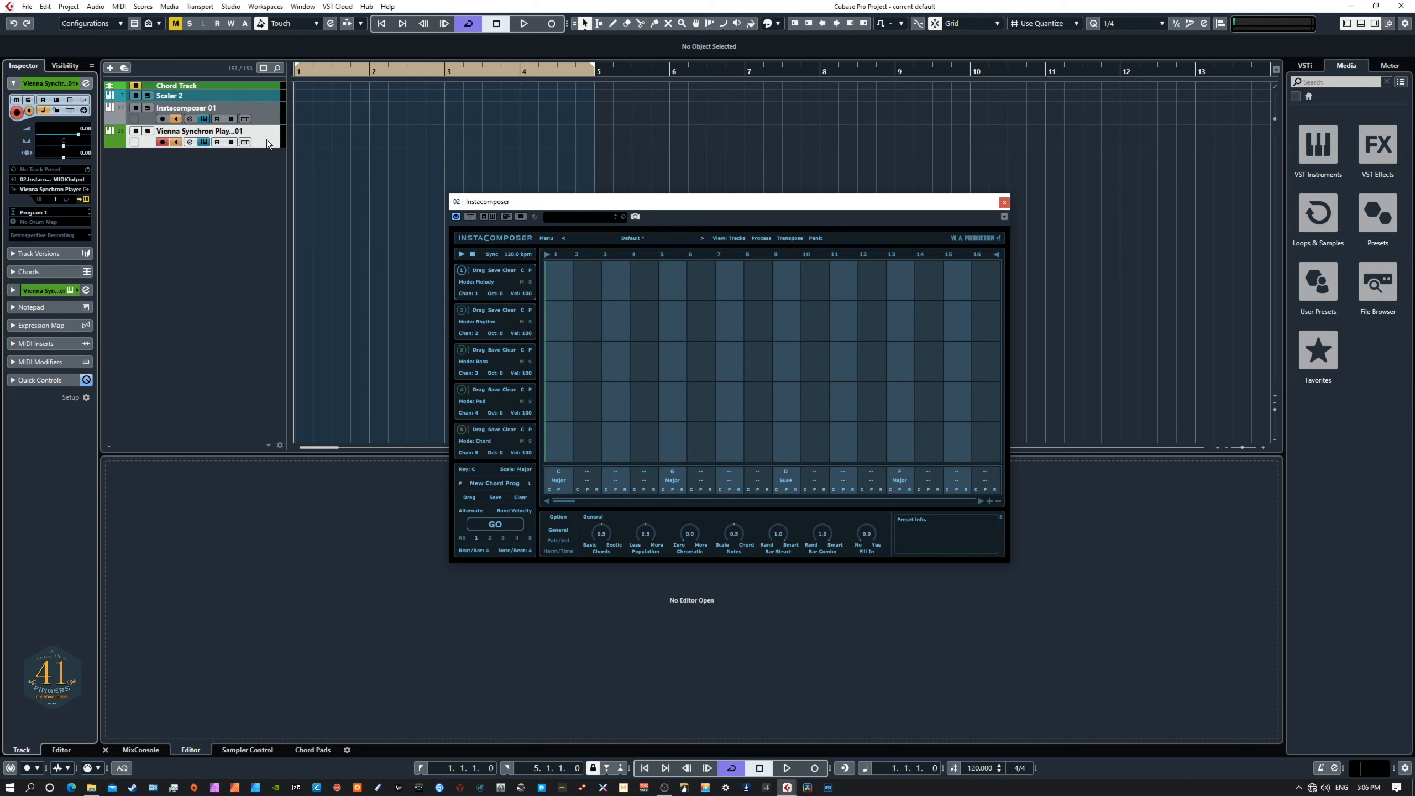
left_click(65, 180)
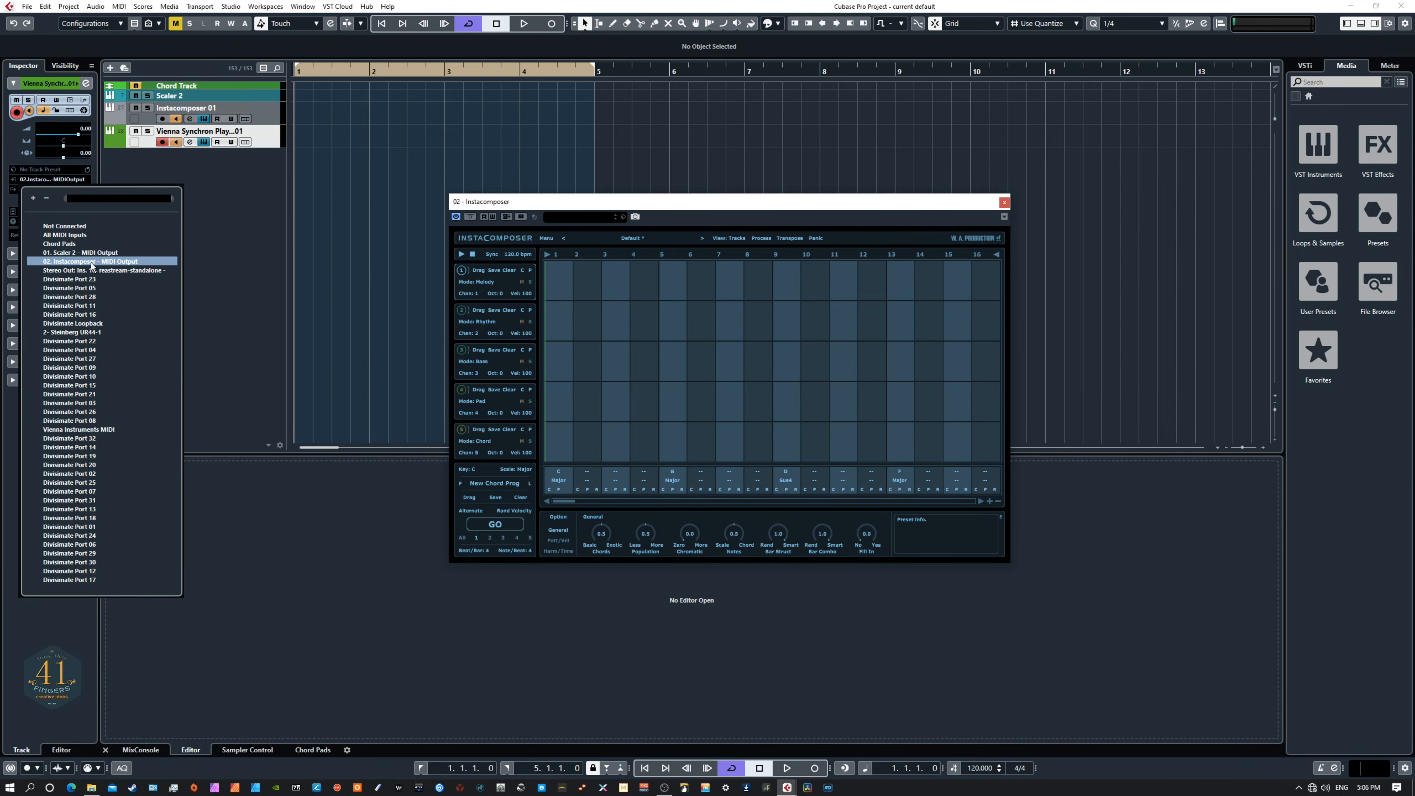
left_click(236, 189)
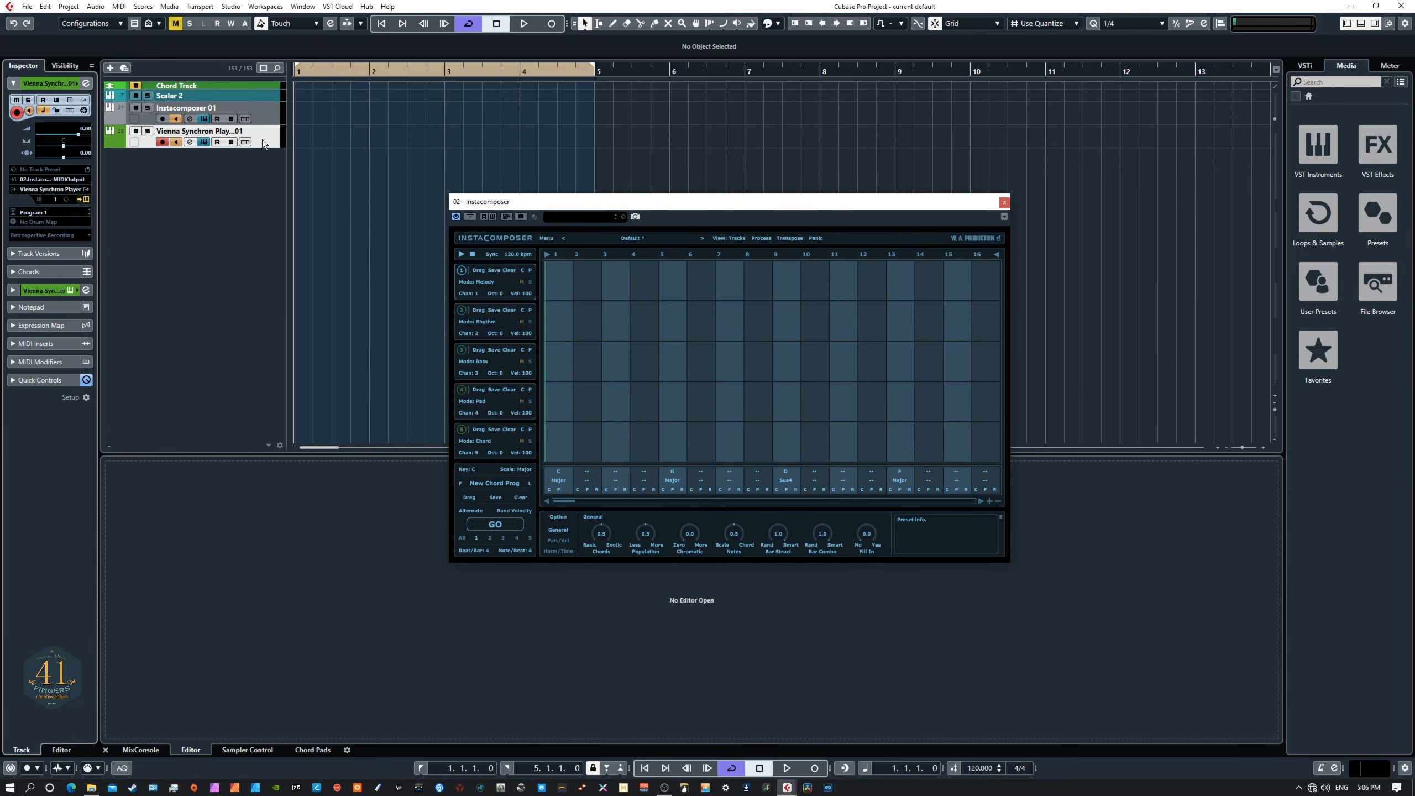
Step: Set Instacomposer's UI scaling to 180% and reposition its window to fit the enlarged interface
left_click_drag(526, 199, 445, 129)
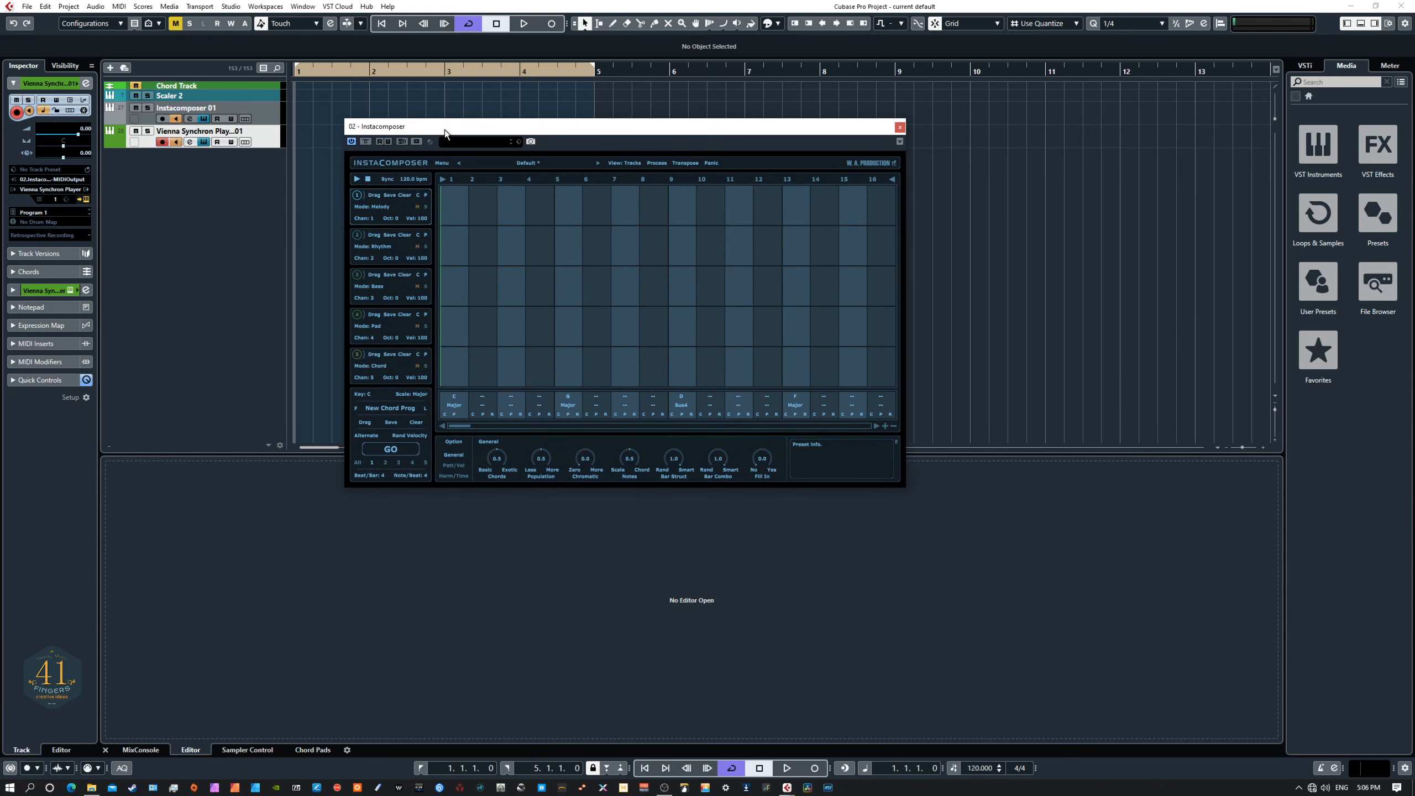
left_click(446, 163)
mouse_move(495, 293)
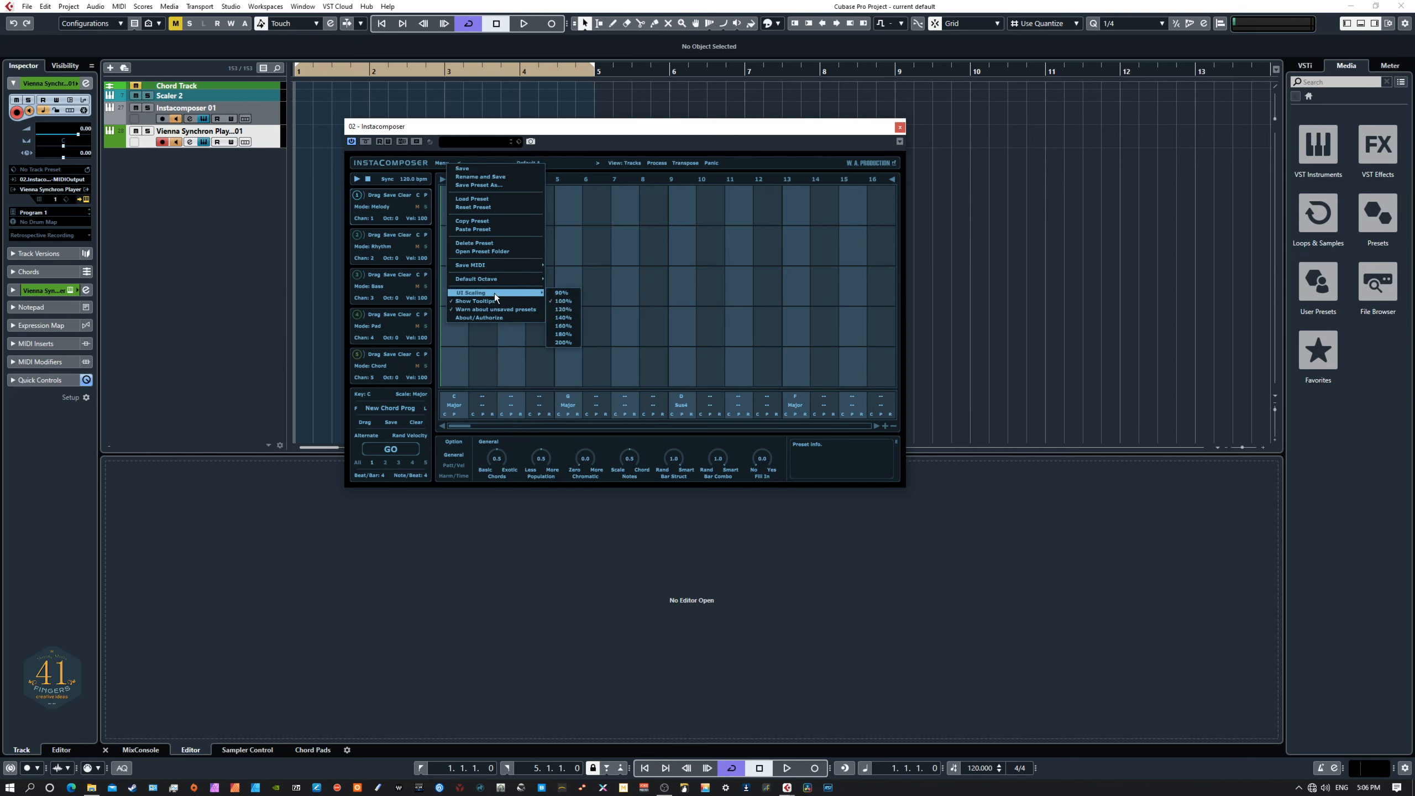
left_click(568, 335)
left_click_drag(602, 126, 549, 71)
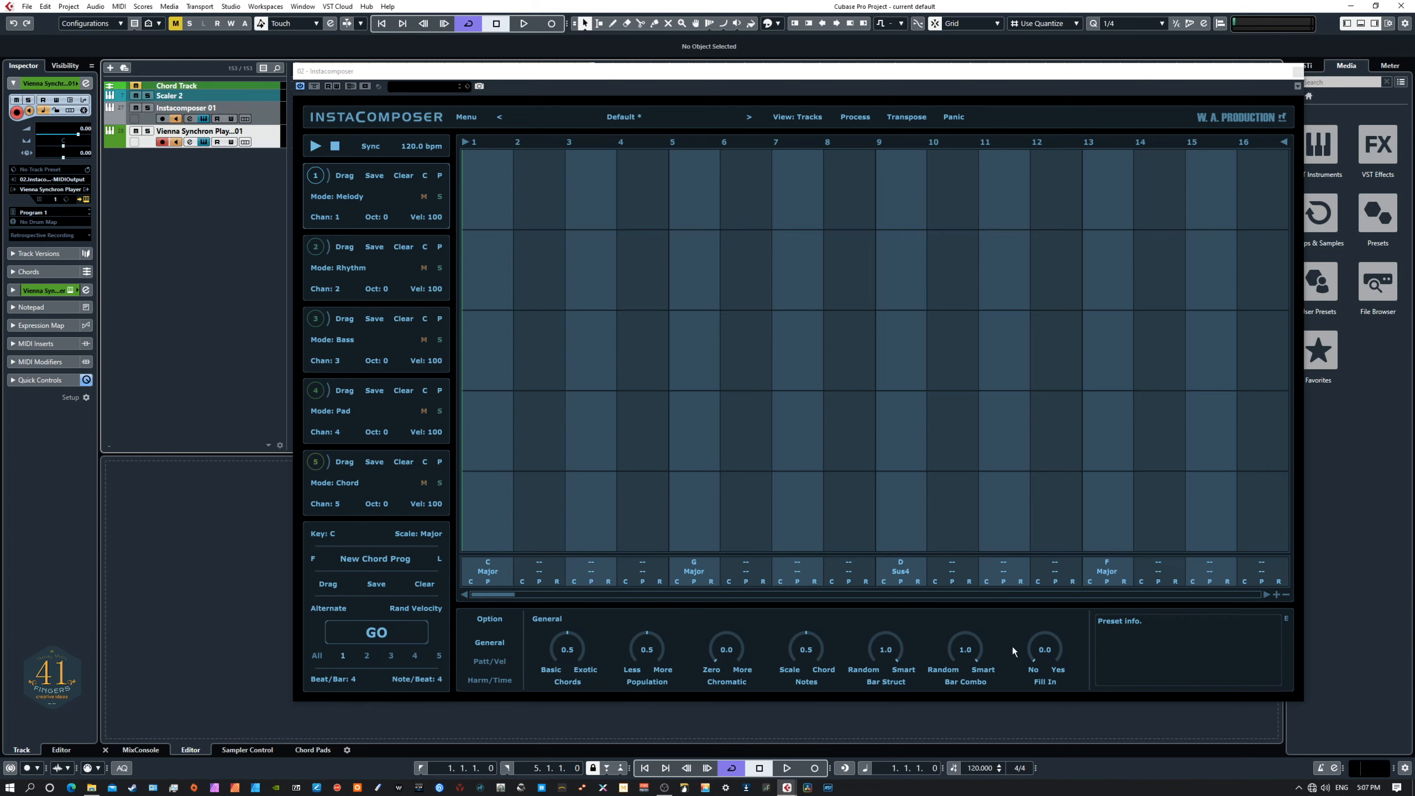
Step: Review Instacomposer's Patt/Vel, Harm/Time and General options, and switch the view to Editor and back to Tracks
left_click(490, 662)
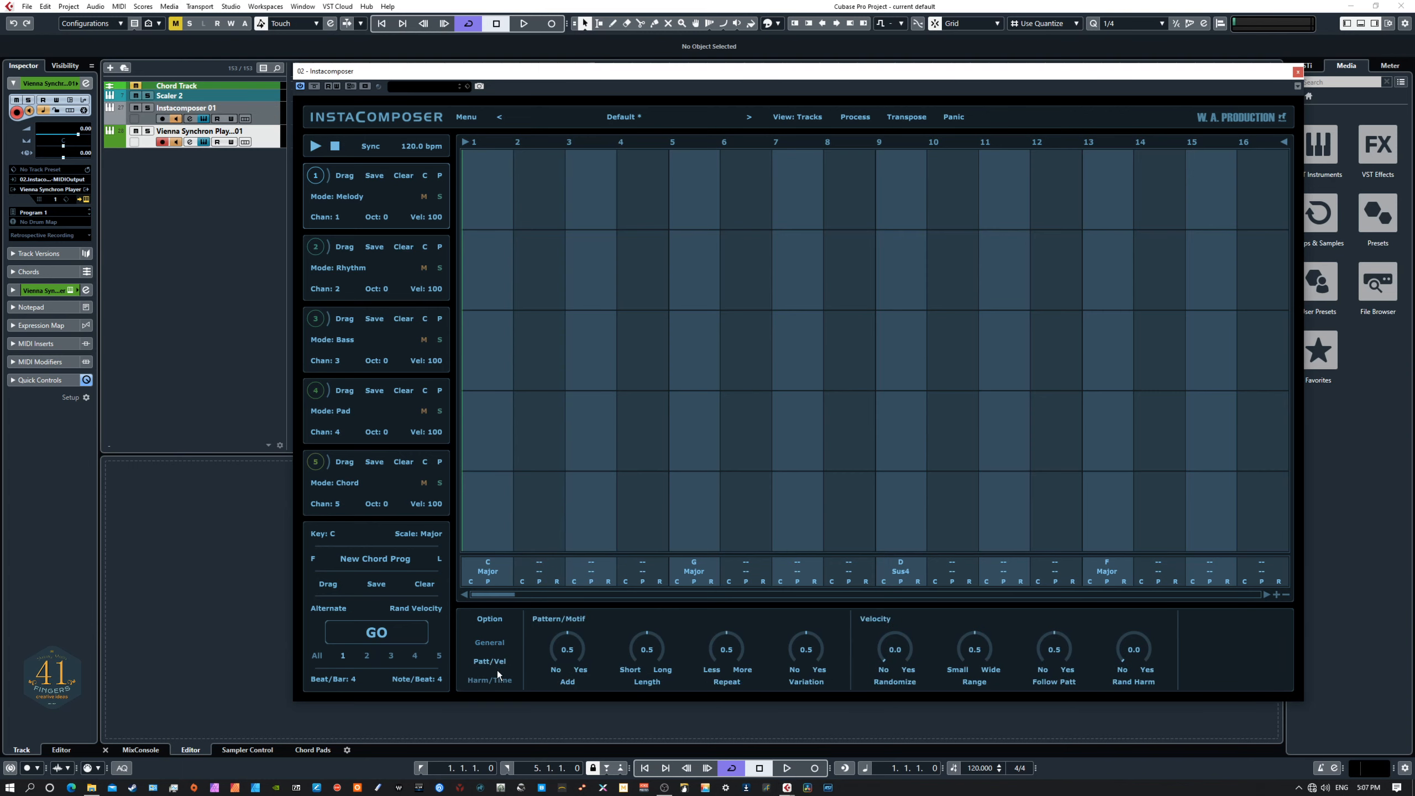
left_click(495, 678)
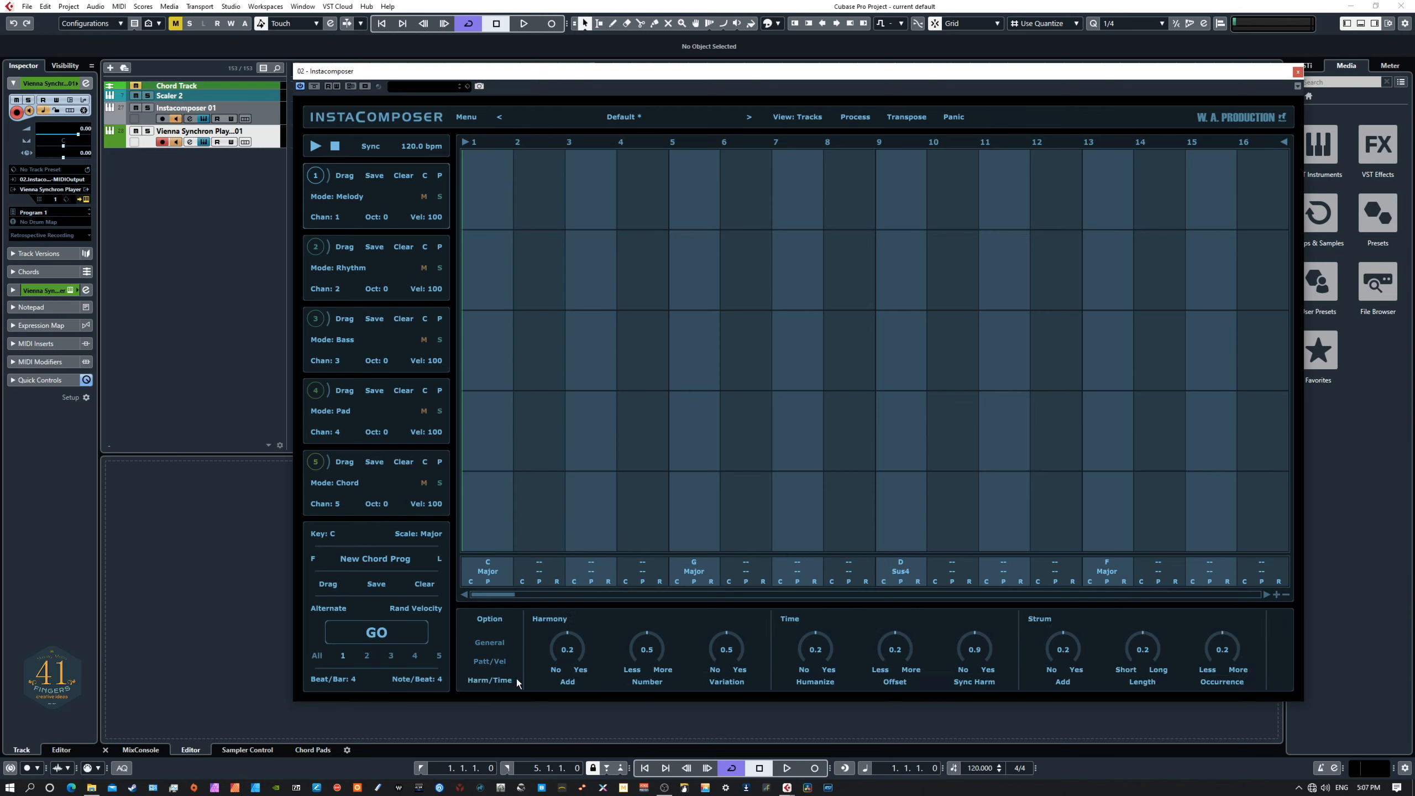
left_click(488, 643)
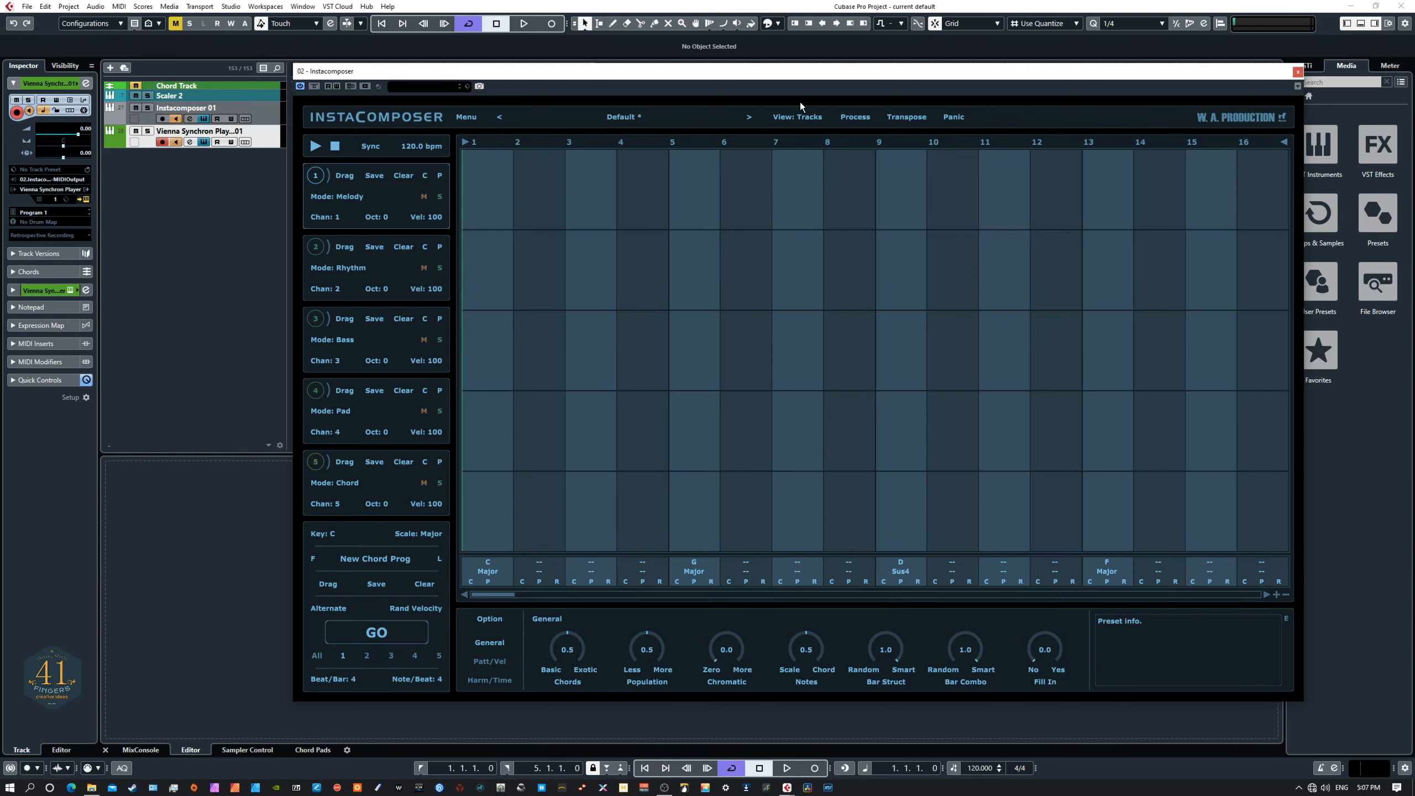
left_click(810, 117)
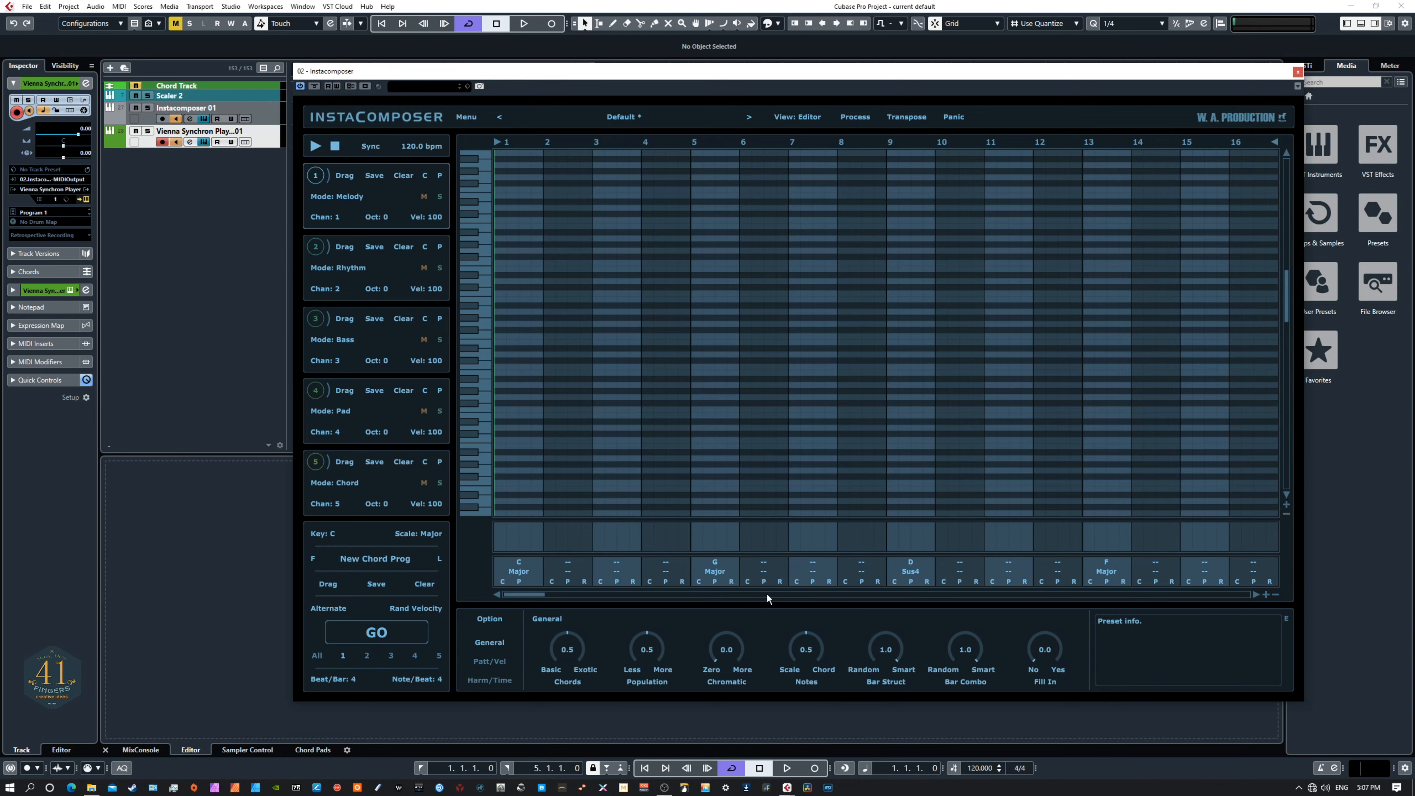
left_click(815, 118)
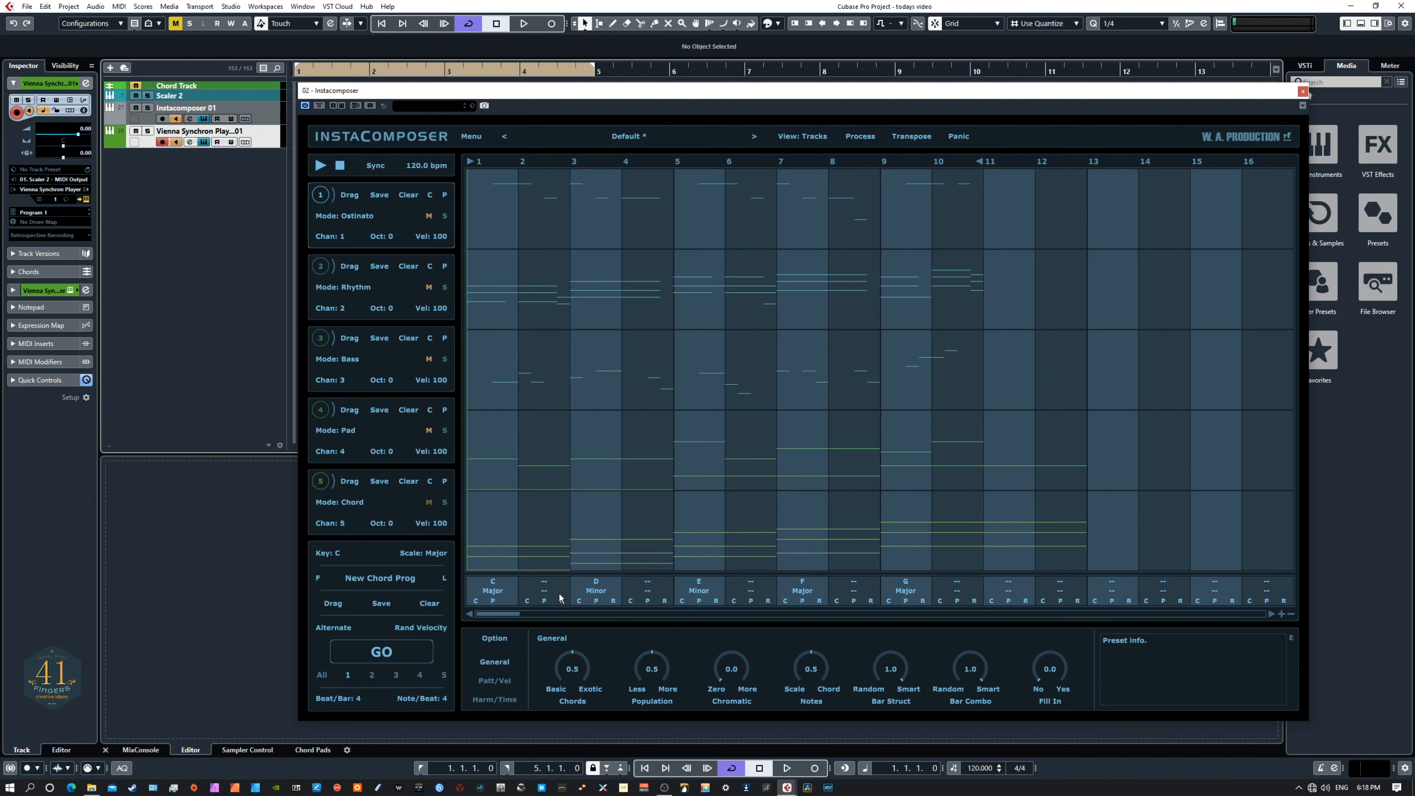
Step: Look through the root note and chord type choices for the first chord, leaving the chord as it is
left_click(493, 582)
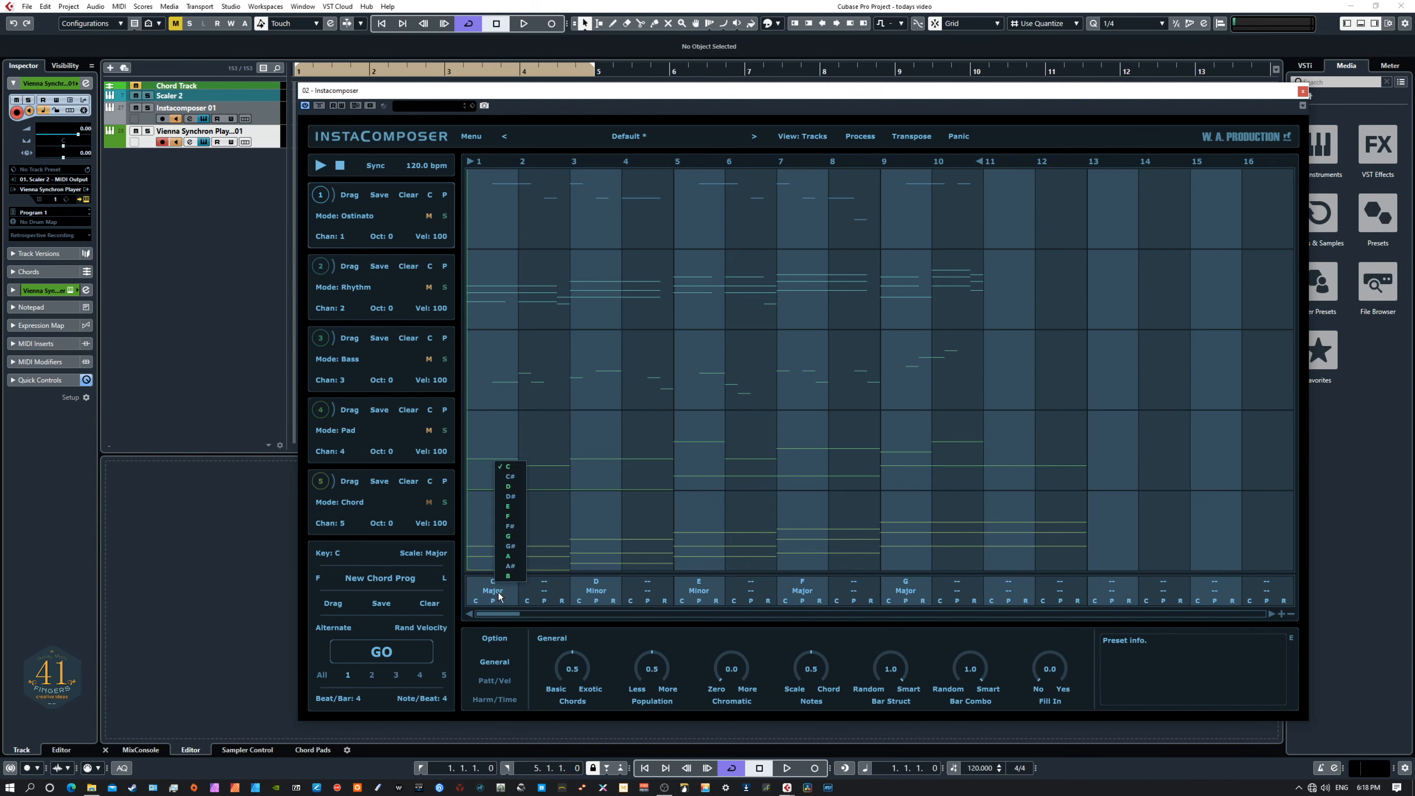
left_click(500, 594)
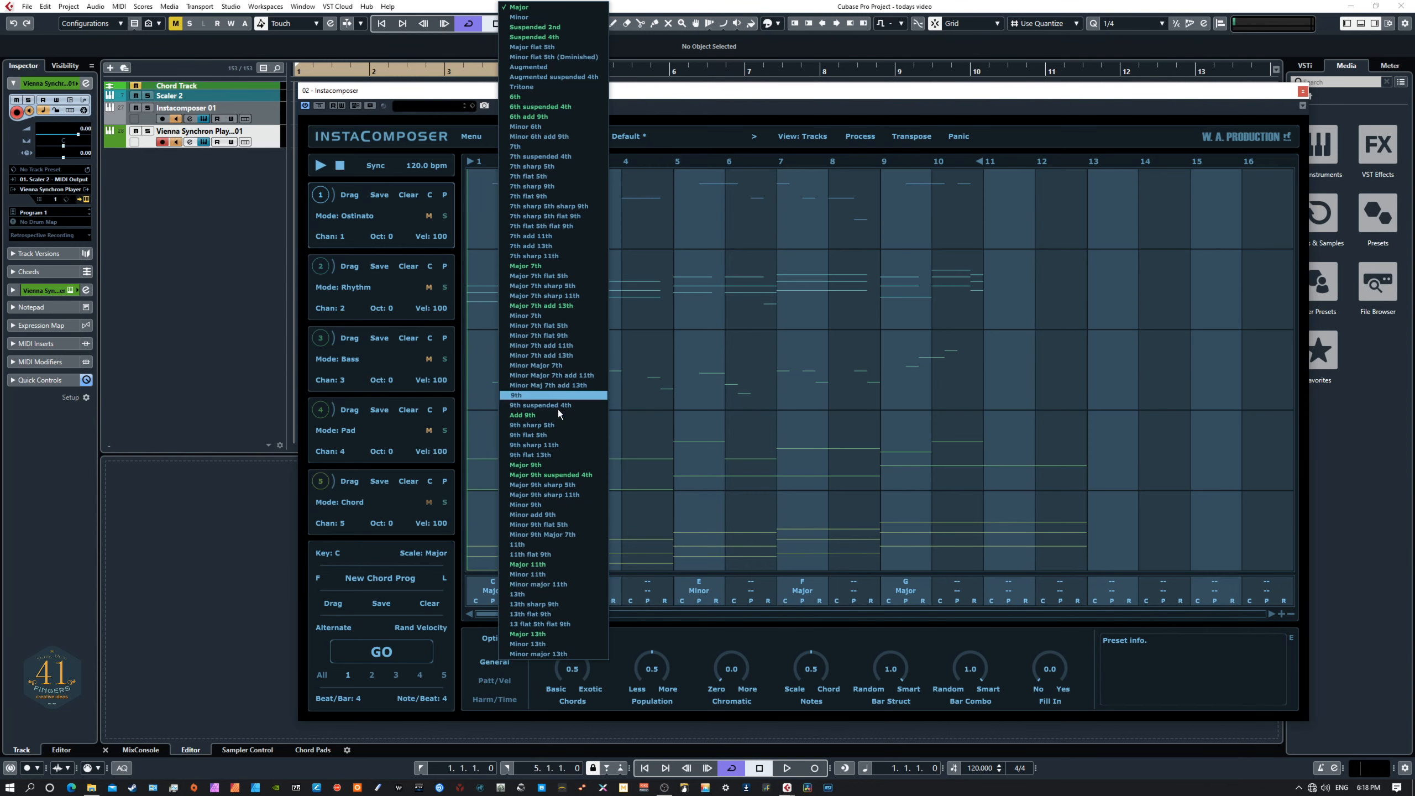
left_click(639, 610)
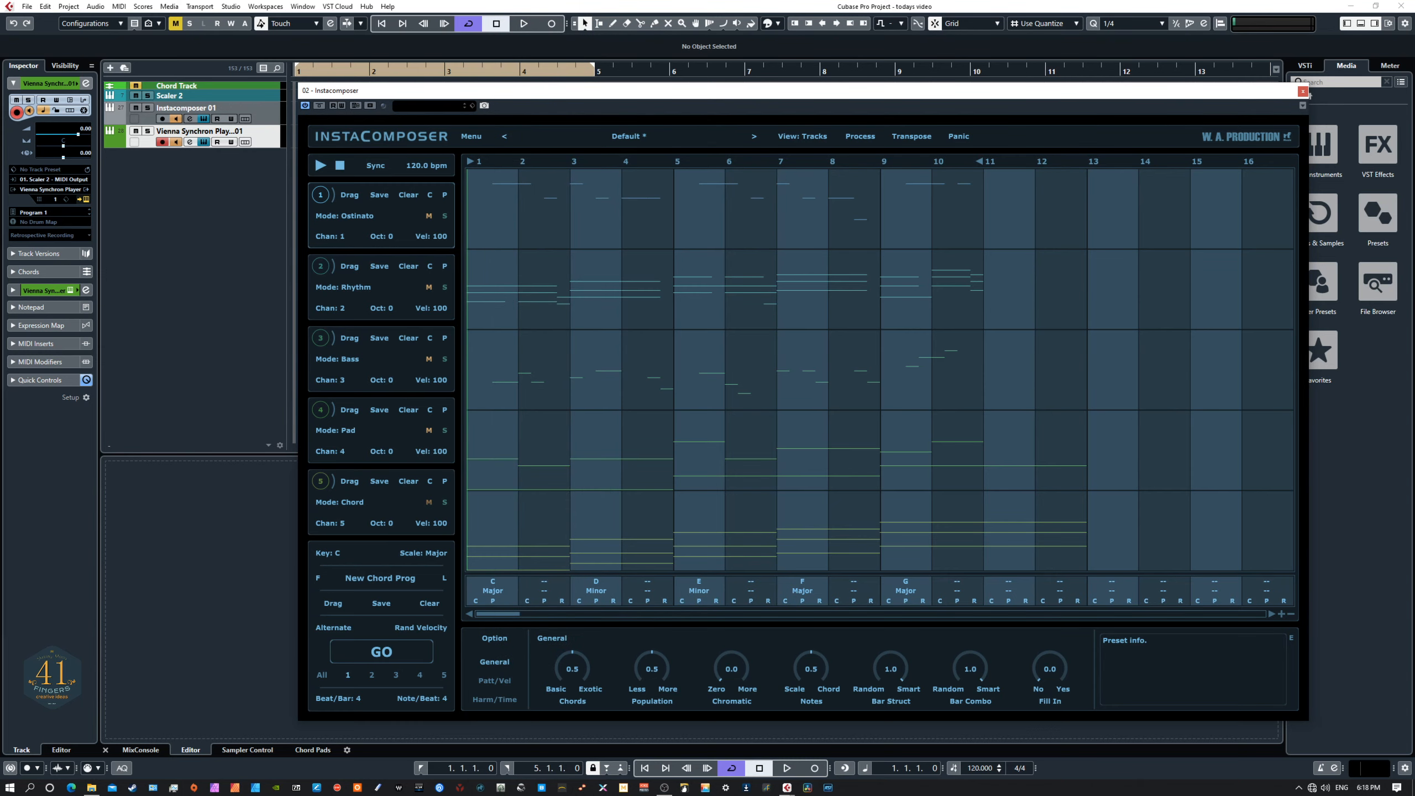
Step: Bring Scaler 2 into view, enable Perform, and load the Triads (I-ii-iii-IV-V) set from the Playful common progressions
left_click_drag(635, 244, 911, 127)
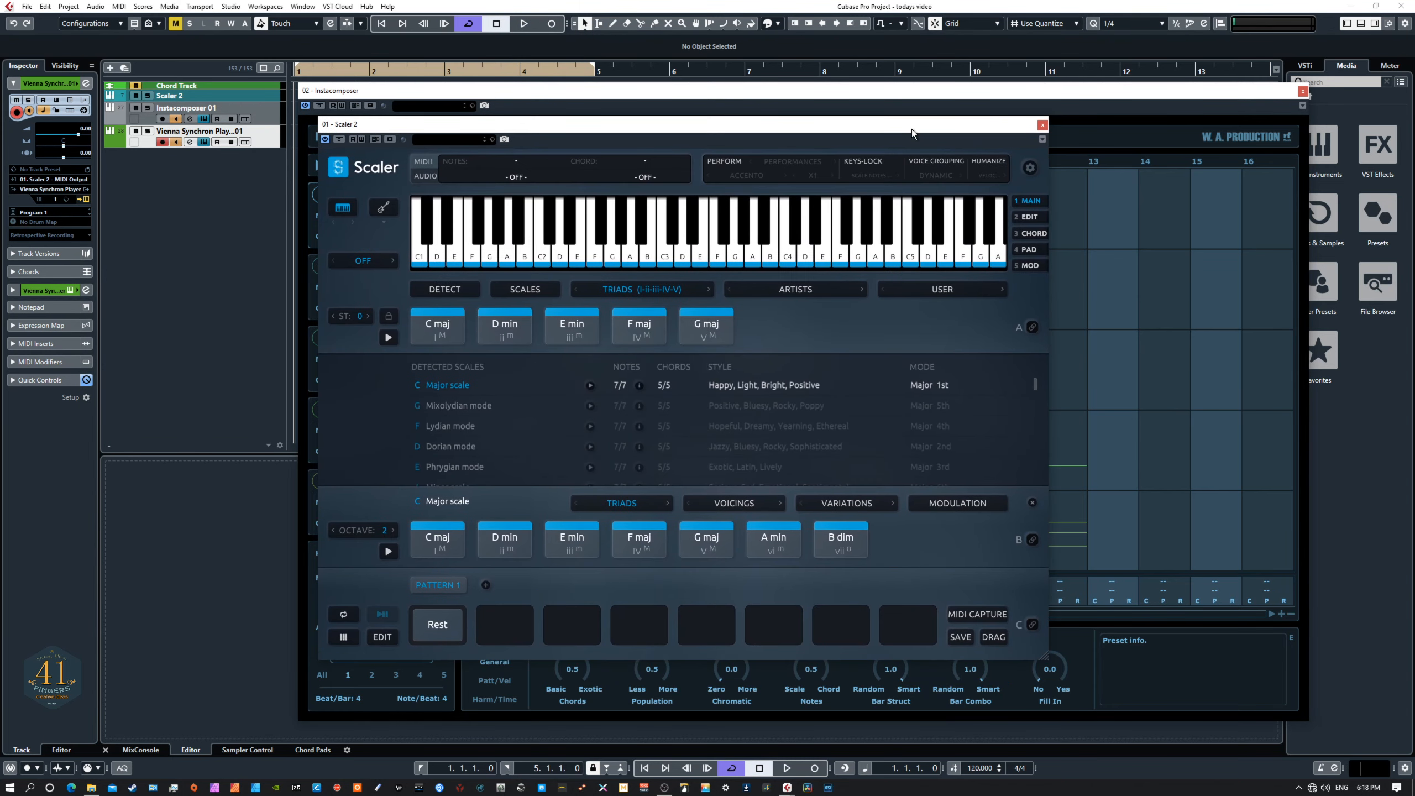
left_click(722, 161)
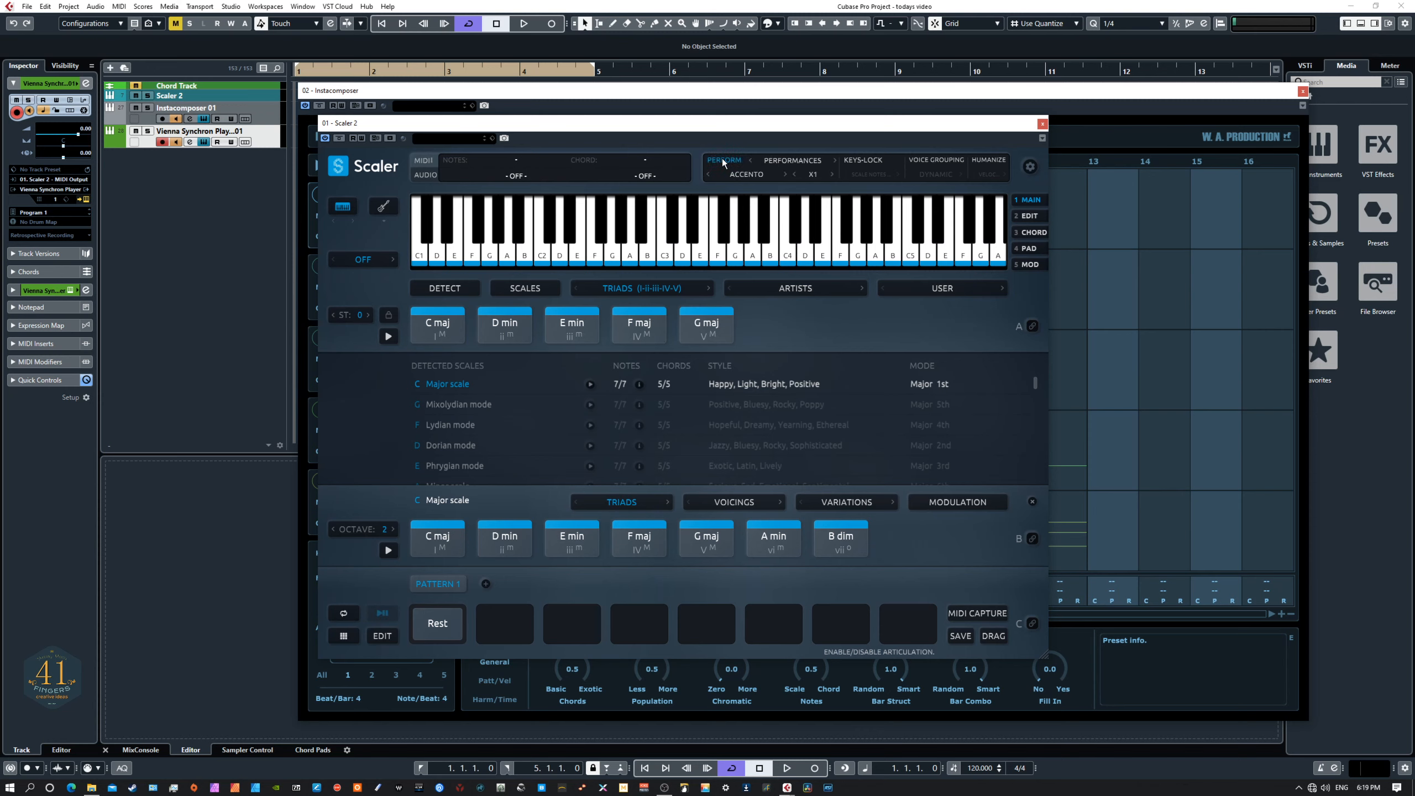
left_click(617, 289)
mouse_move(620, 310)
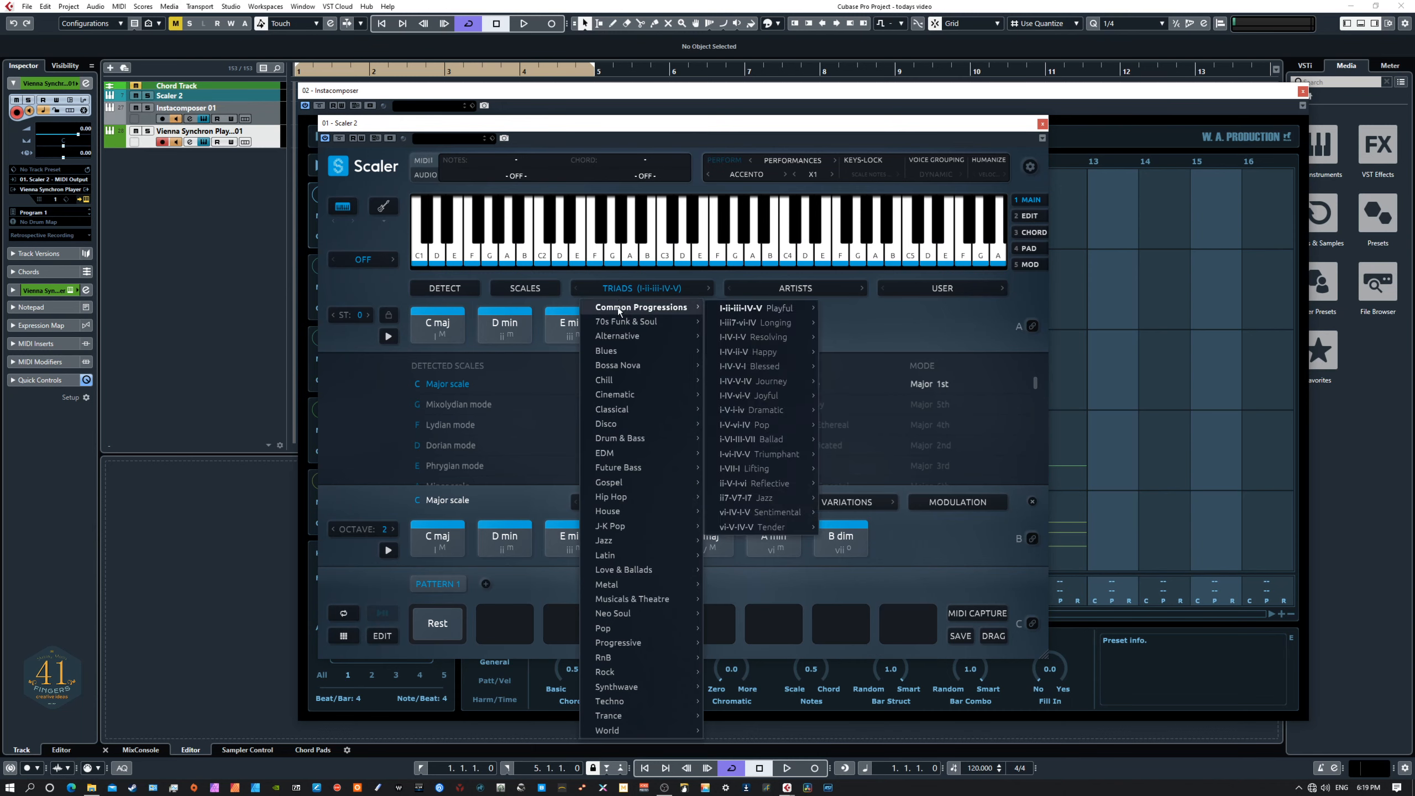
mouse_move(769, 308)
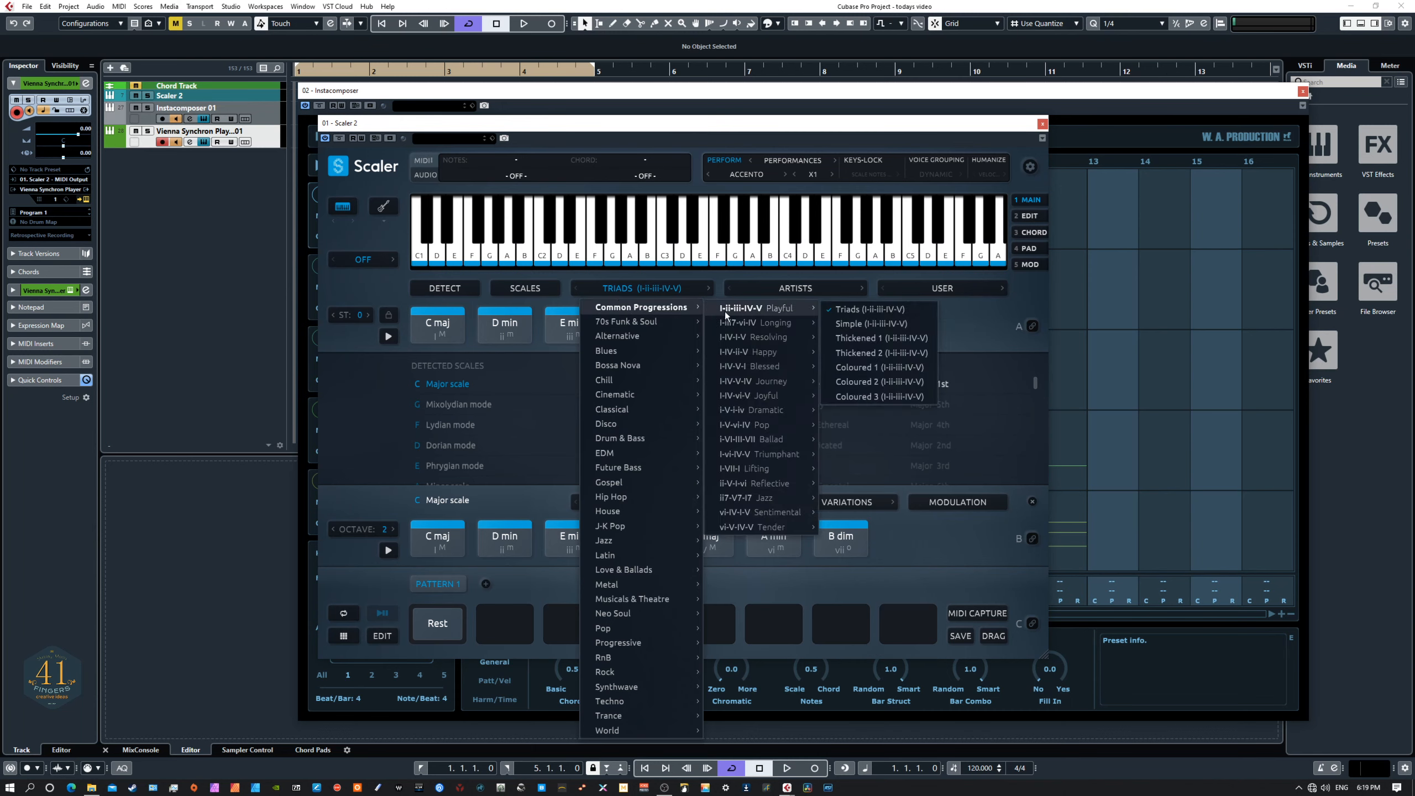
left_click(845, 311)
Step: Audition the C maj, D min, E min, F maj and G maj chords in order, and look at Scaler's playback settings
left_click(446, 329)
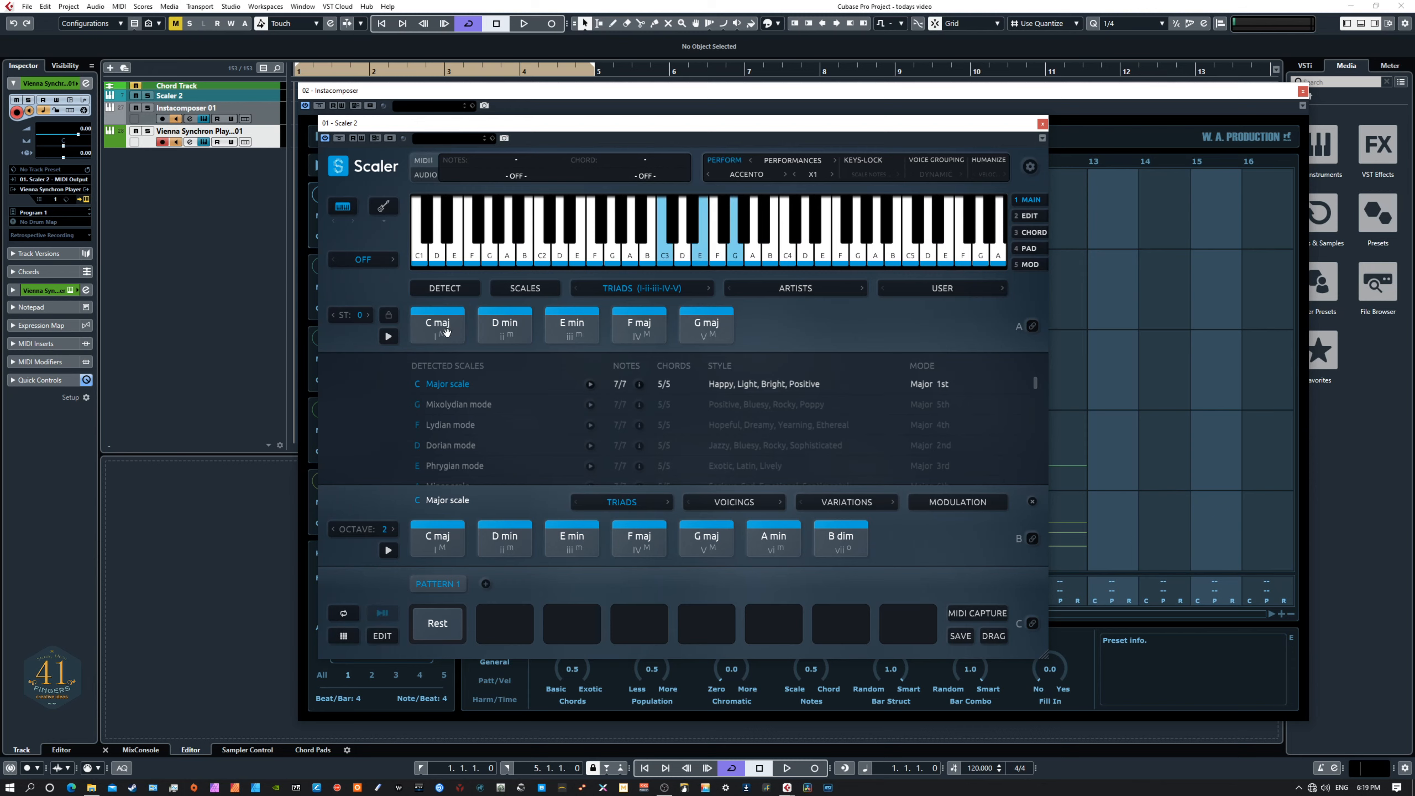
left_click(507, 330)
left_click(573, 334)
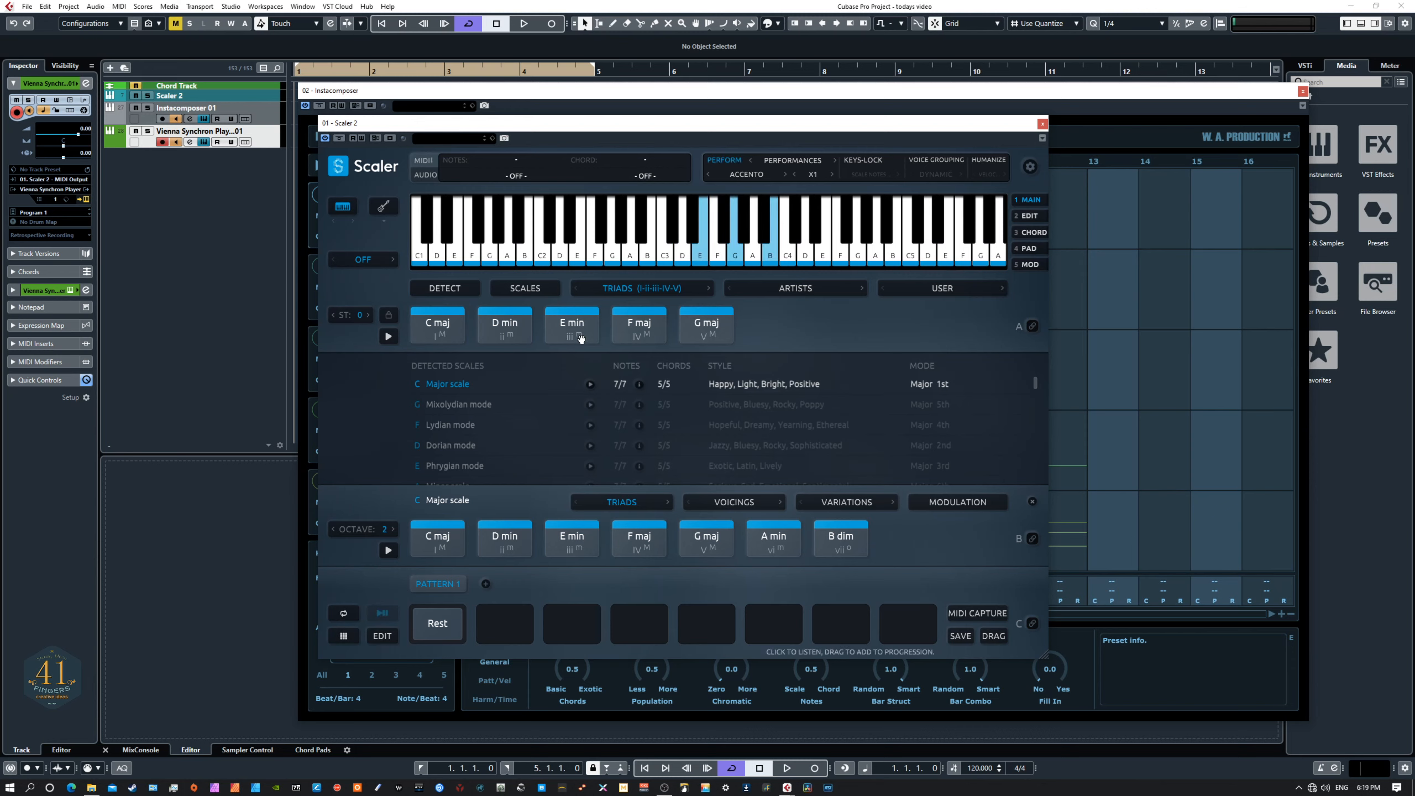
left_click(640, 329)
left_click(716, 330)
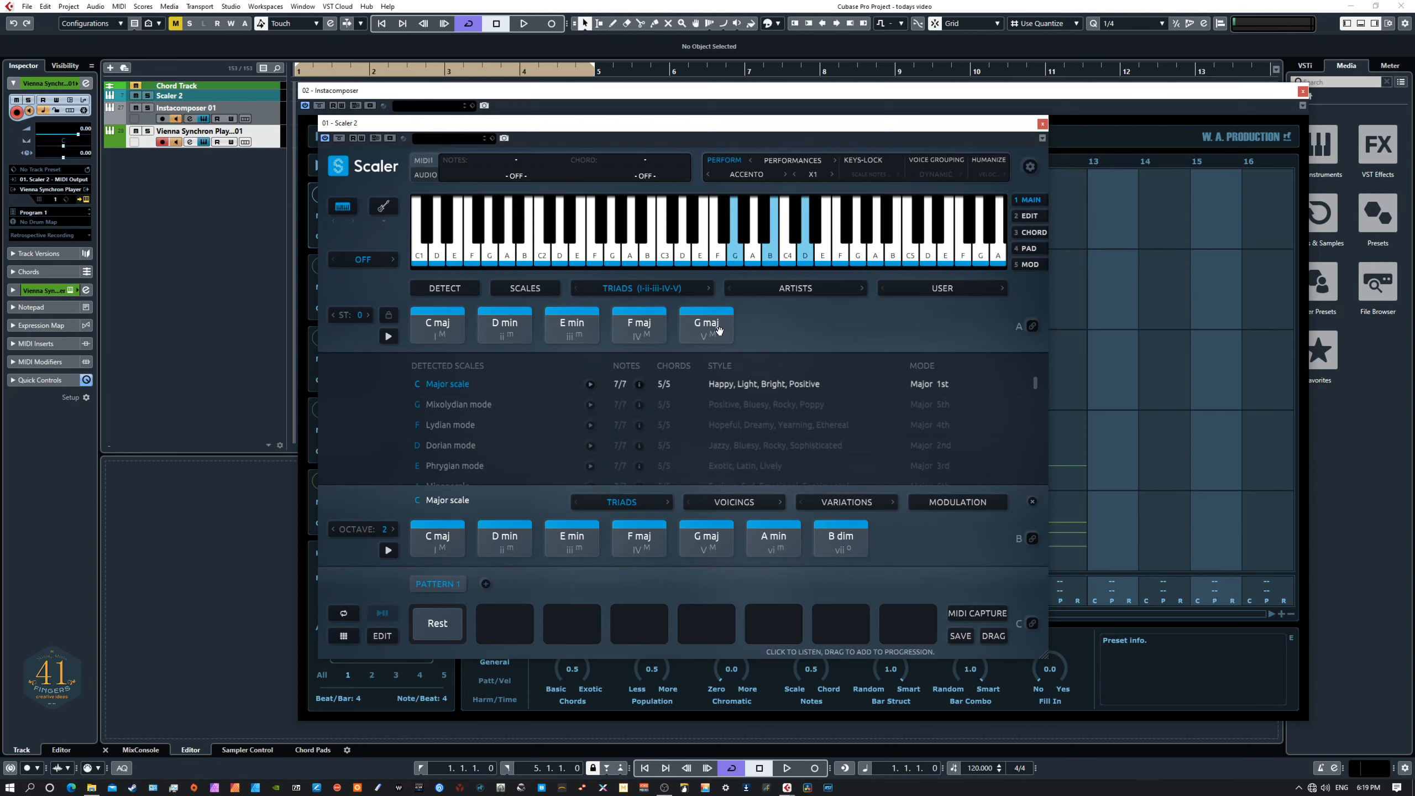
left_click(1030, 166)
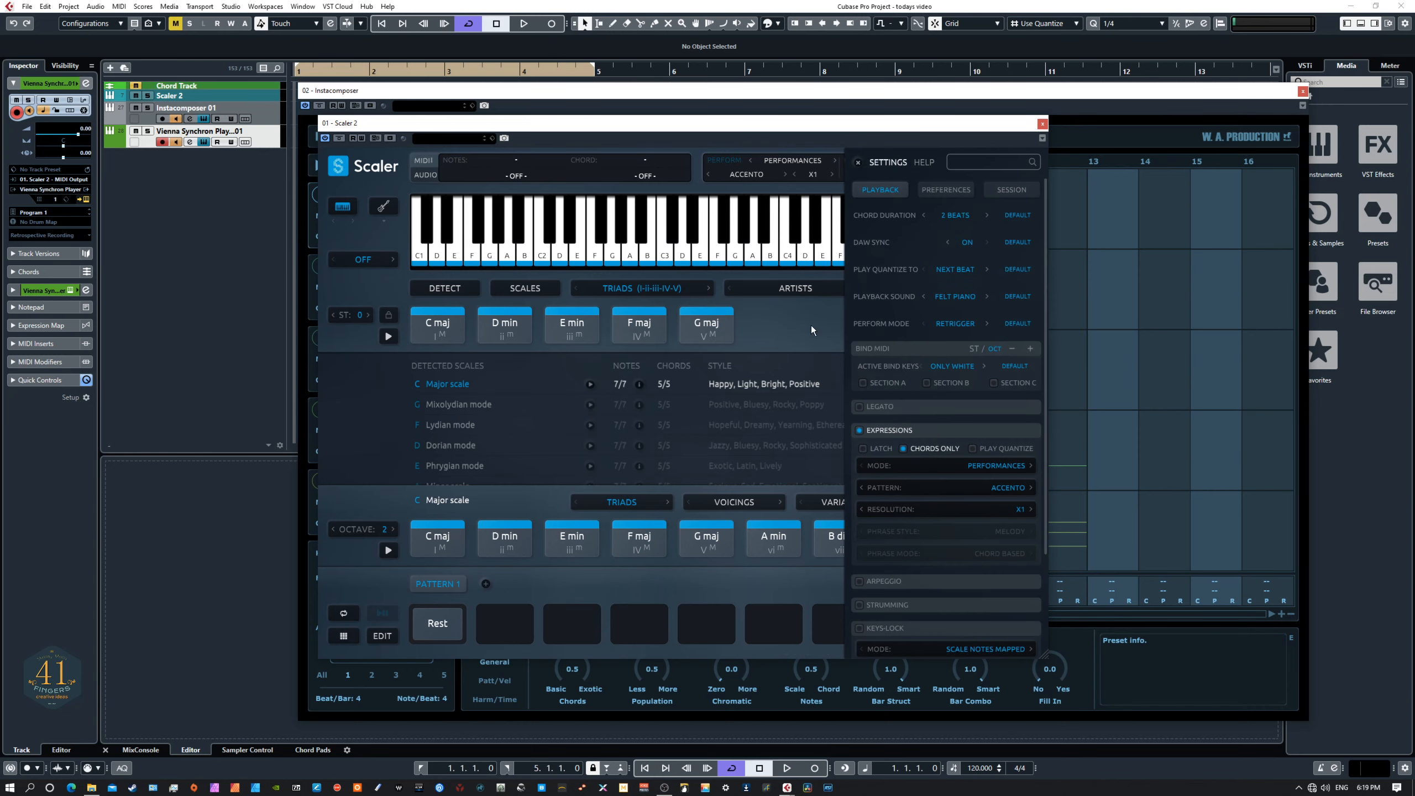
left_click(858, 162)
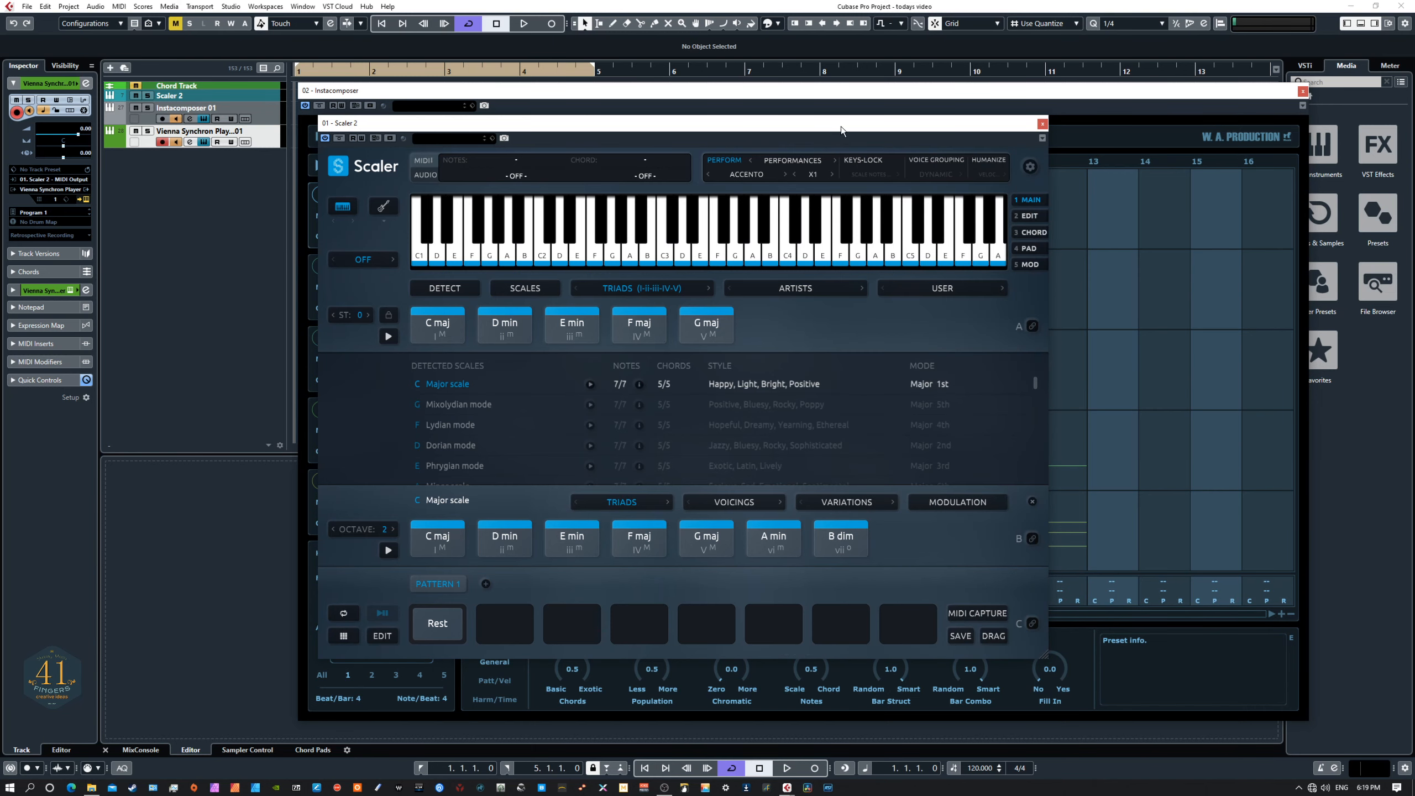
Step: Place the Scaler 2 window partly off screen beside Instacomposer's chord grid, and audition the A min chord in section B
left_click_drag(841, 131, 0, 133)
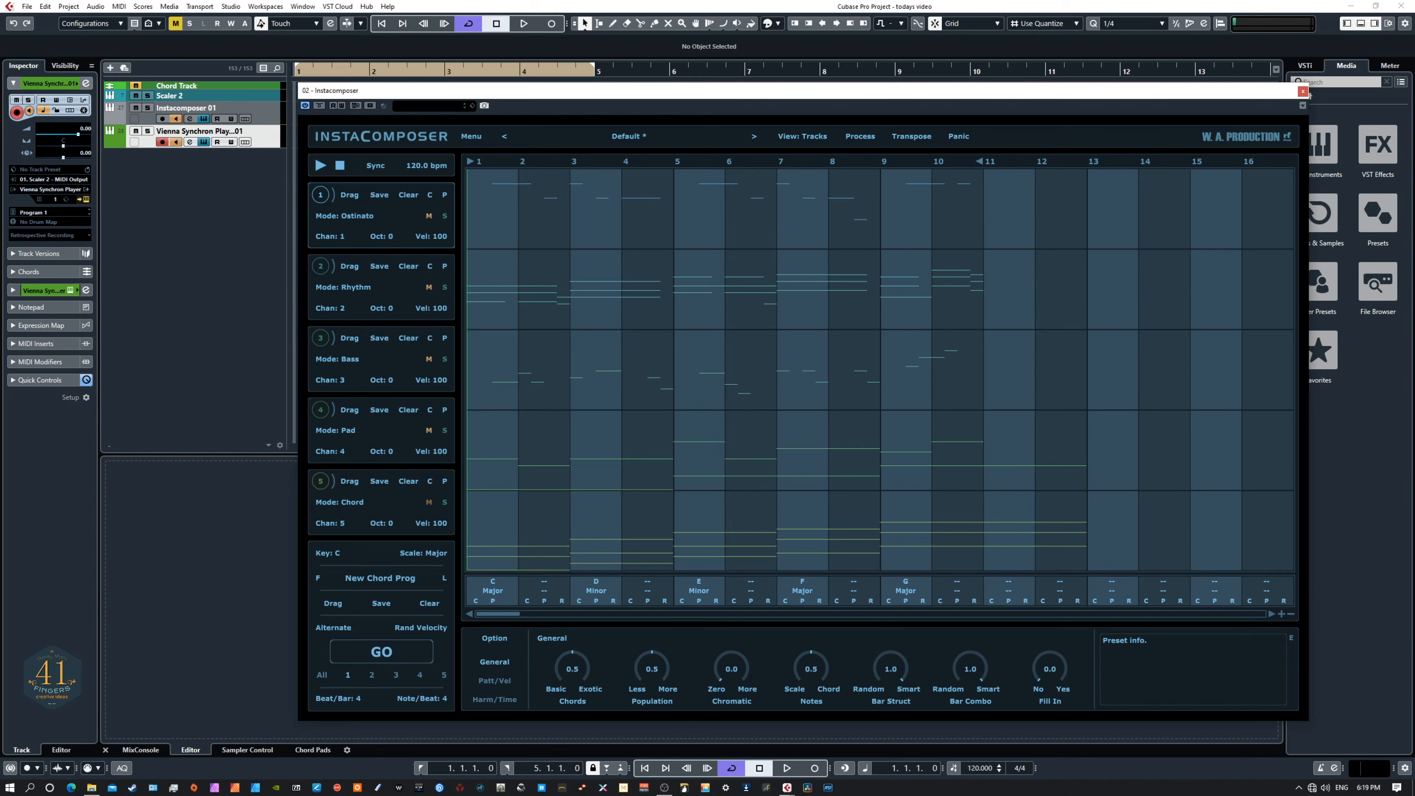
left_click_drag(0, 168, 347, 157)
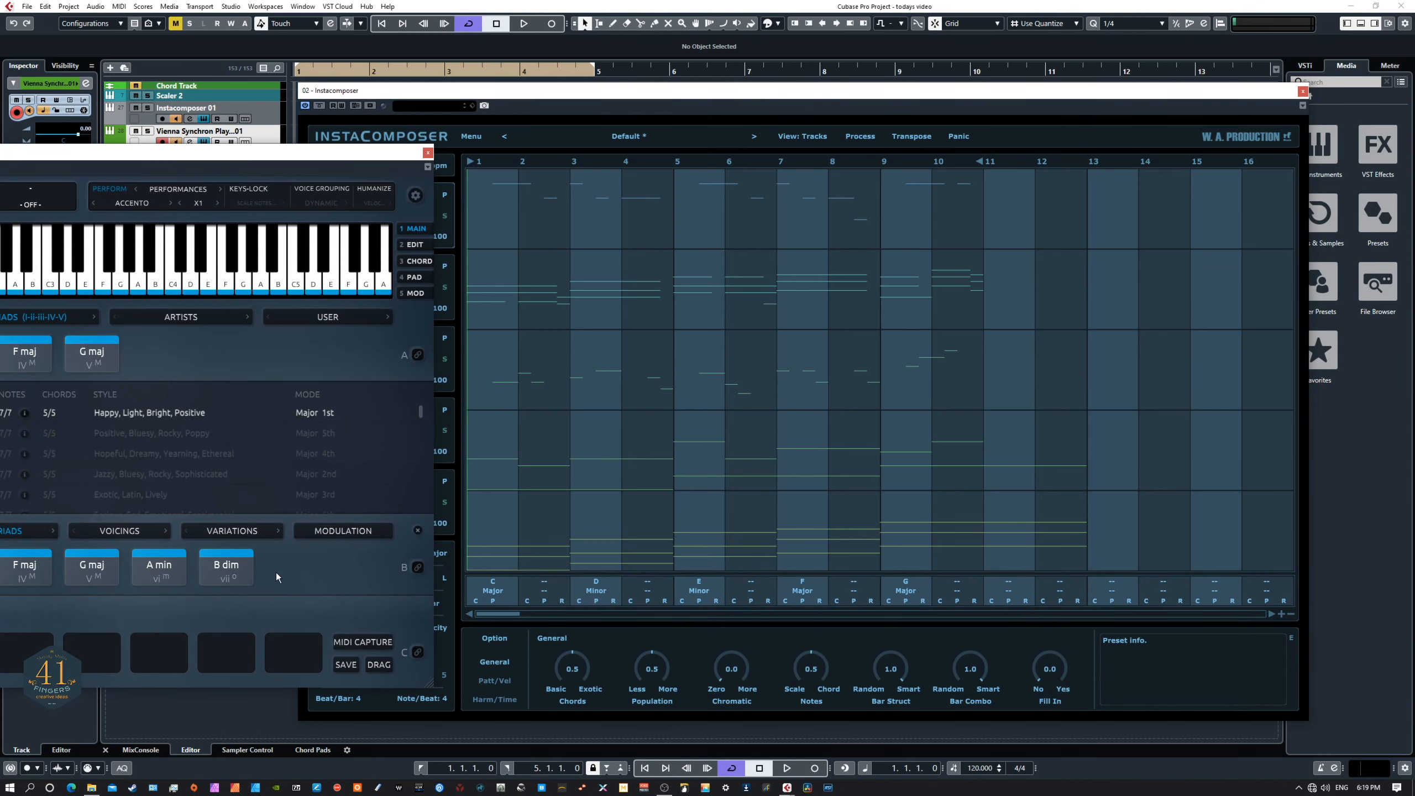
left_click(175, 566)
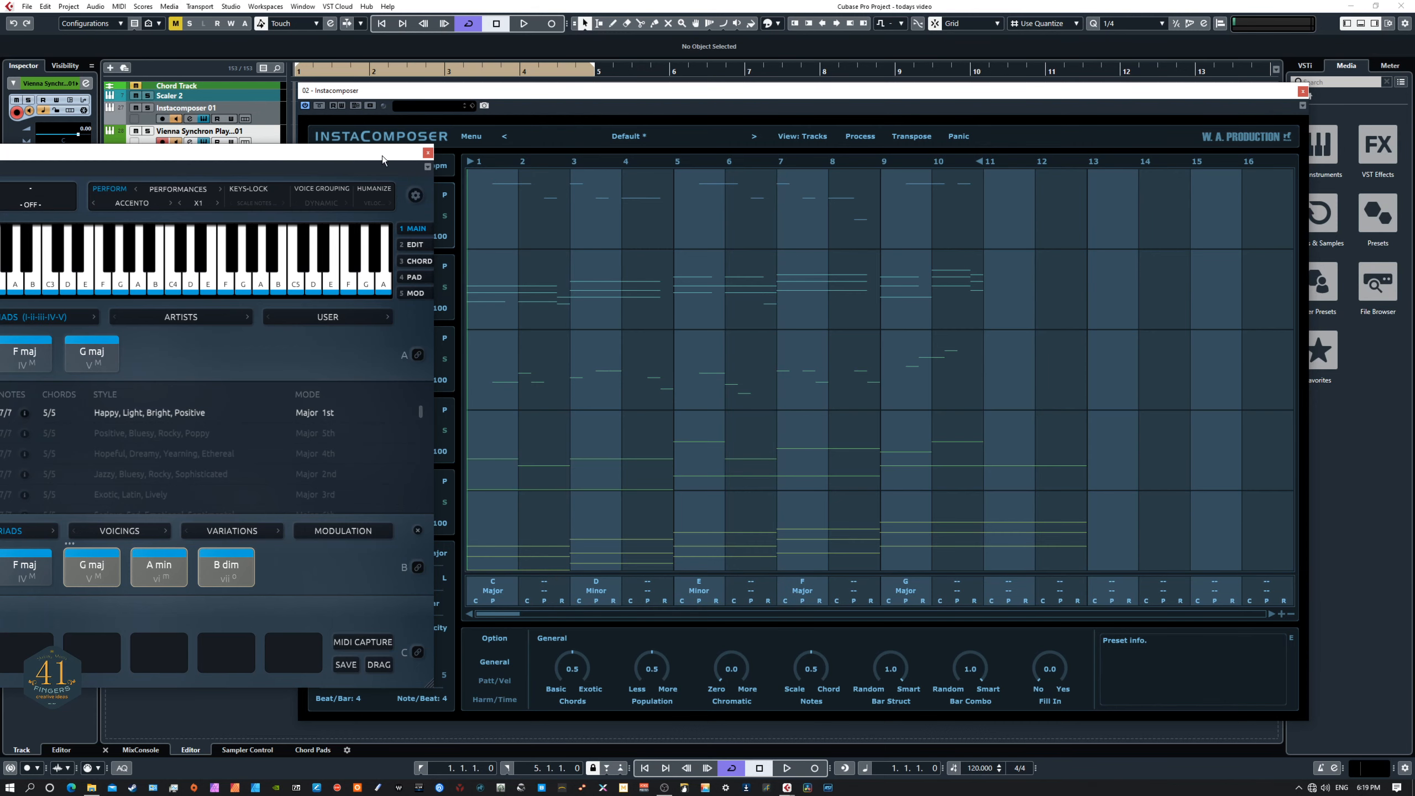
left_click_drag(383, 160, 379, 129)
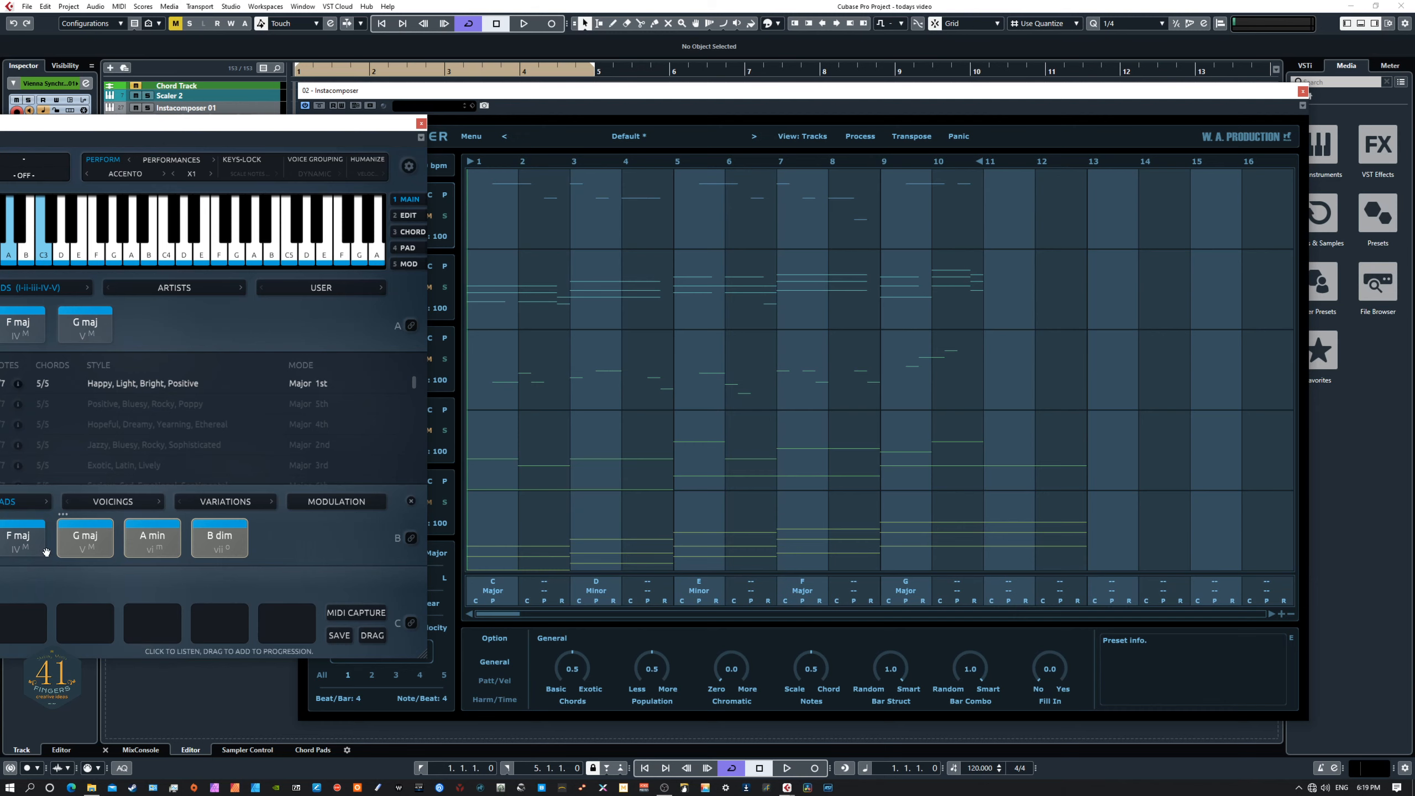
Step: Place the Scaler 2 window fully in view over Instacomposer, with its chord sections and Perform settings accessible
left_click(421, 124)
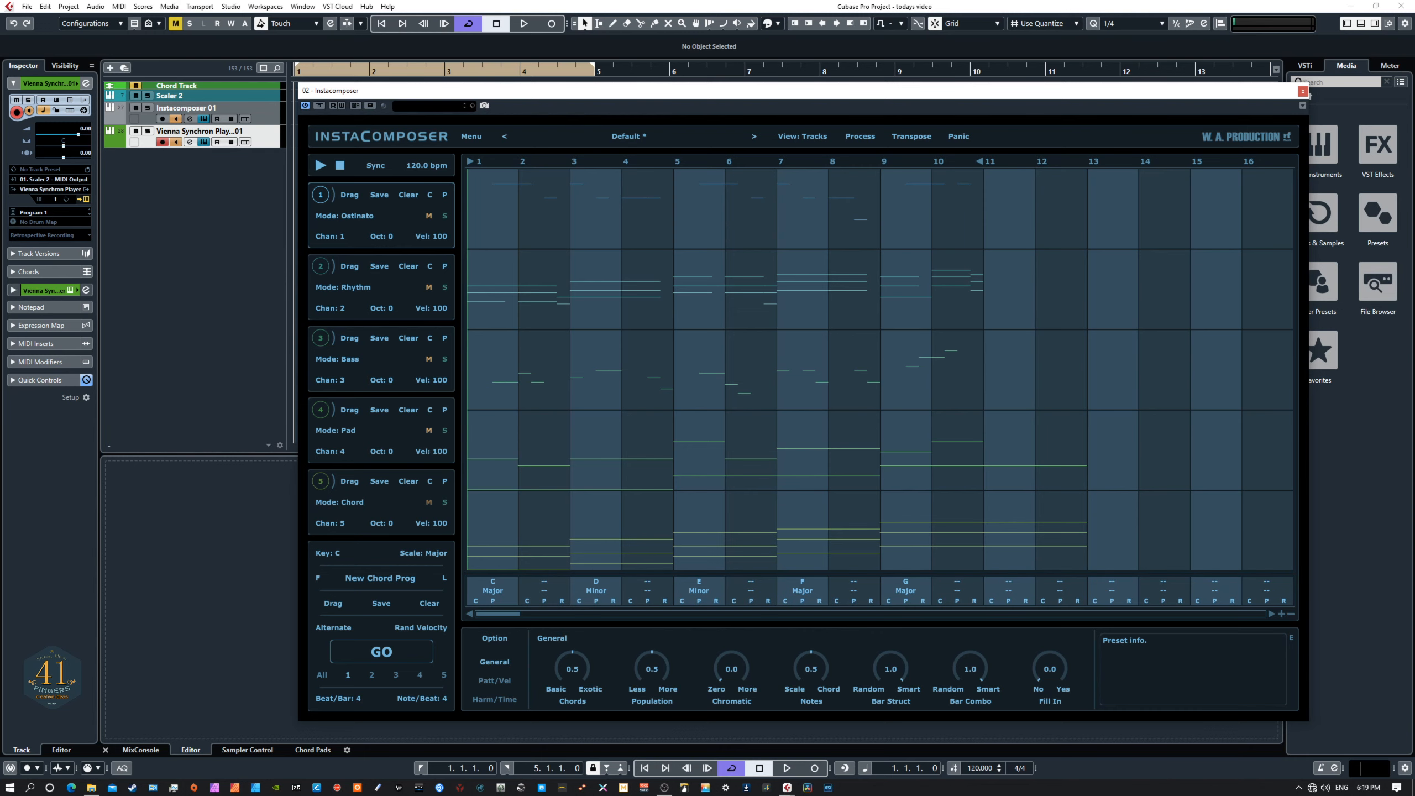
left_click_drag(0, 116, 581, 157)
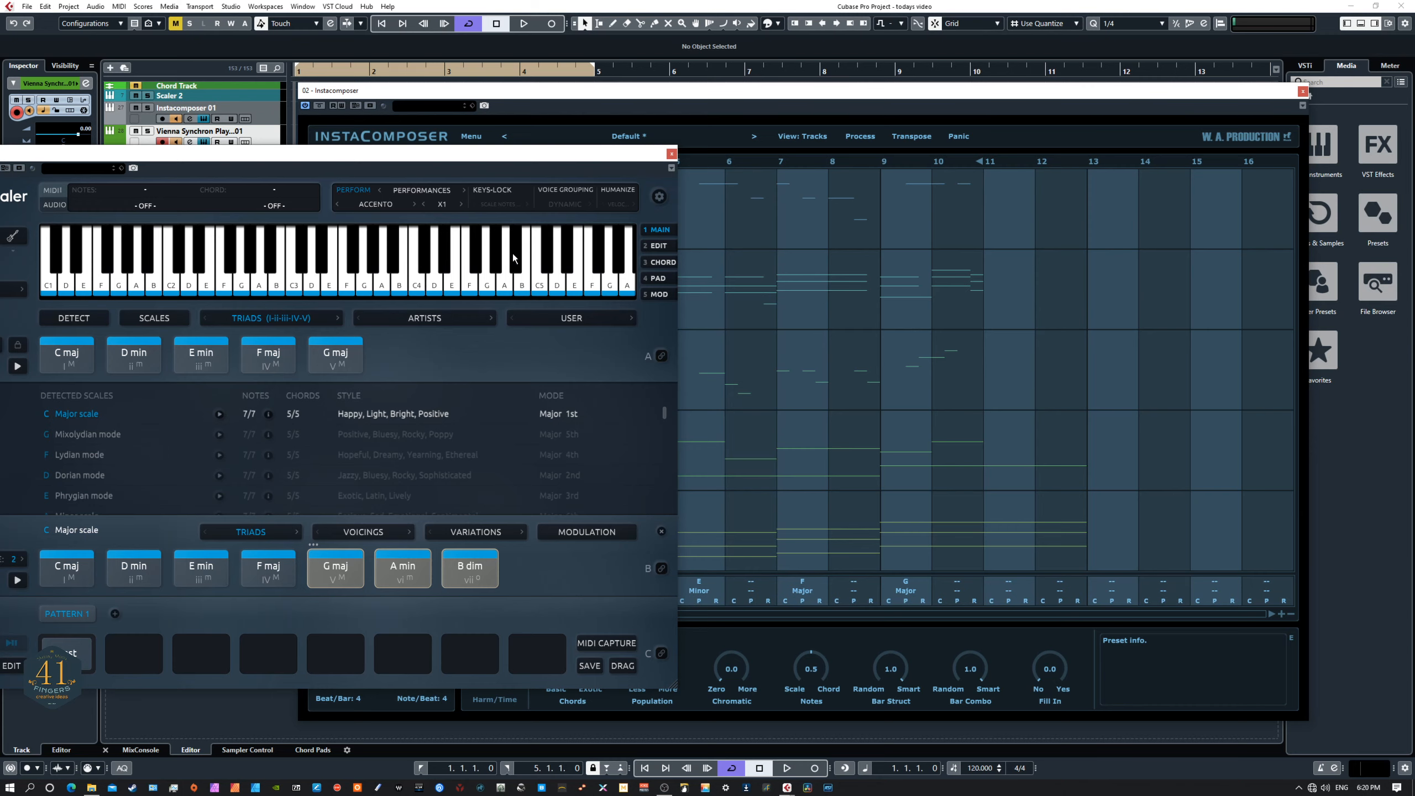
left_click(329, 357)
left_click_drag(581, 154, 812, 120)
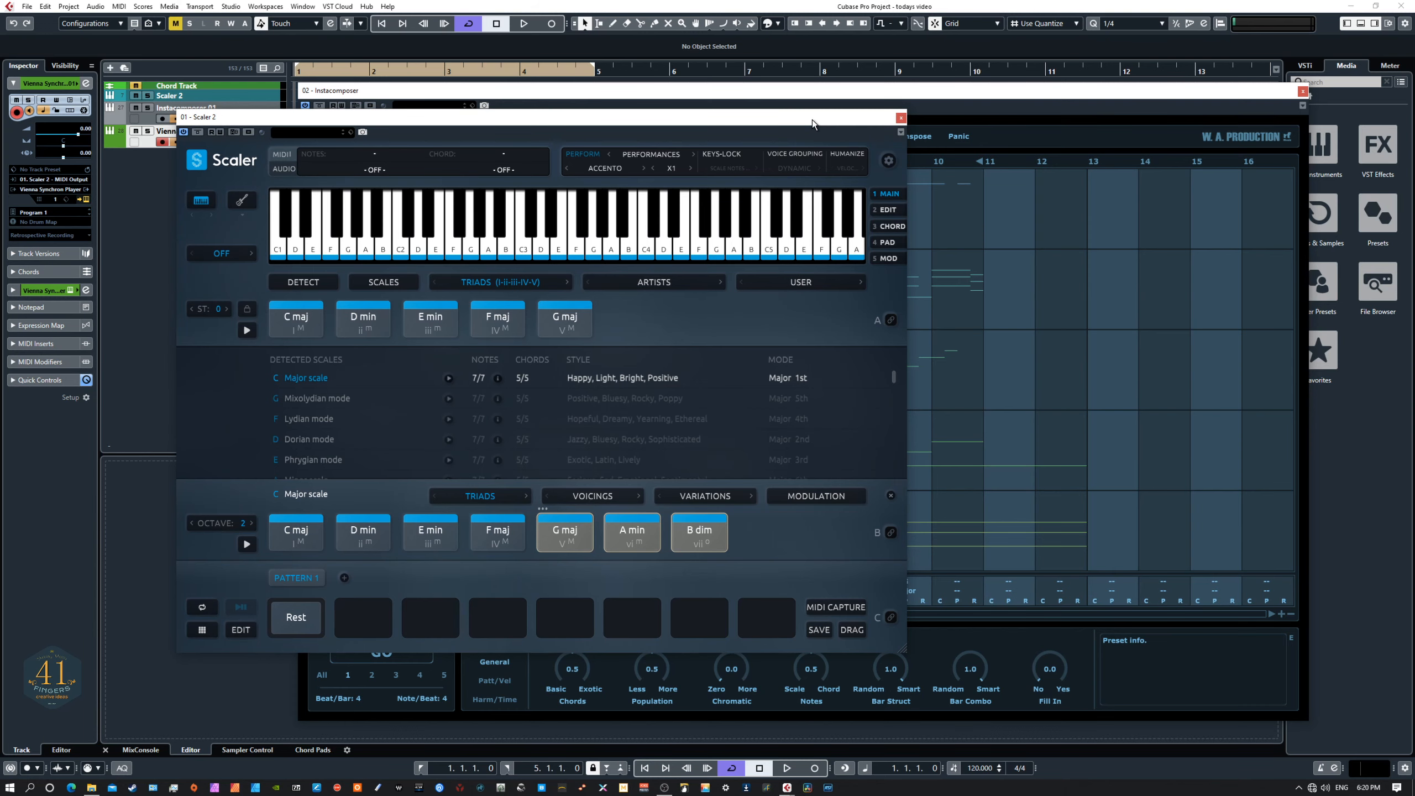
left_click_drag(812, 120, 954, 132)
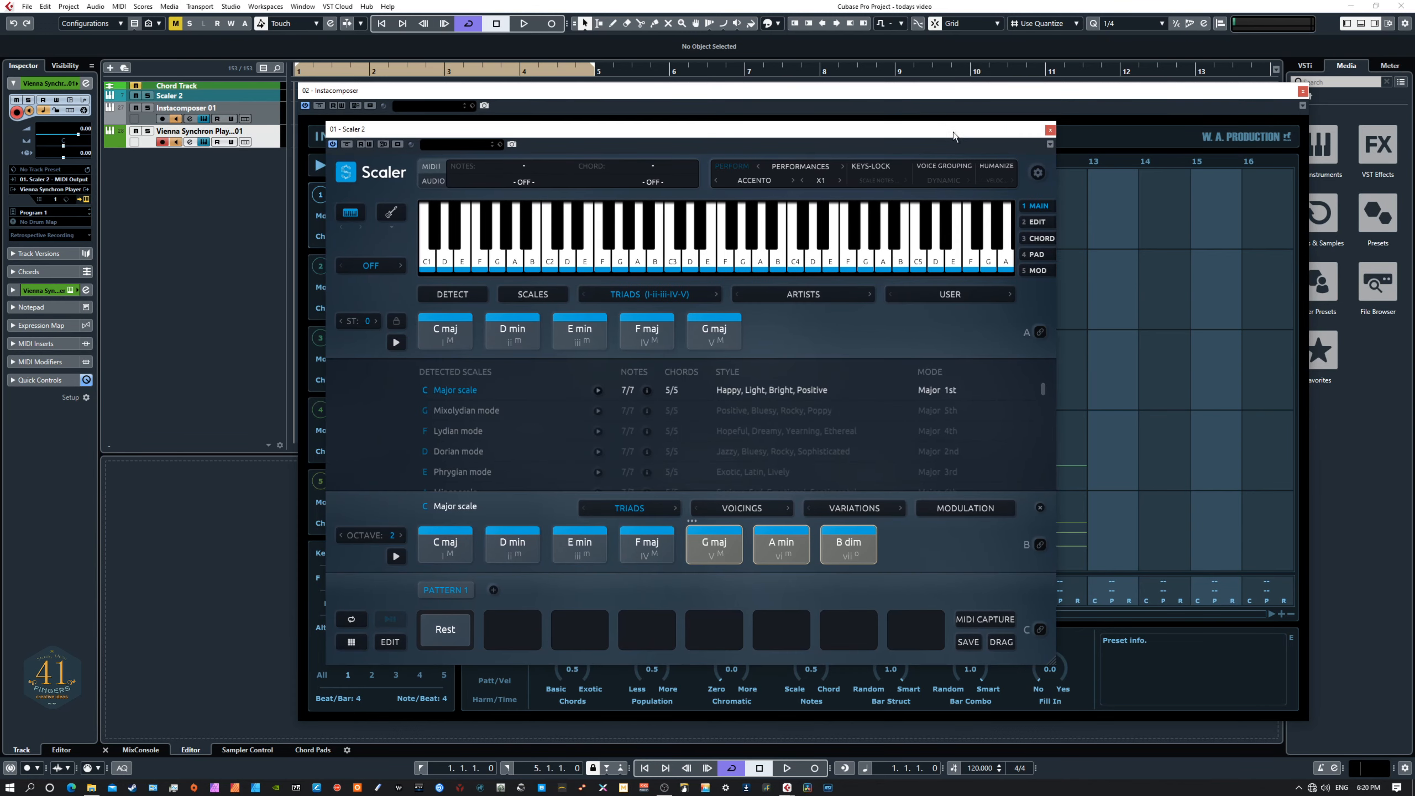
left_click_drag(0, 245, 0, 251)
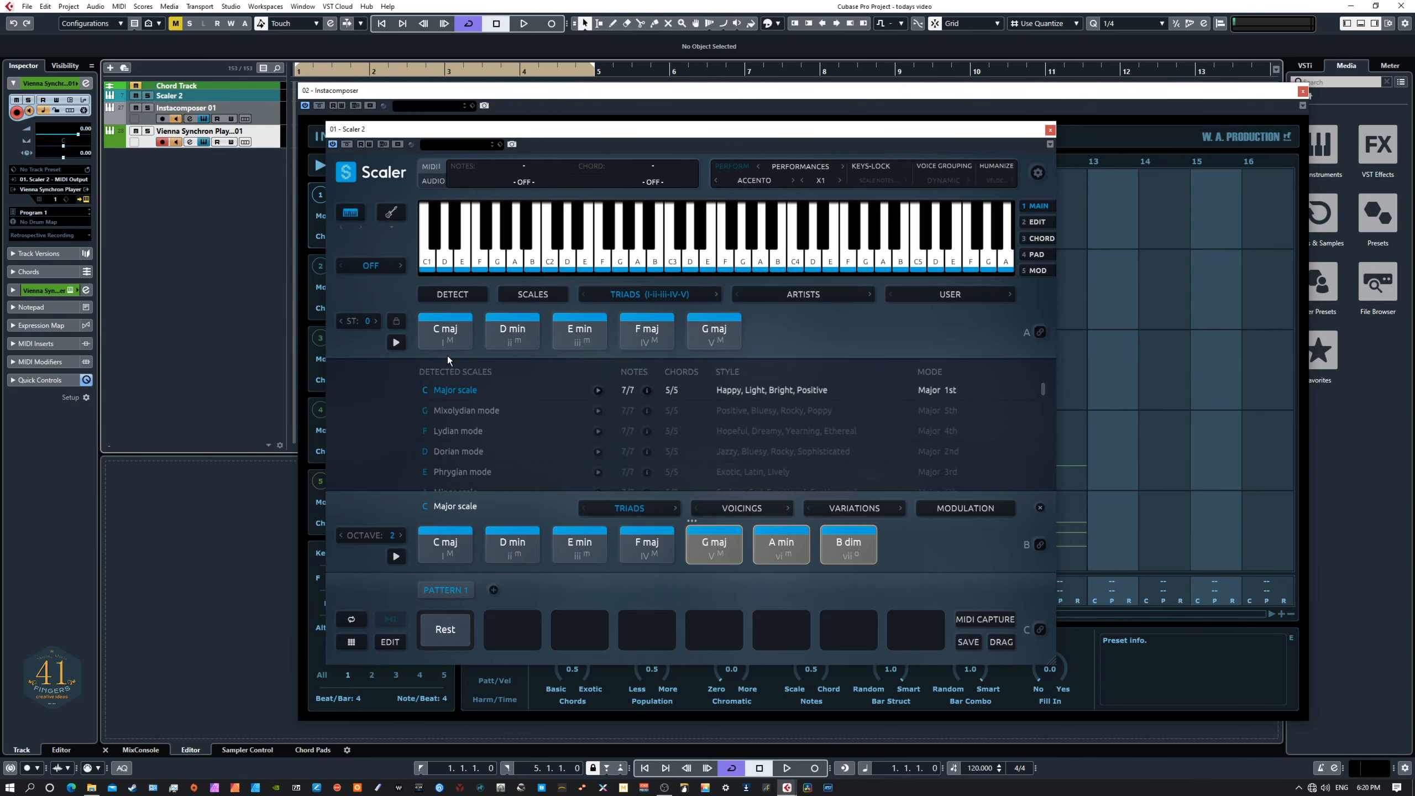
left_click_drag(503, 130, 557, 106)
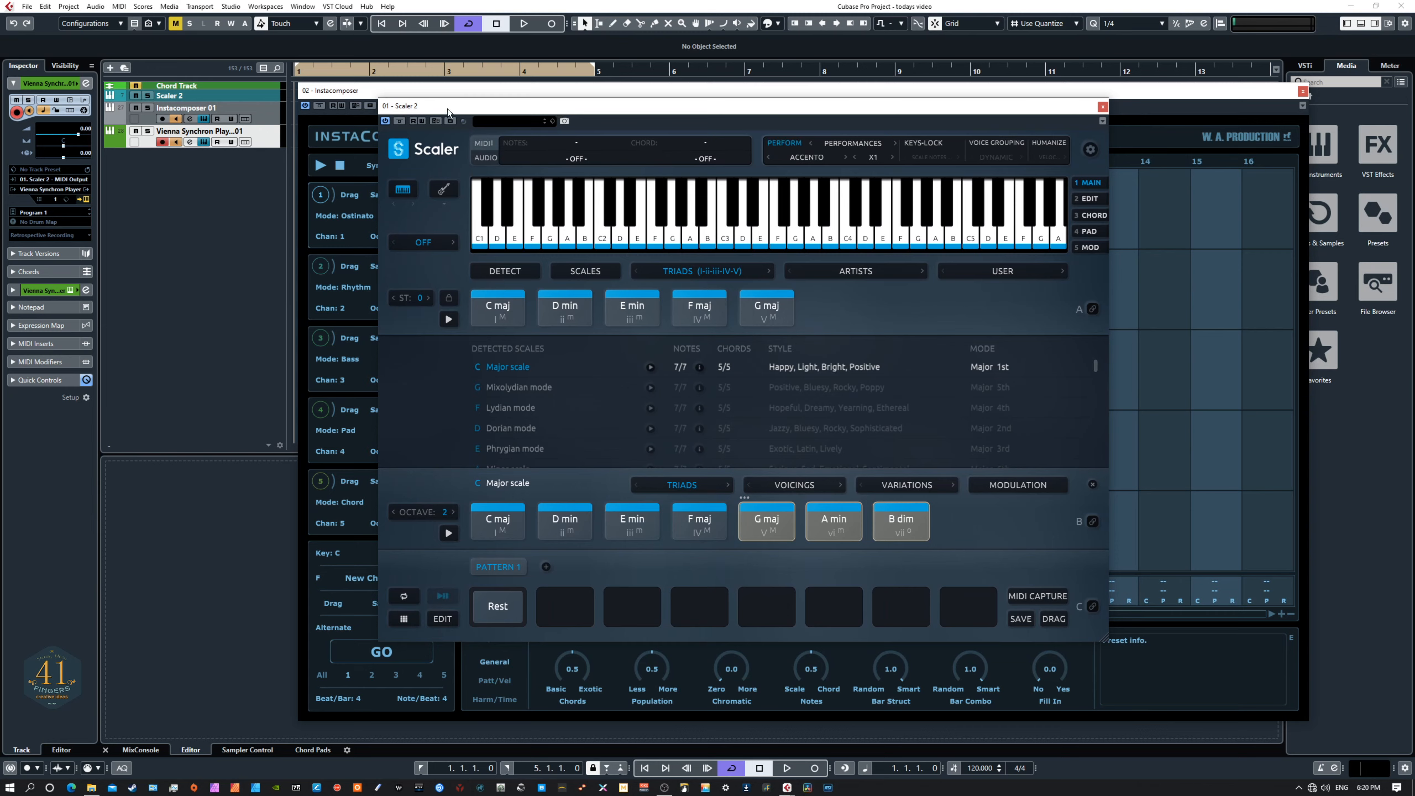
mouse_move(446, 108)
left_mouse_down()
mouse_move(486, 109)
mouse_move(463, 91)
left_mouse_up()
Step: Turn off Perform in Scaler 2, and play through the section A chord progression as plain block chords
left_click(521, 304)
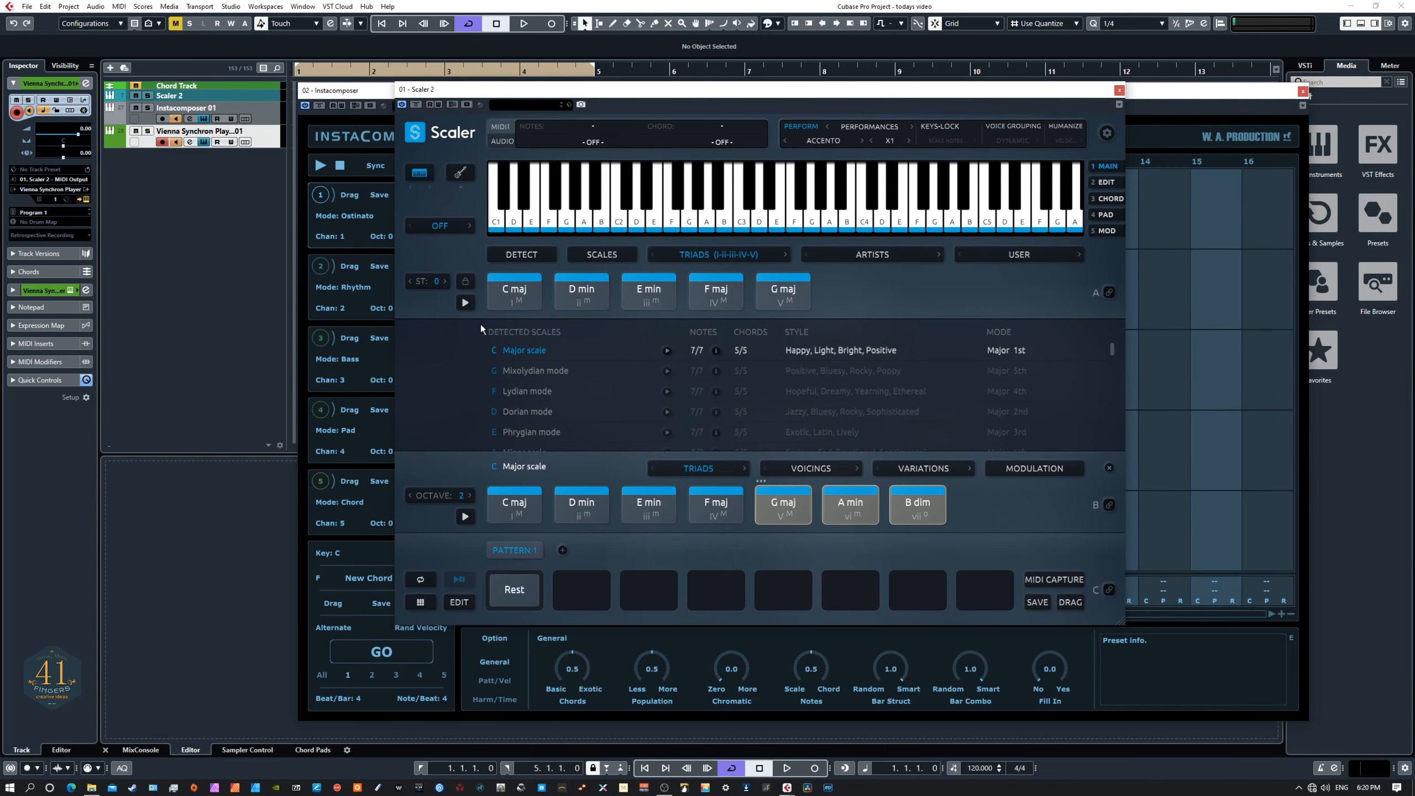
left_click(800, 125)
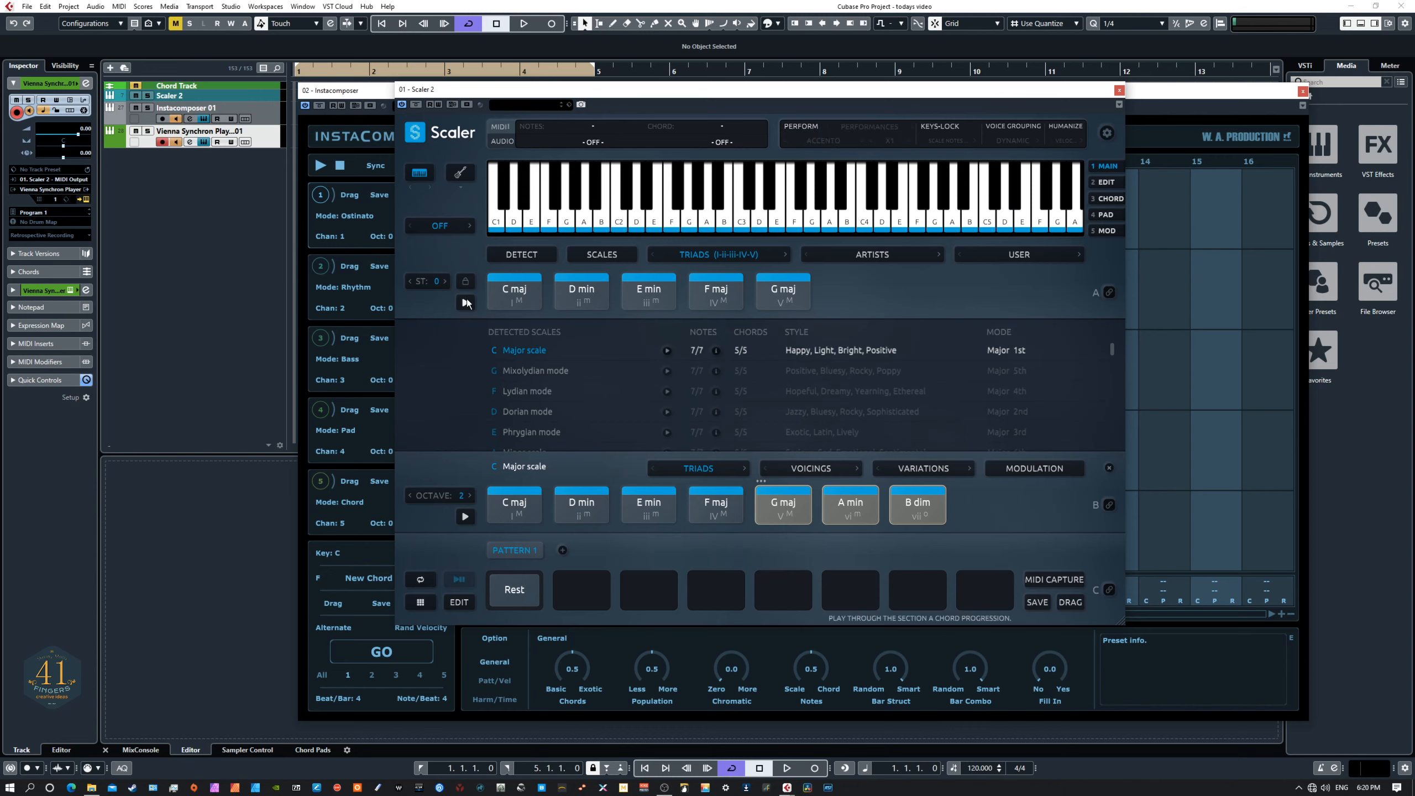
left_click(468, 303)
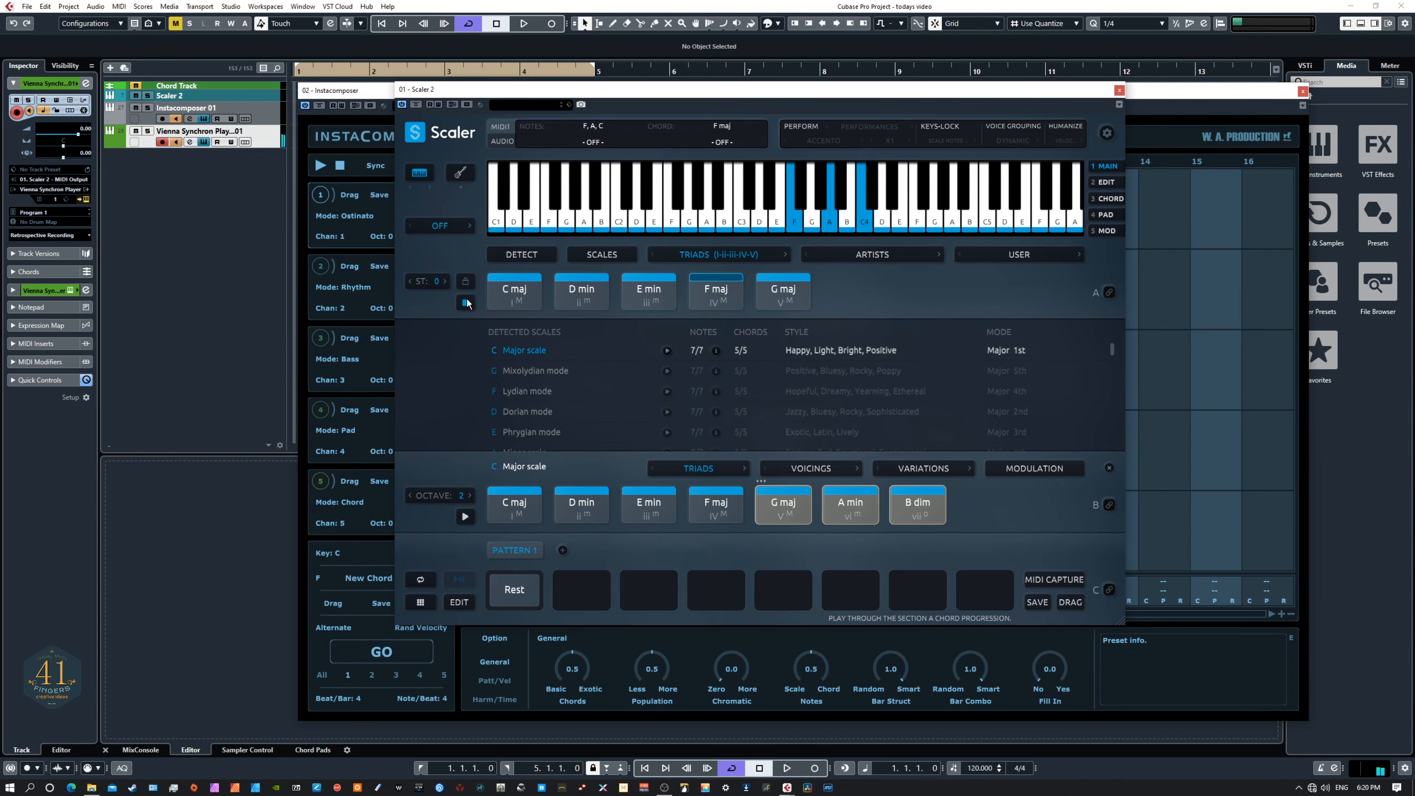
left_click(466, 303)
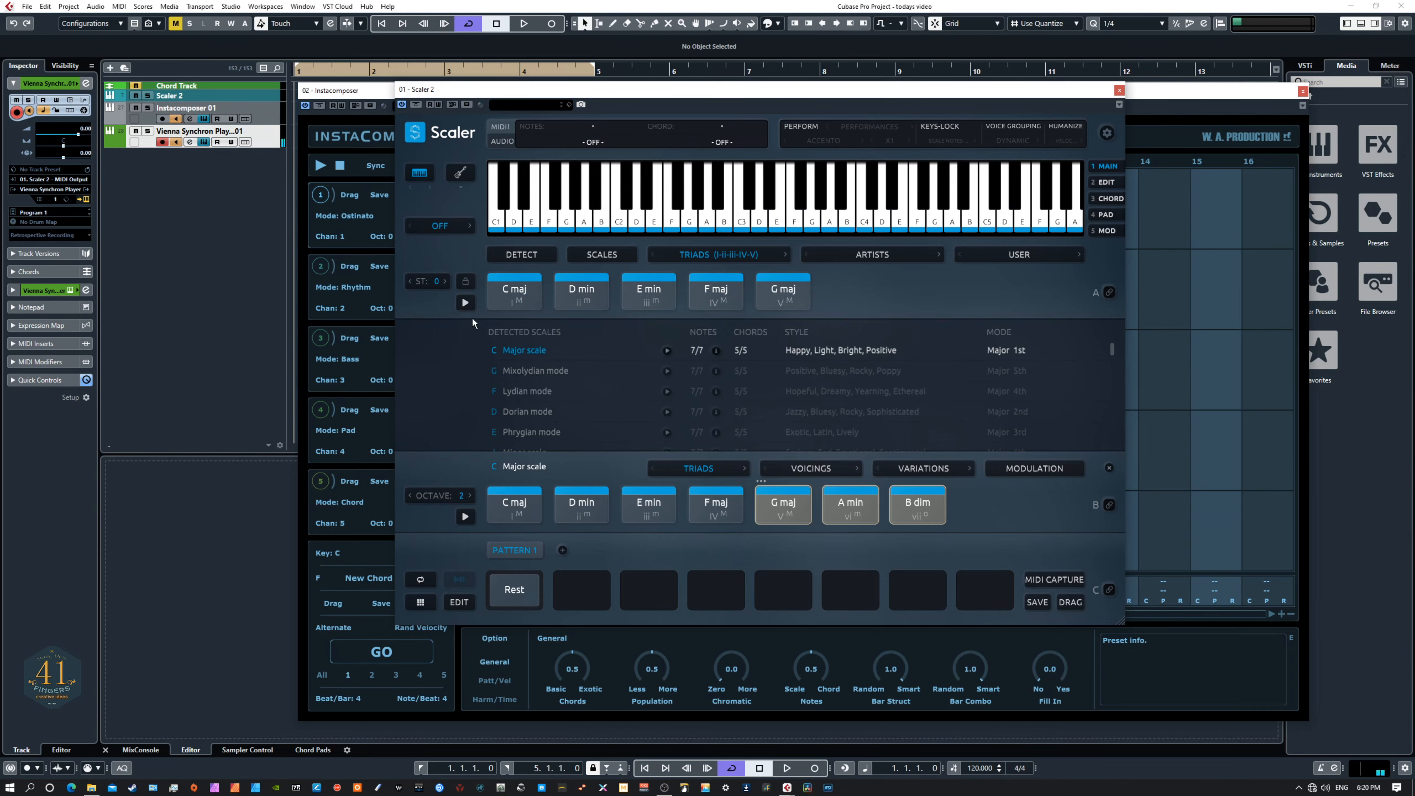
Step: Set the Vienna Synchron Player track's MIDI input to 02. Instacomposer - MIDI Output, and play back Instacomposer's parts with Scaler 2 out of view
left_click_drag(440, 92, 548, 176)
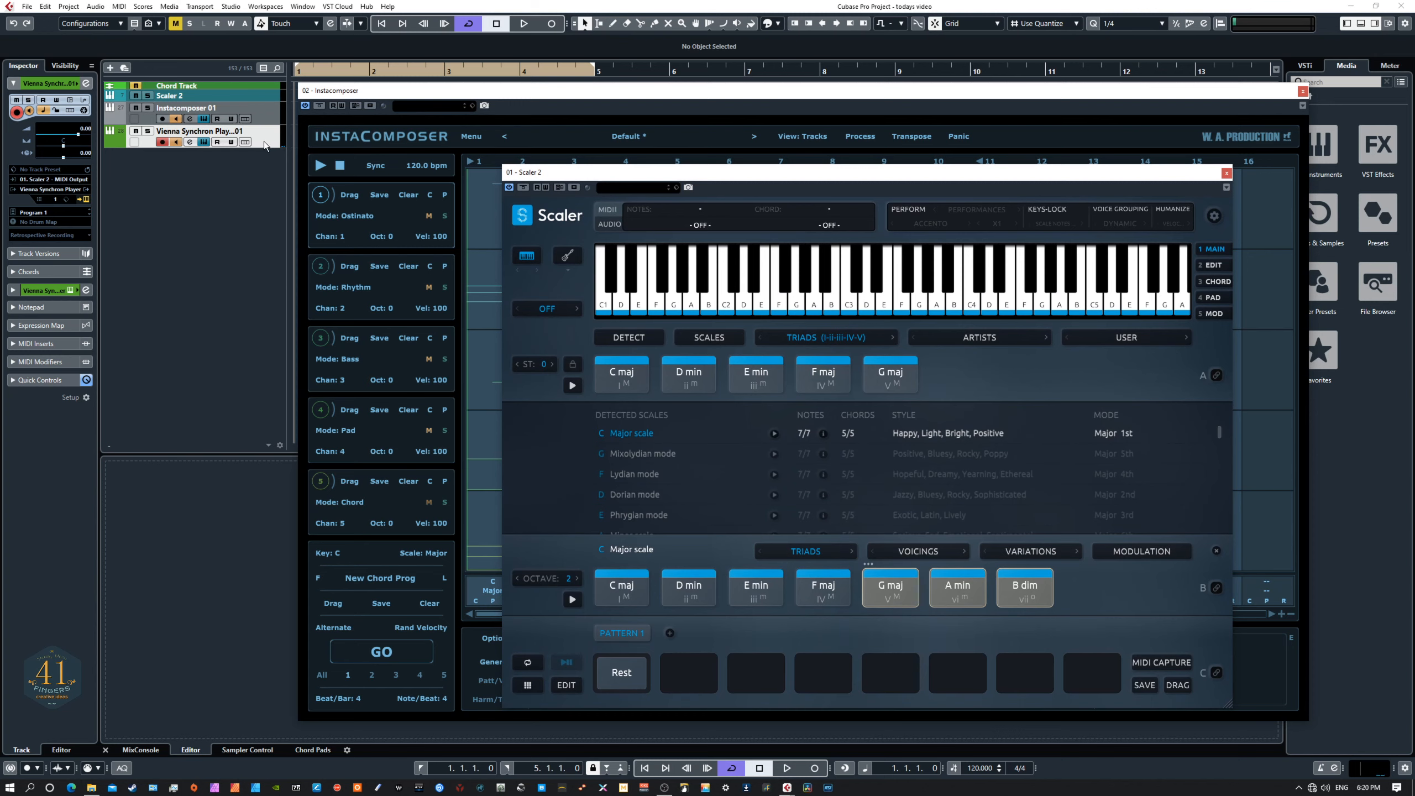
left_click(50, 179)
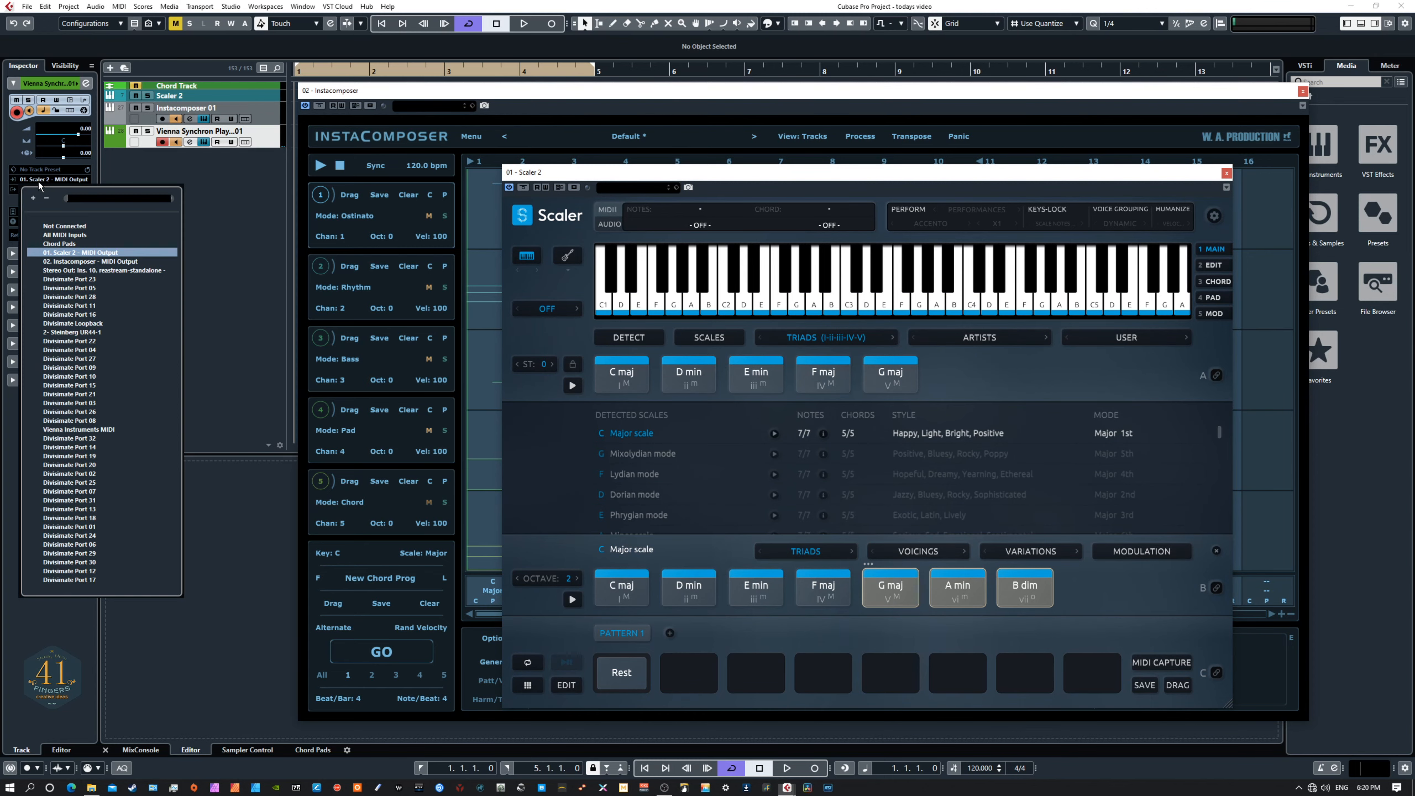
left_click(70, 262)
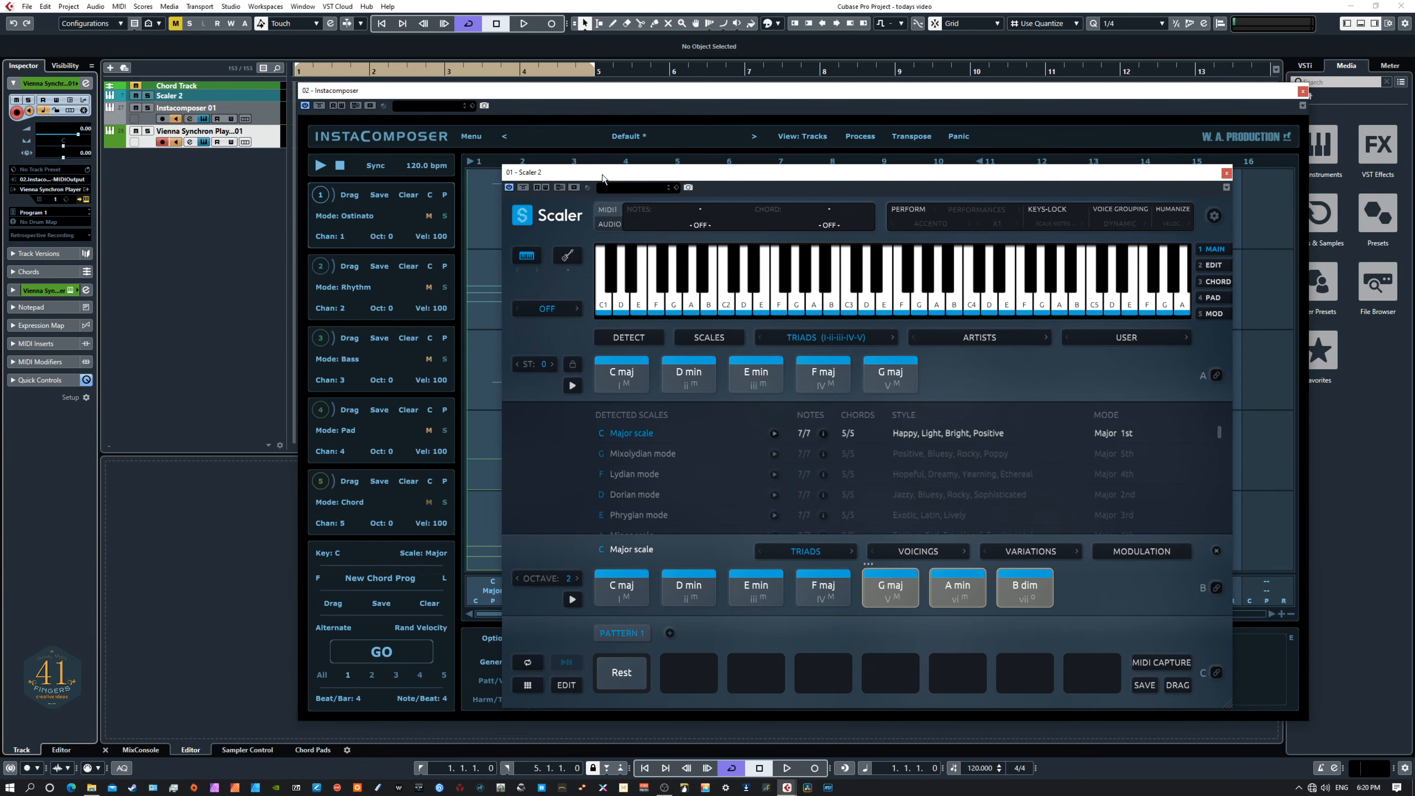
left_click_drag(602, 175, 0, 175)
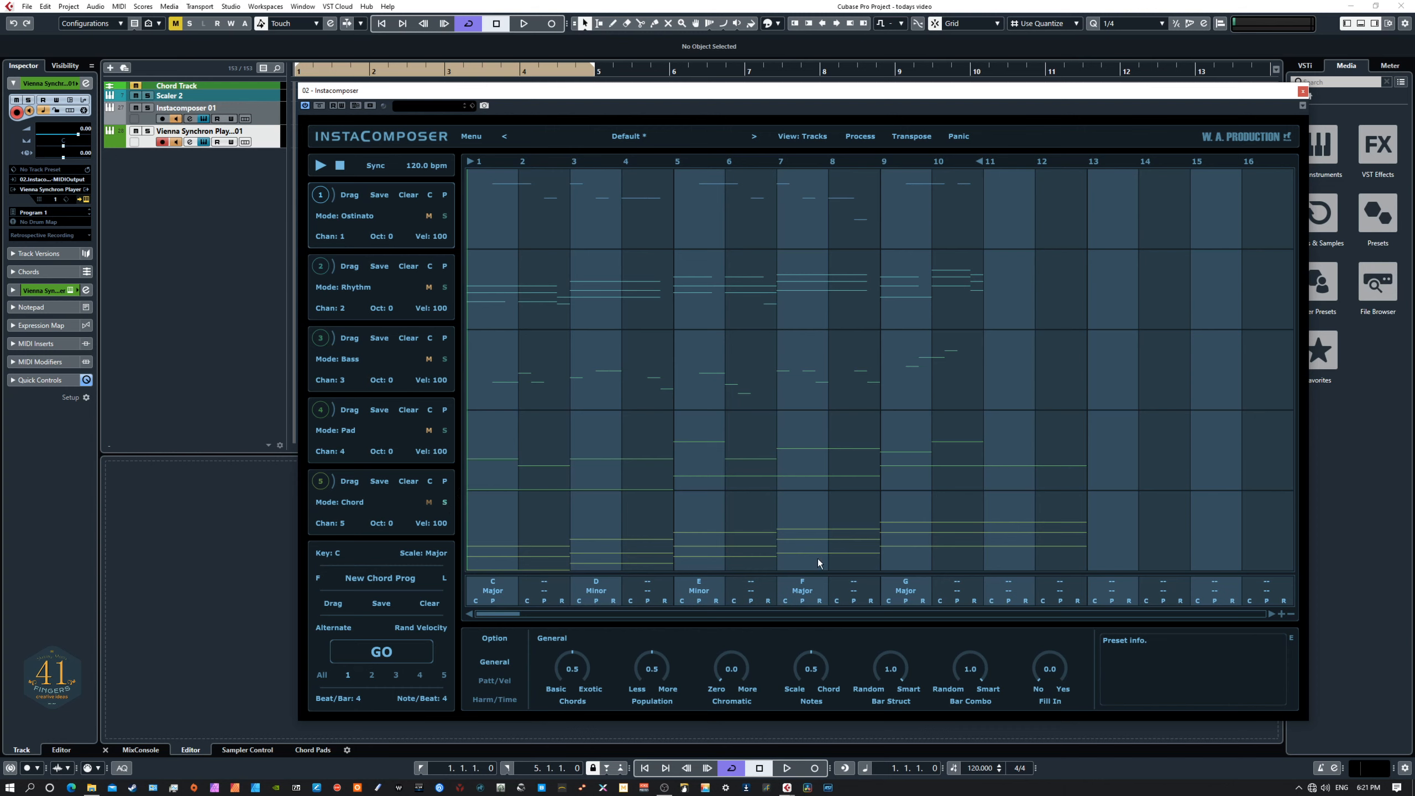
left_click(323, 172)
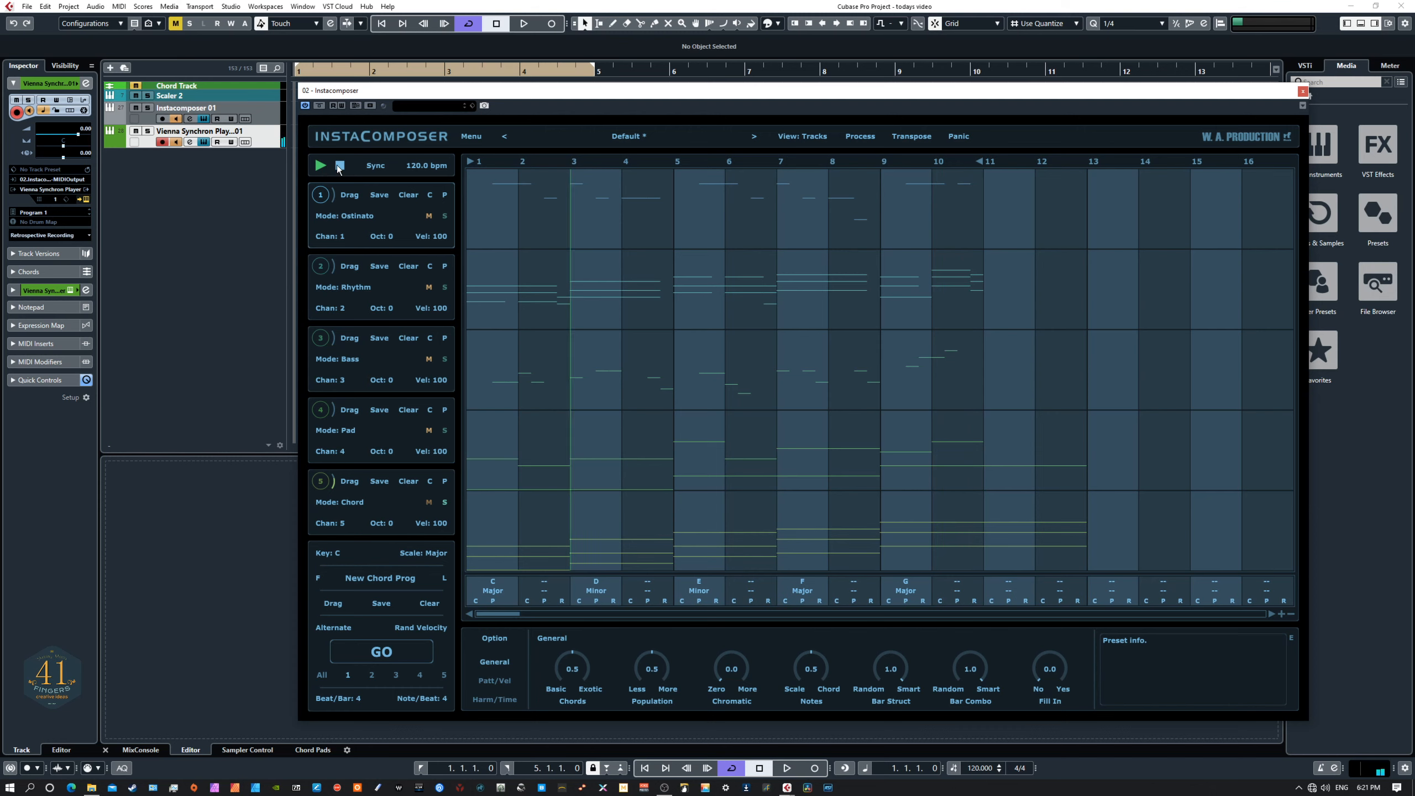
left_click(340, 165)
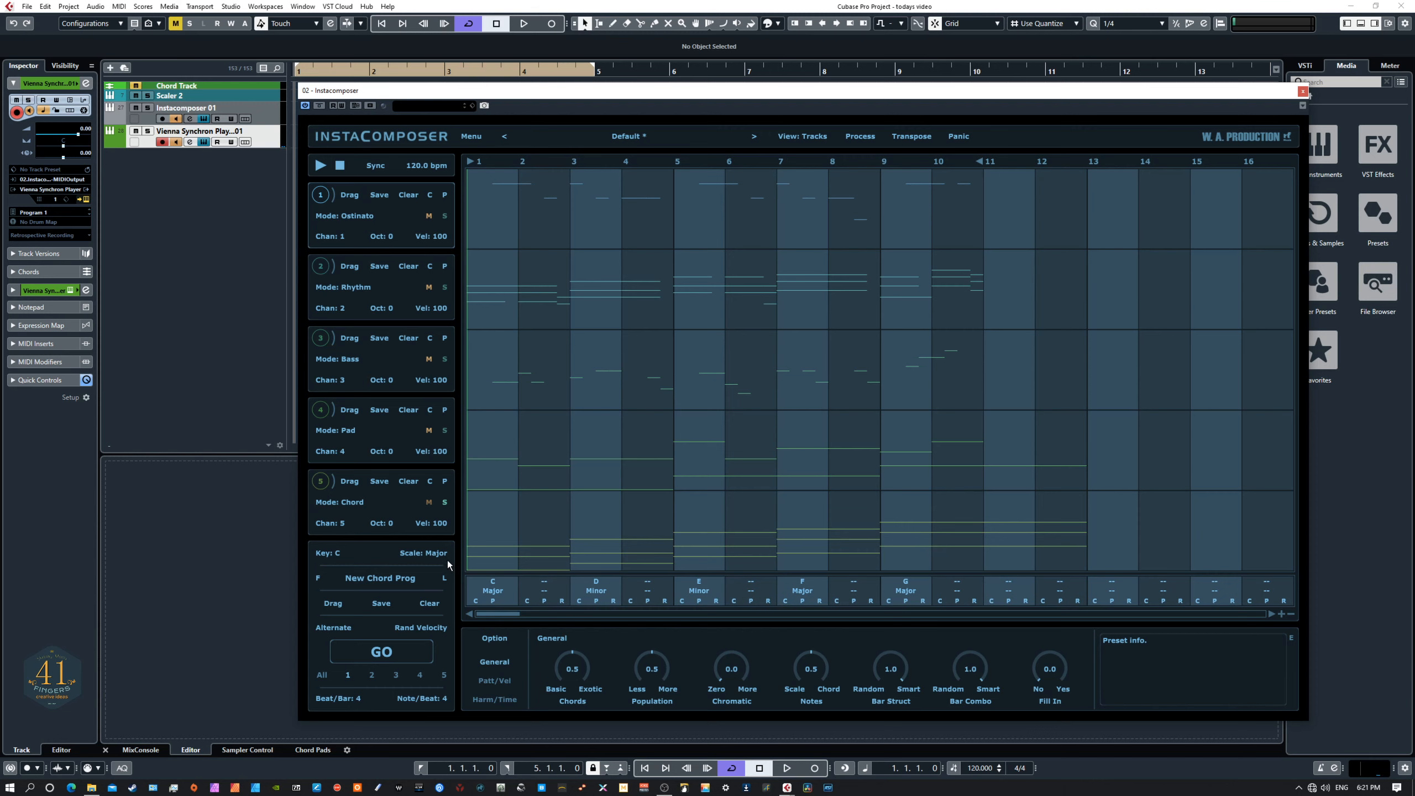
Step: Raise Instacomposer's Chord part on channel 5 to octave +1, and play it back briefly
left_click(389, 524)
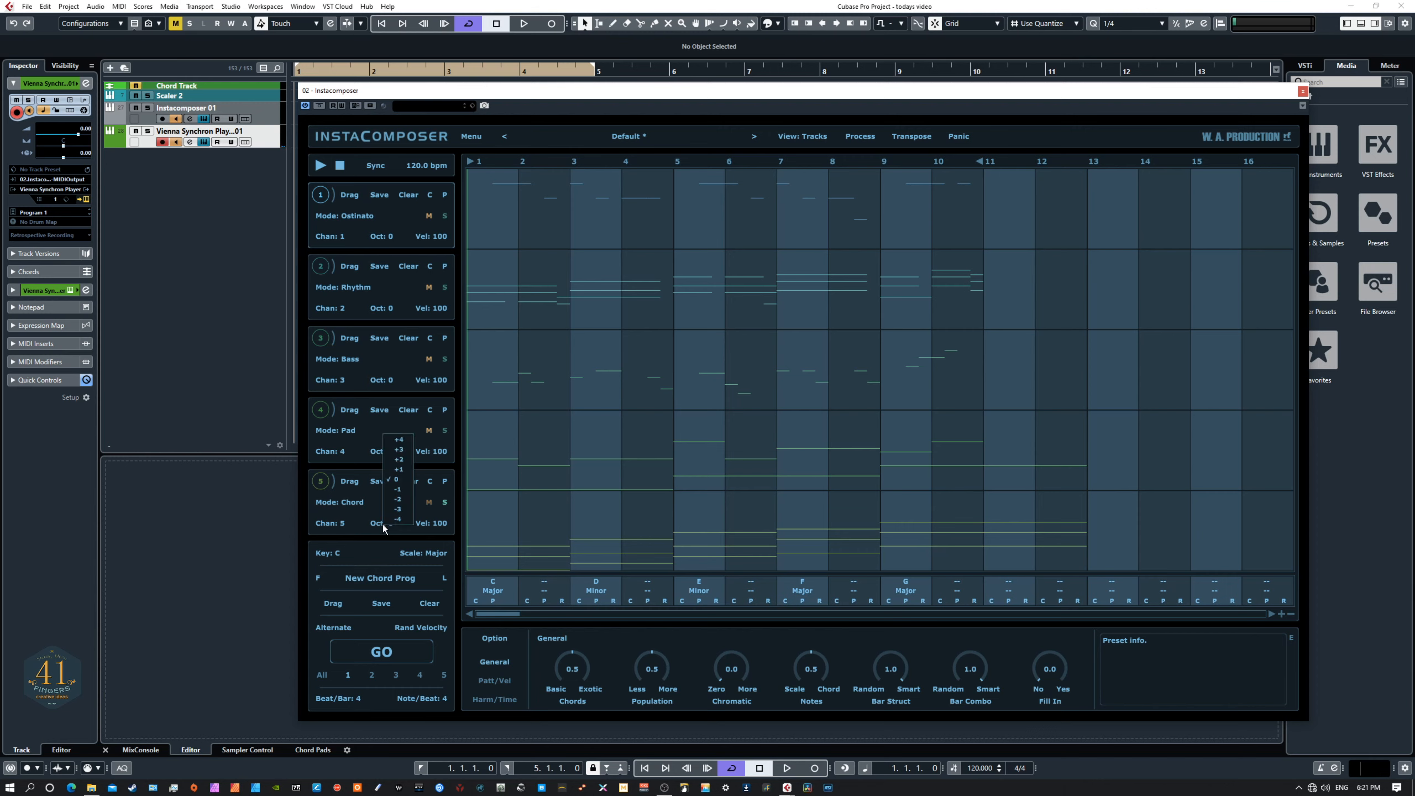
left_click(399, 470)
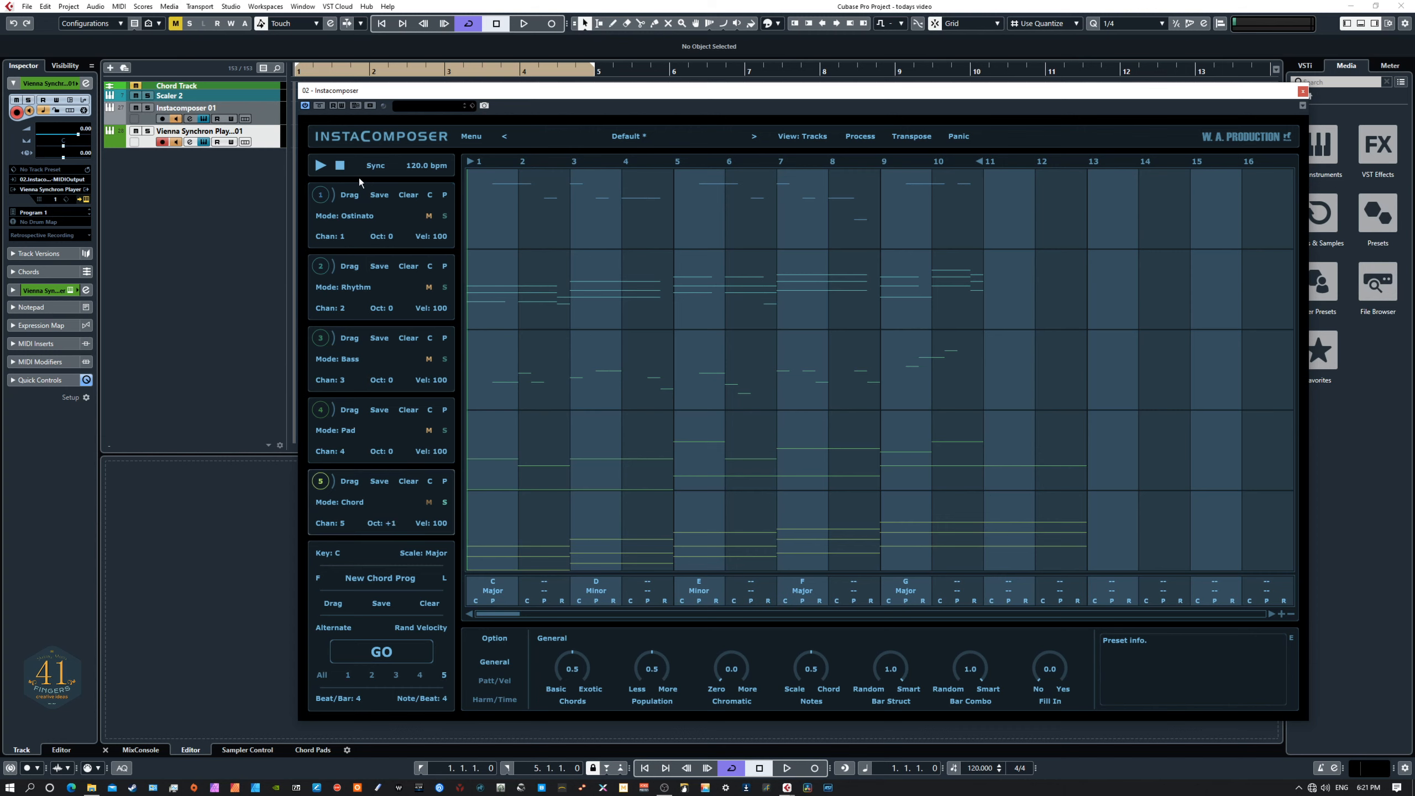
left_click(321, 170)
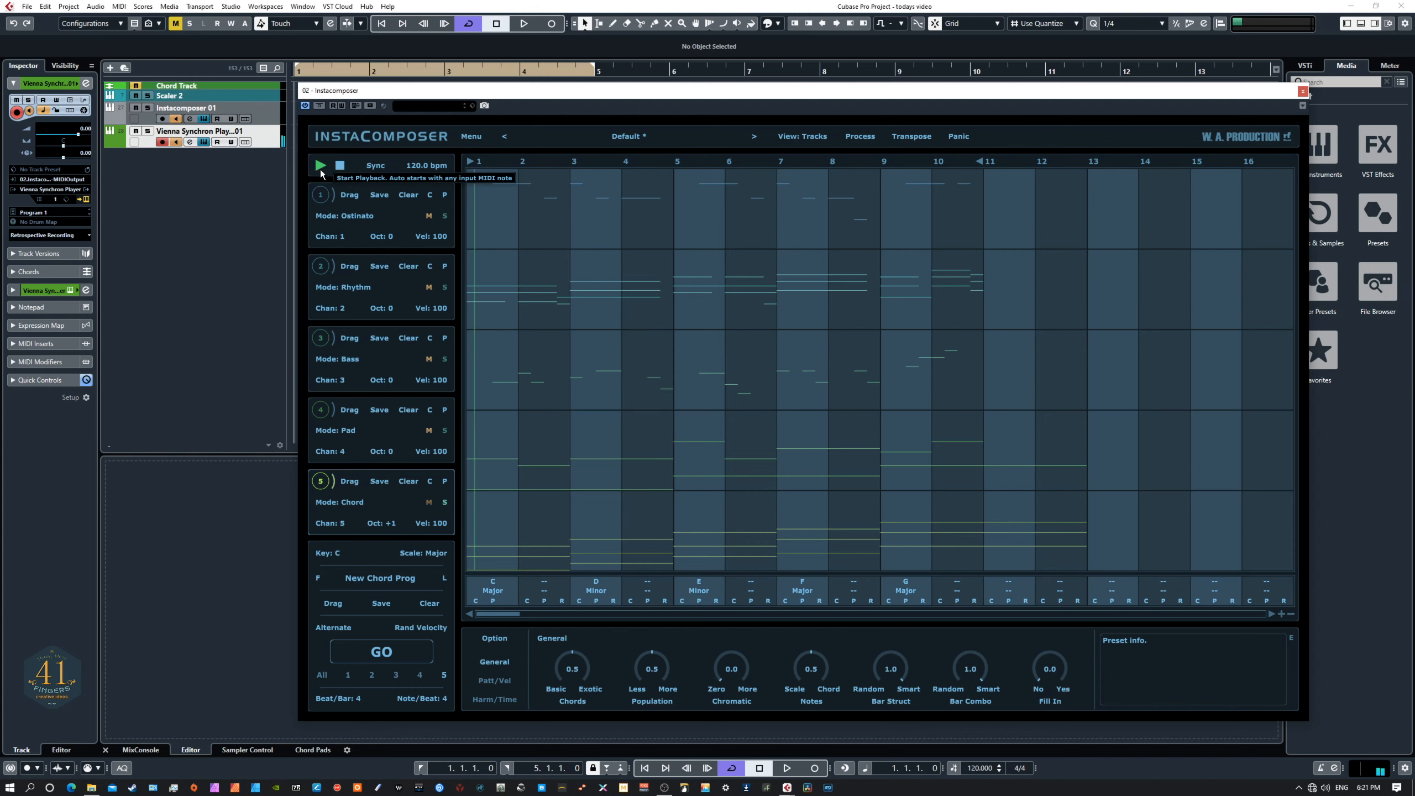
left_click(340, 165)
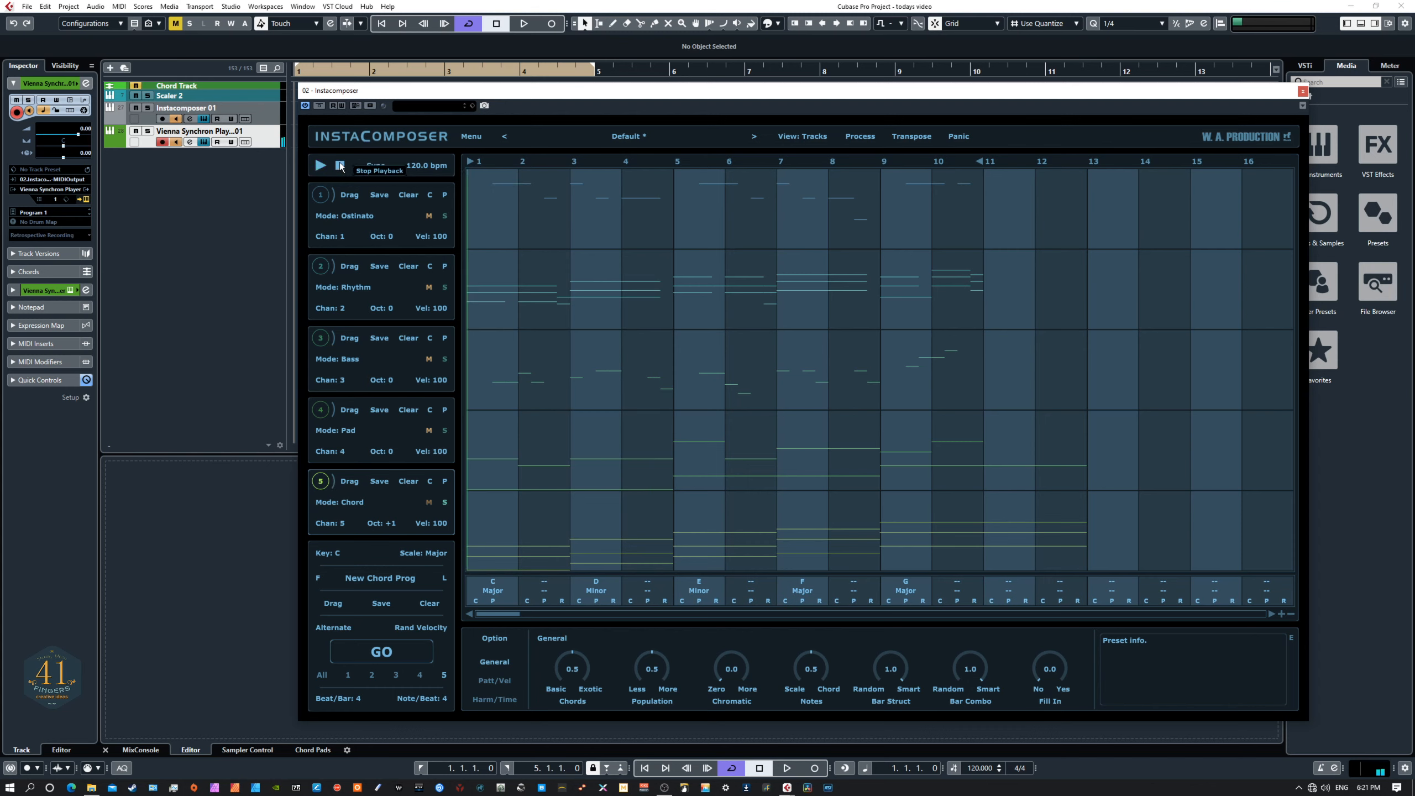
Step: Bring Scaler 2 back into view, enable Perform, and choose Accento from the Adagio performances
left_click_drag(0, 223, 1079, 120)
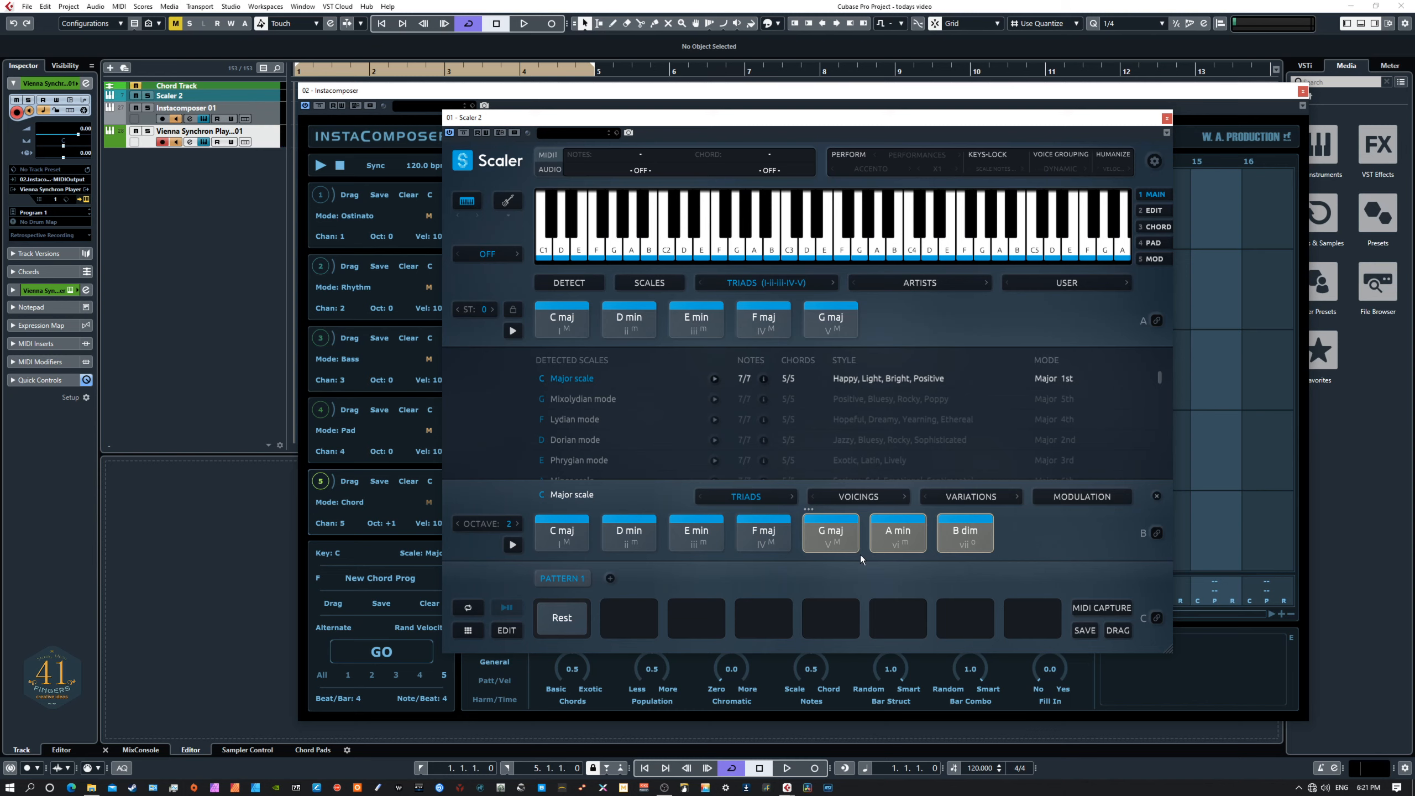
left_click(845, 156)
left_click(871, 168)
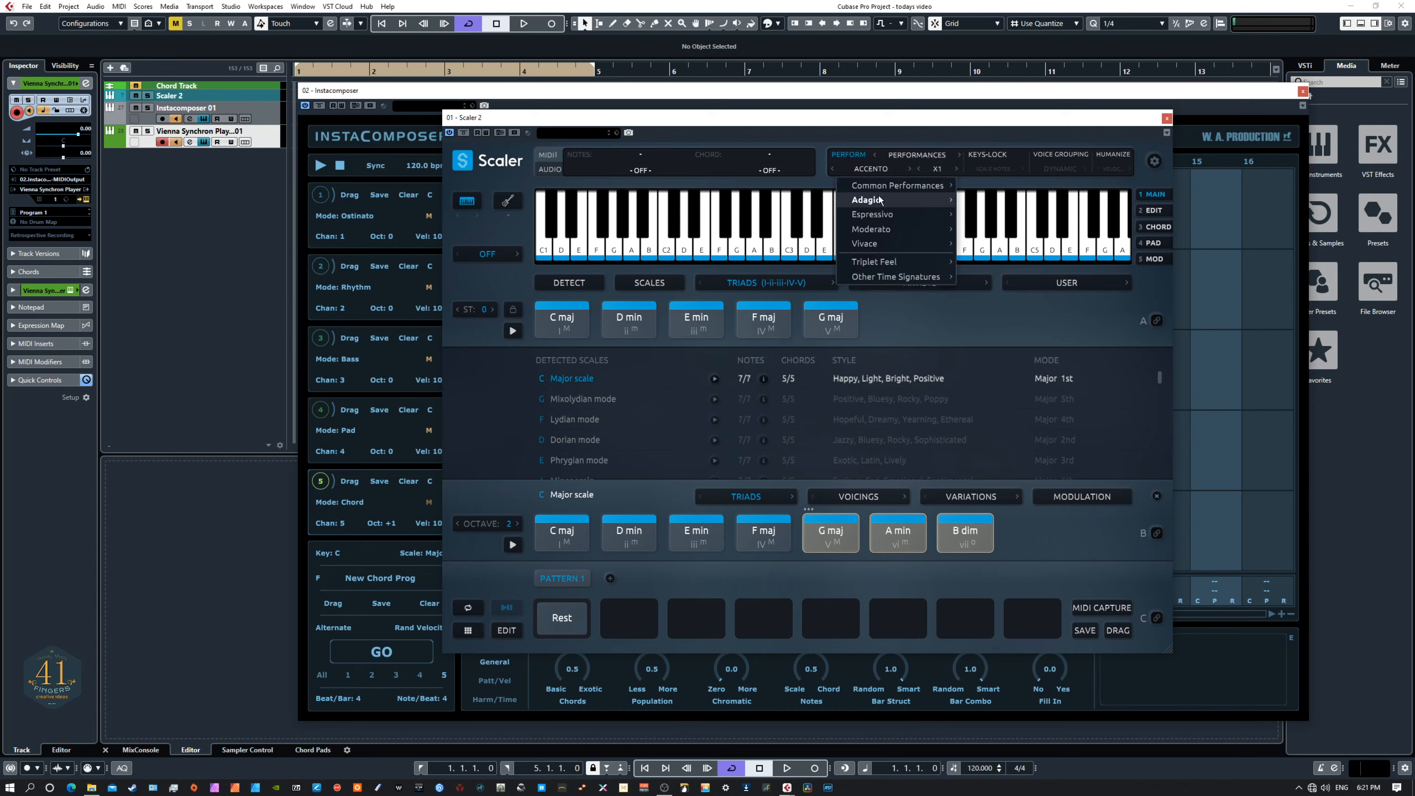
mouse_move(876, 216)
mouse_move(911, 232)
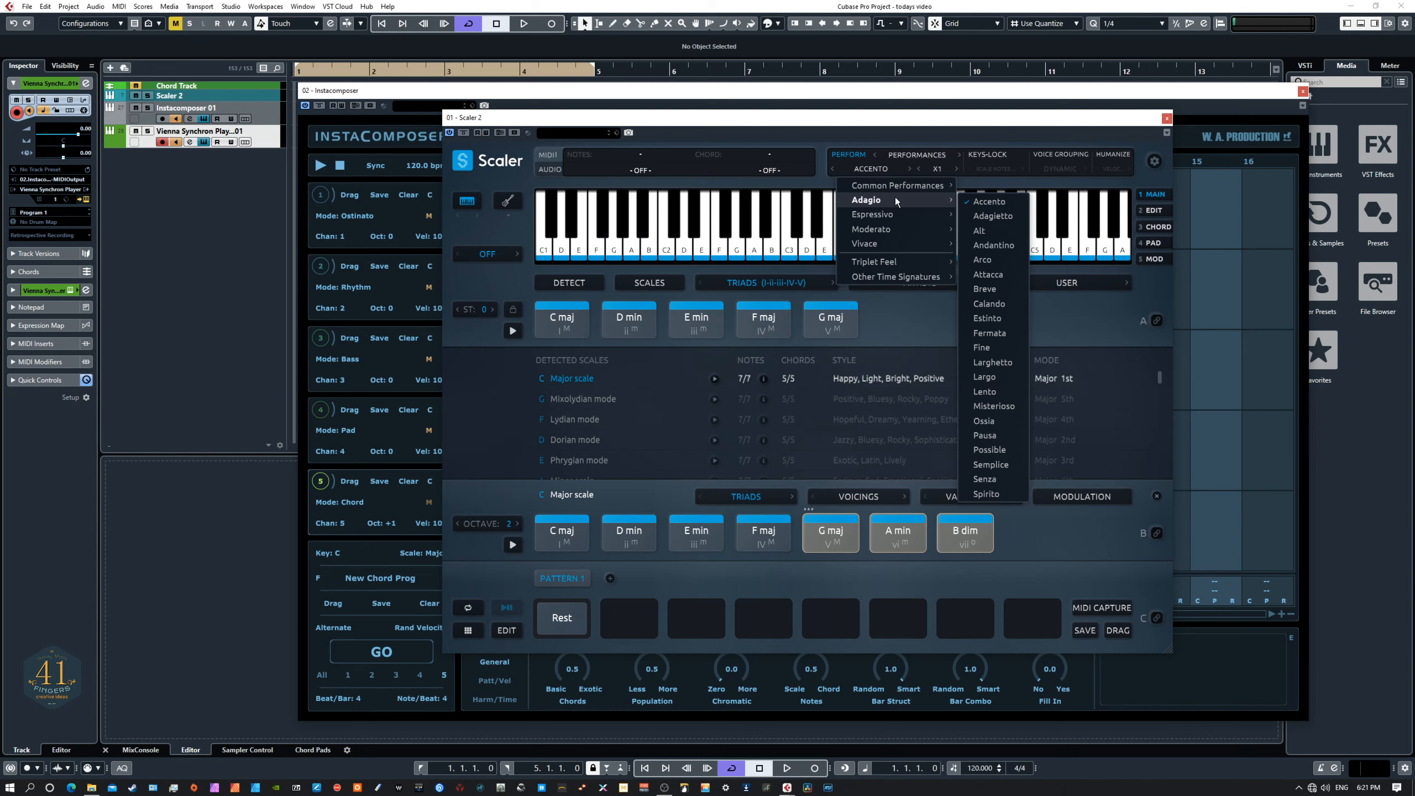
left_click(987, 204)
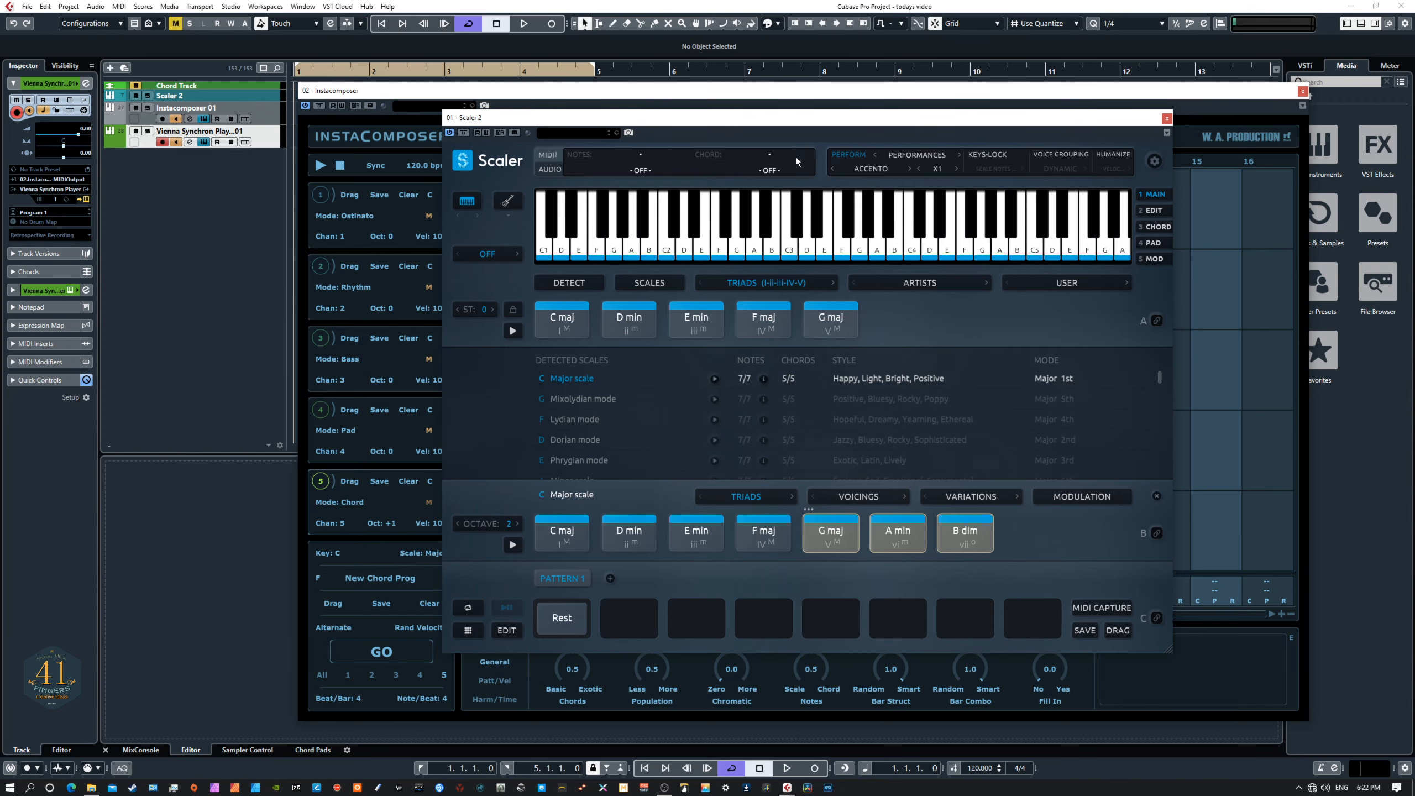
Step: Set the Vienna Synchron Player track's MIDI input to 01. Scaler 2 - MIDI Output
left_click_drag(792, 115, 823, 137)
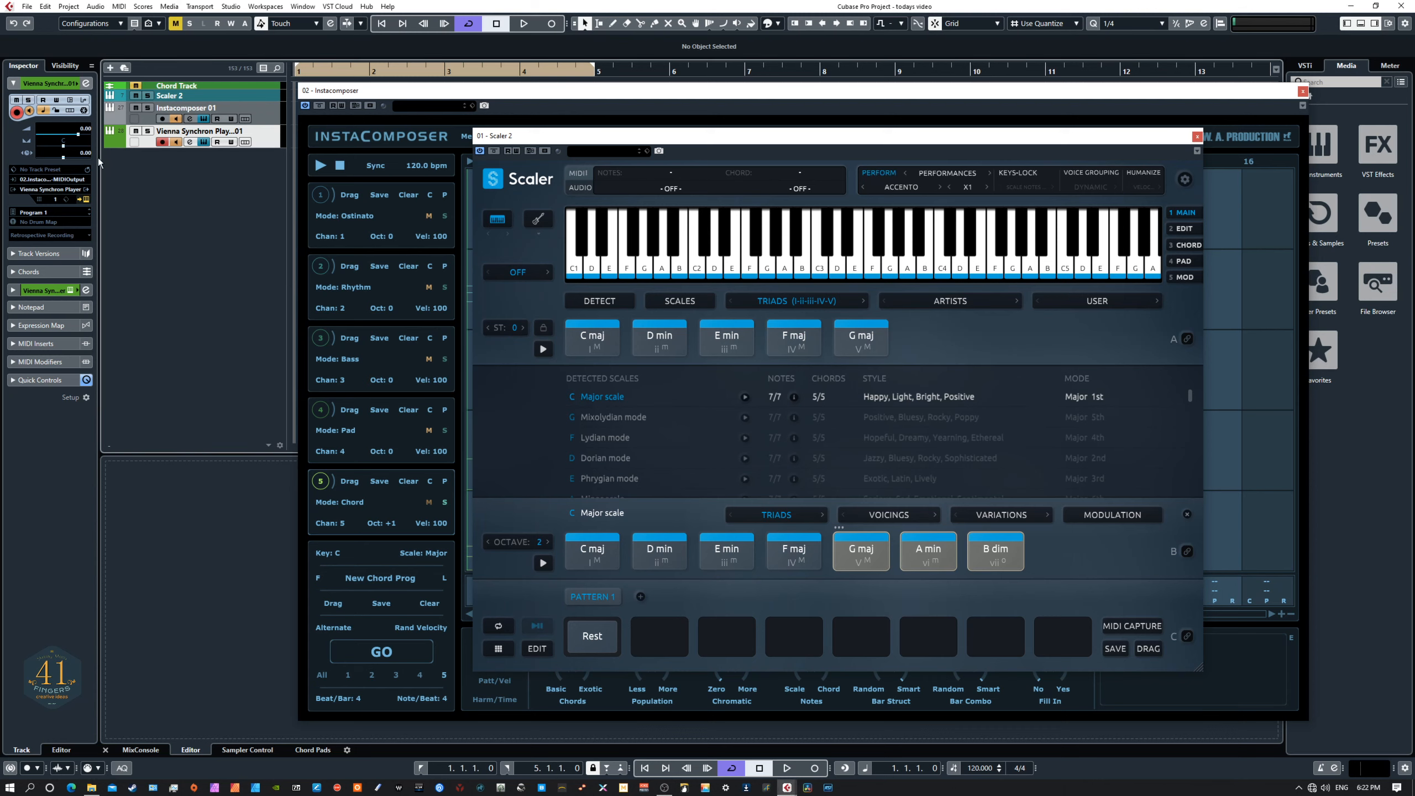
left_click(42, 186)
left_click(66, 253)
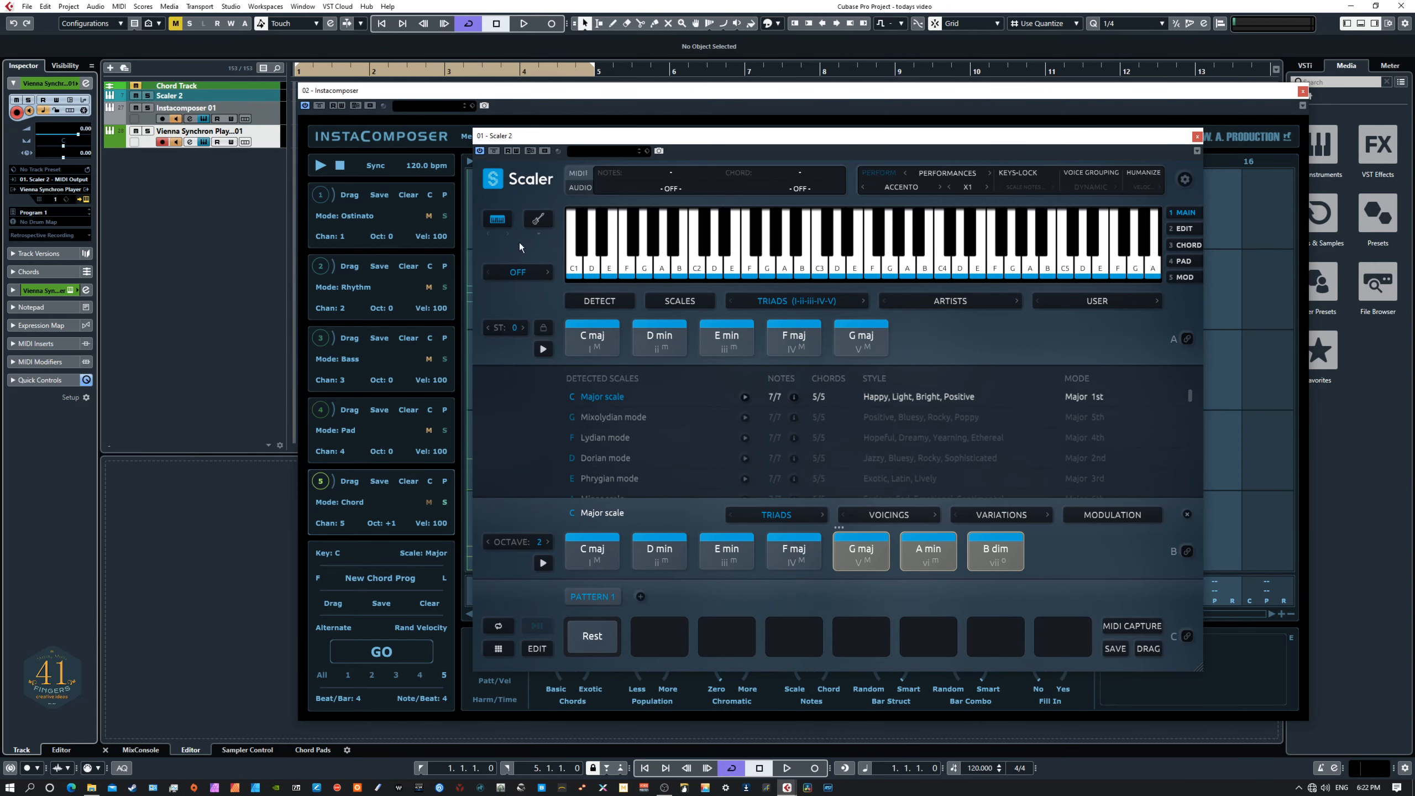
Step: Play through Scaler 2's section A progression with Perform on, and look through the articulation and expression types, keeping Performances
left_click(543, 349)
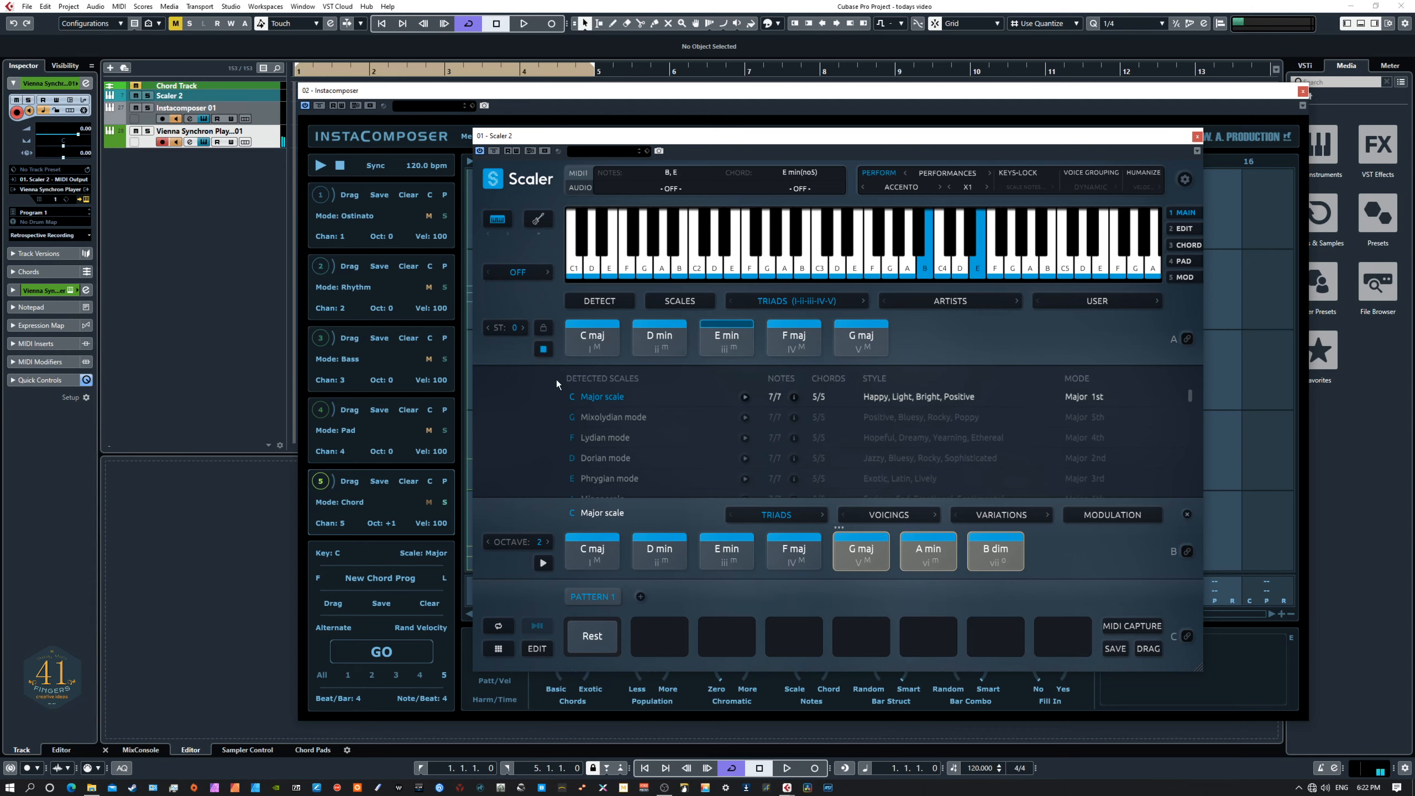
left_click(547, 350)
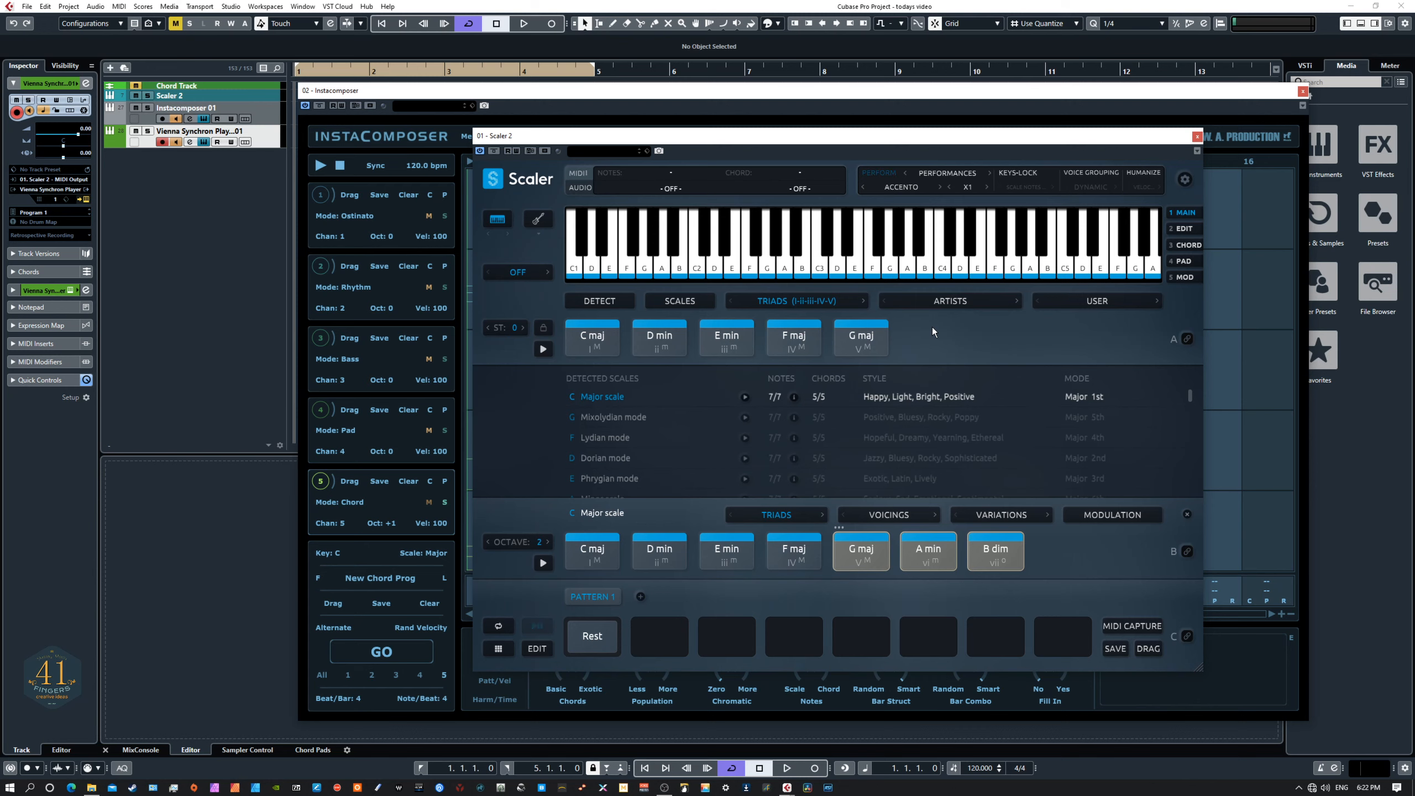
left_click(949, 172)
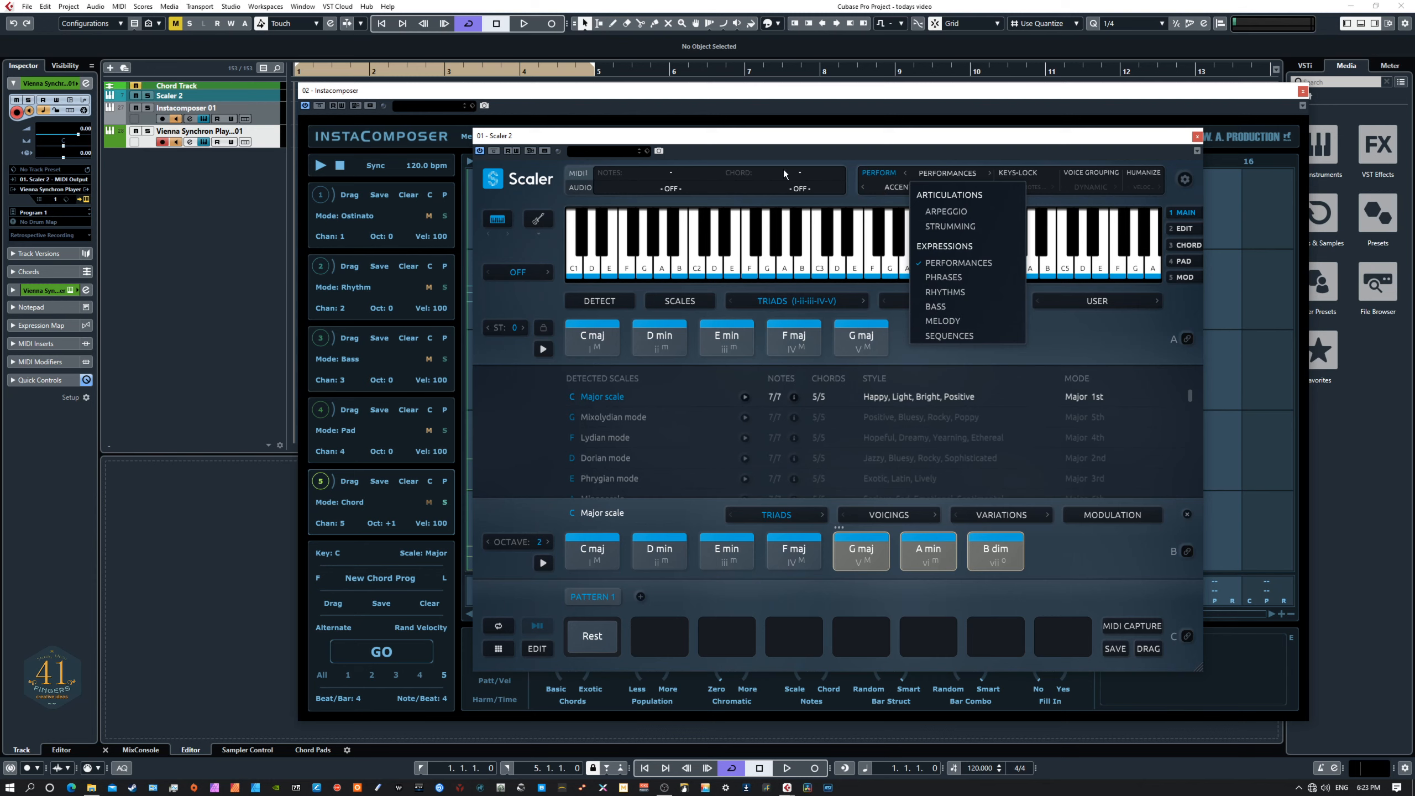
left_click(1082, 338)
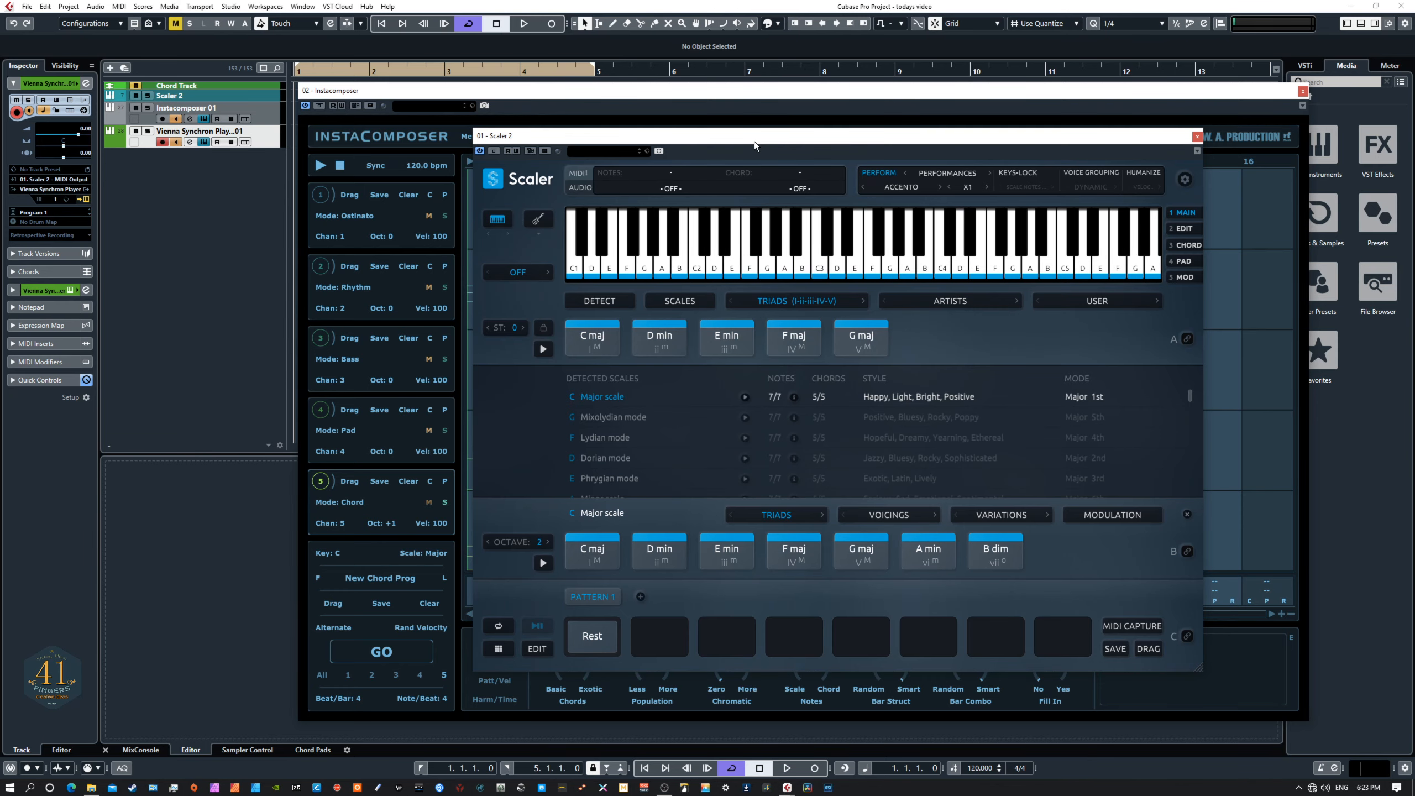
Step: Clear Scaler 2 from view, route 02. Instacomposer - MIDI Output into the Vienna Synchron Player track, and audition Instacomposer's progression
left_click_drag(754, 141, 0, 130)
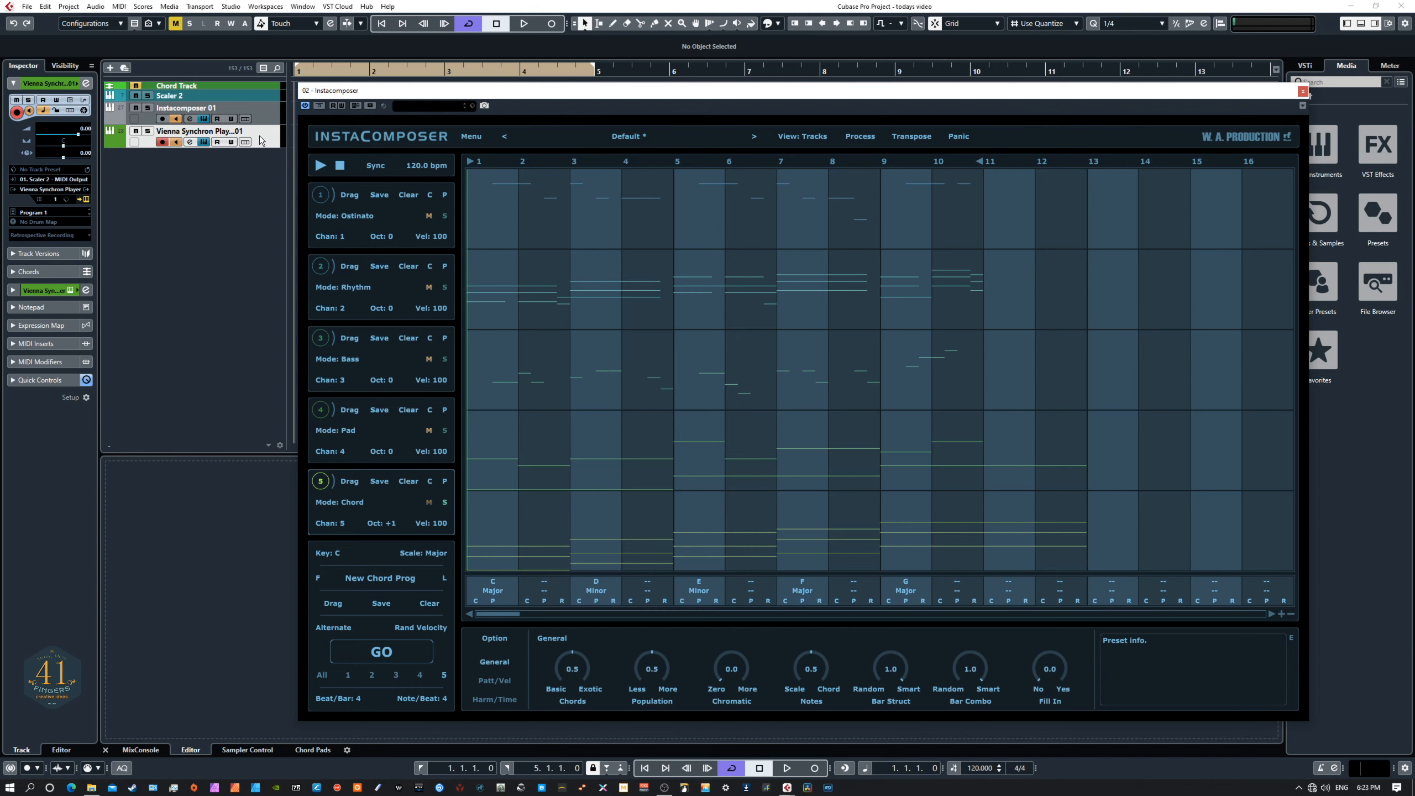
left_click(47, 179)
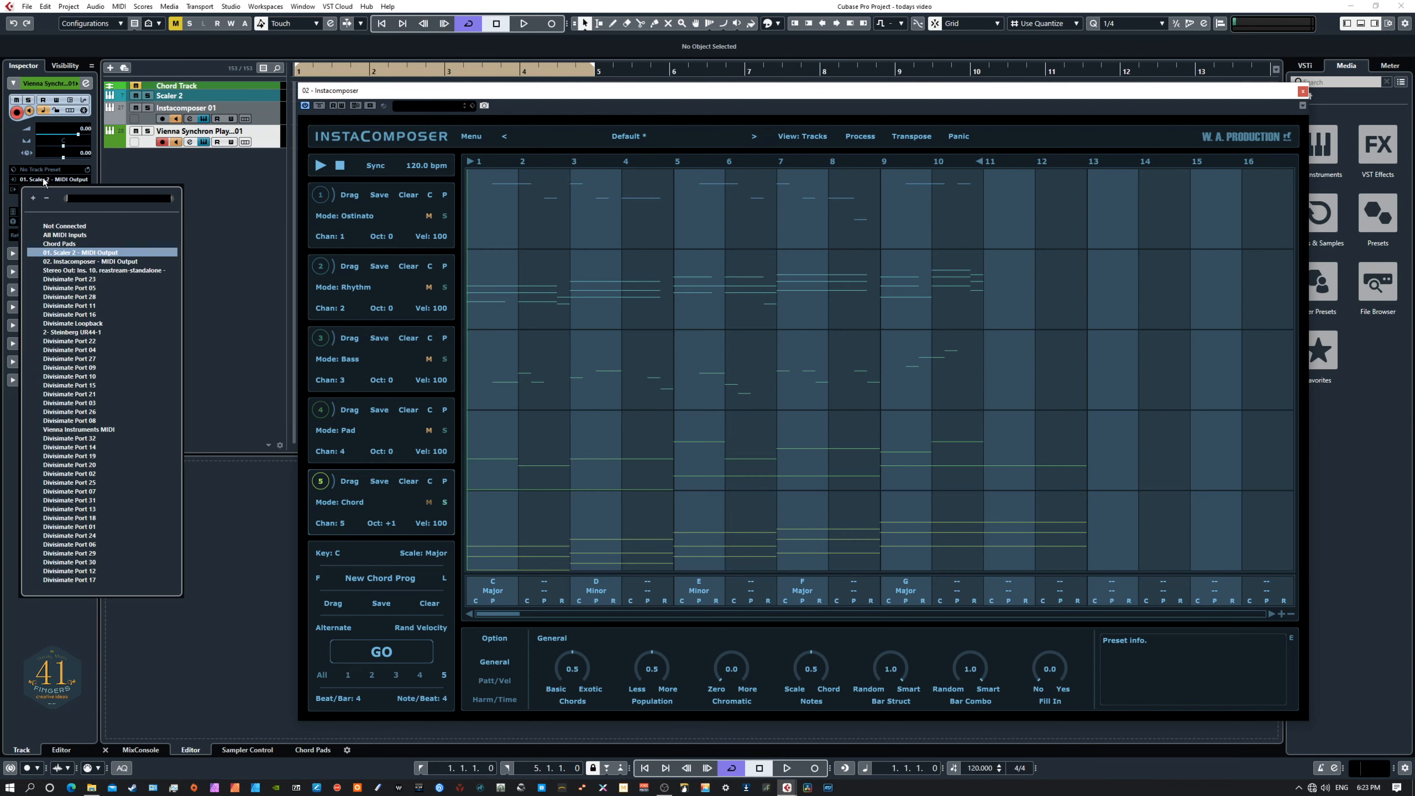
left_click(83, 261)
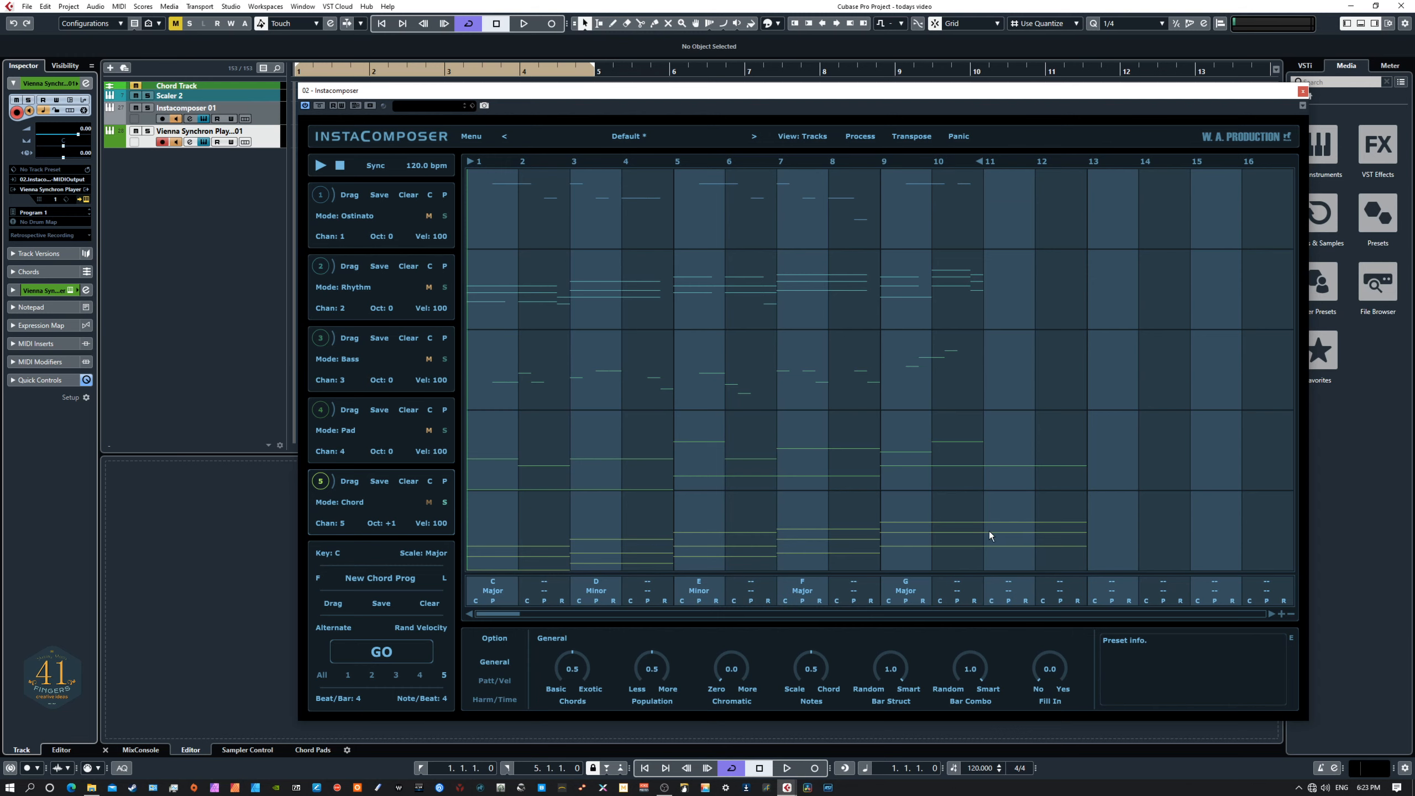
left_click(322, 164)
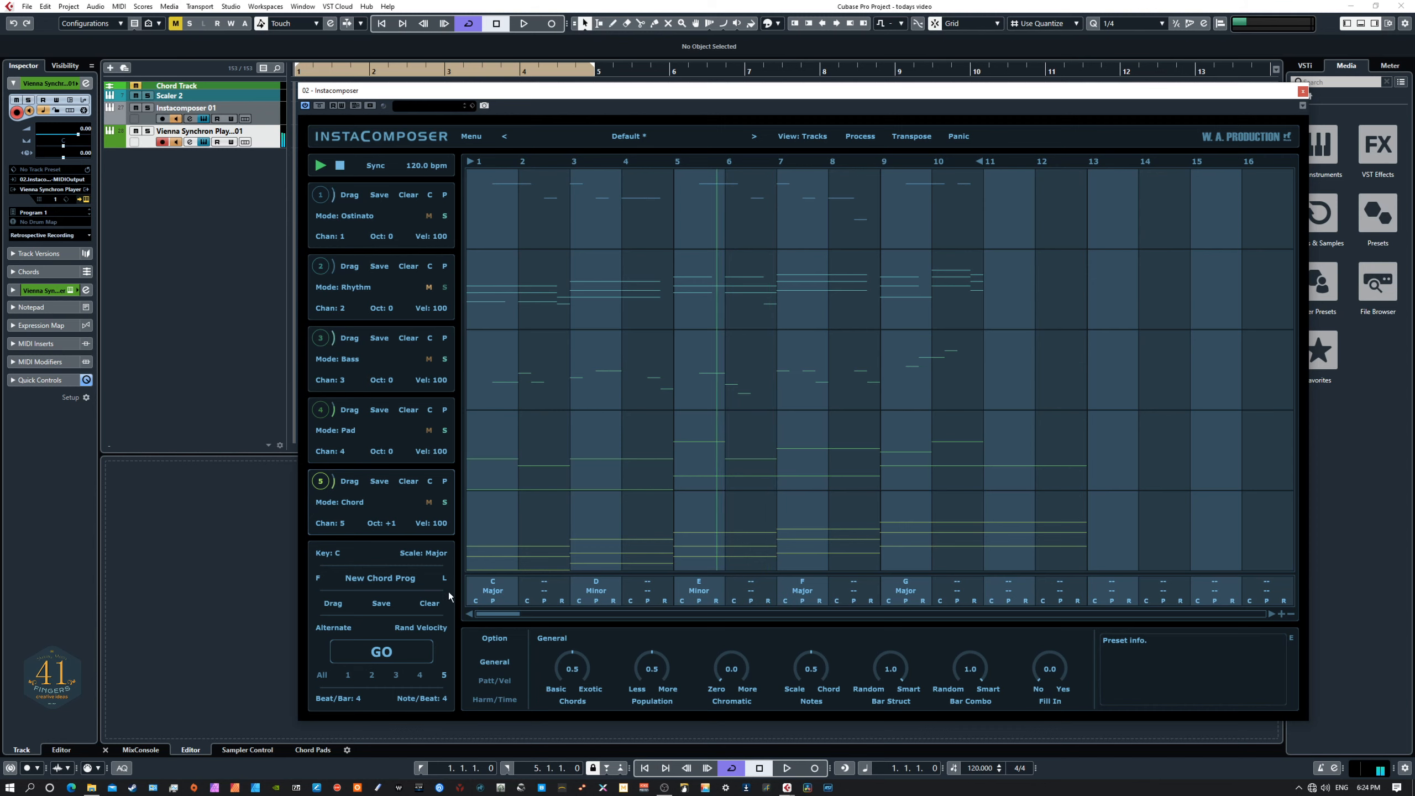
left_click(340, 167)
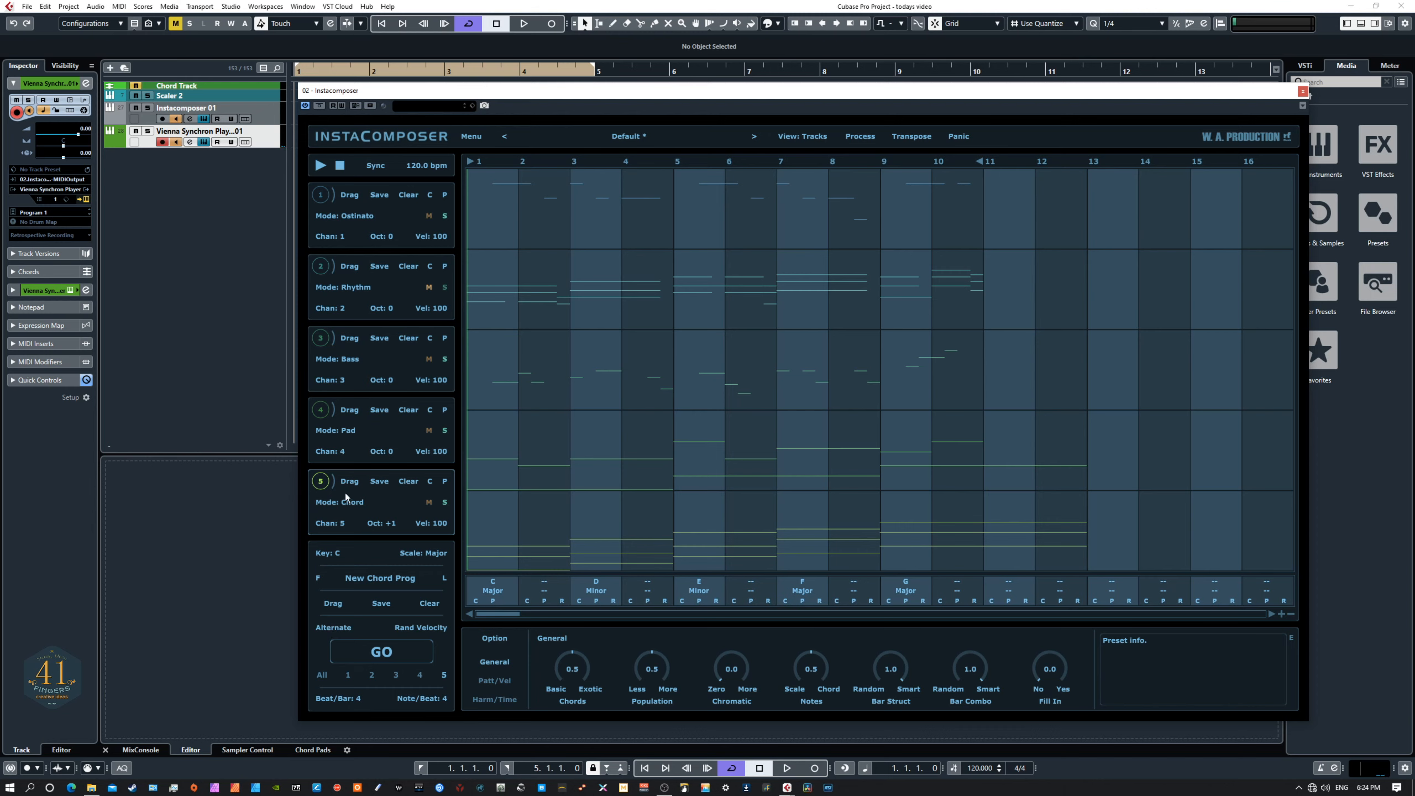
Step: Select track 1, the ostinato part, in Instacomposer and generate alternate versions of its notes
left_click(325, 414)
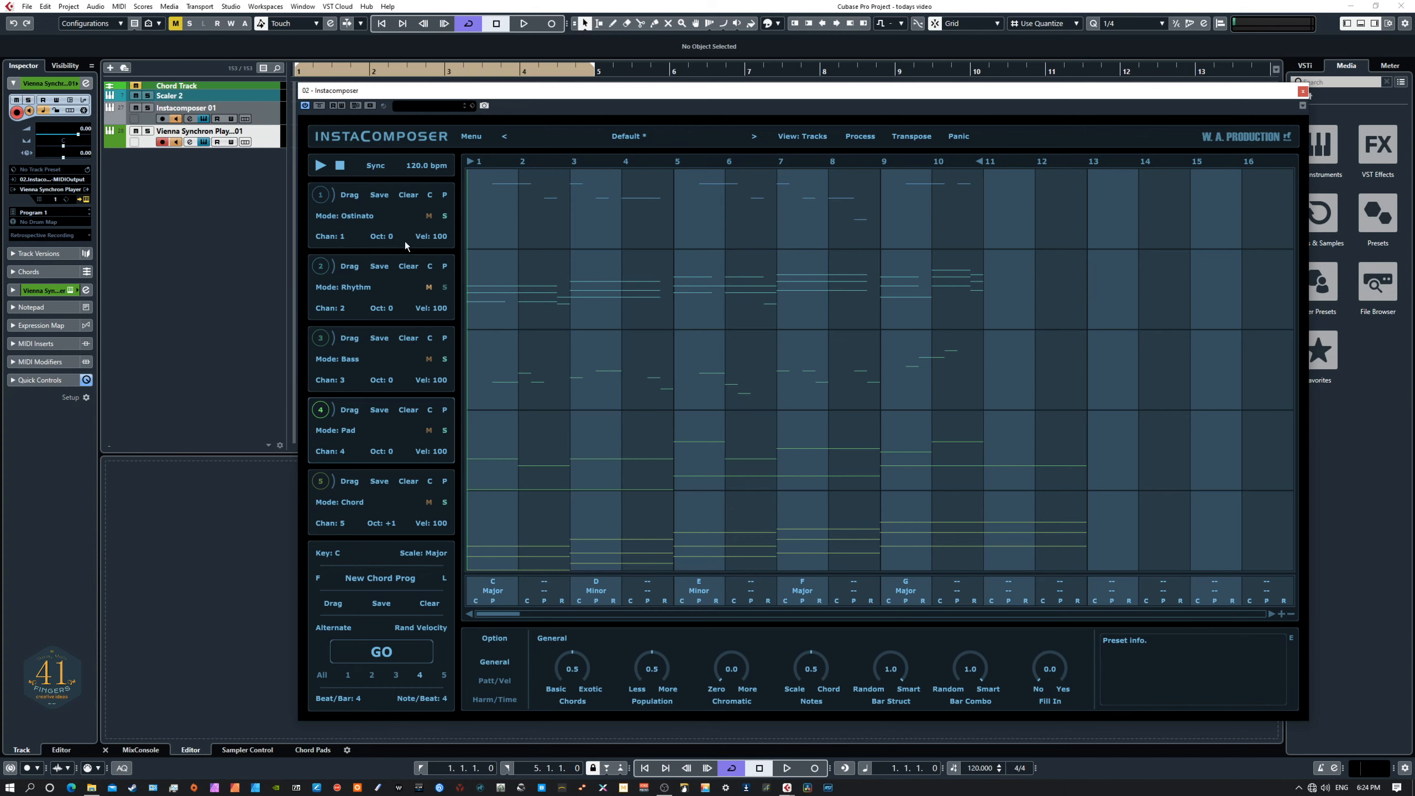
left_click(323, 197)
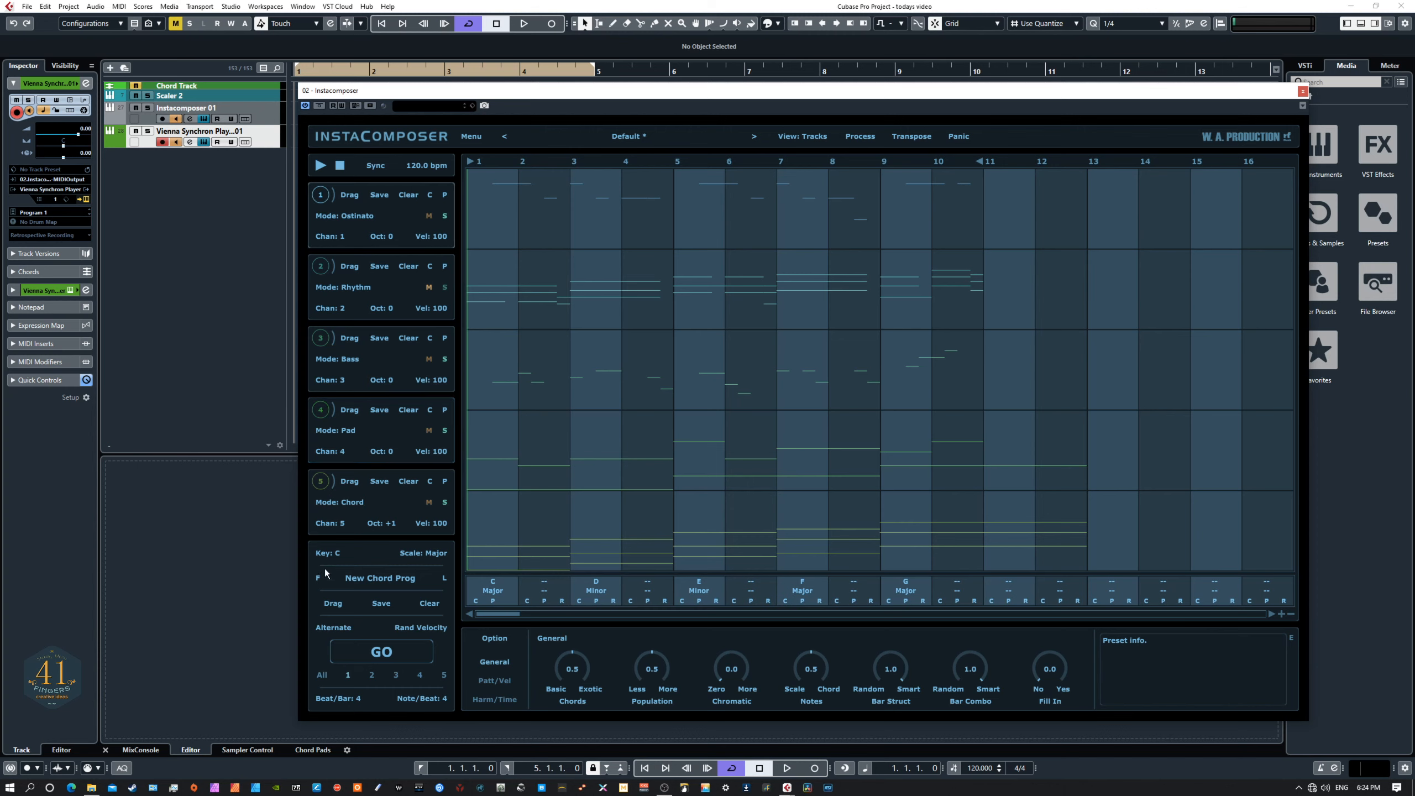
left_click(333, 628)
left_click(333, 628)
Step: Look through Instacomposer's factory preset banks, keeping Default, and examine the ostinato notes in the Editor view
left_click(632, 139)
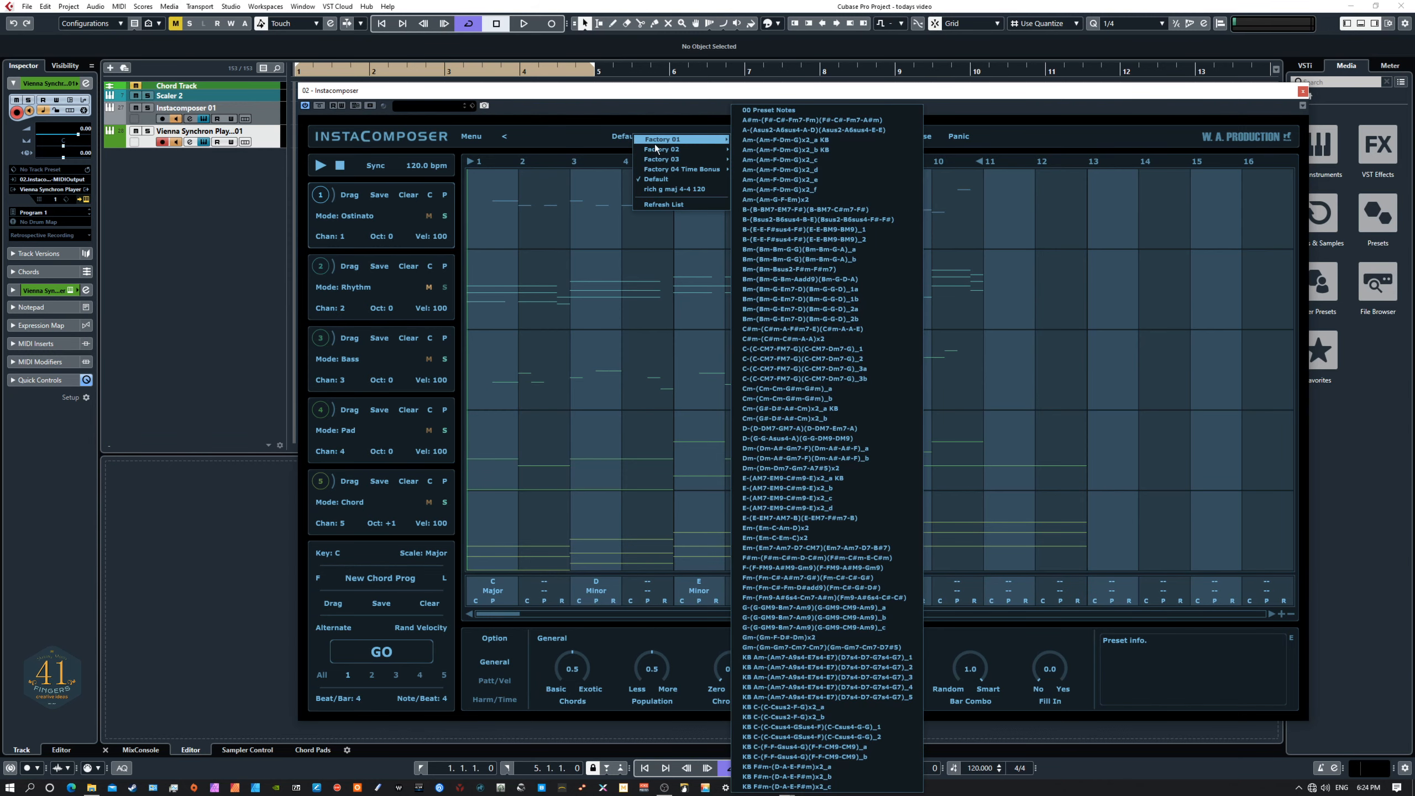
mouse_move(662, 149)
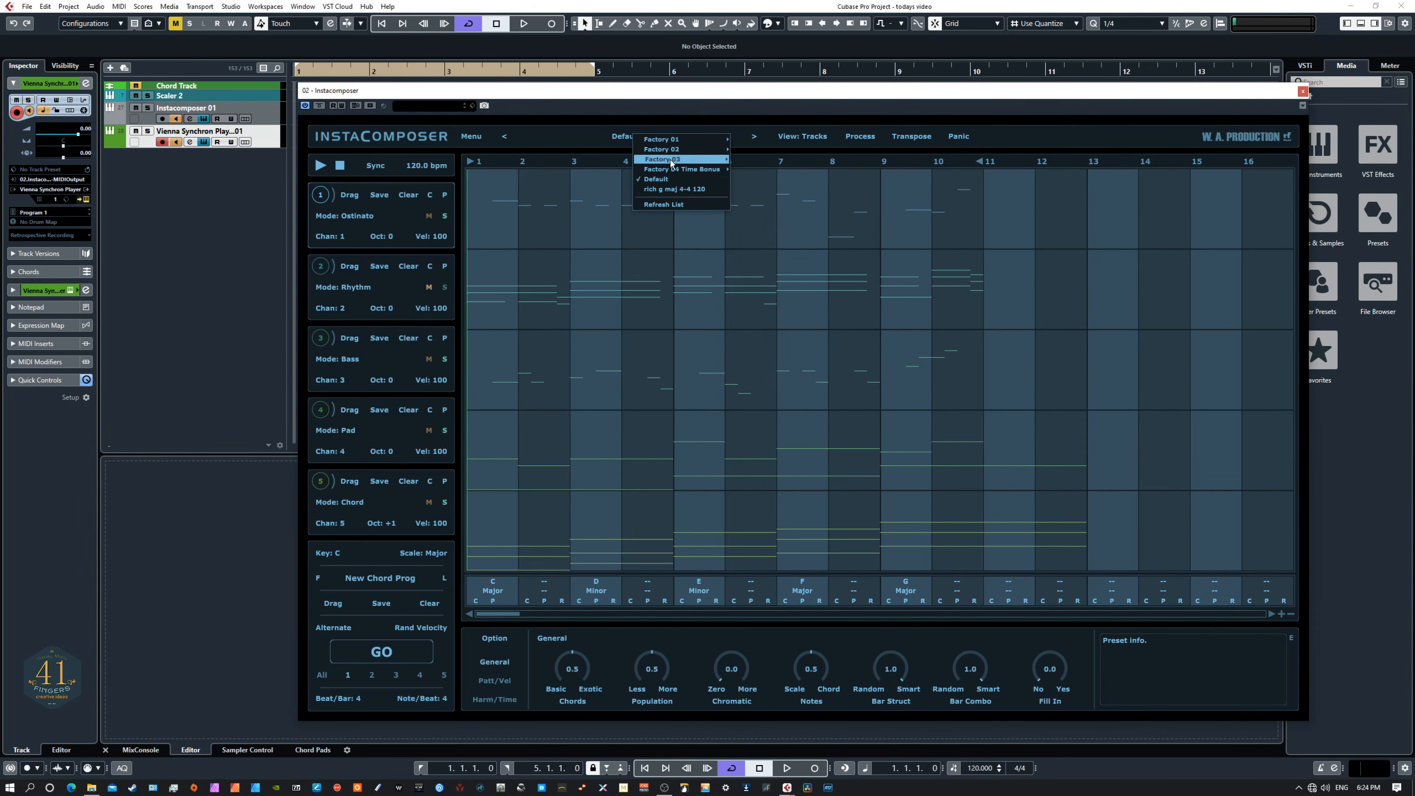
left_click(574, 140)
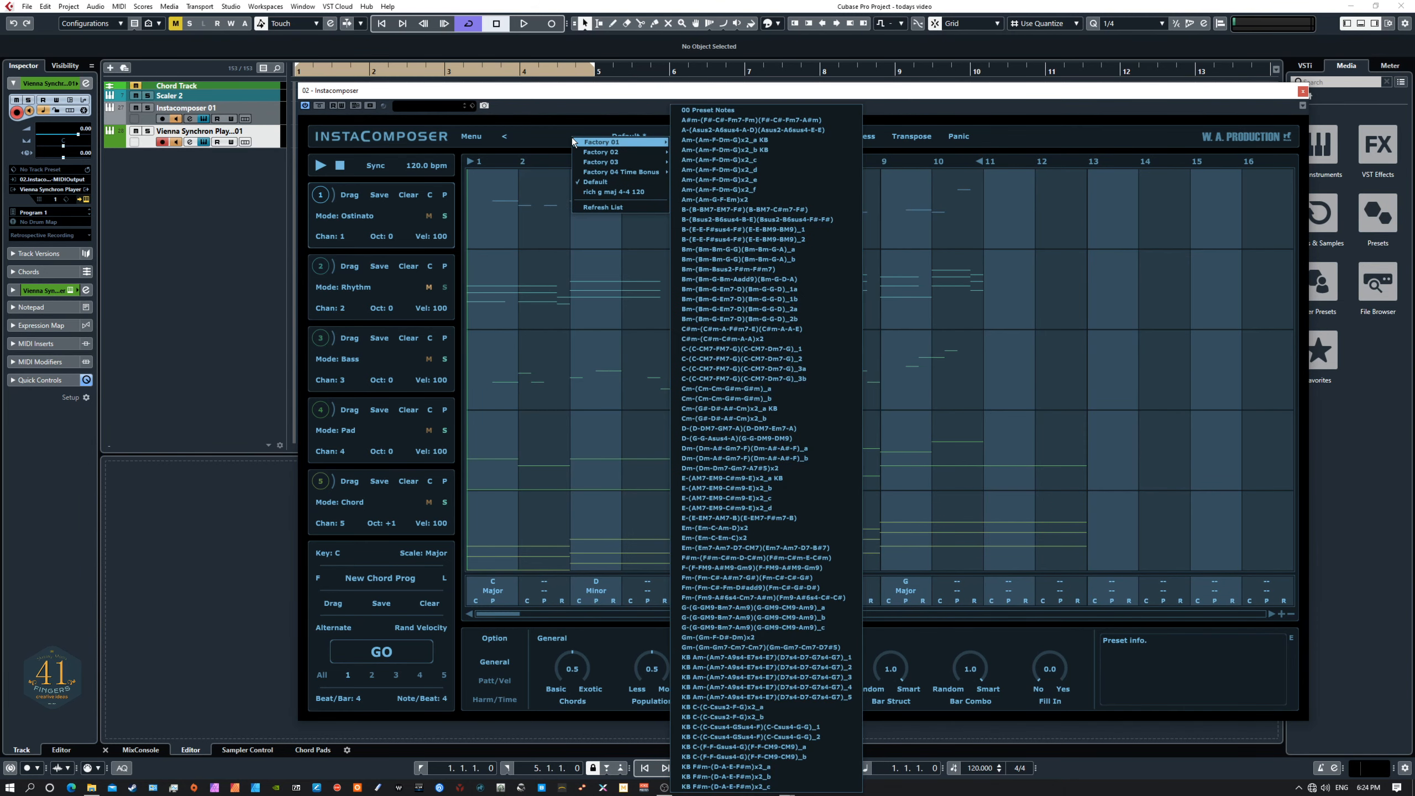
left_click(542, 138)
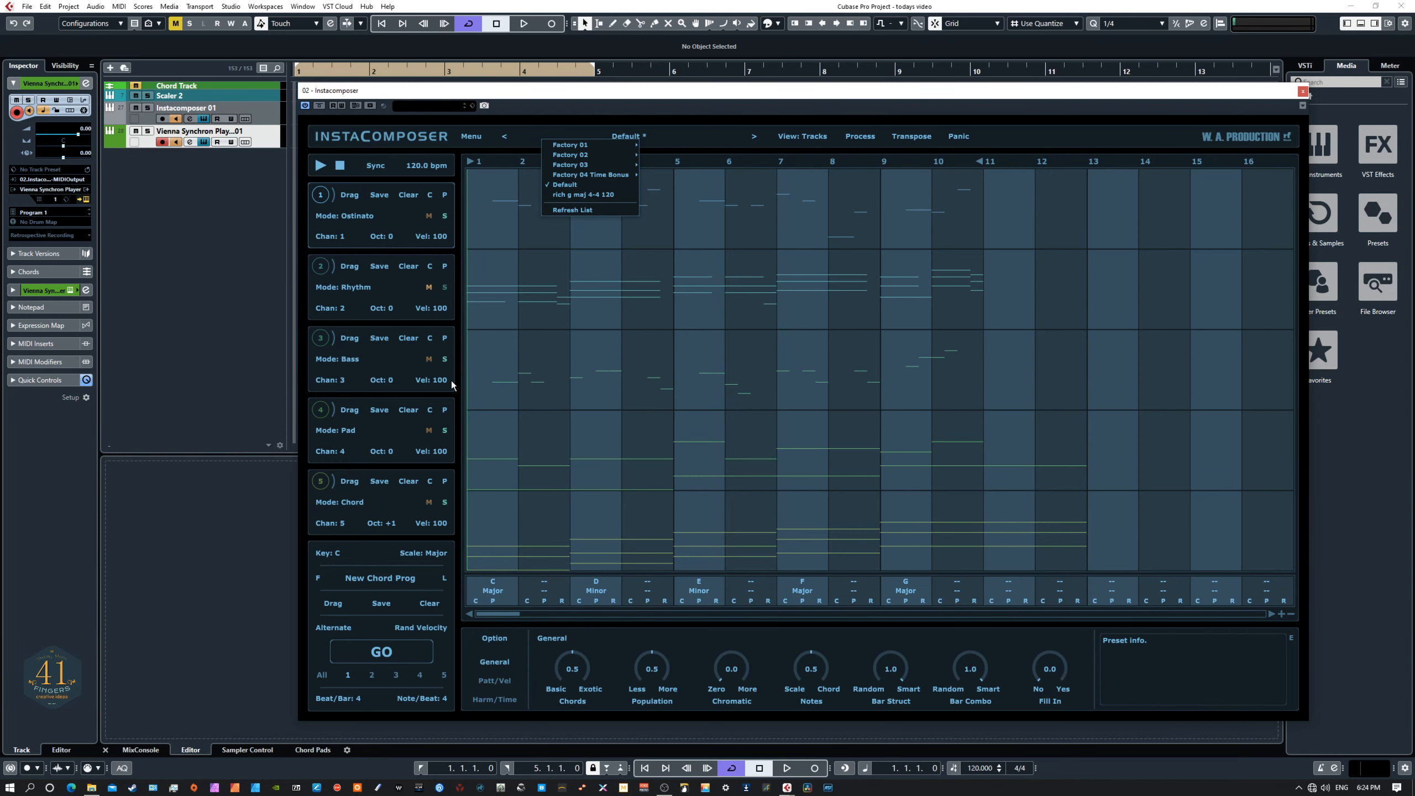
left_click(462, 361)
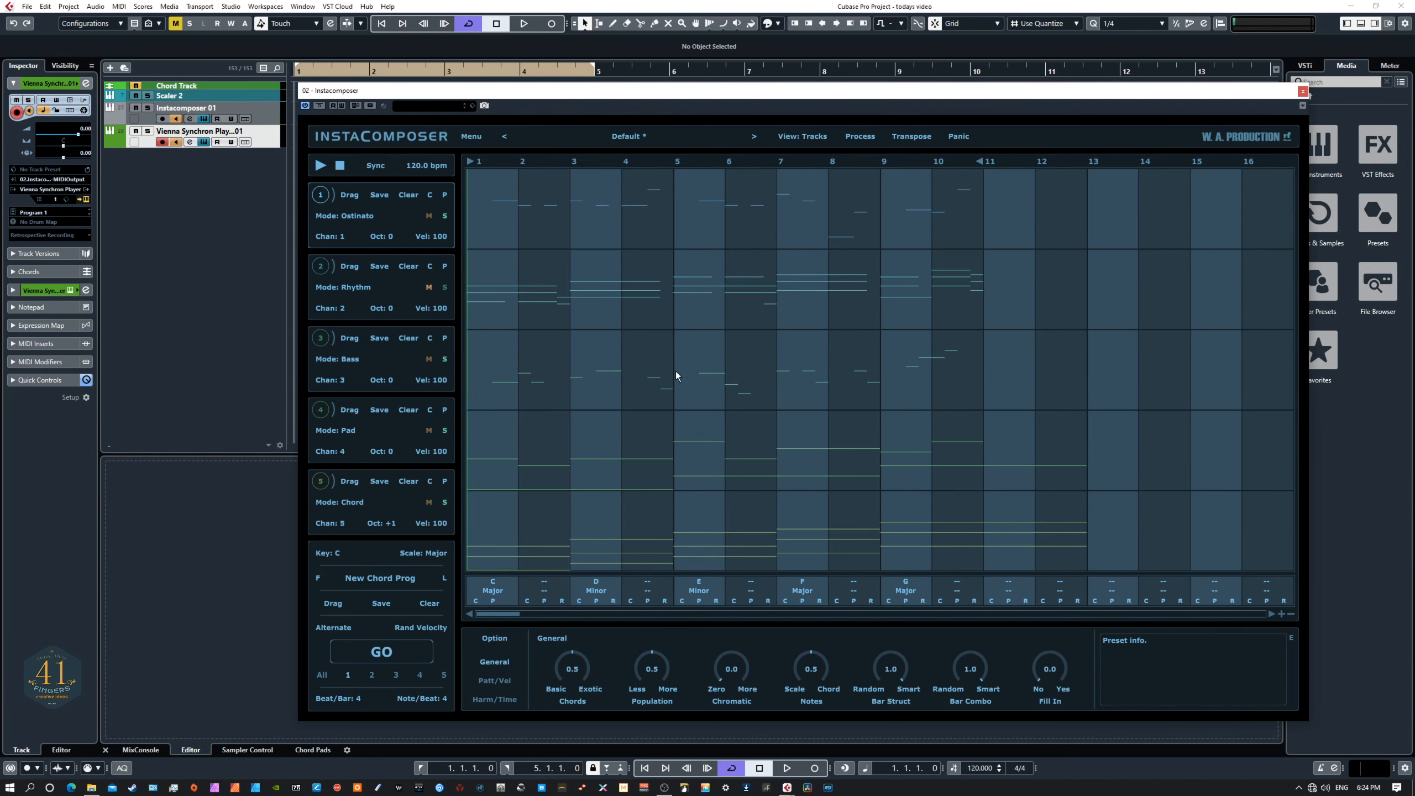
left_click(809, 138)
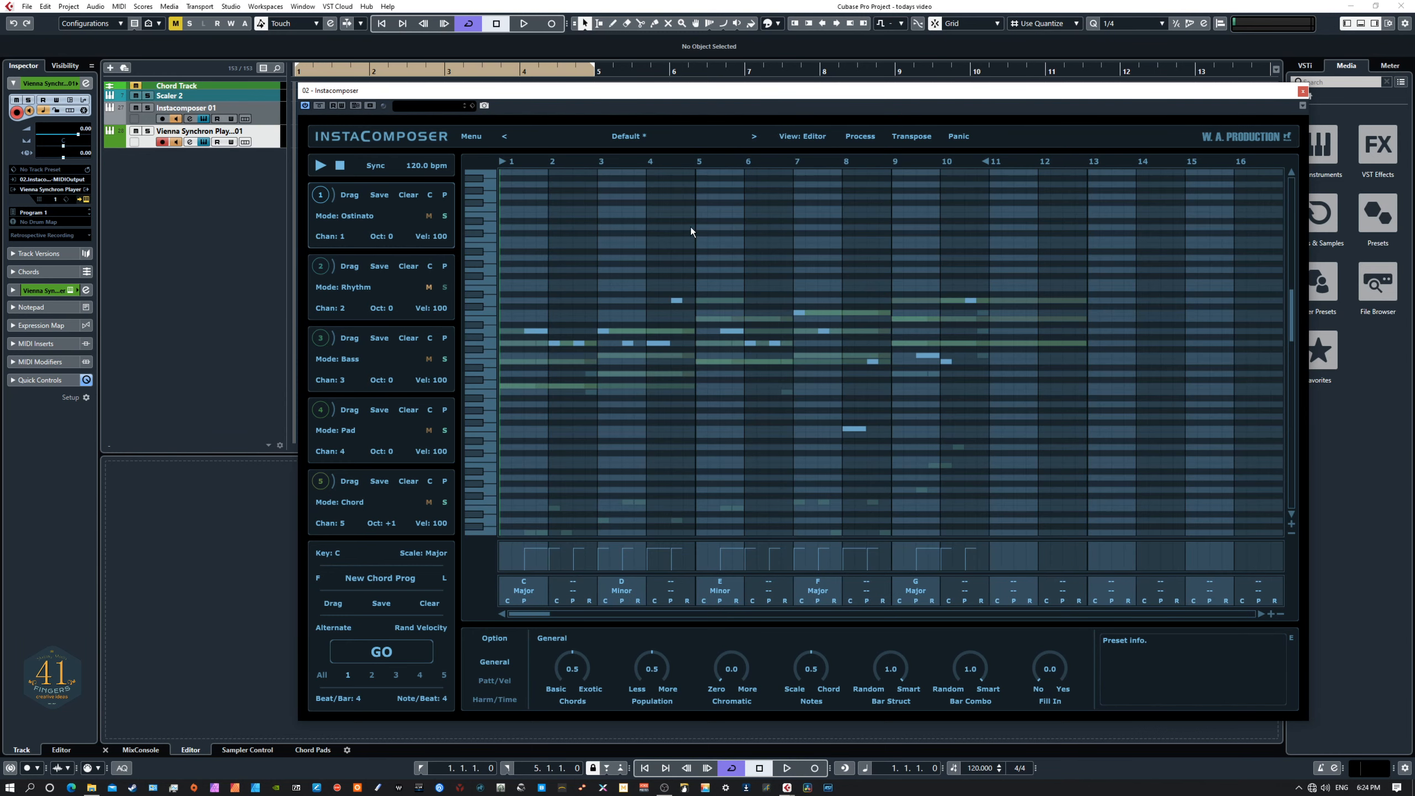
left_click(815, 140)
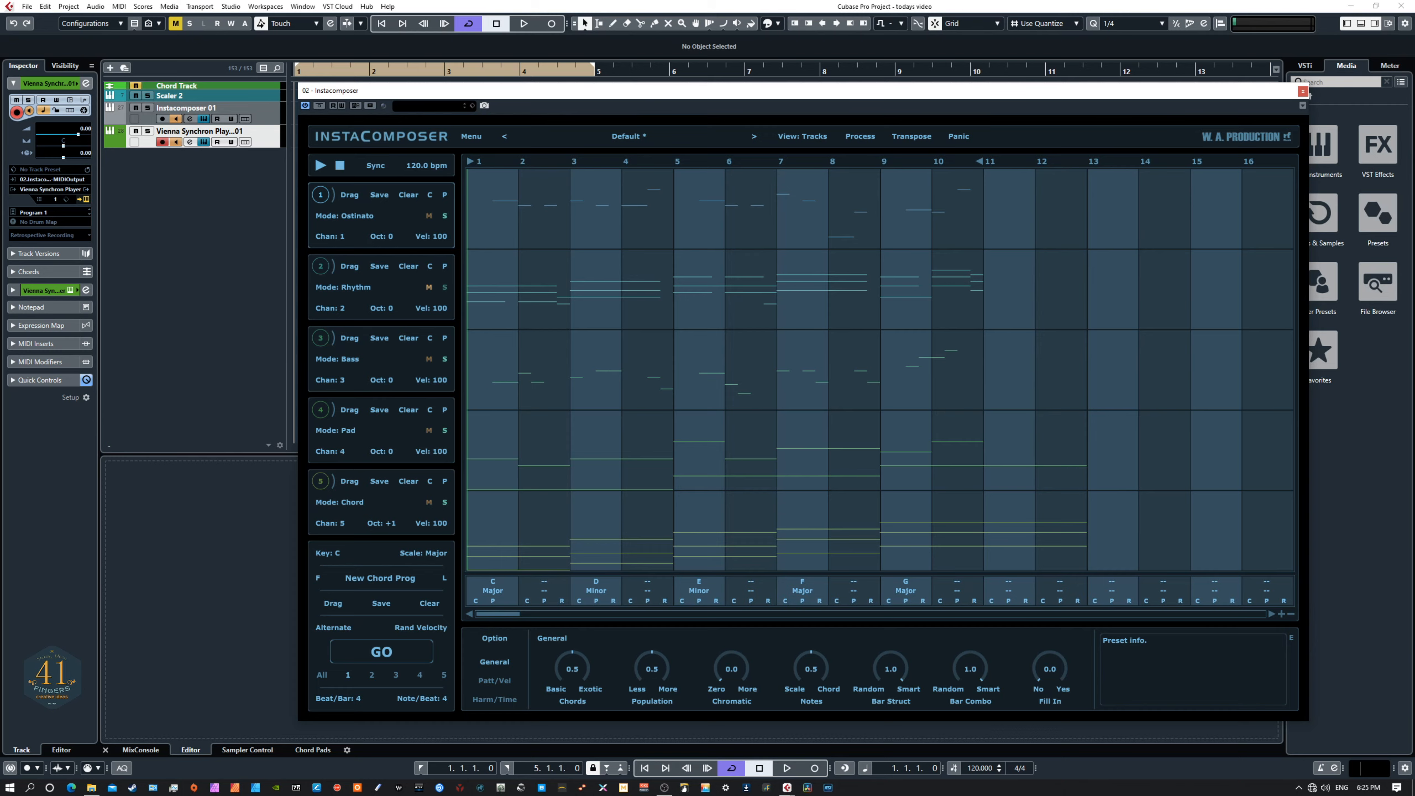
Step: Bring Scaler 2 over Instacomposer to examine its Perform settings, and move it back out of view
left_click_drag(0, 232, 806, 162)
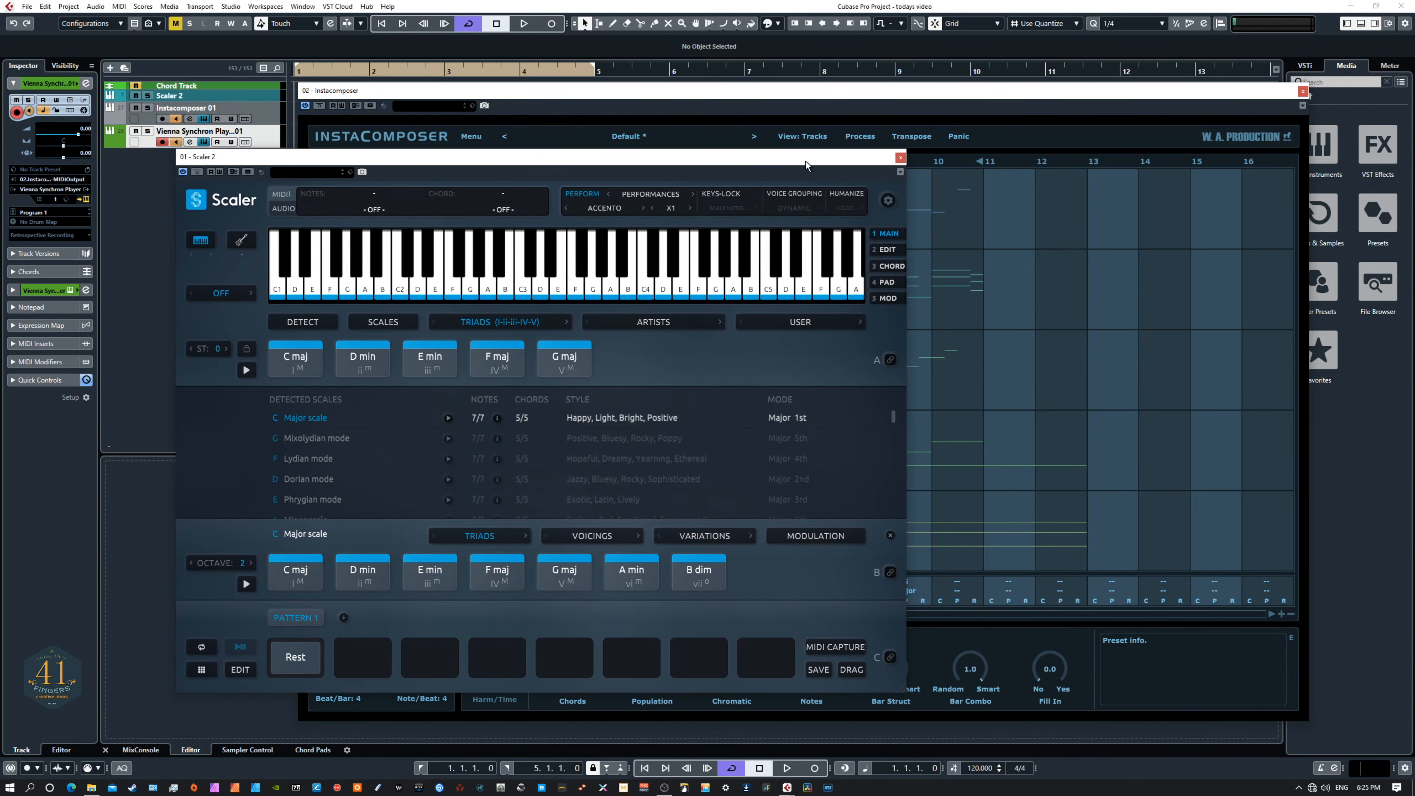
left_click_drag(805, 162, 1219, 95)
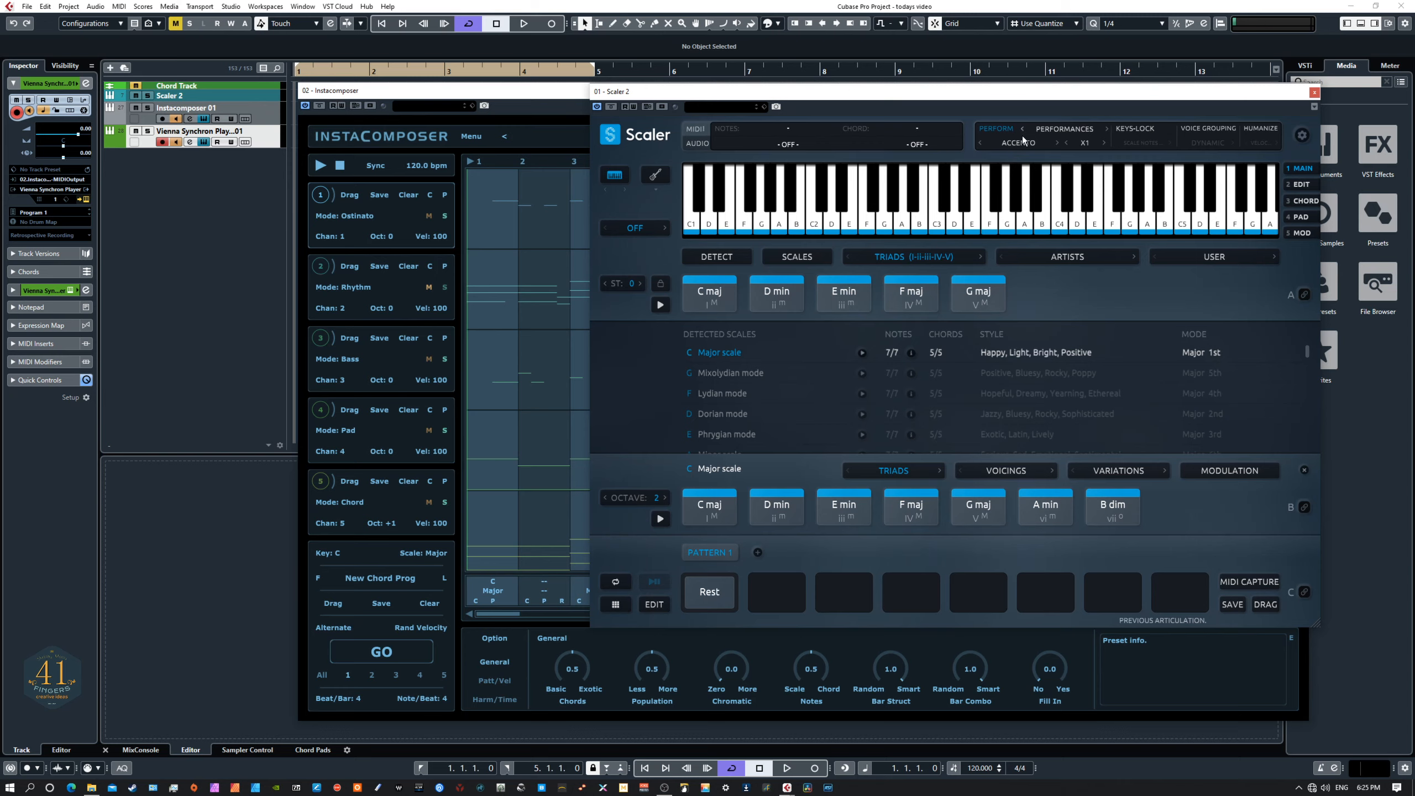
left_click_drag(818, 91, 0, 153)
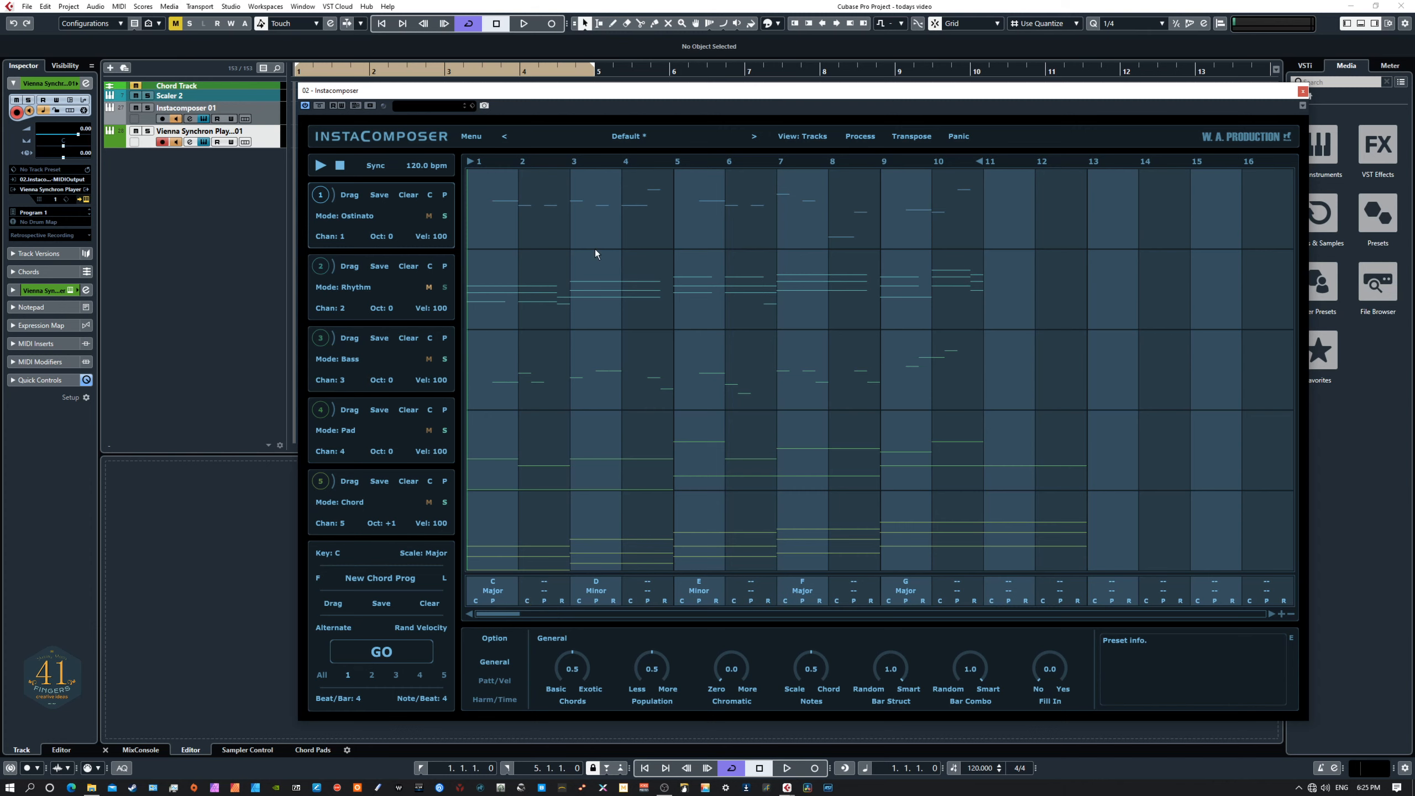
Step: Regenerate the parts on all Instacomposer tracks several times over the existing chord progression, and audition the result
left_click(383, 655)
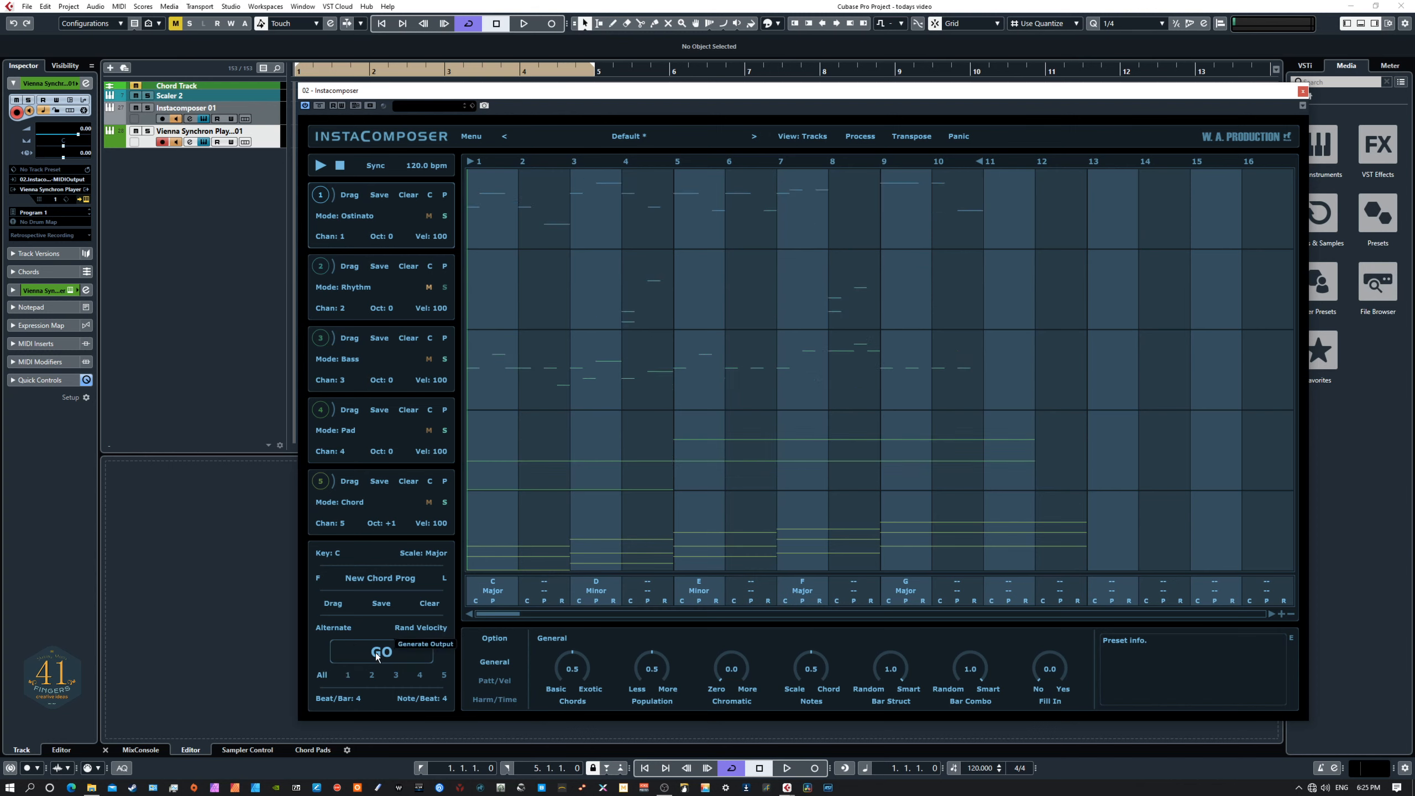
left_click(376, 653)
left_click(375, 654)
left_click(374, 653)
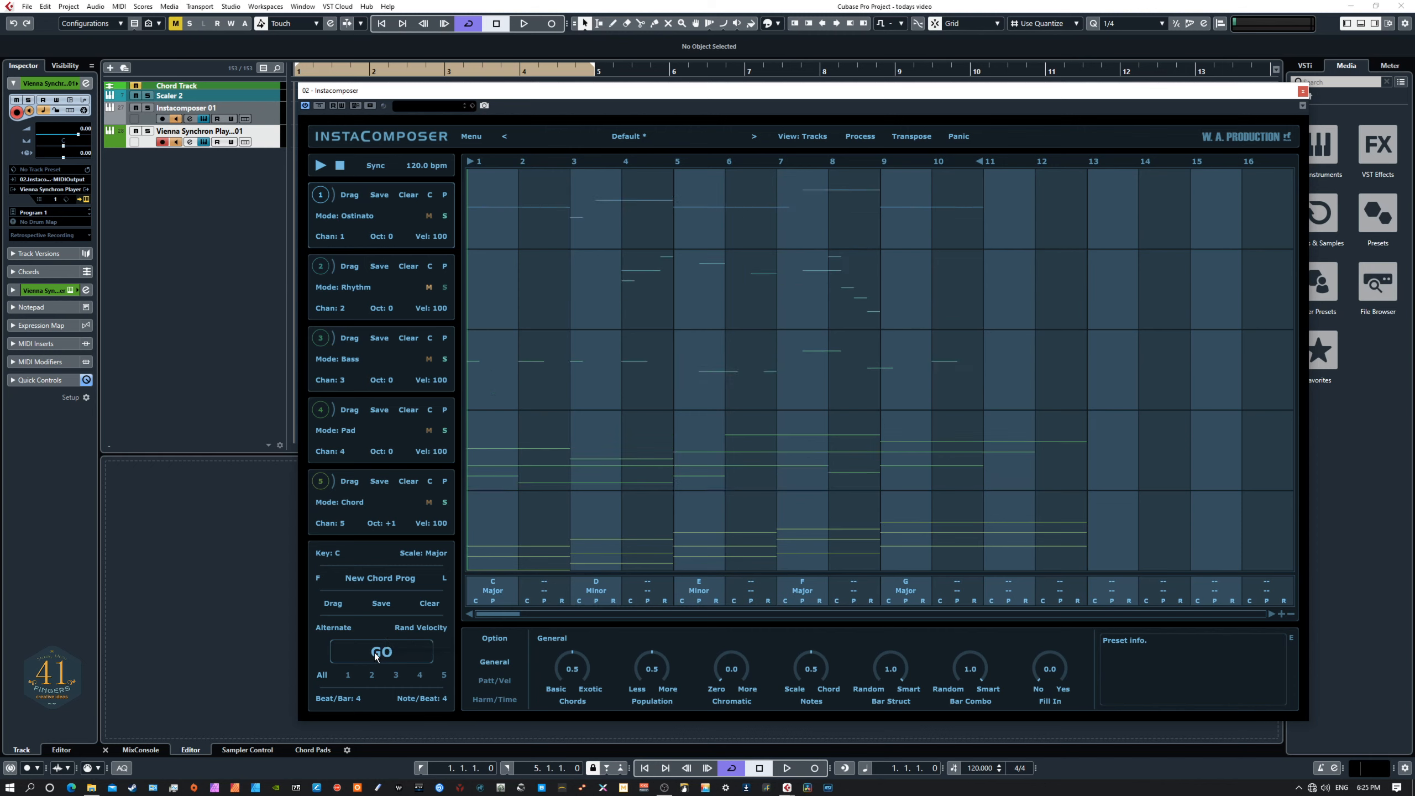
left_click(375, 653)
left_click(375, 653)
left_click(374, 653)
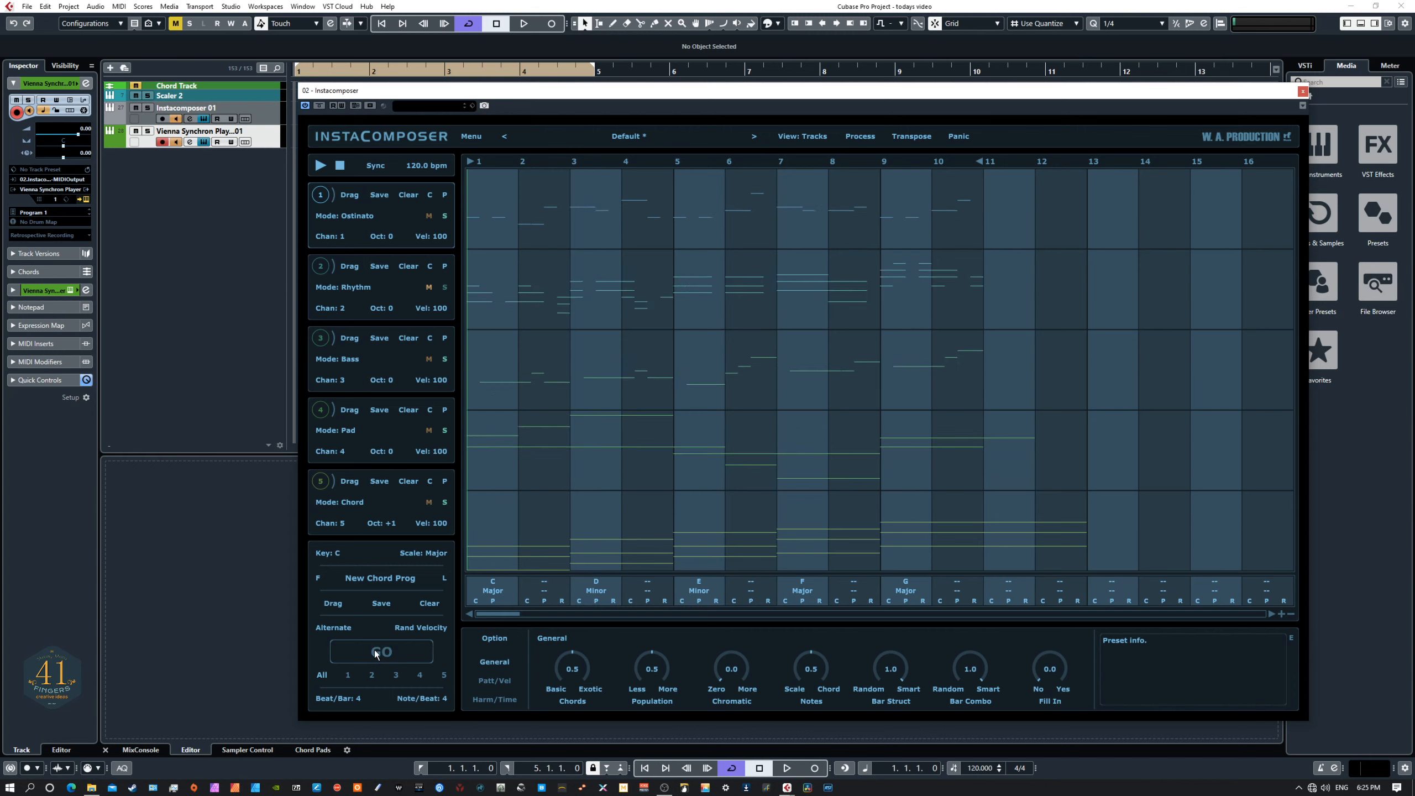
left_click(374, 654)
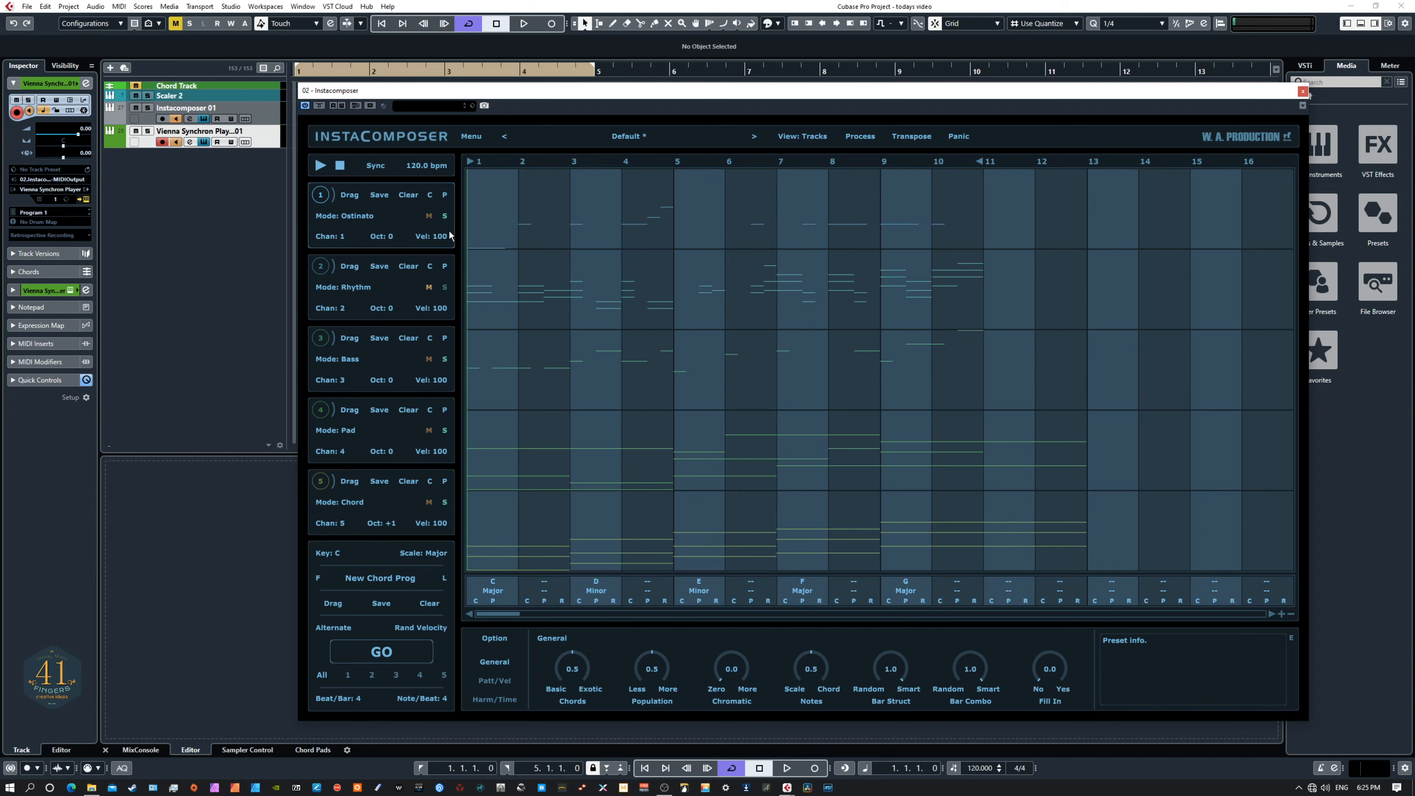
left_click(320, 166)
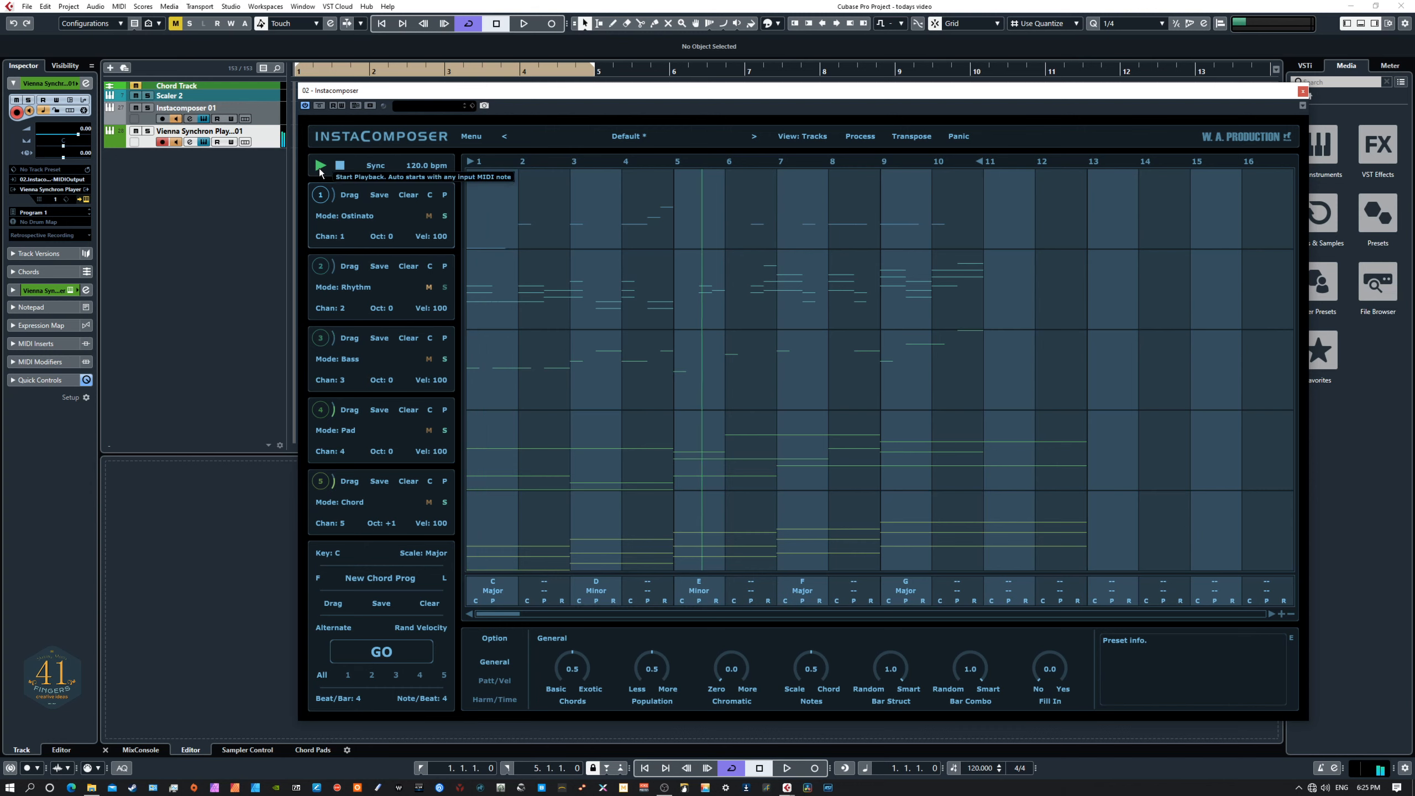
left_click(339, 165)
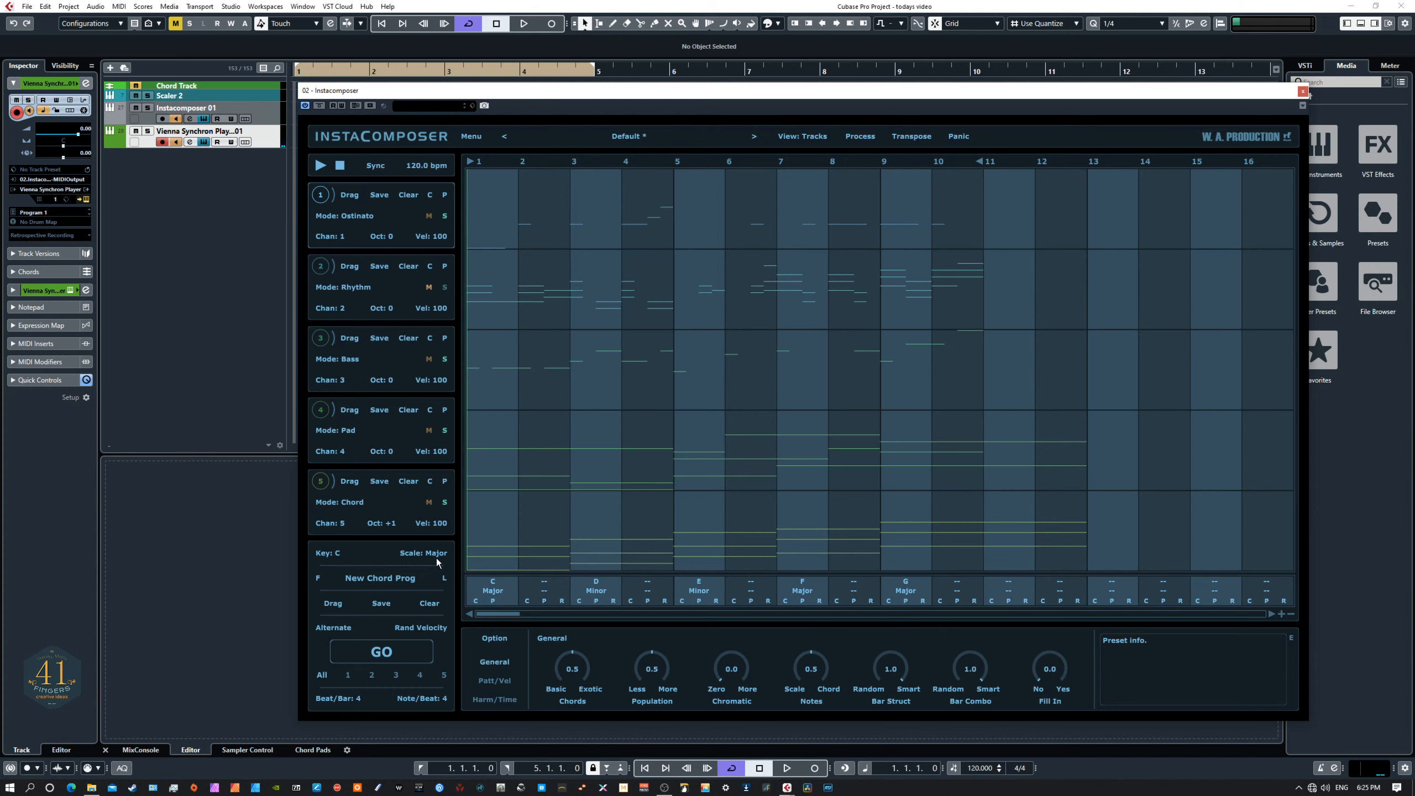
Step: Limit generation to track 1 and produce an alternate version of its ostinato notes
left_click(333, 629)
left_click(348, 675)
left_click(335, 627)
Step: Add a short note and a longer, higher one to the ostinato at bar 5 in the Editor view, then return to Tracks
left_click(804, 140)
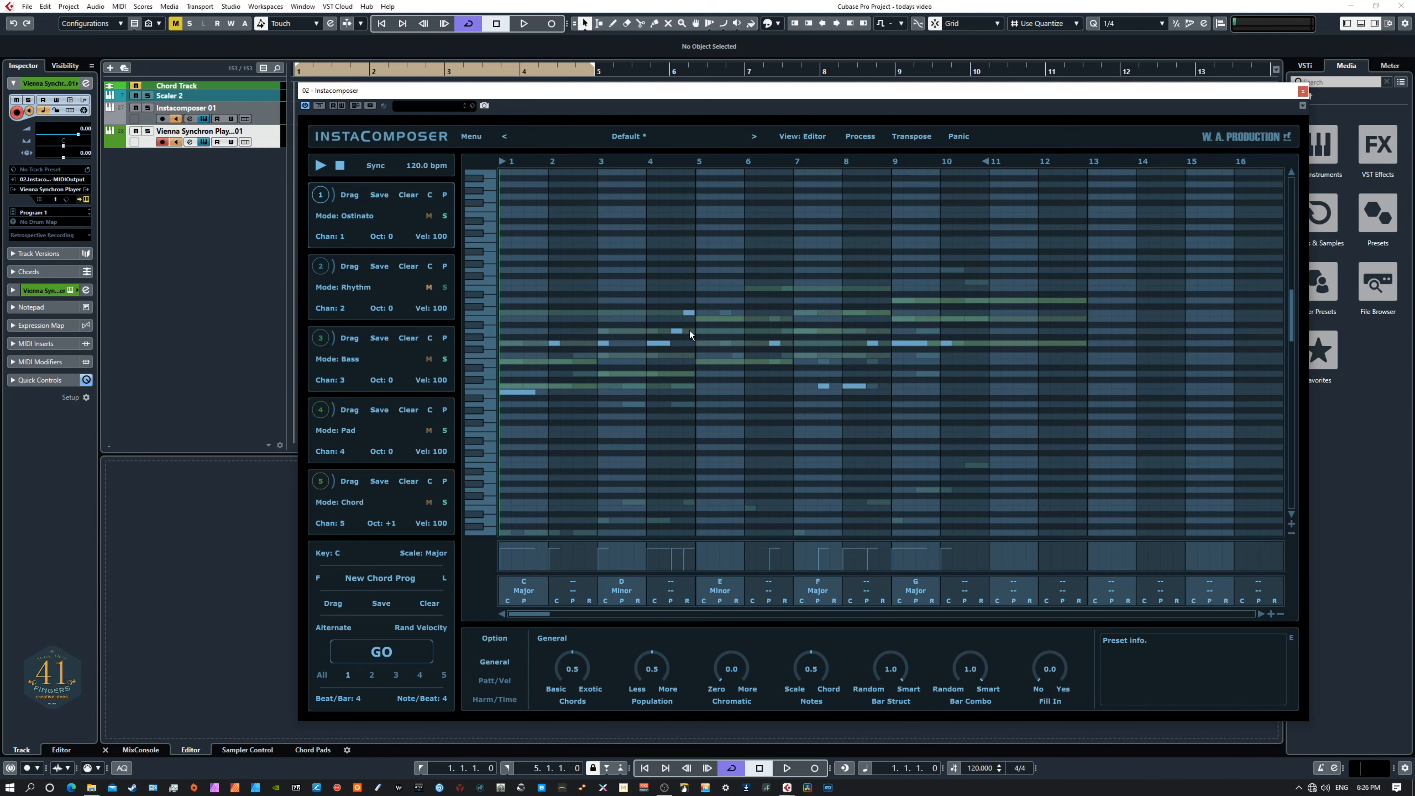
left_click(700, 301)
left_click_drag(712, 288, 722, 288)
left_click(815, 137)
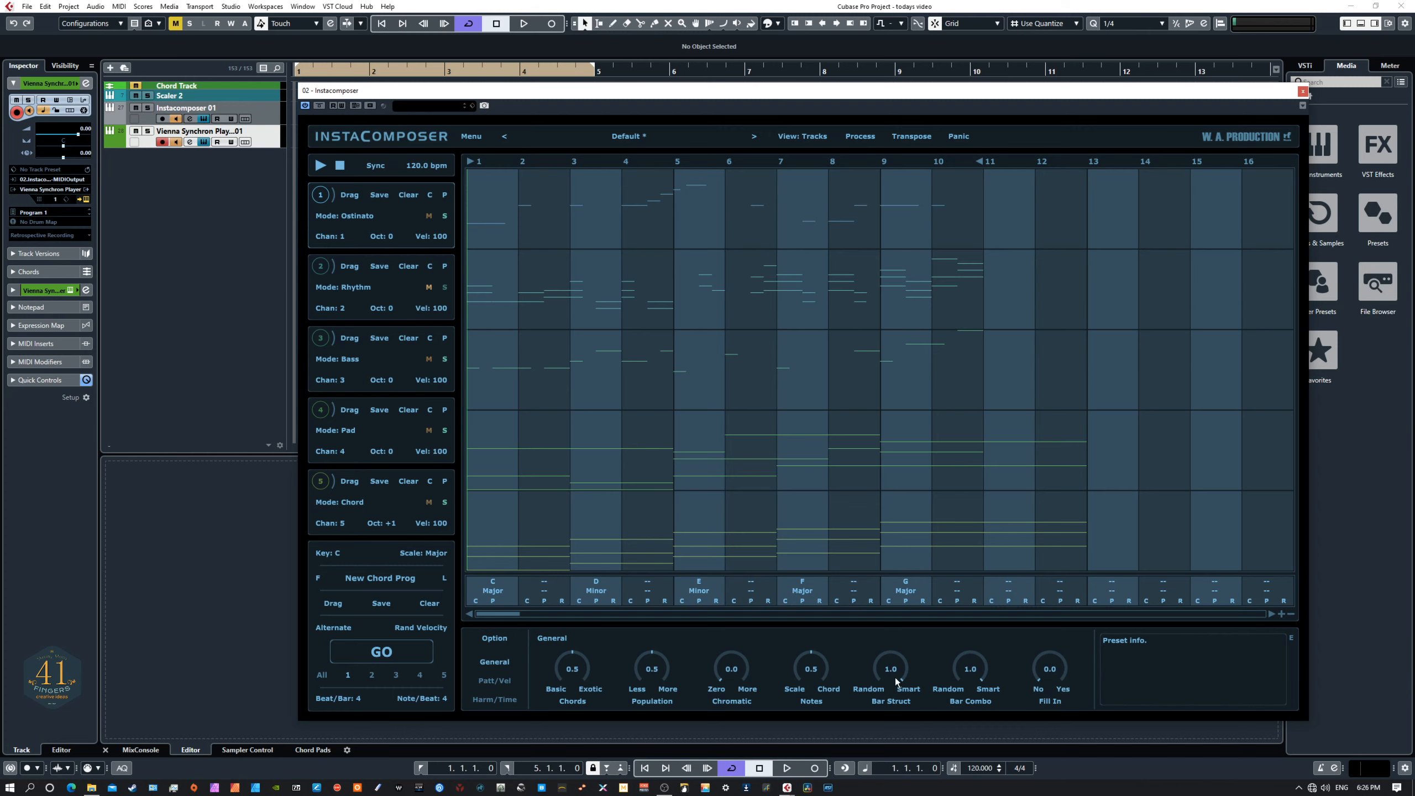
Step: Review the Harm/Time options, and set track 1's velocity options to Randomize 0.5, Range 0.8 and Follow Patt 0.9
left_click(493, 681)
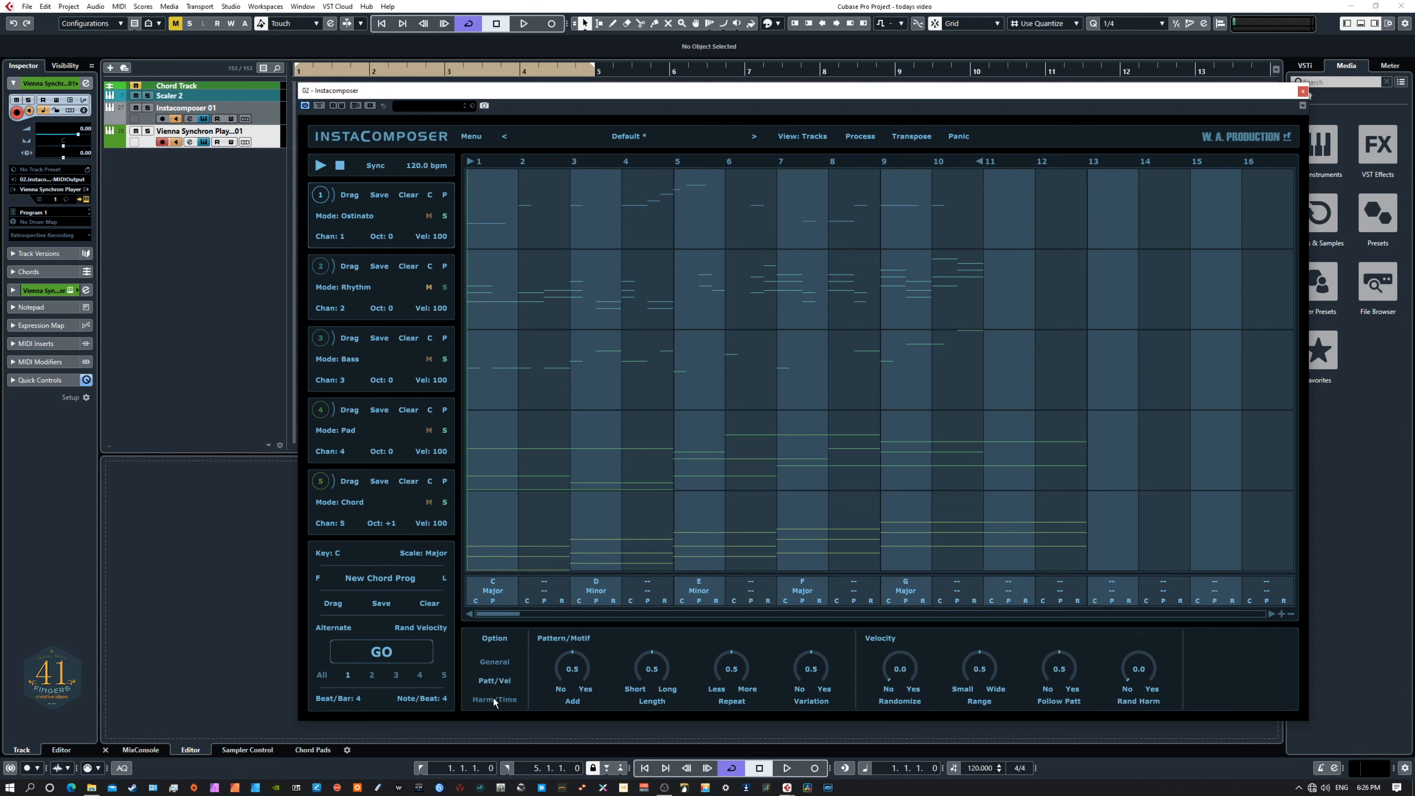
left_click(494, 700)
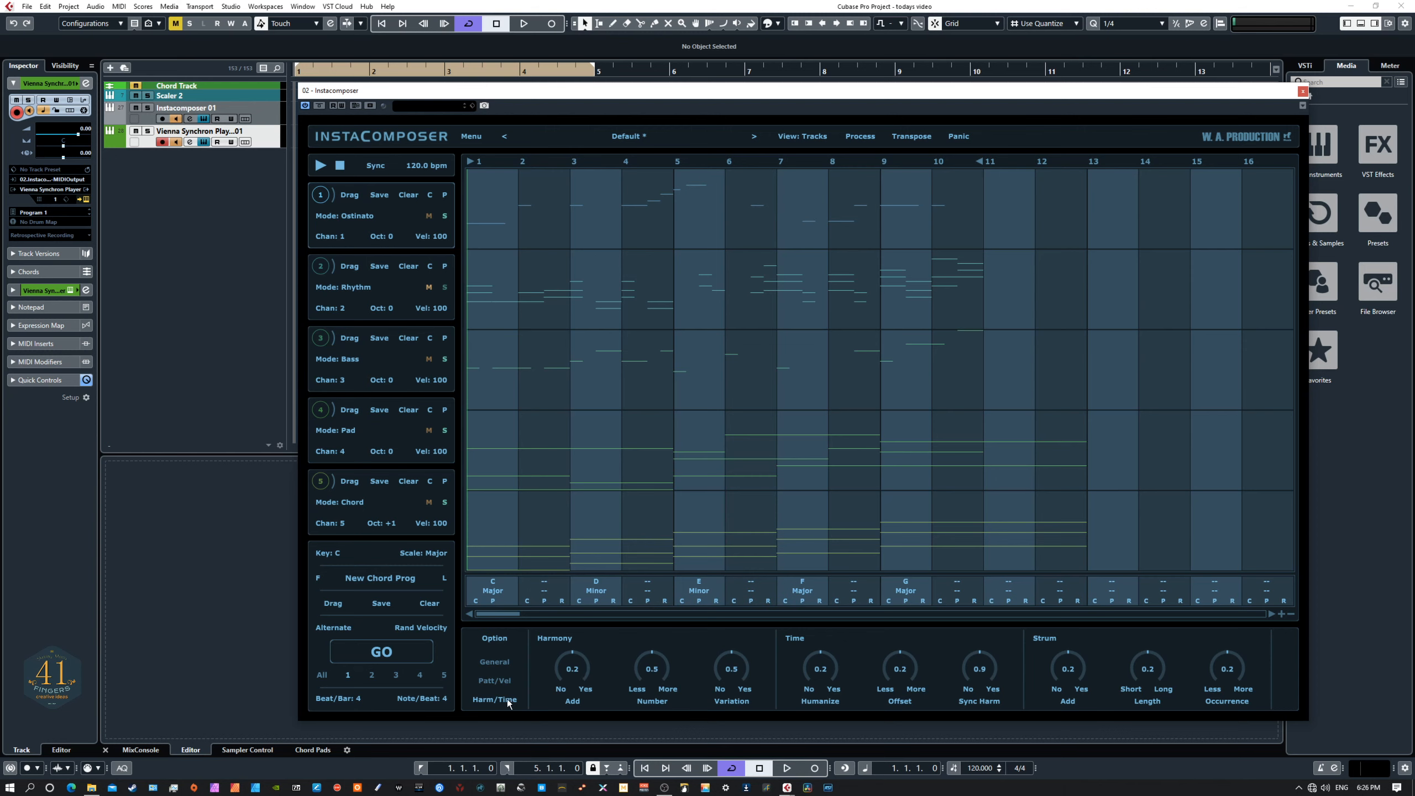
left_click(492, 680)
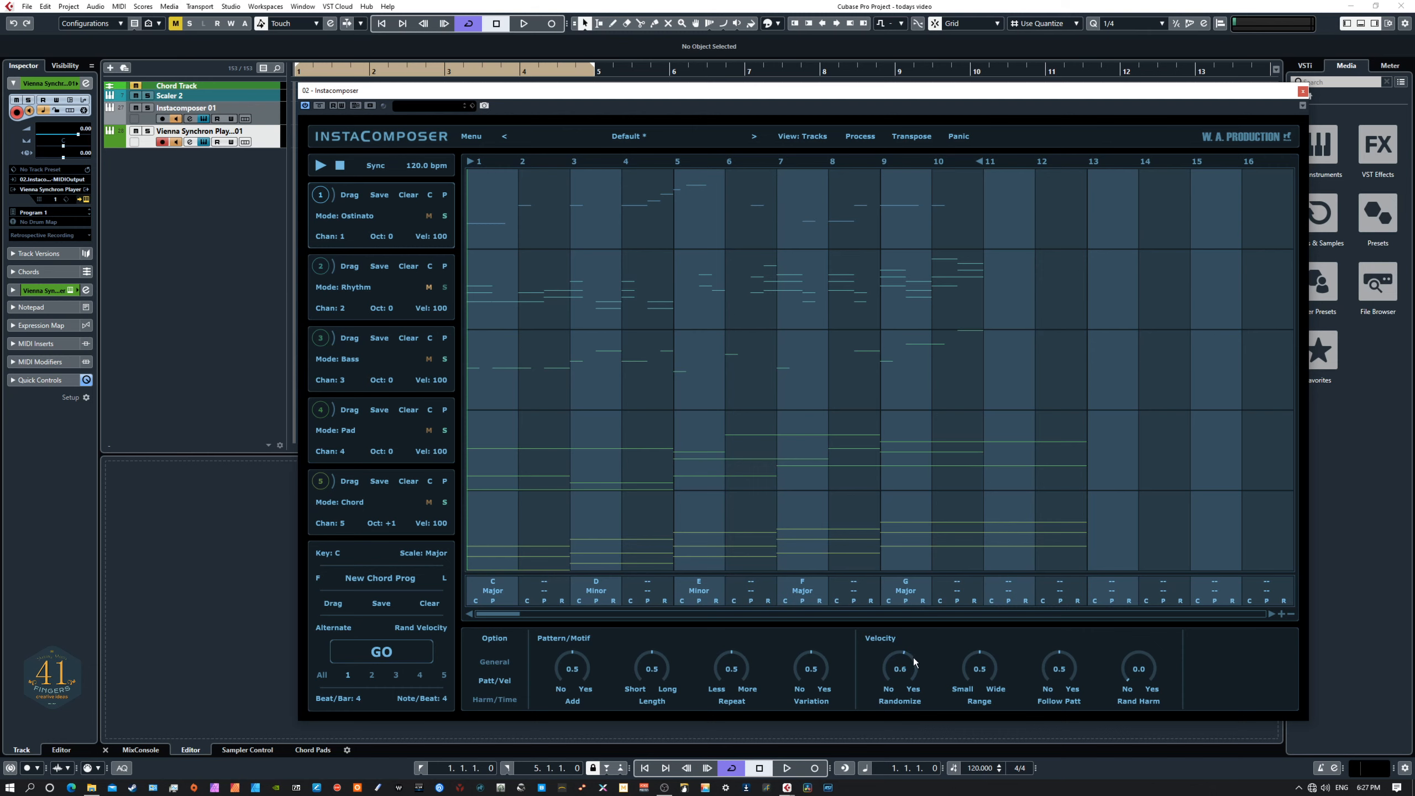
left_click_drag(914, 663, 910, 673)
left_click_drag(1052, 646, 1065, 631)
left_click_drag(984, 676, 981, 640)
Step: Show track 1 in the Editor view and regenerate its ostinato twice with the new velocity settings
left_click(815, 139)
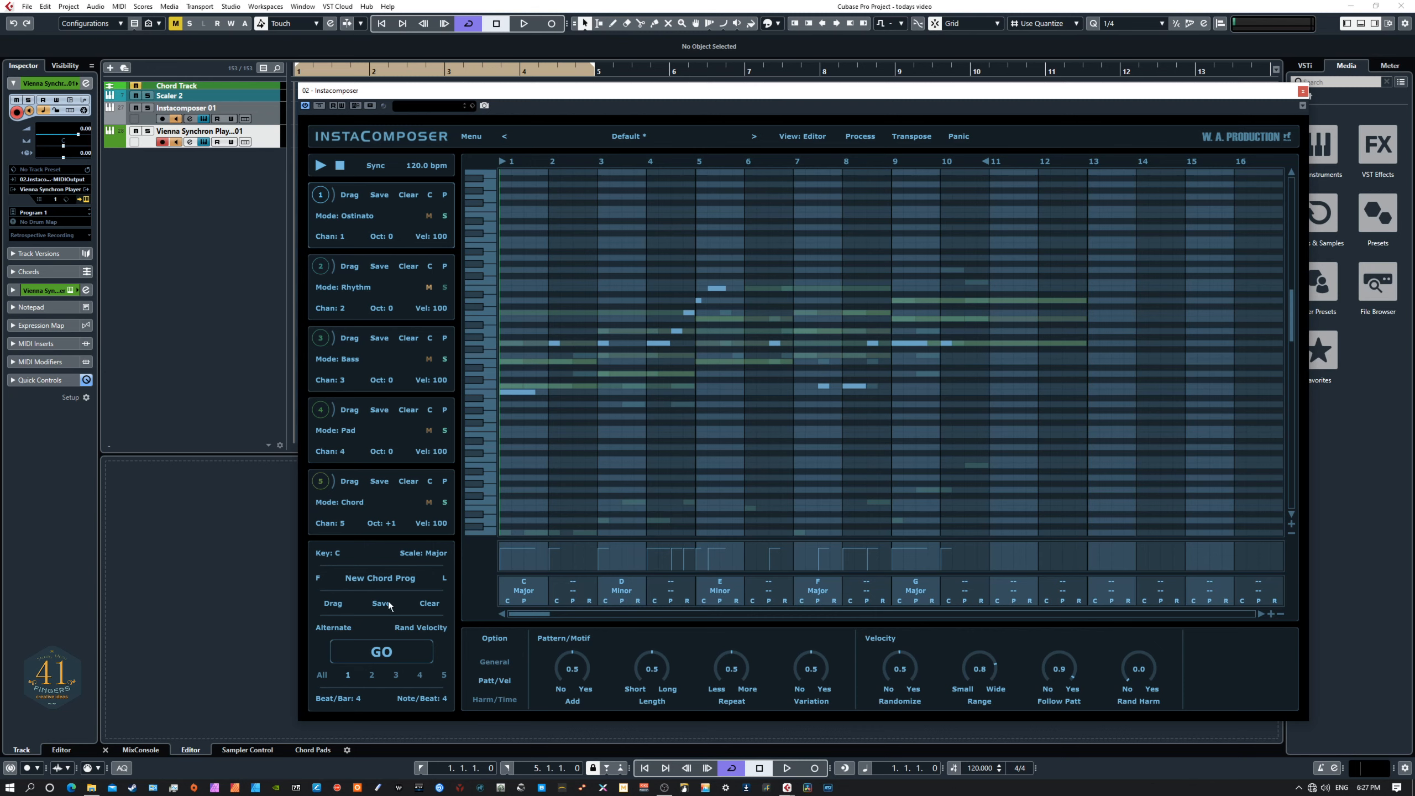
left_click(381, 653)
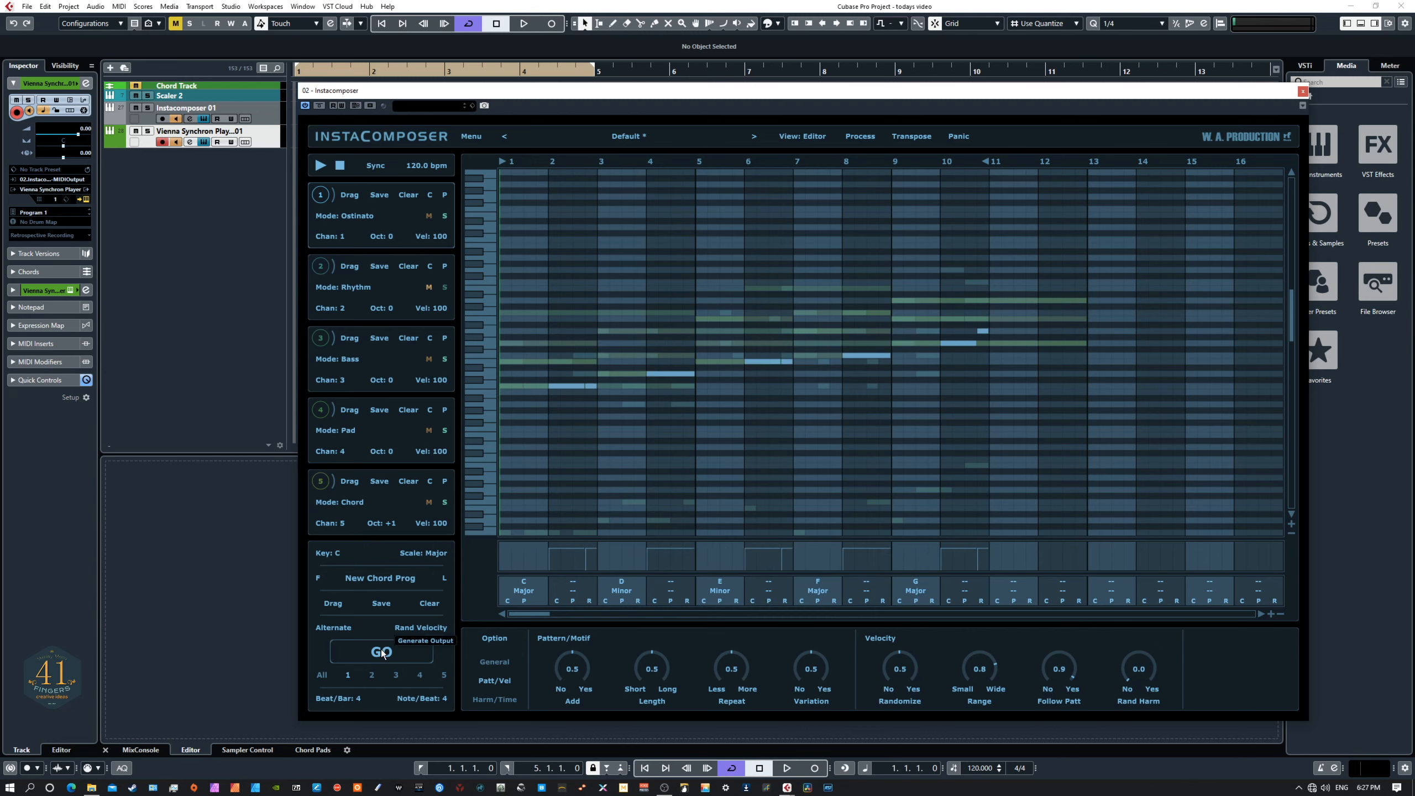
left_click(381, 653)
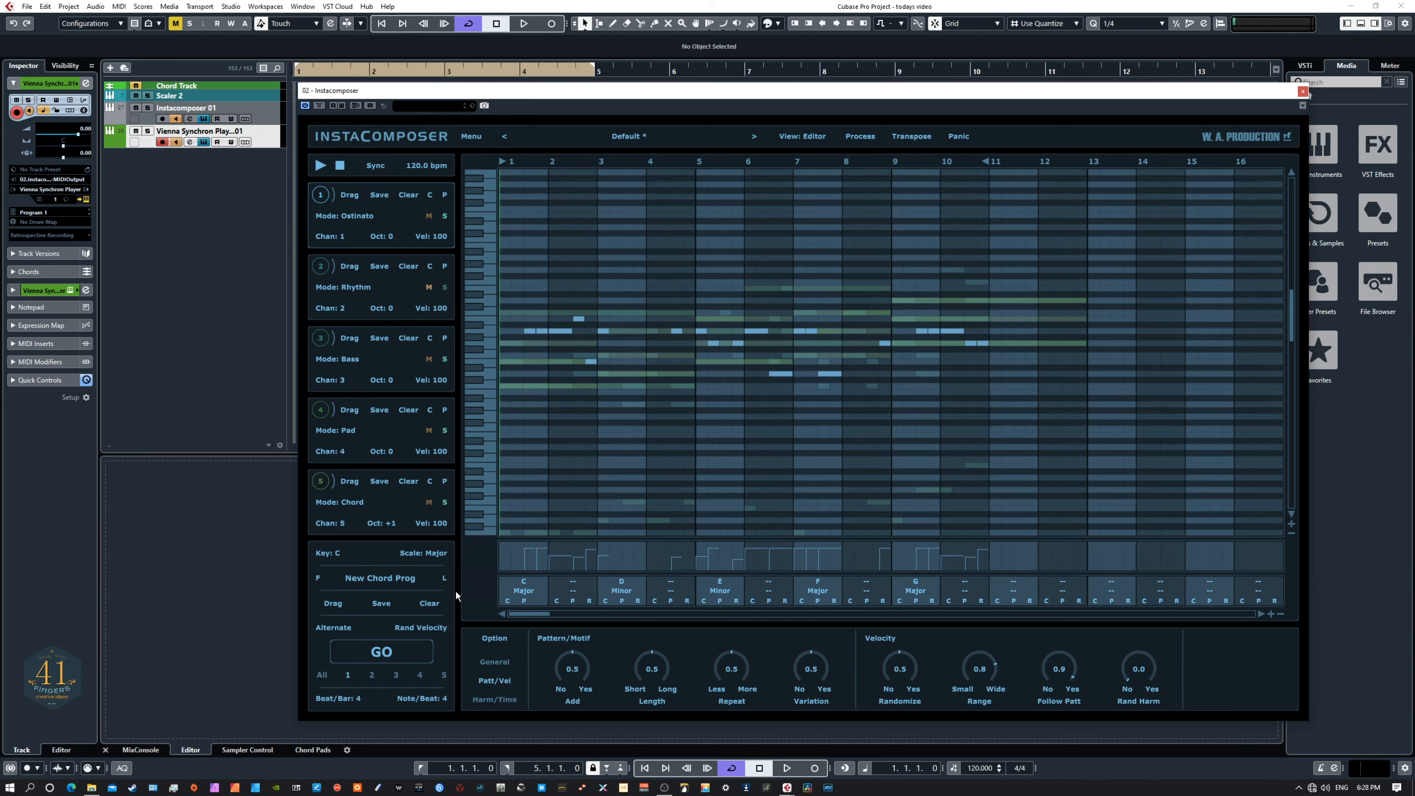
Step: Randomize the velocities of track 1's notes several times with Rand Velocity
left_click(435, 626)
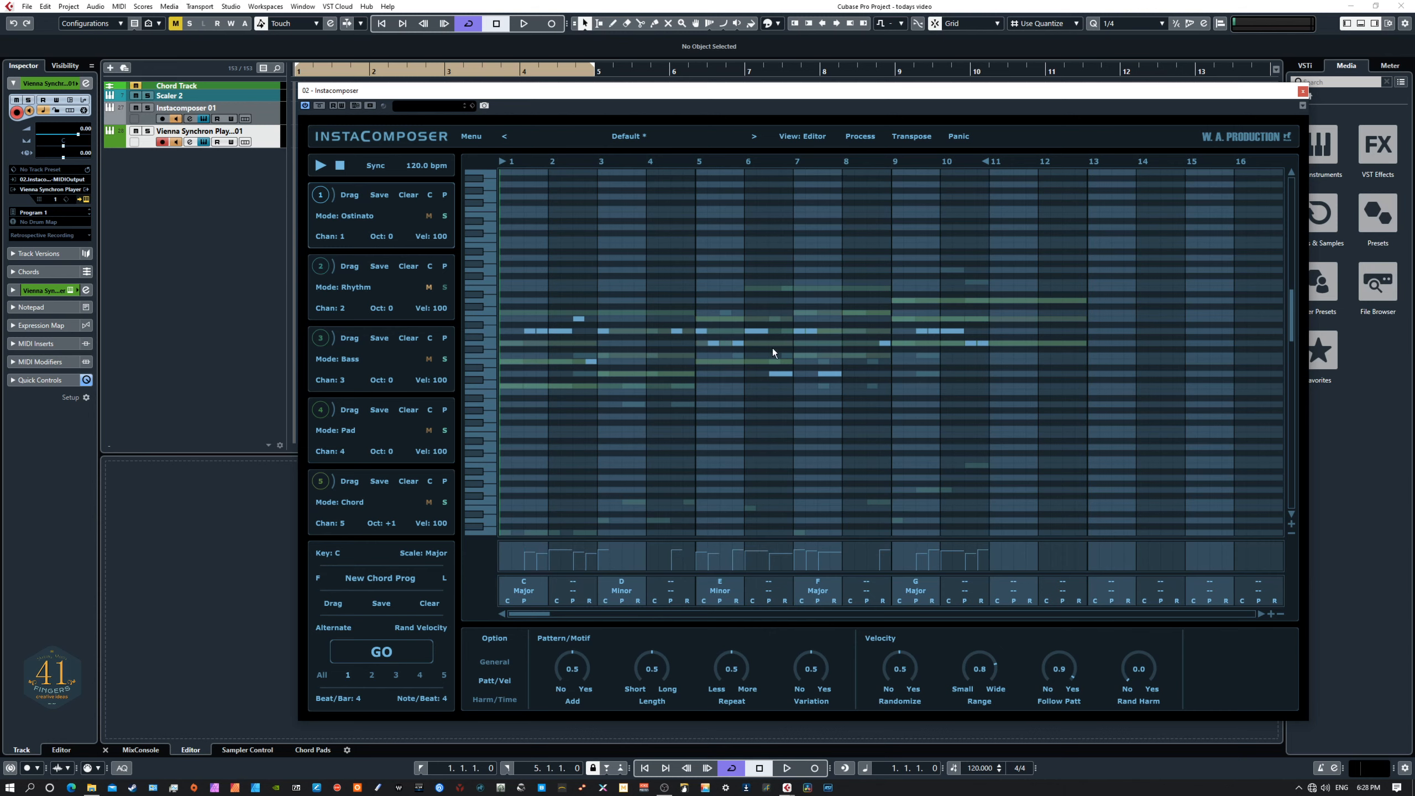
left_click(431, 631)
left_click(431, 631)
left_click(432, 630)
left_click(431, 631)
left_click(424, 628)
left_click_drag(0, 234, 0, 145)
Step: Show the General options and Tracks view, and regenerate track 1's ostinato at several Population settings, ending at 1.0
left_click(499, 664)
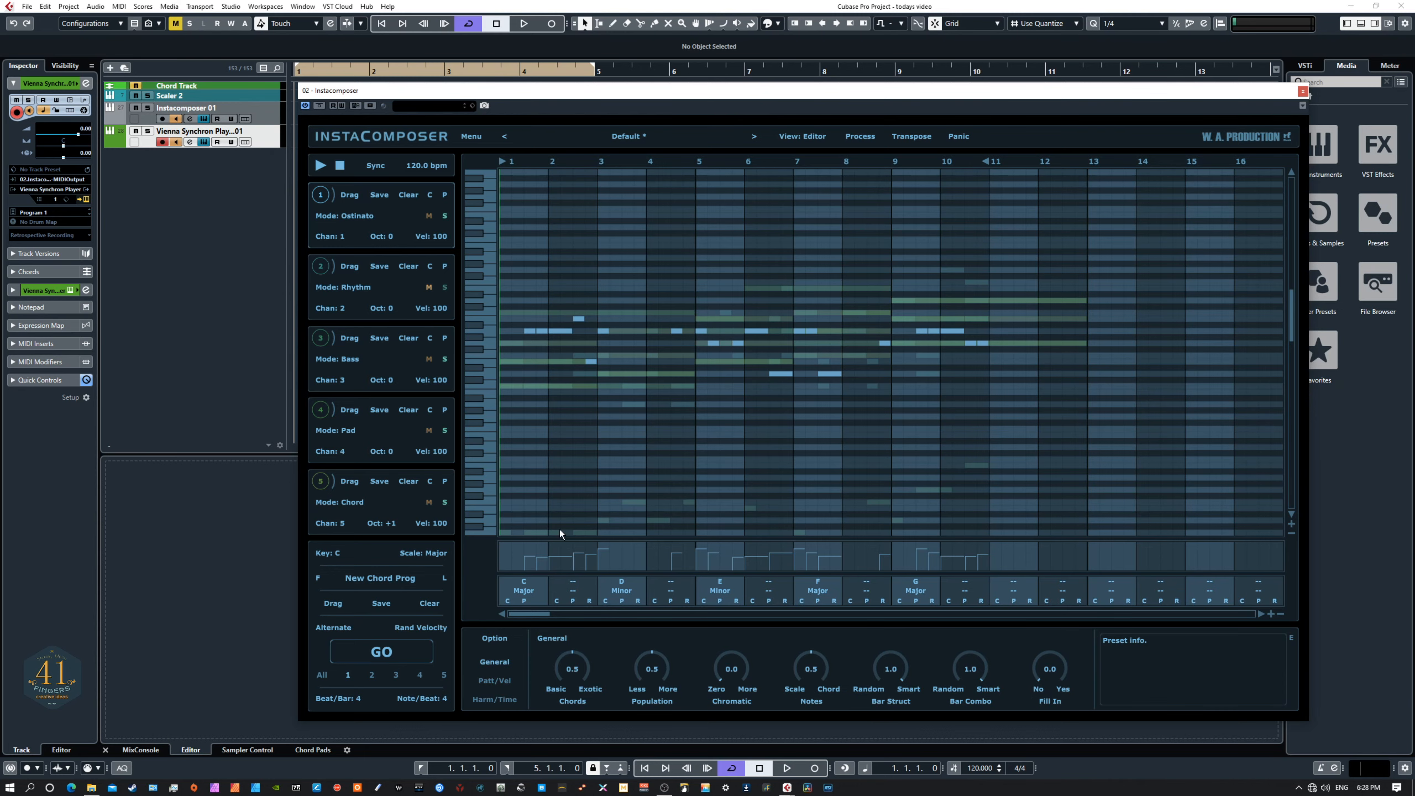
left_click(808, 136)
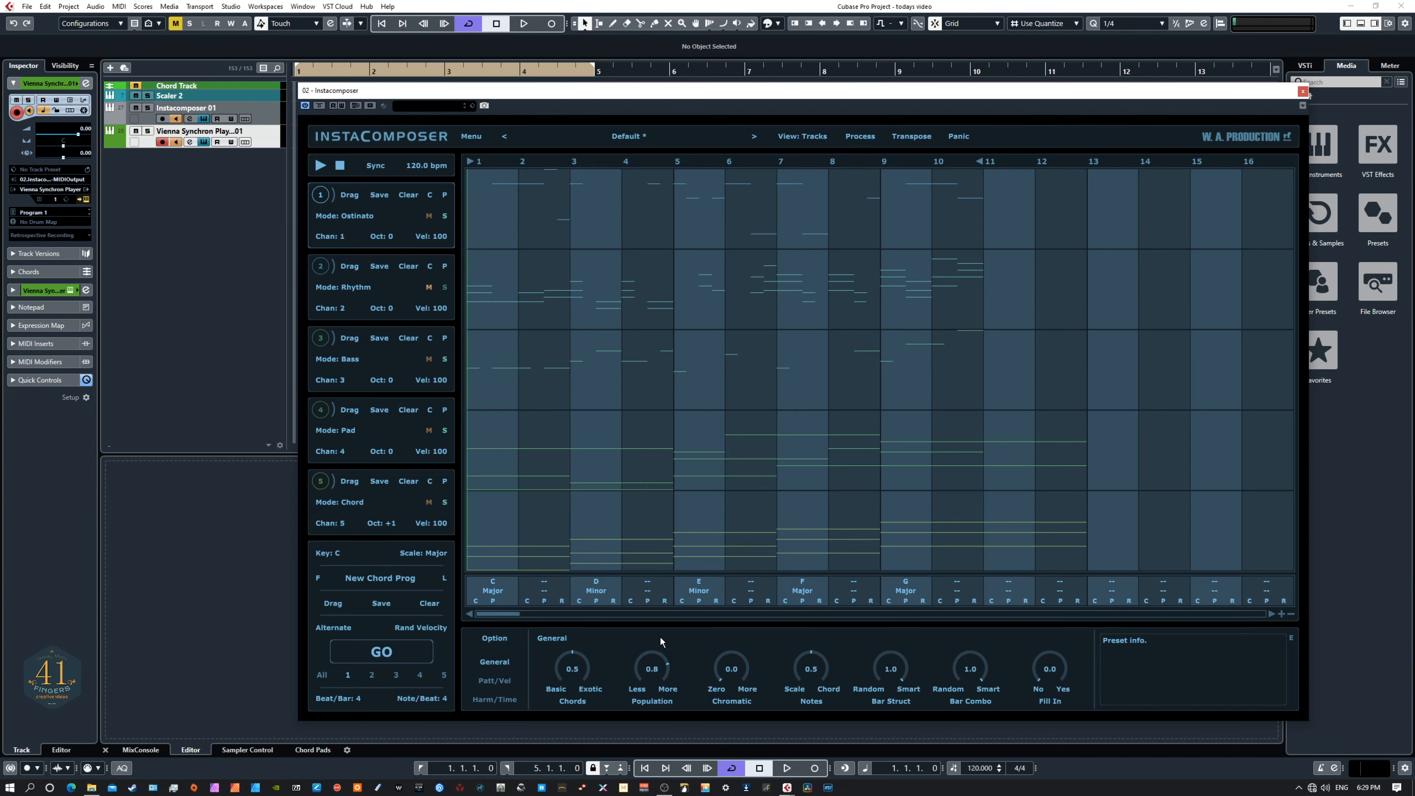
left_click(382, 654)
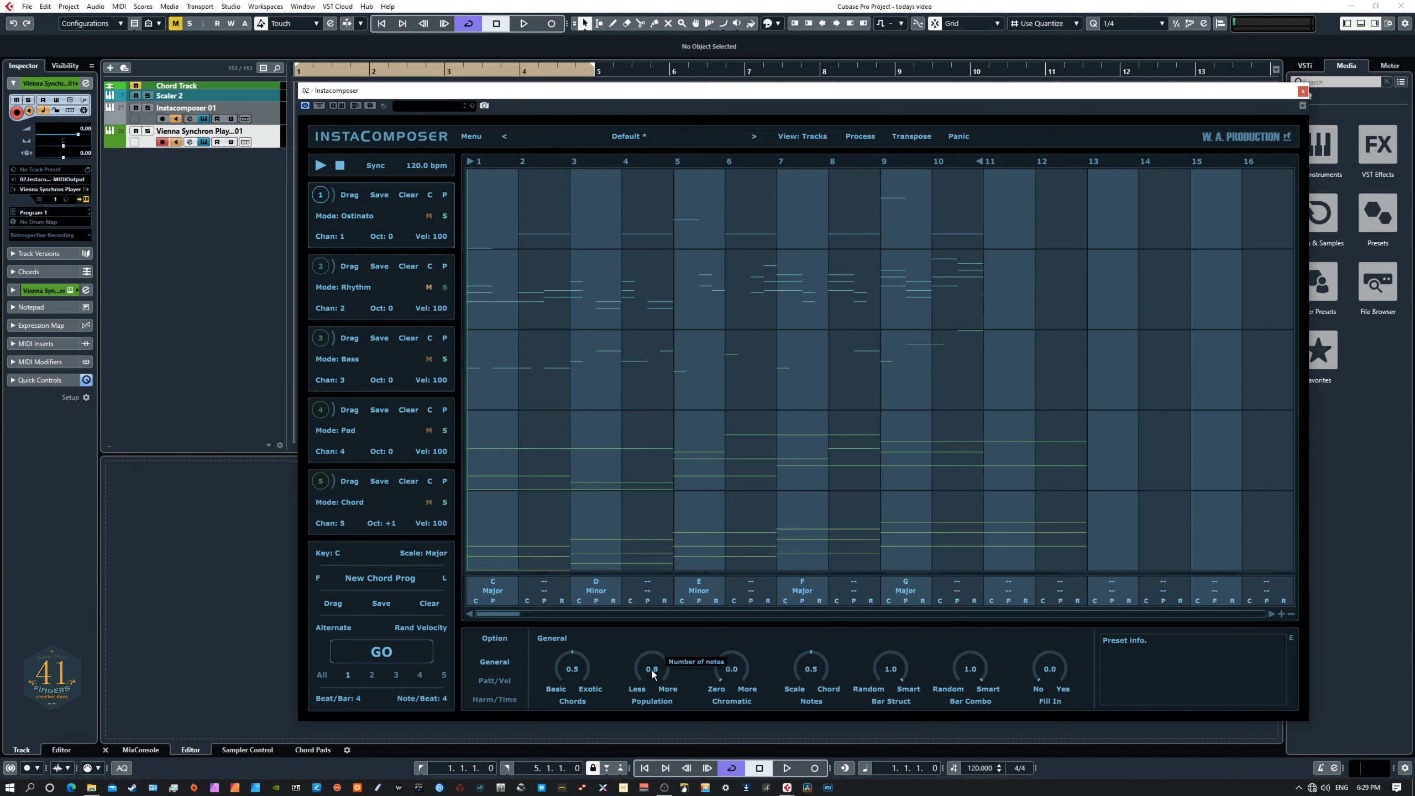
left_click_drag(653, 674, 654, 644)
left_click(384, 656)
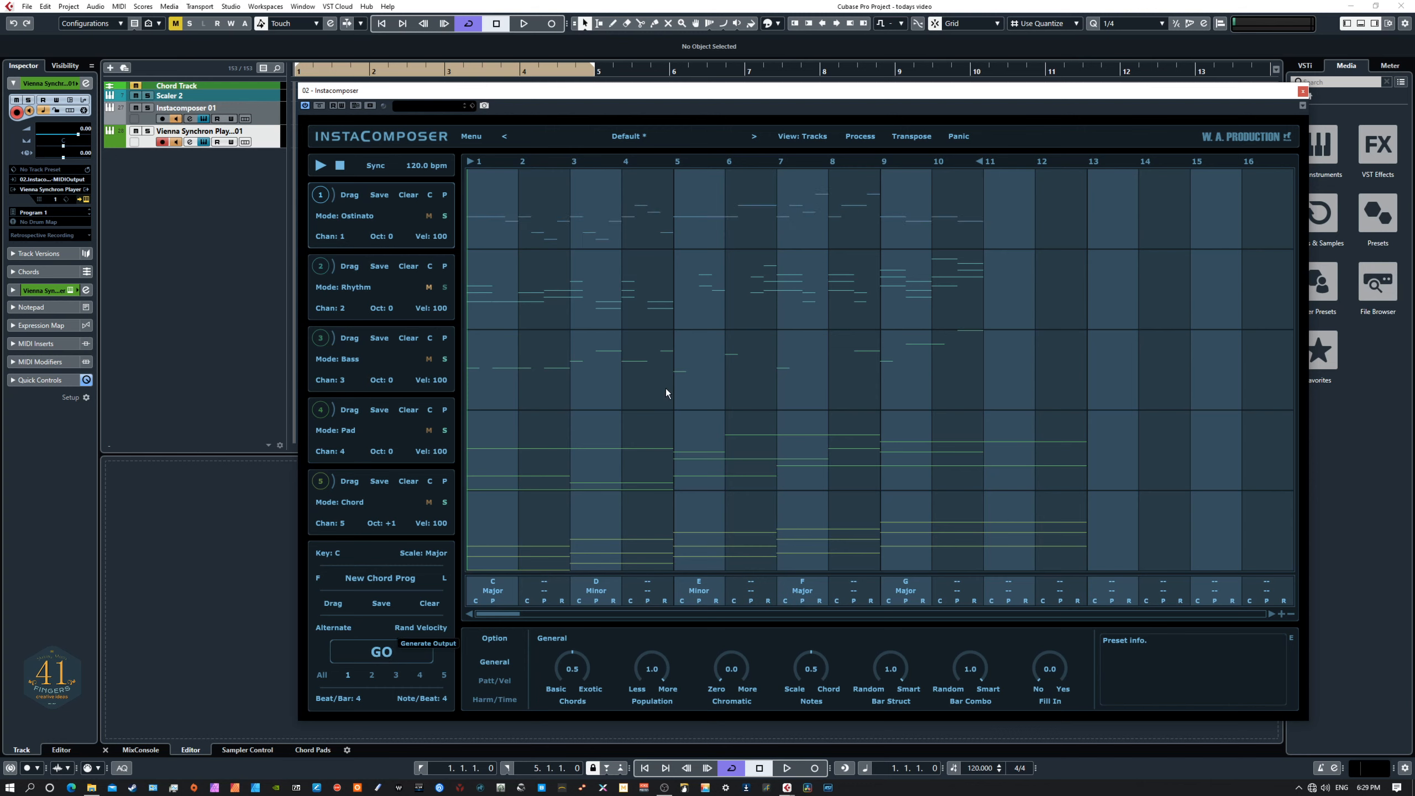
left_click(376, 653)
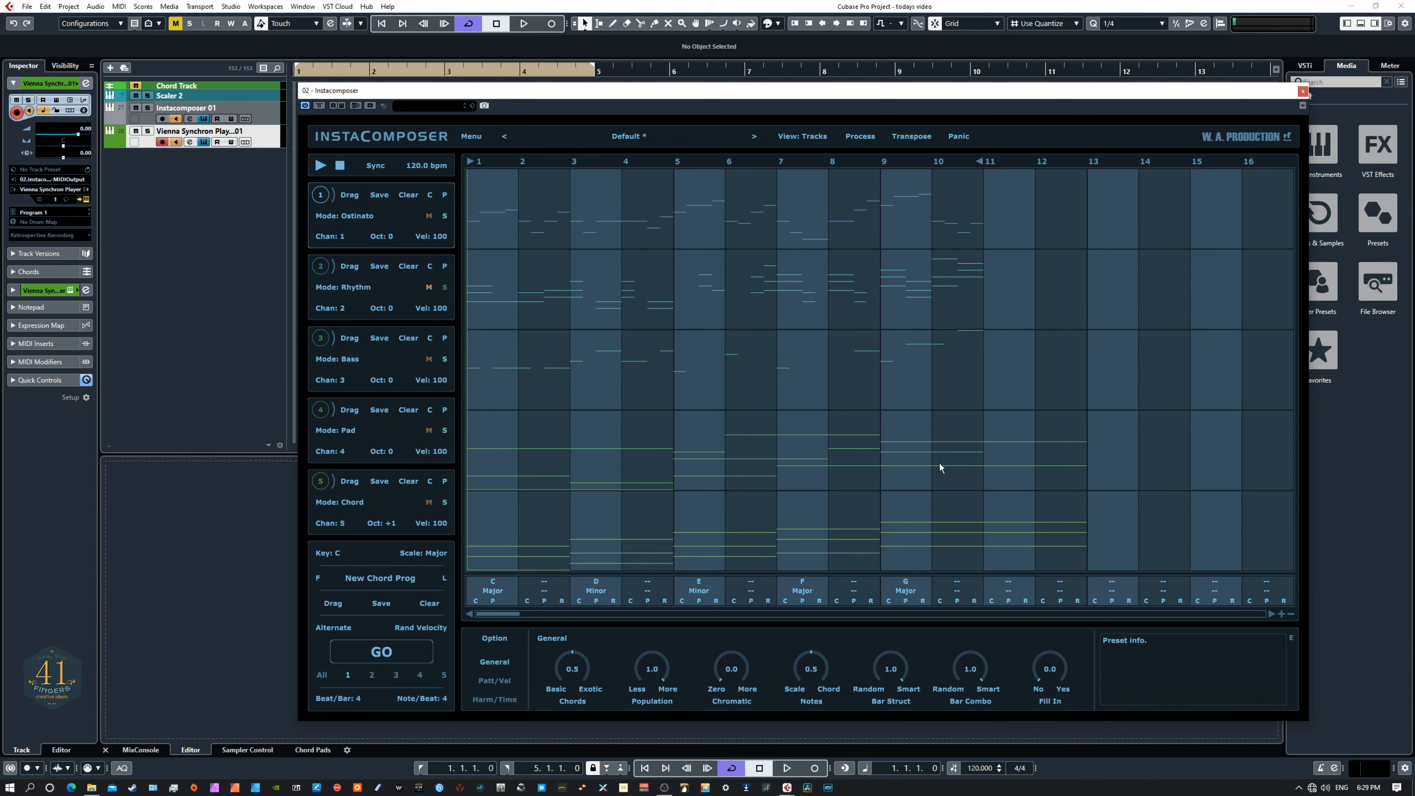
Step: Set Fill In to 0.6 and regenerate track 1's ostinato three times
left_click_drag(1053, 671, 1045, 630)
left_click_drag(1052, 667, 1050, 662)
left_click(383, 658)
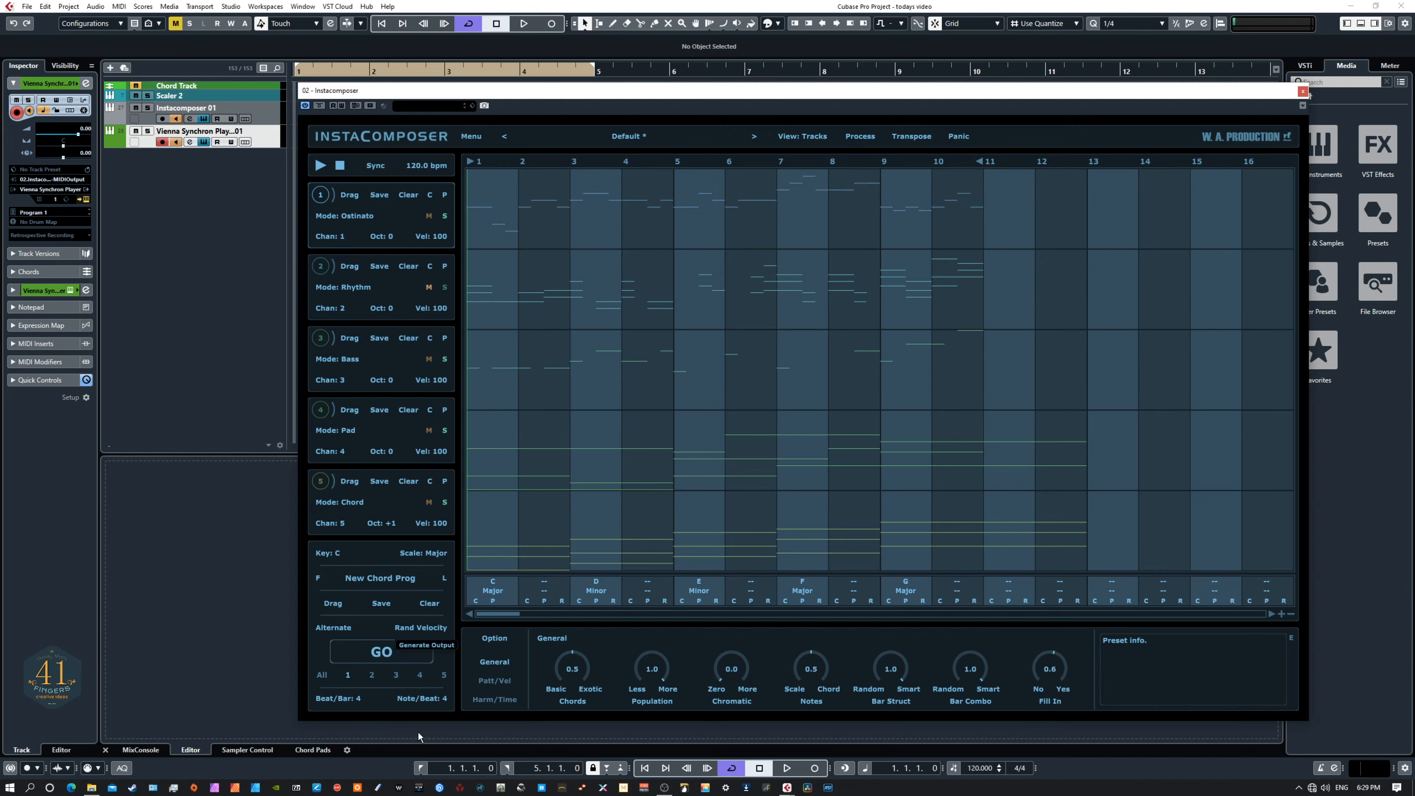
left_click(380, 652)
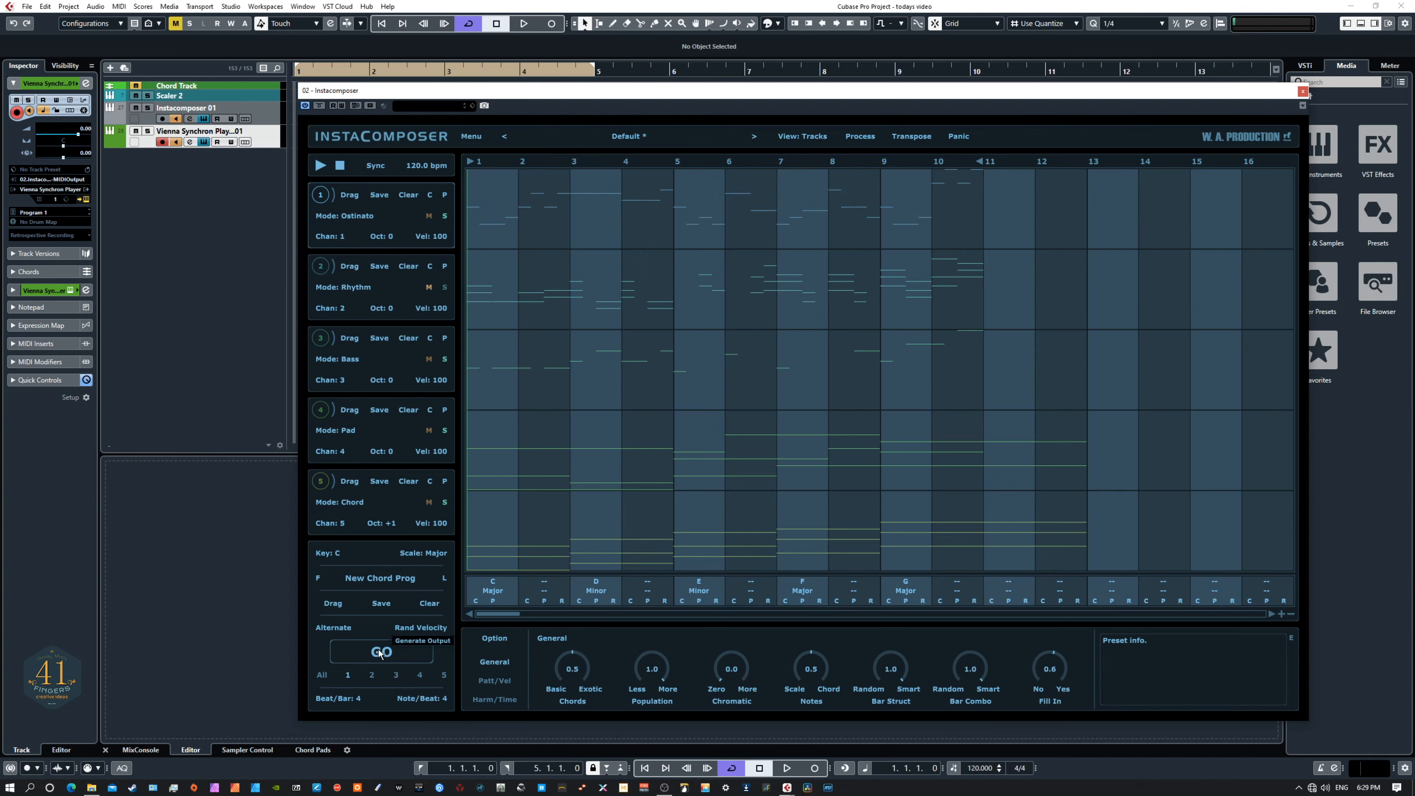
left_click(384, 655)
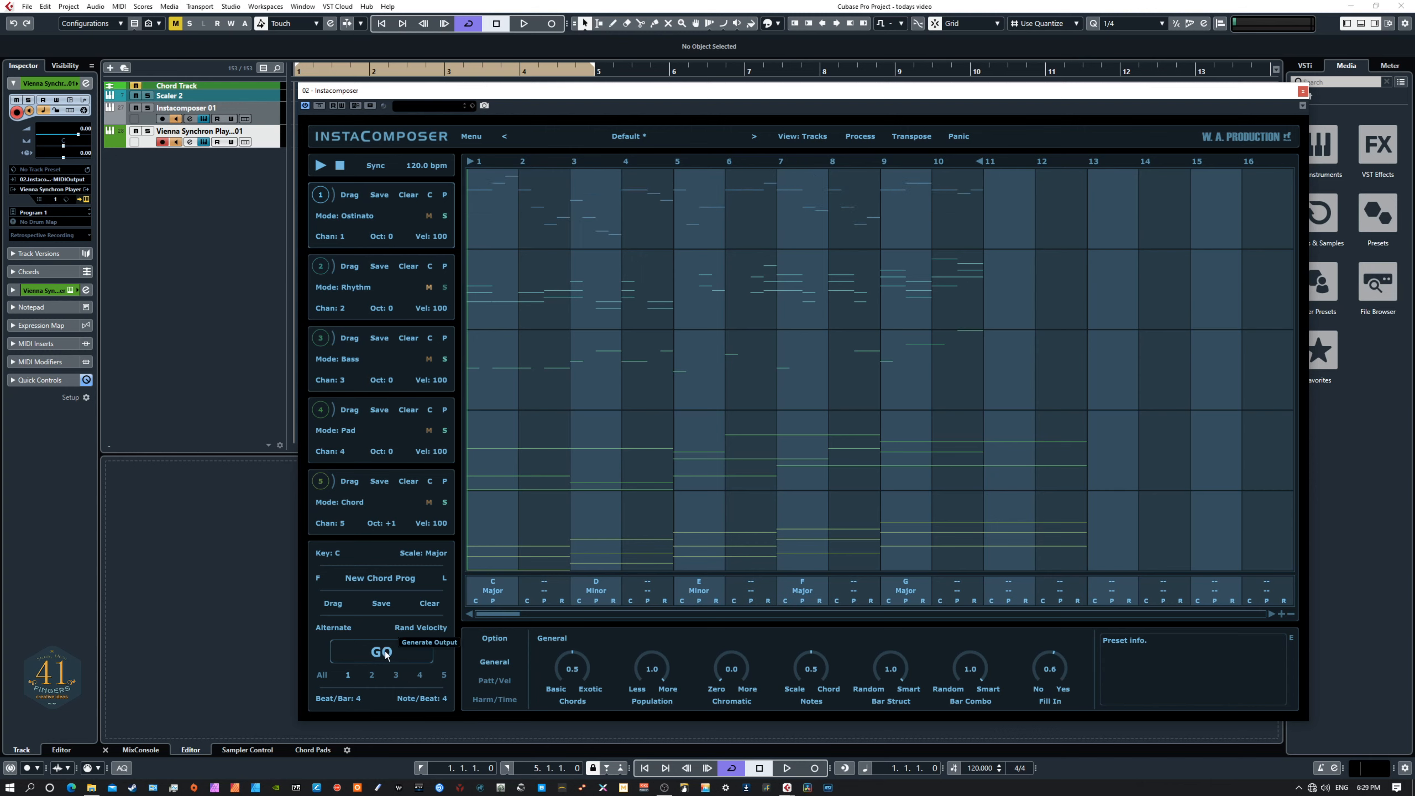
Step: Regenerate track 1's ostinato four more times with Population at 1.0 and Fill In at 0.6
left_click(385, 655)
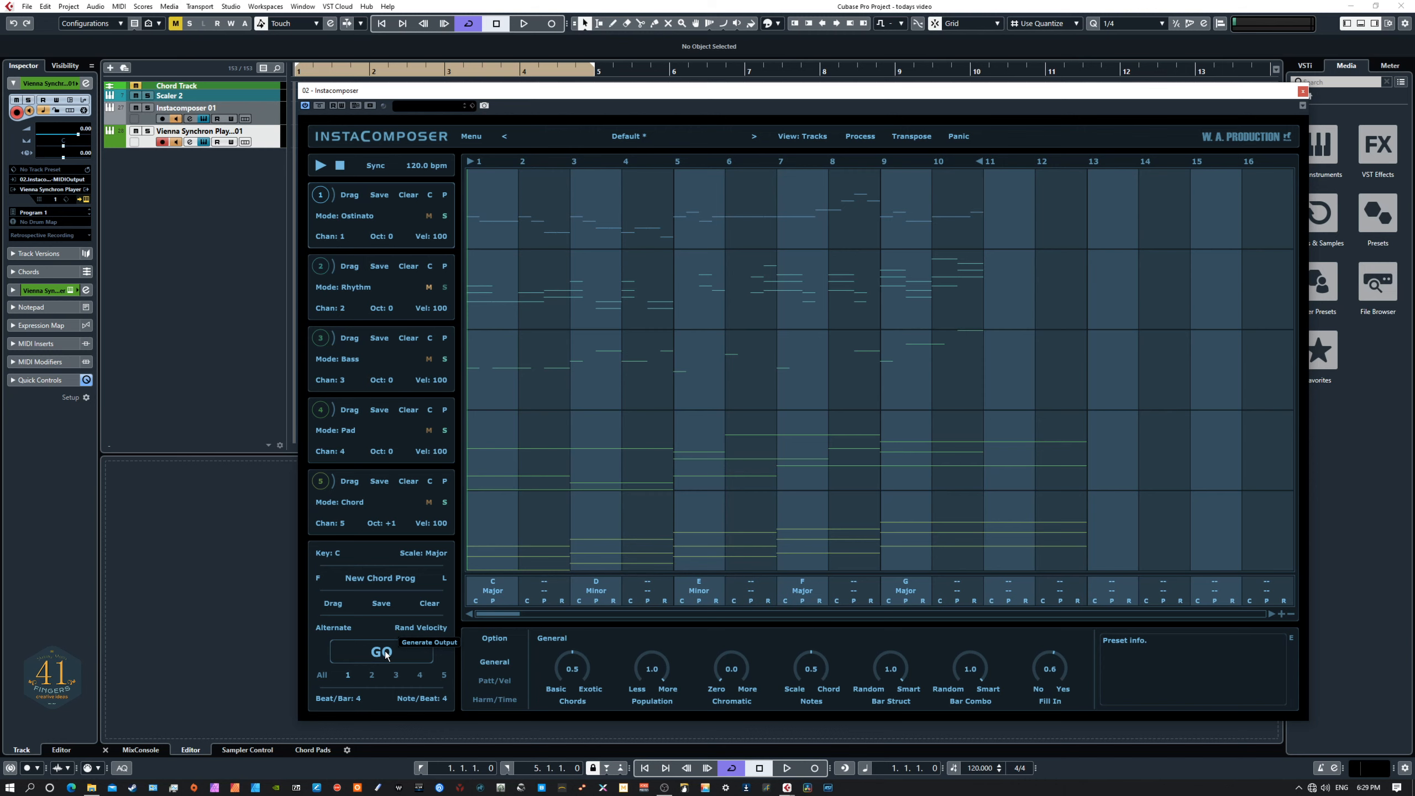
left_click(385, 655)
left_click(385, 654)
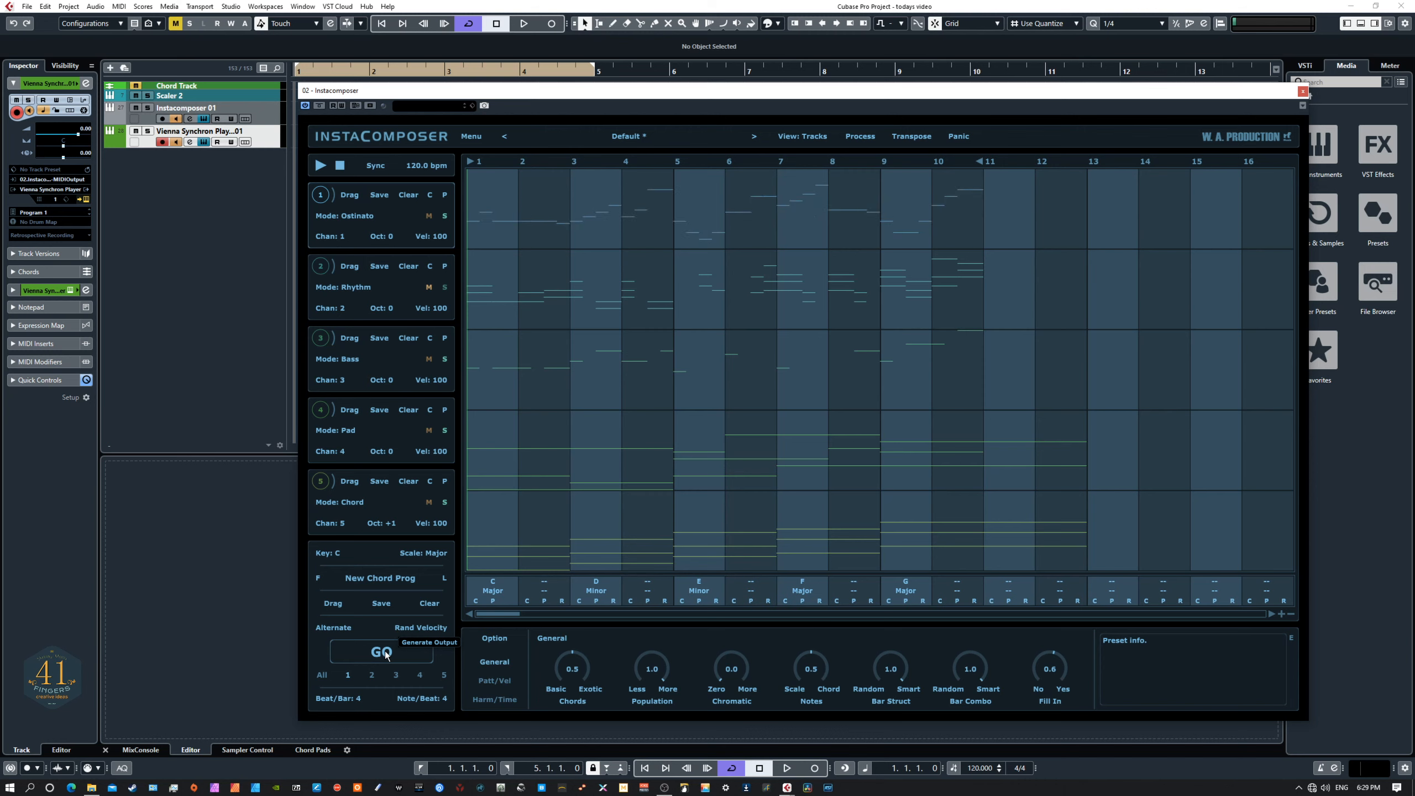
left_click(386, 654)
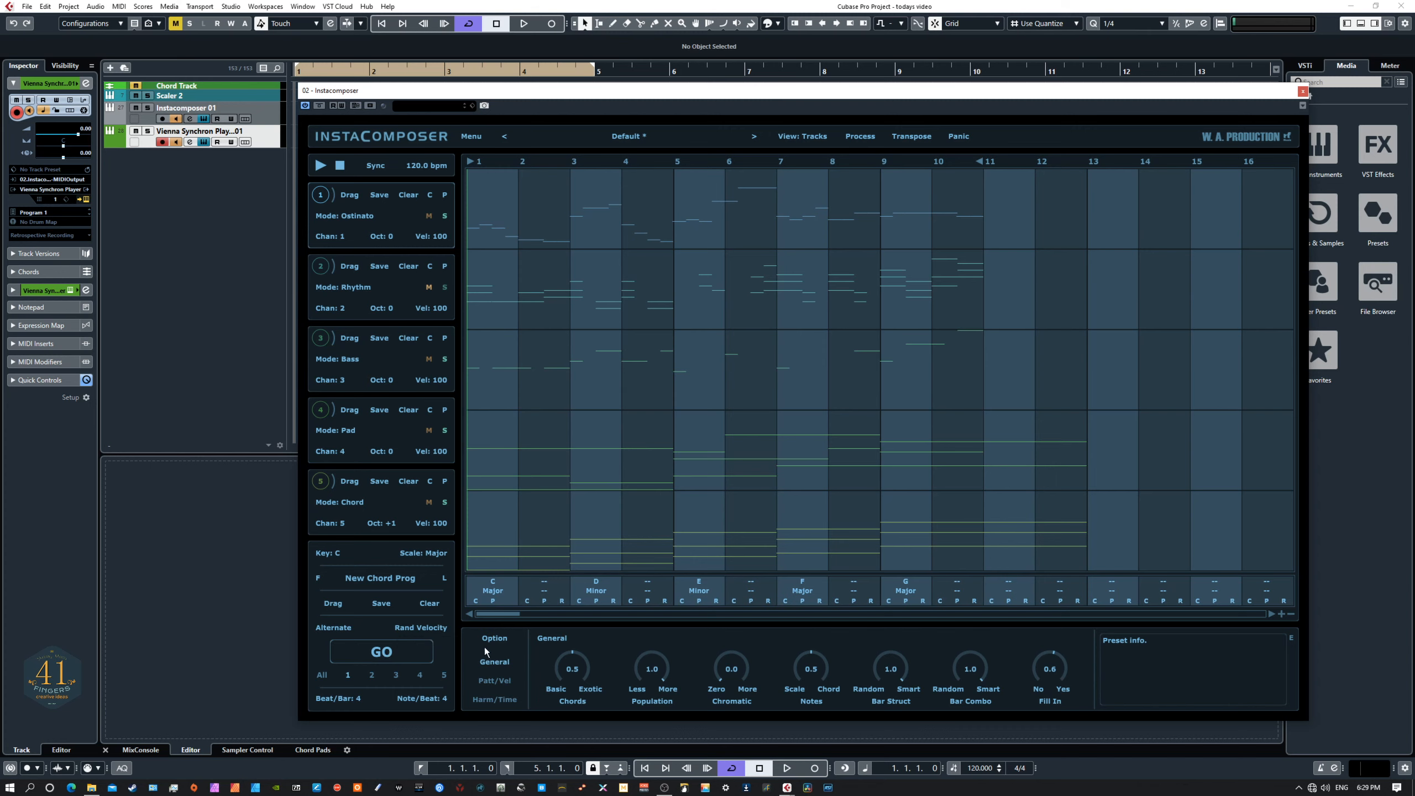
Step: Set Population to 0.0 for track 1 and regenerate its ostinato twice
left_click_drag(649, 668, 634, 710)
left_click(379, 658)
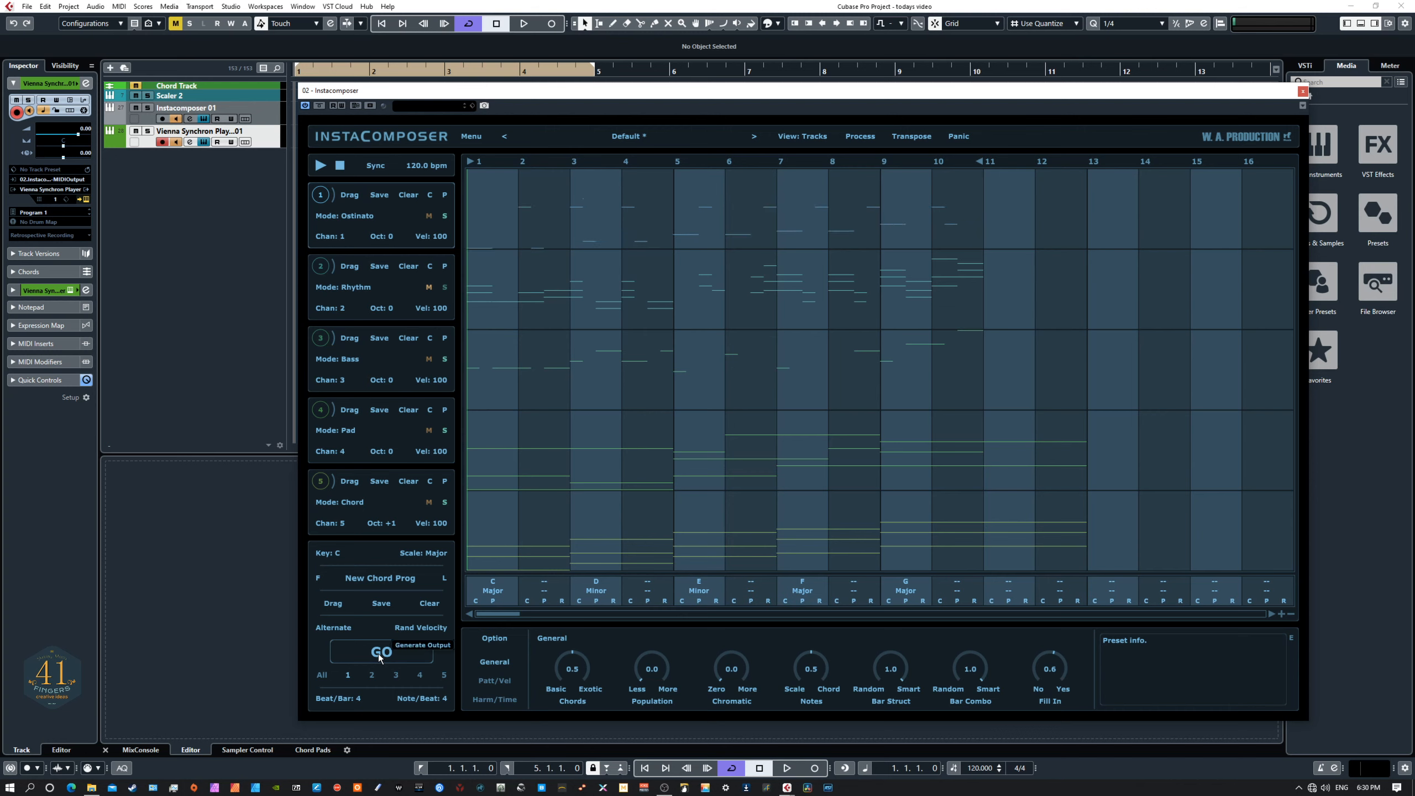
left_click(379, 658)
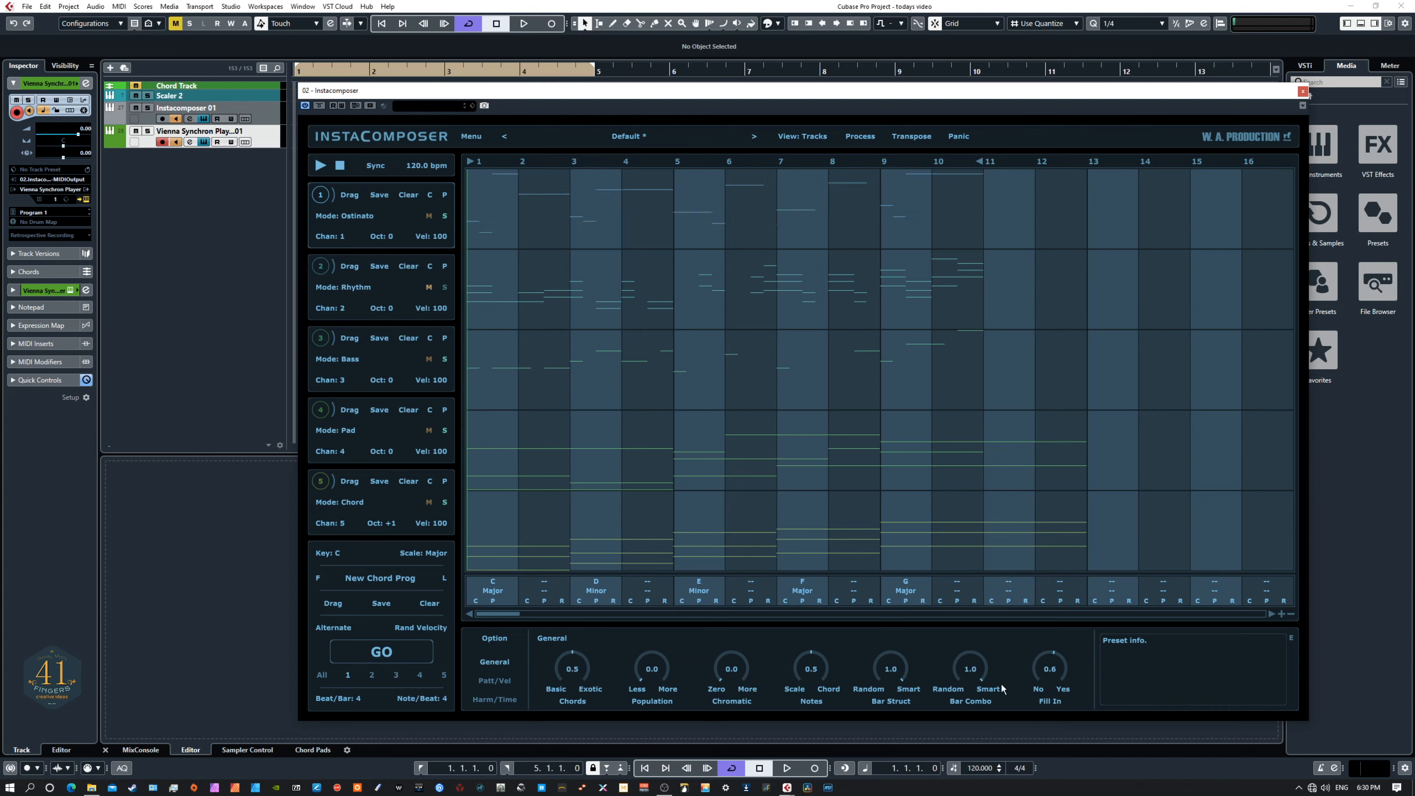
Step: Set Fill In to 0.0 for track 1 and regenerate its sparse ostinato several times
left_click_drag(1043, 661, 1009, 743)
left_click(384, 656)
left_click(386, 657)
left_click(386, 657)
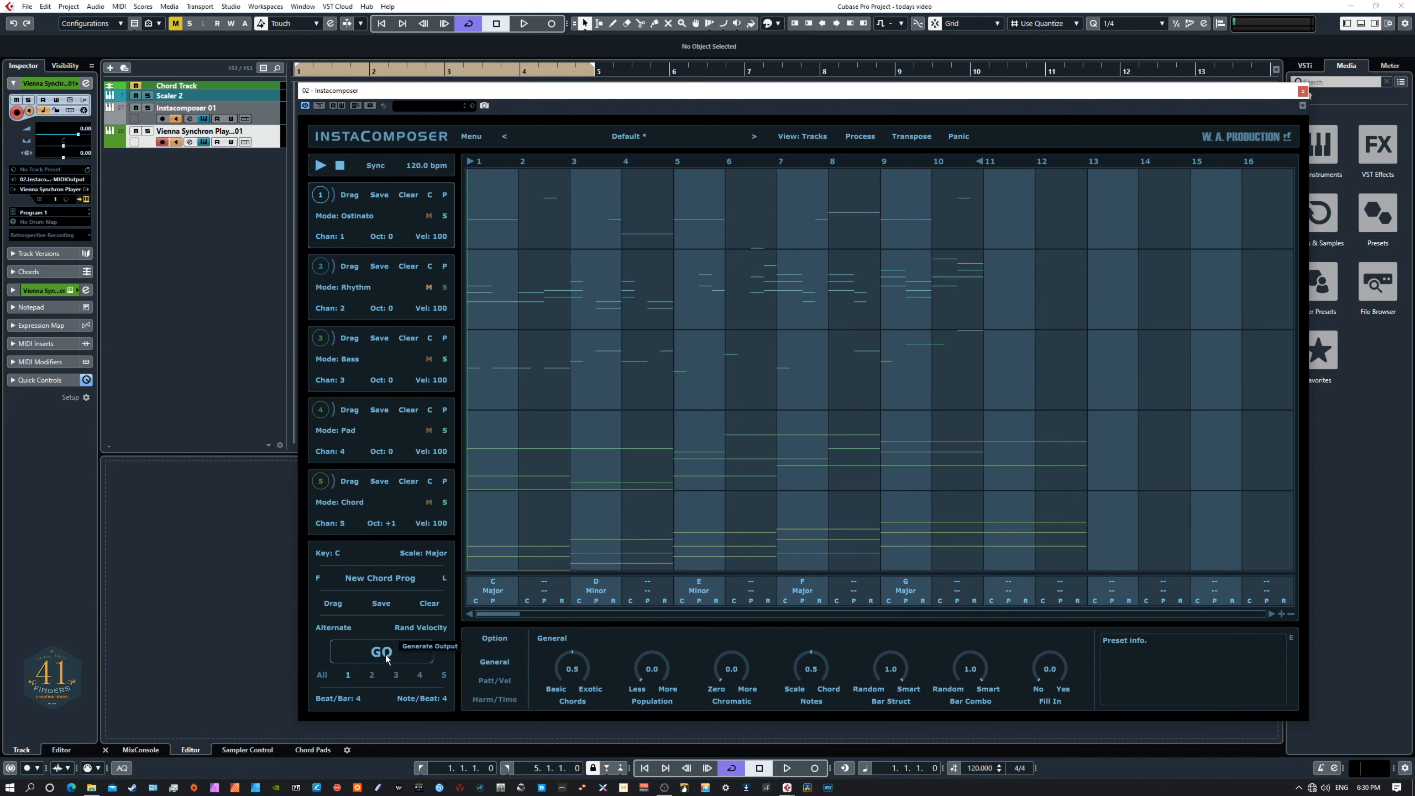
left_click(385, 656)
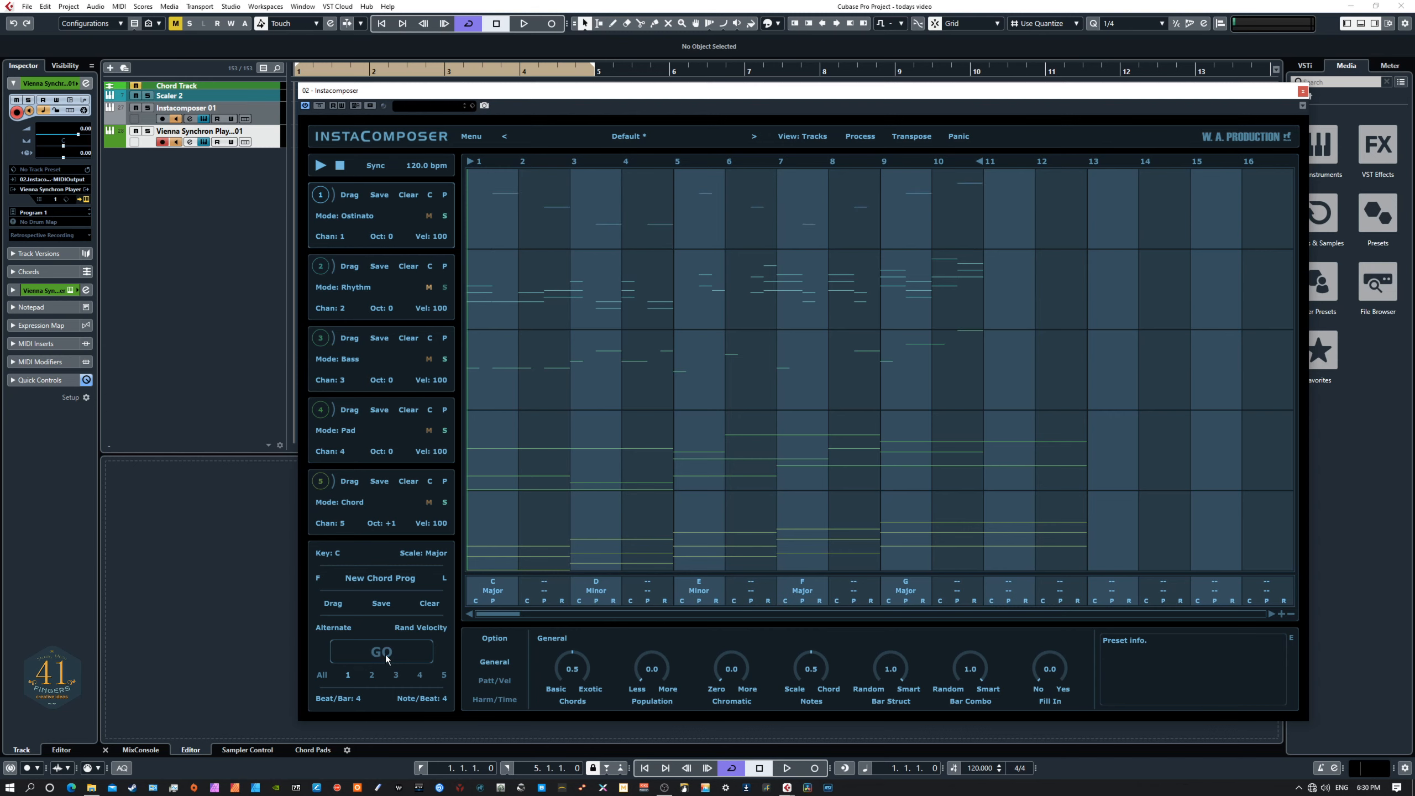
left_click(384, 655)
left_click(385, 655)
left_click(384, 655)
Step: Set Population and Fill In to 1.0, regenerate track 1's ostinato once and audition it
left_click_drag(651, 668, 685, 589)
left_click_drag(1050, 631, 1040, 625)
left_click(382, 653)
left_click(322, 169)
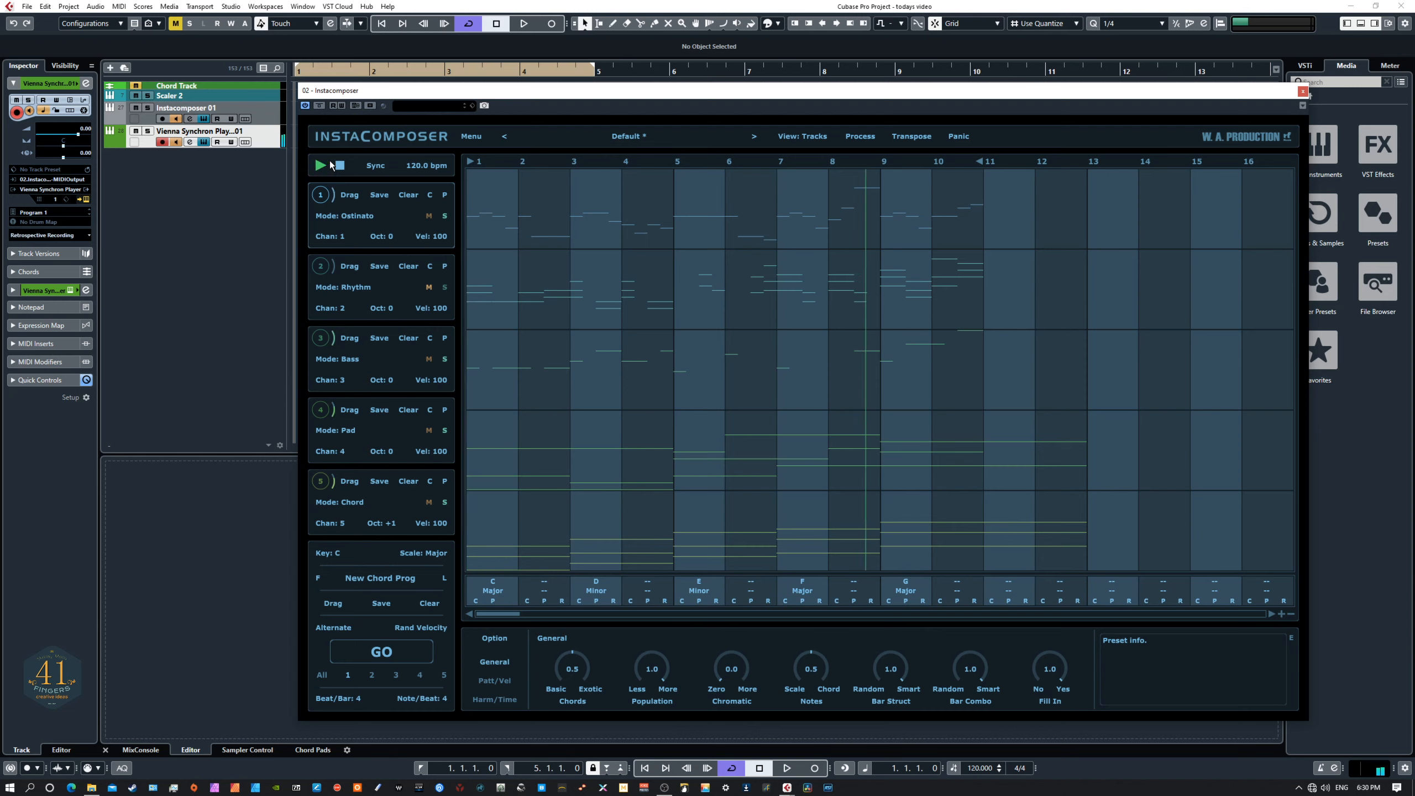
left_click(341, 166)
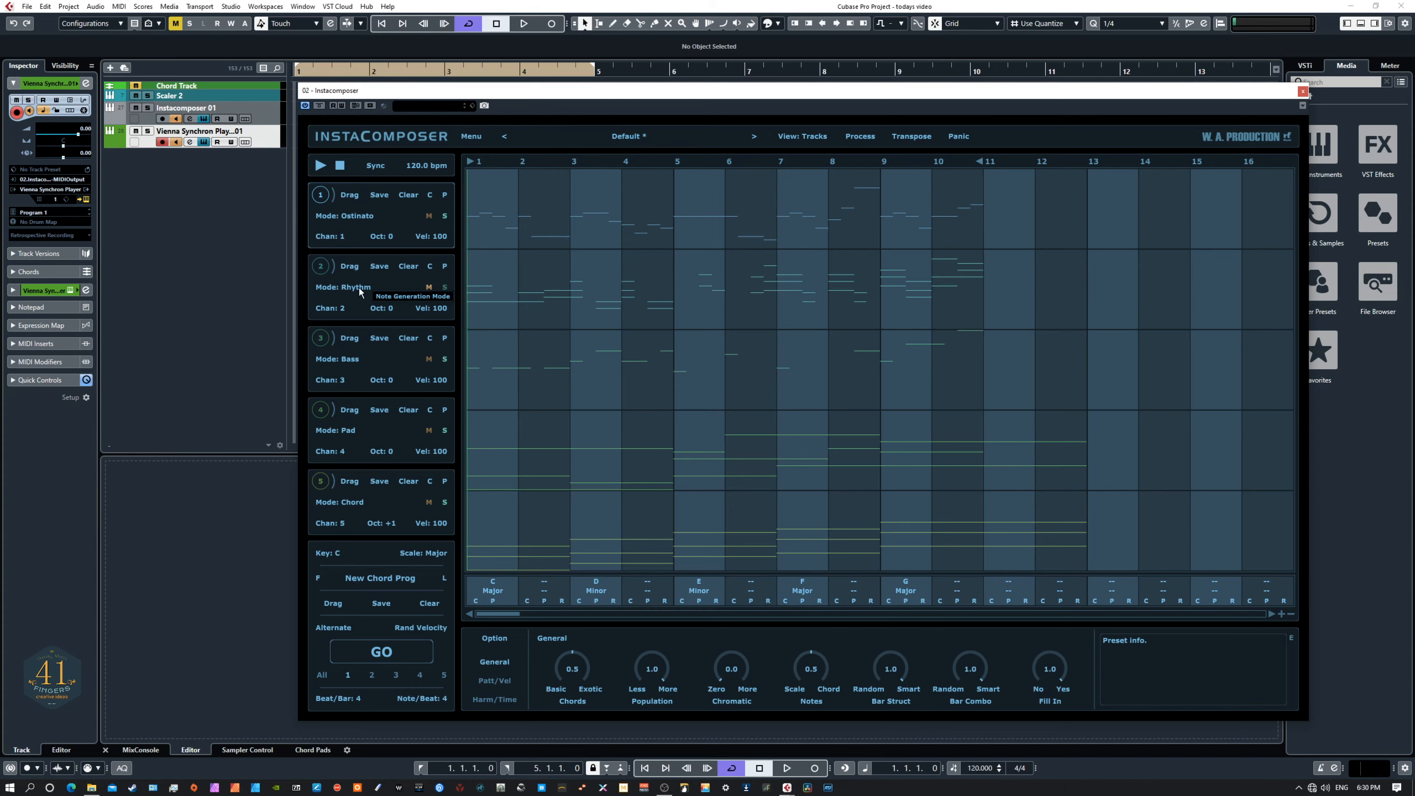
Step: Select track 2 and vary its rhythm part twice with Alternate
left_click(321, 267)
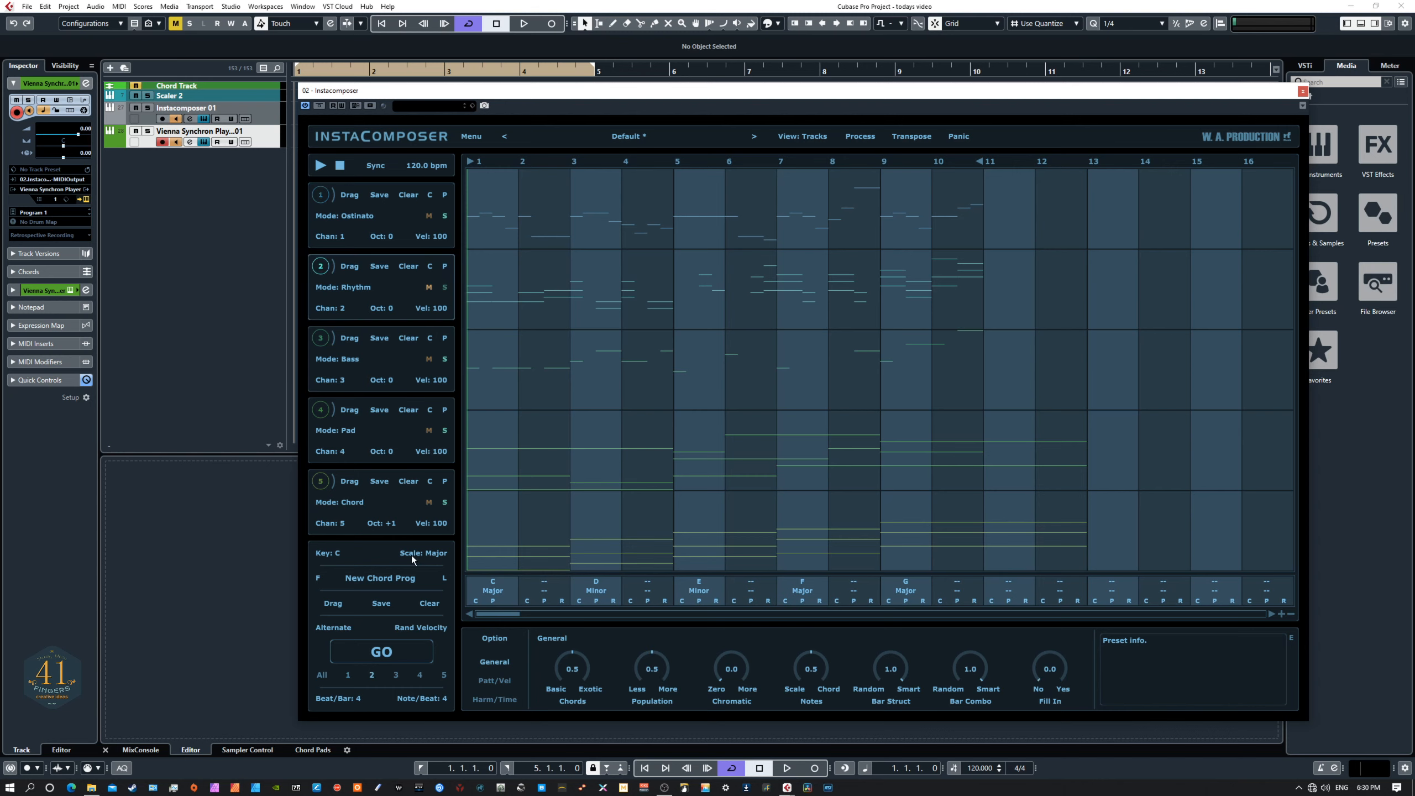
left_click(325, 630)
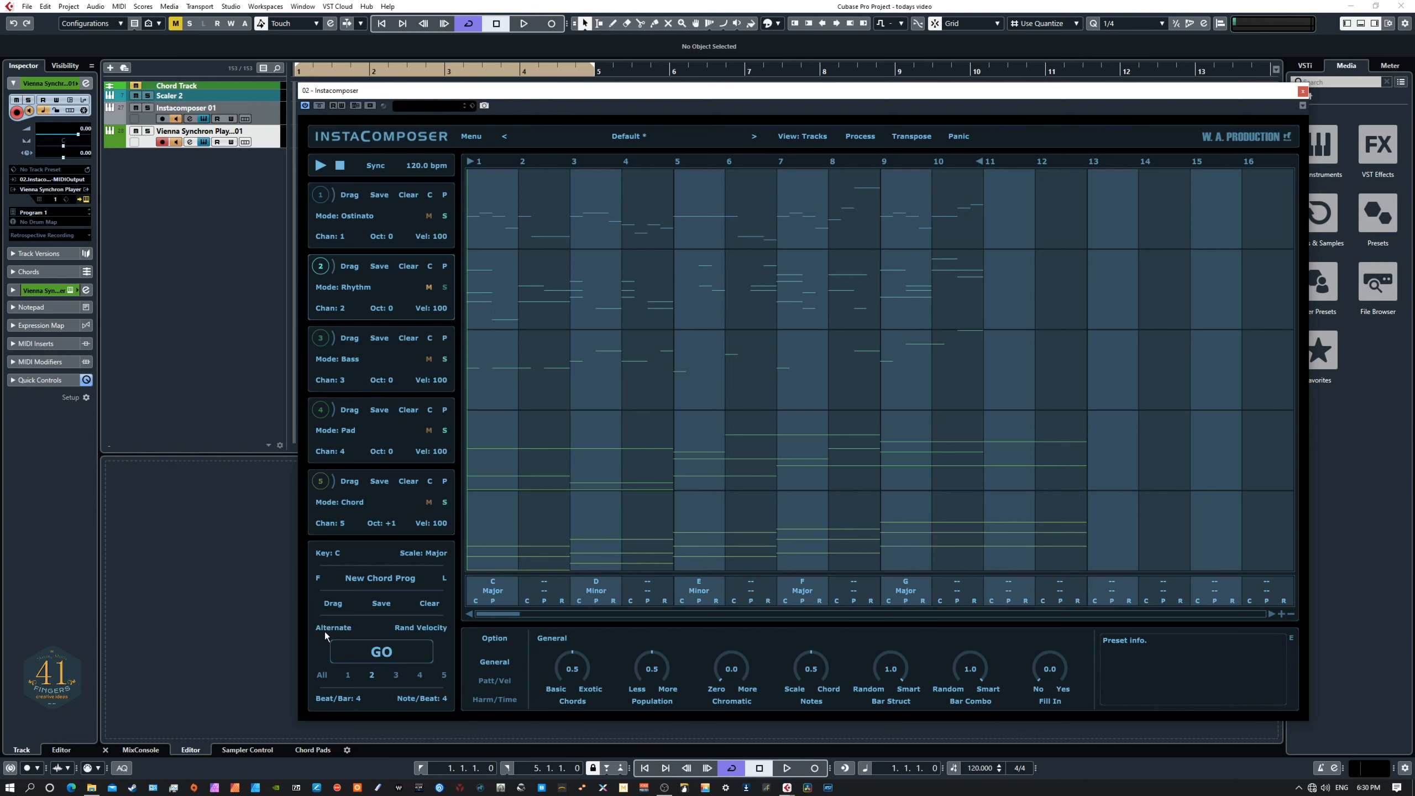
left_click(325, 630)
Step: Set track 2's Chromatic to 0.5 and its pattern Add to 0.9, Length to 0.0 and Repeat to 1.0, and regenerate the rhythm
left_click_drag(732, 676, 726, 638)
left_click(487, 679)
left_click_drag(653, 669, 641, 688)
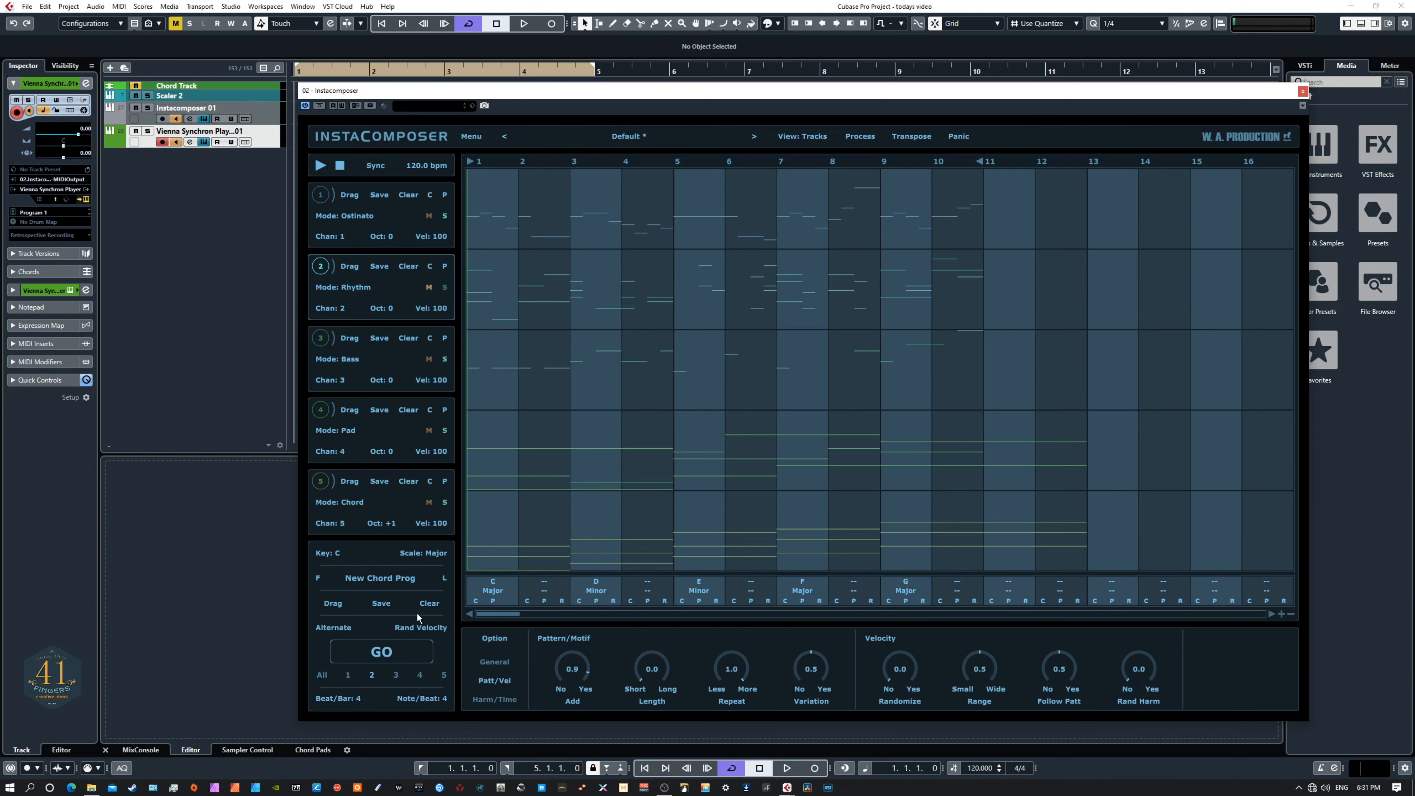
left_click(380, 653)
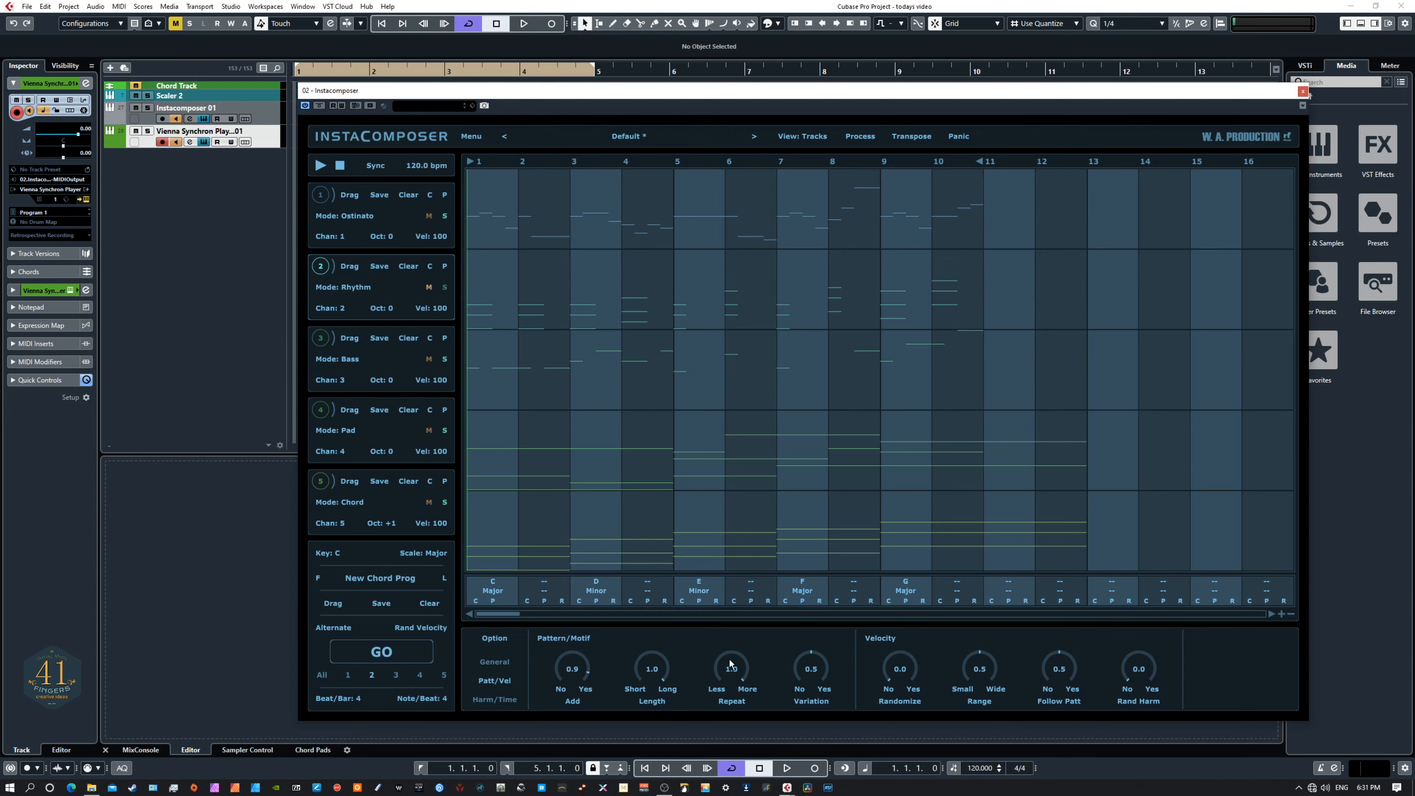
Step: Set track 2's pattern Repeat to 0.0 and Add to 1.0, and regenerate its rhythm
left_click_drag(744, 675, 731, 669)
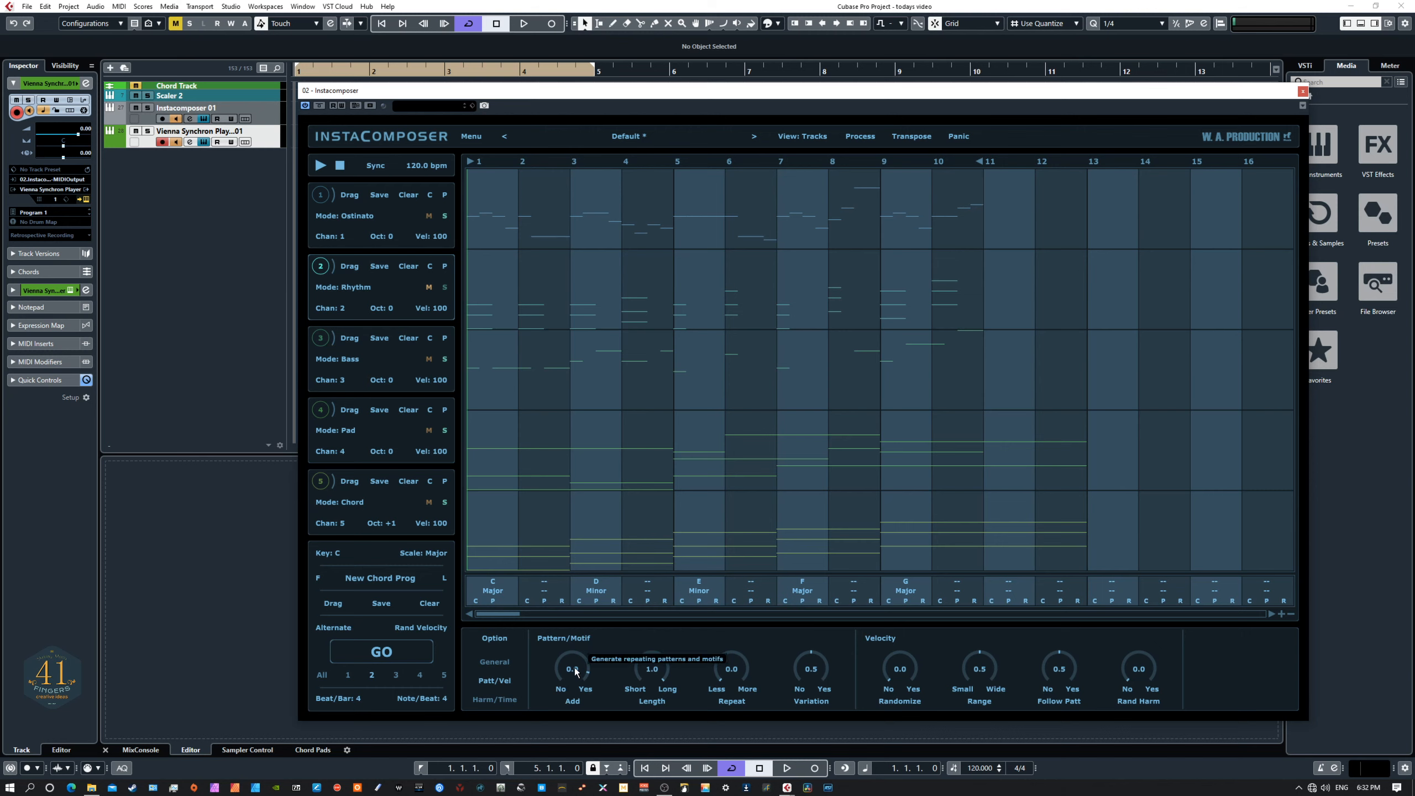
left_click_drag(574, 669, 570, 741)
left_click_drag(567, 682, 567, 651)
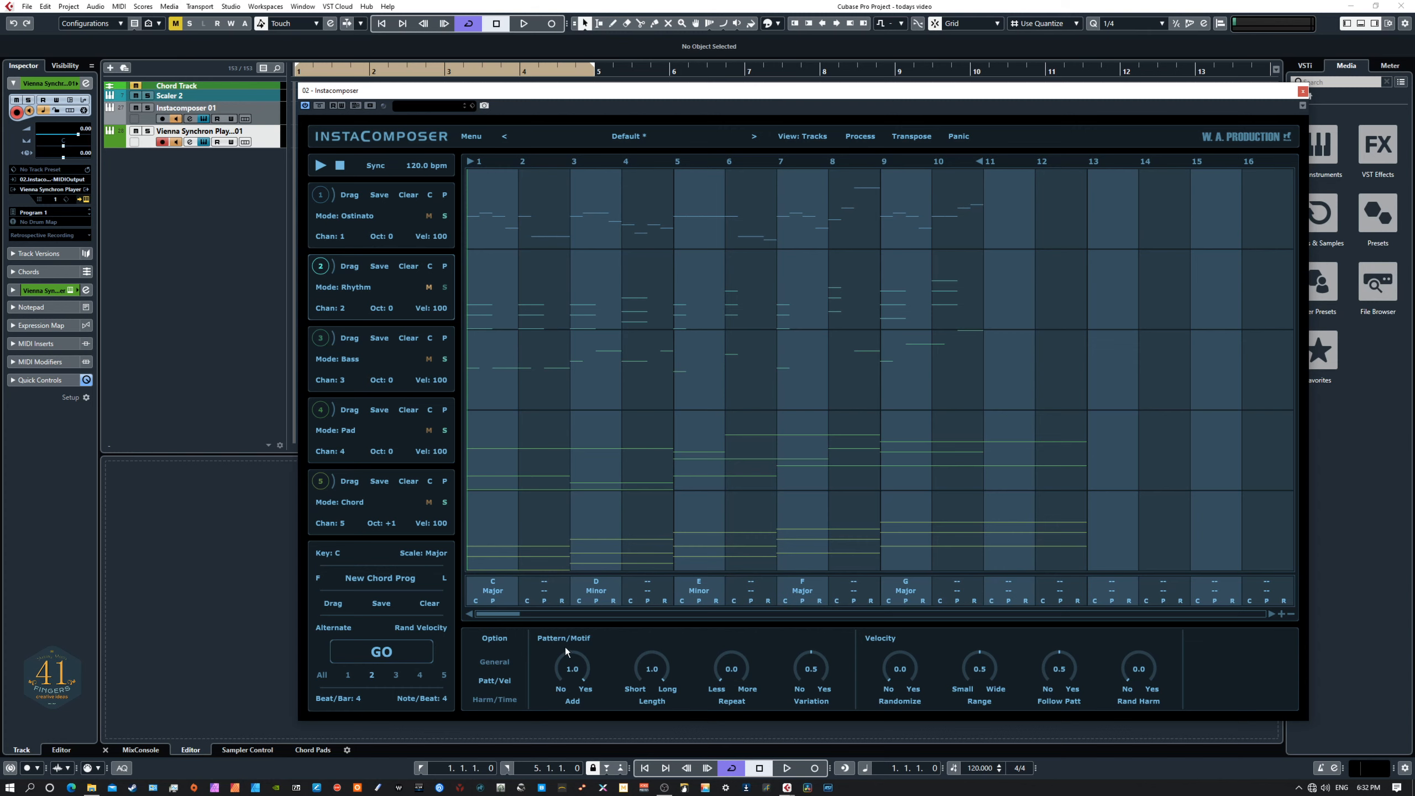
left_click(386, 658)
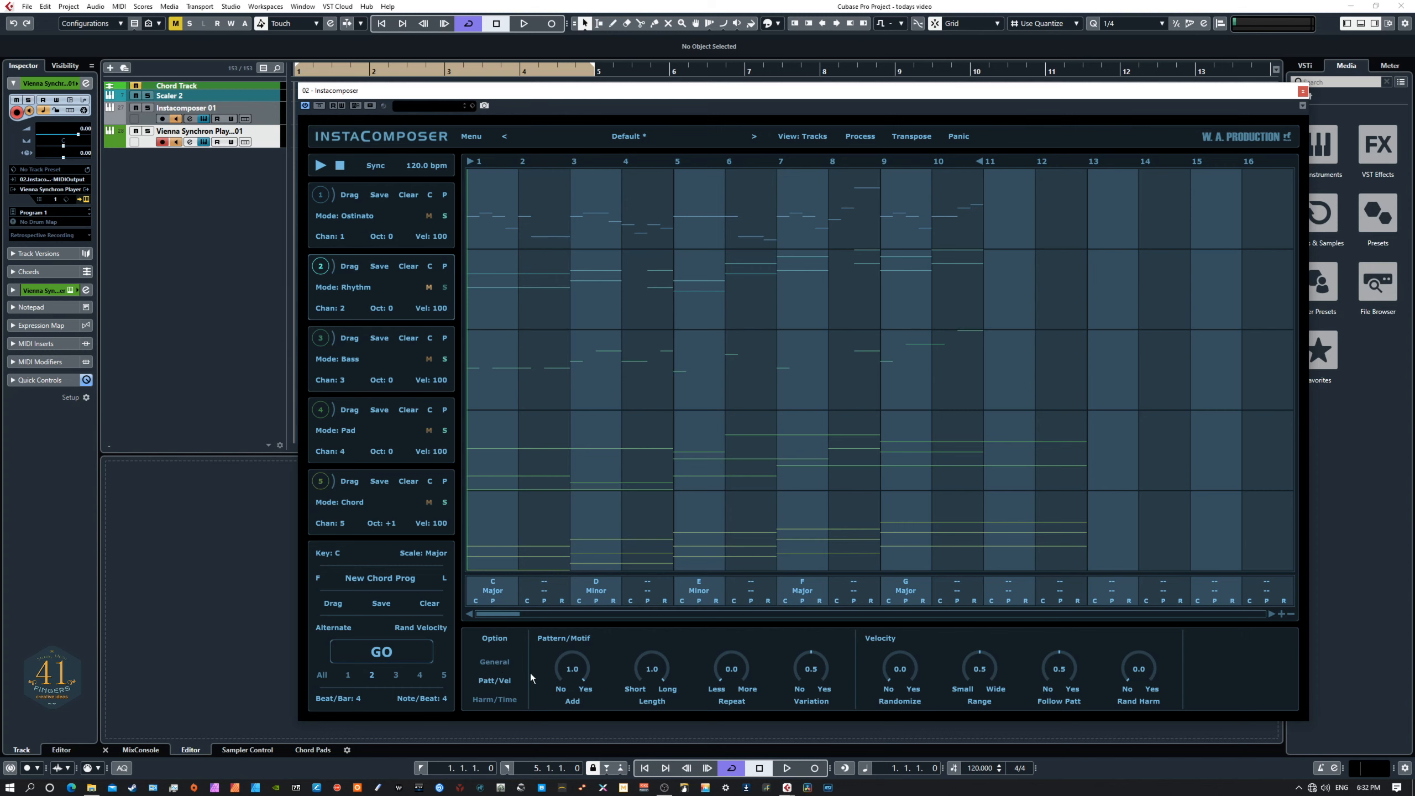
Step: Regenerate track 2's rhythm at Population 1.0, and again with pattern Length 0.2 and Add 0.3
left_click(495, 663)
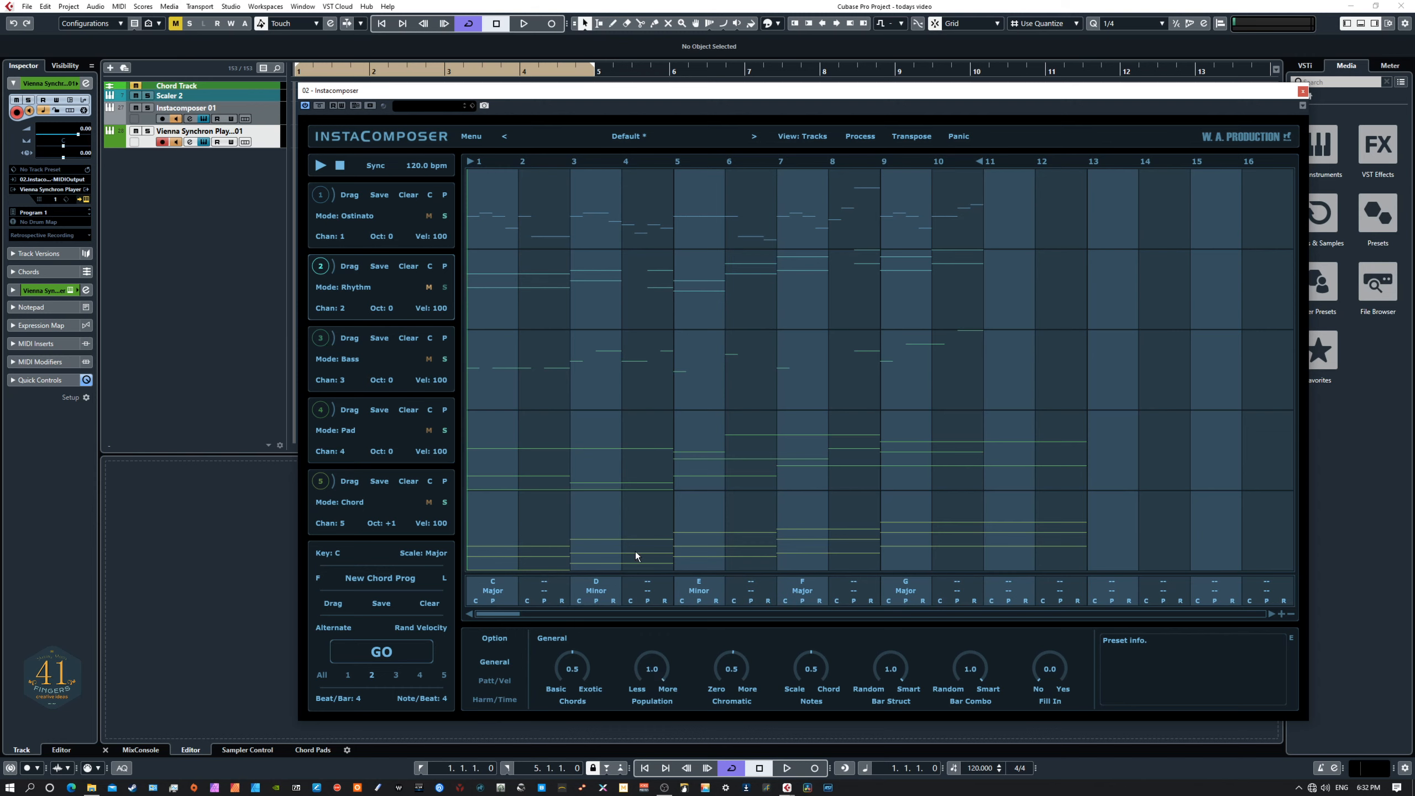
left_click(386, 656)
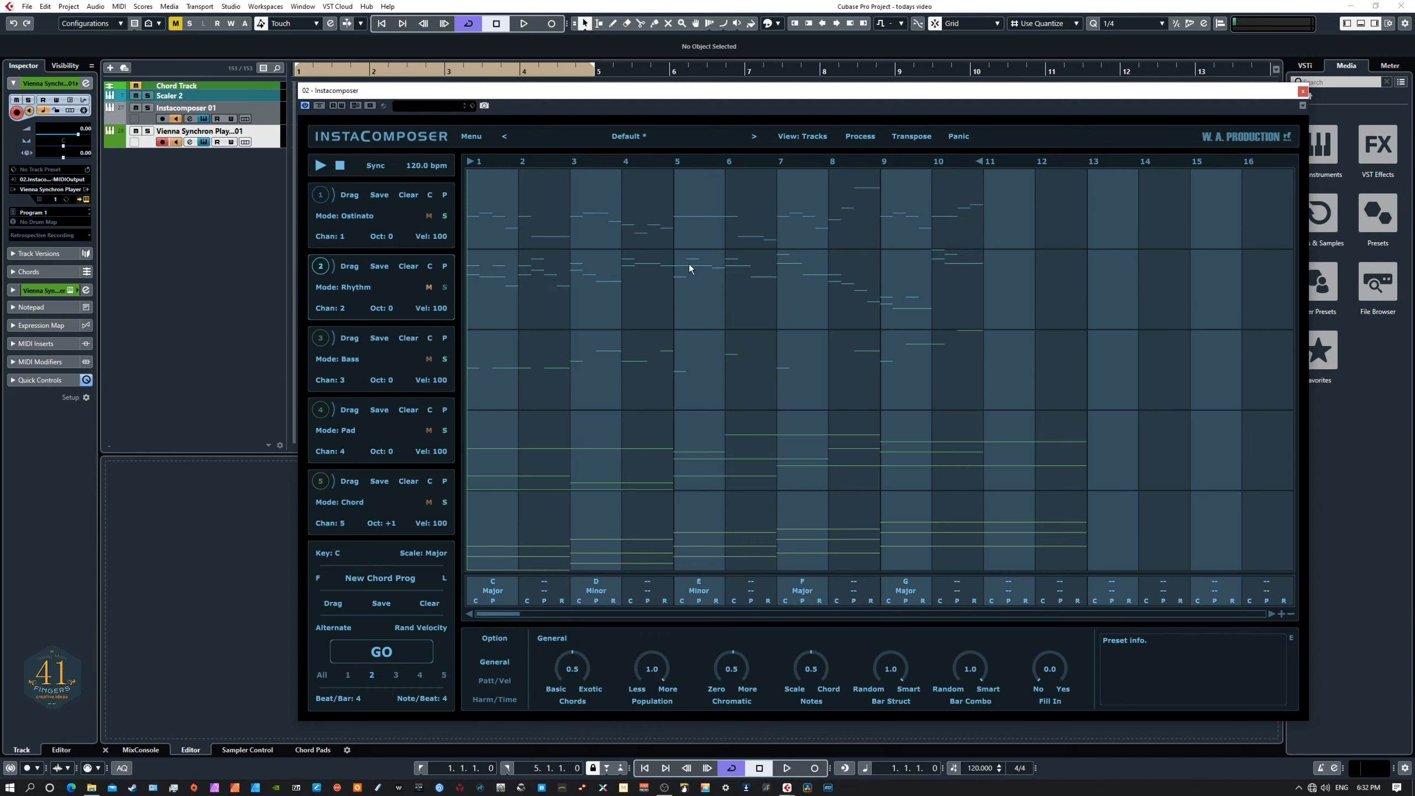
left_click(493, 679)
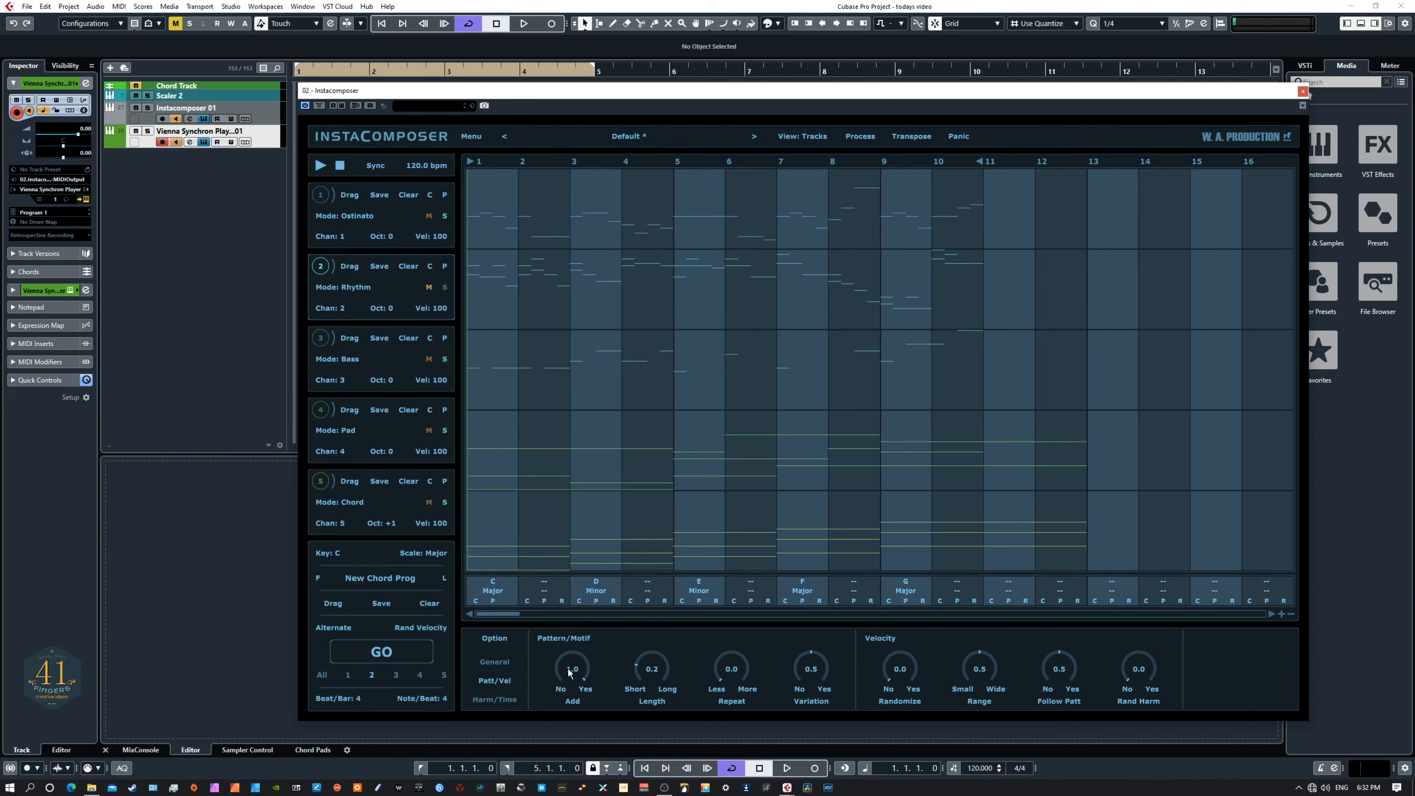
left_click(380, 654)
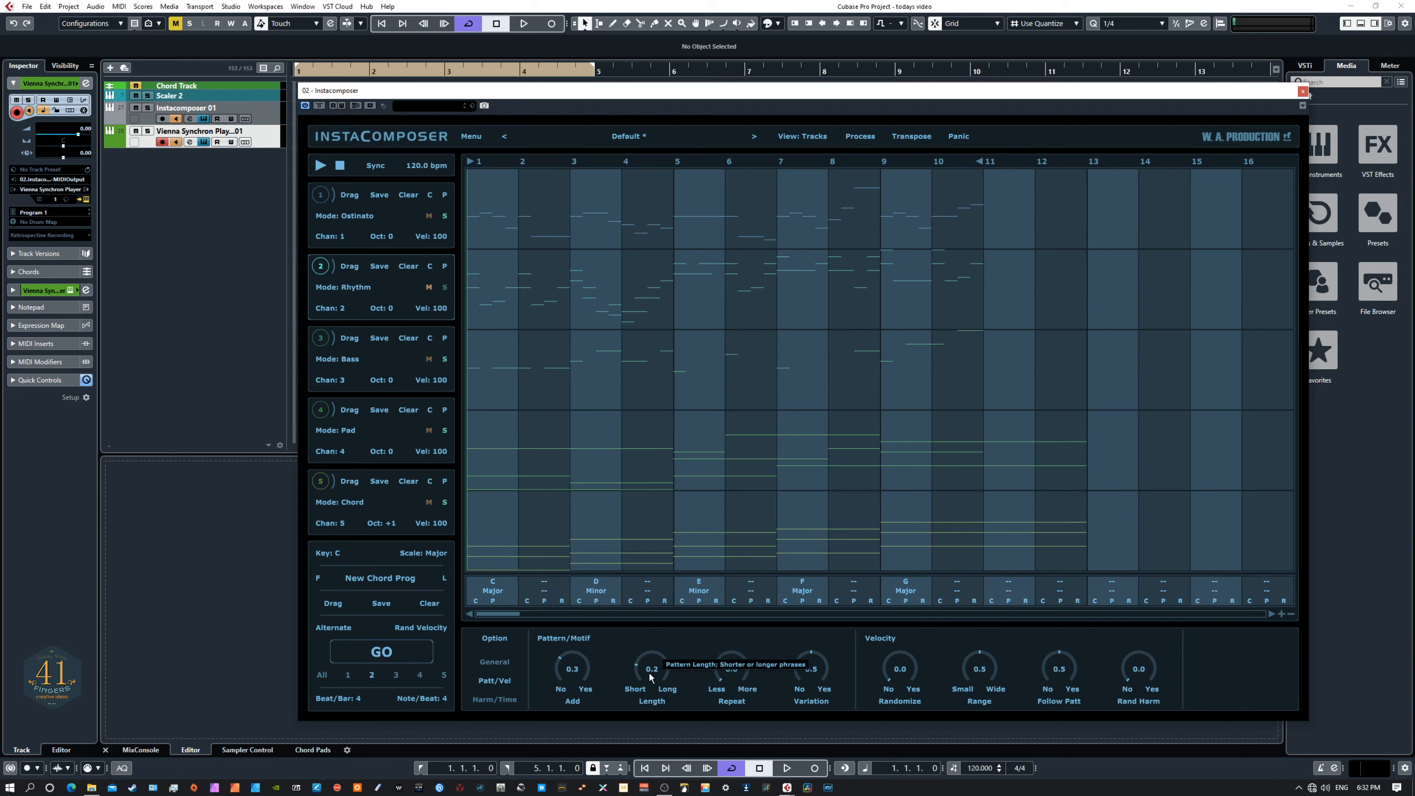
Step: Set the pattern Variation to 0.6 and regenerate track 2's rhythm twice
left_click_drag(800, 668, 764, 704)
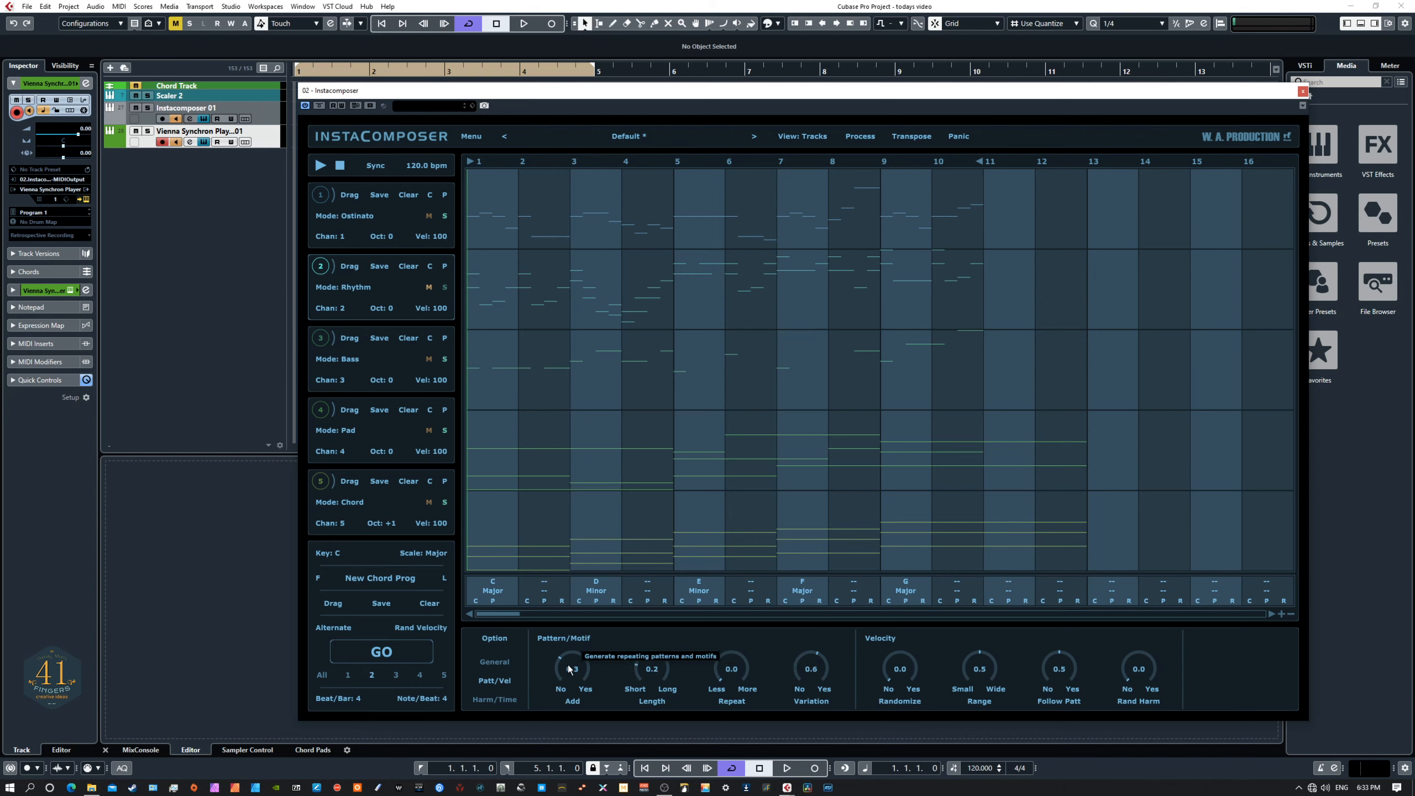
left_click(392, 656)
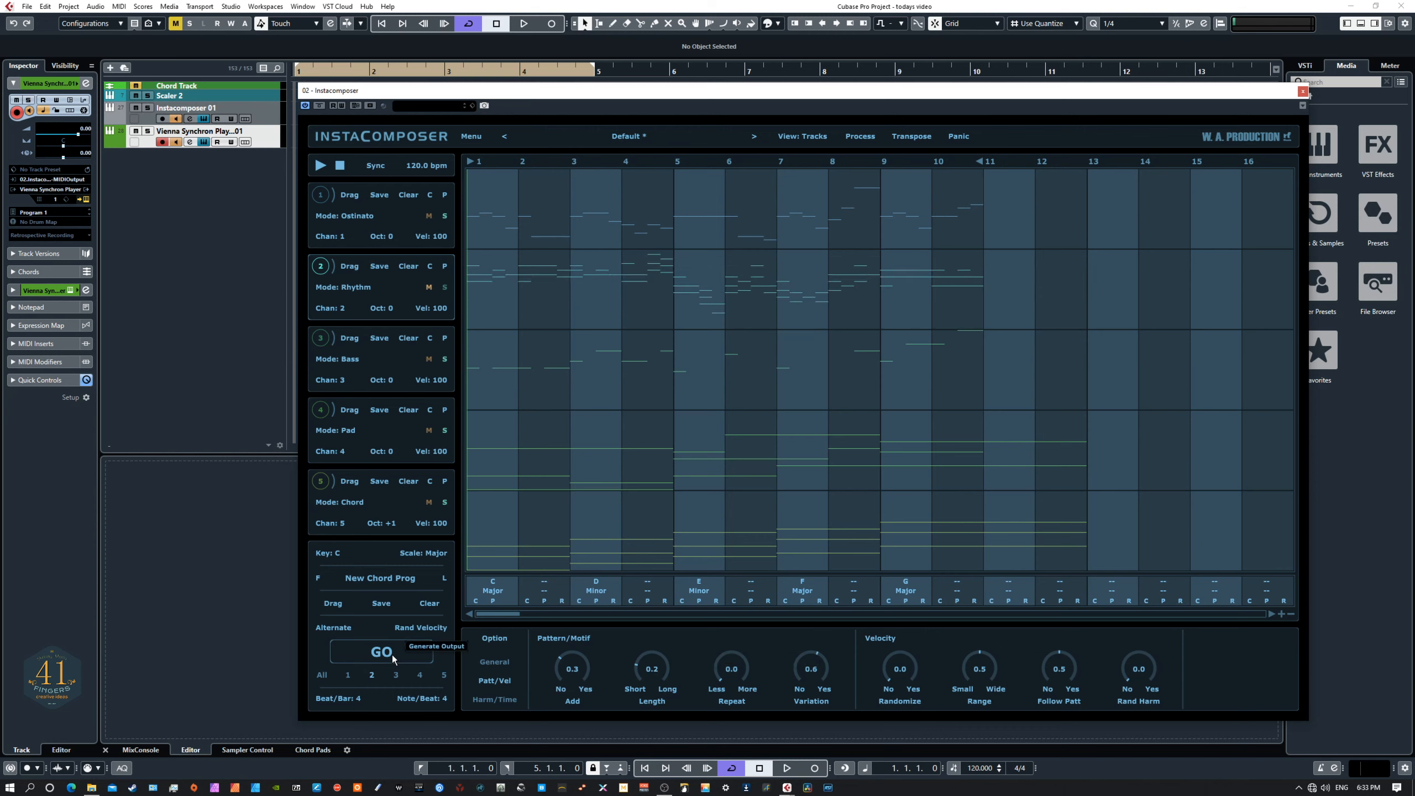
left_click(392, 655)
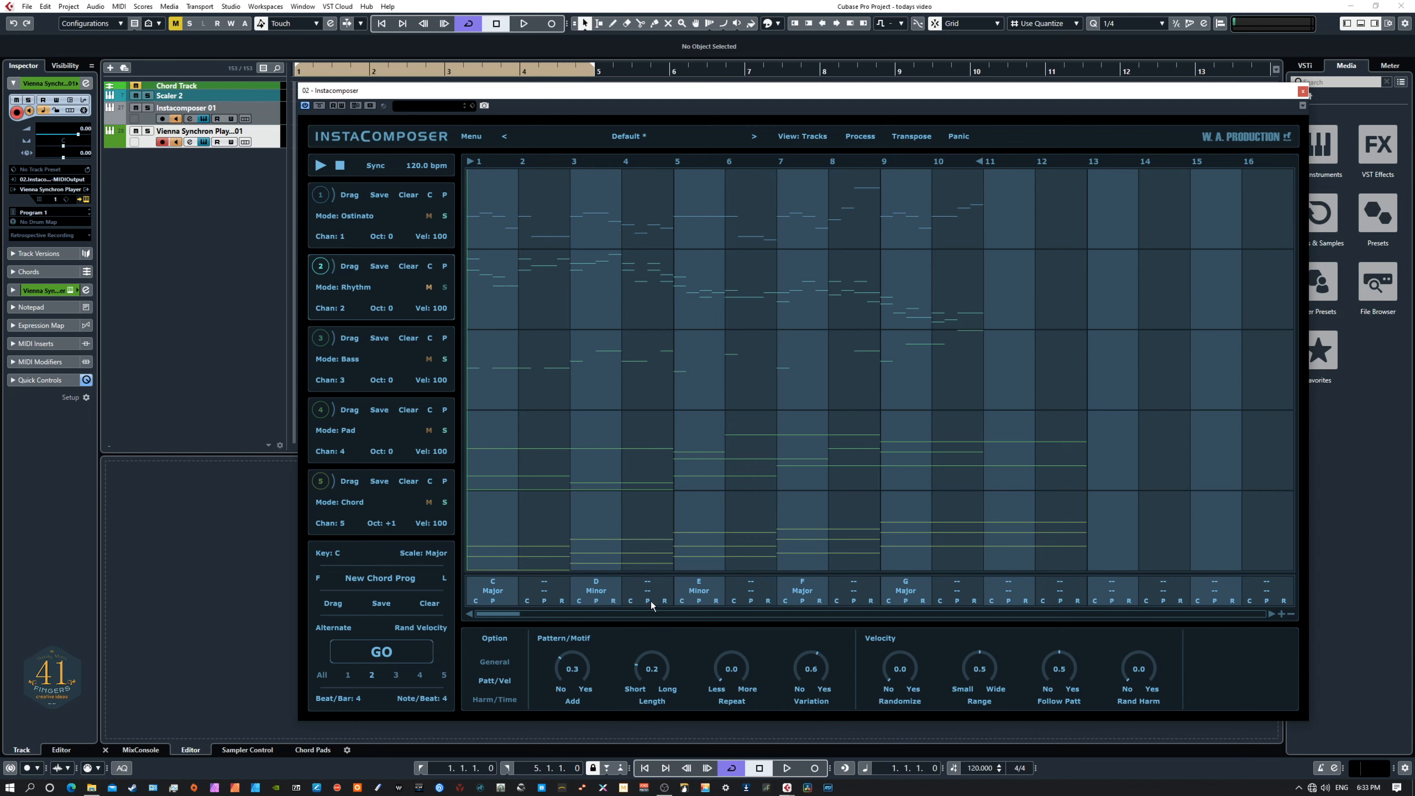
Step: Set track 2's general options to Population 0.1, Chromatic 0.0 and Notes 1.0
left_click(495, 663)
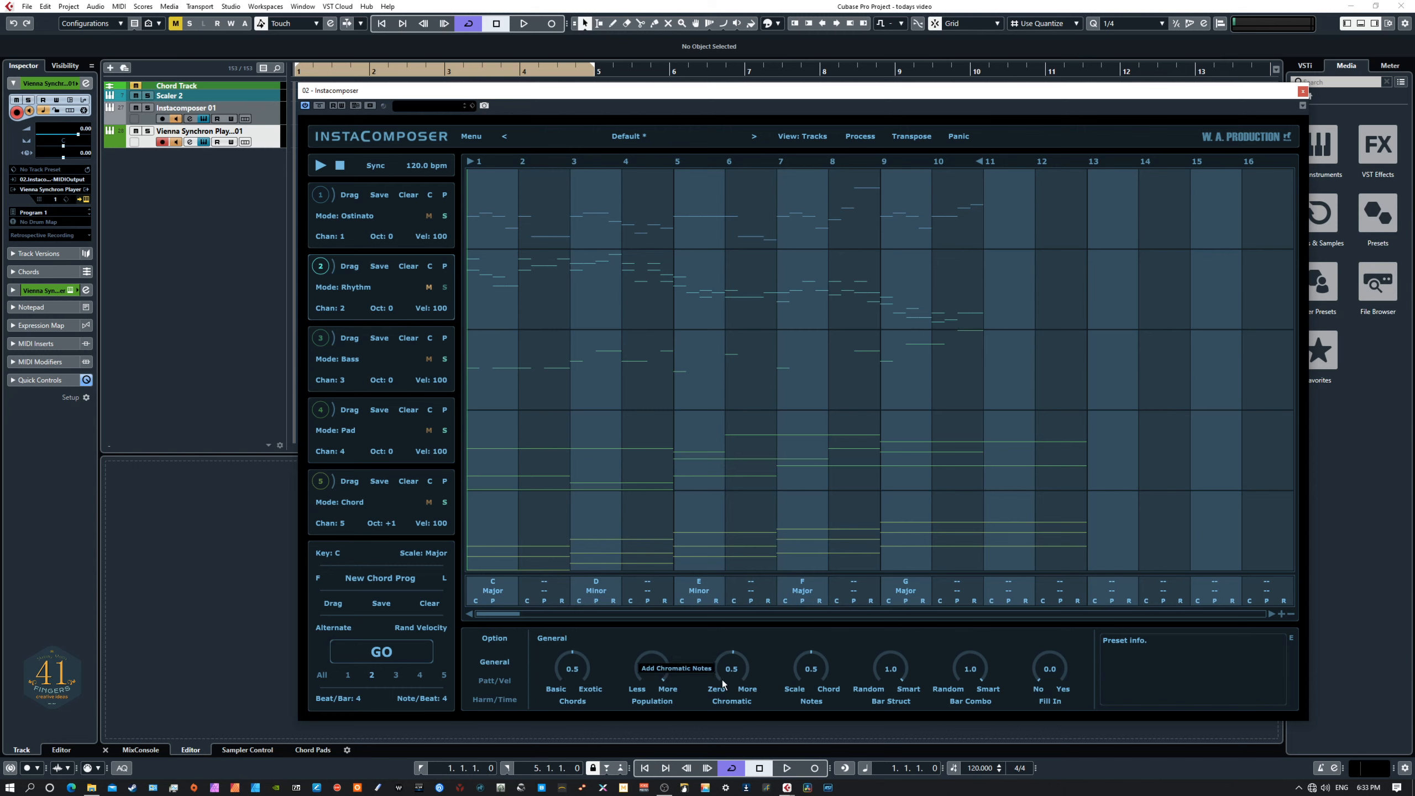
left_click_drag(664, 670, 627, 684)
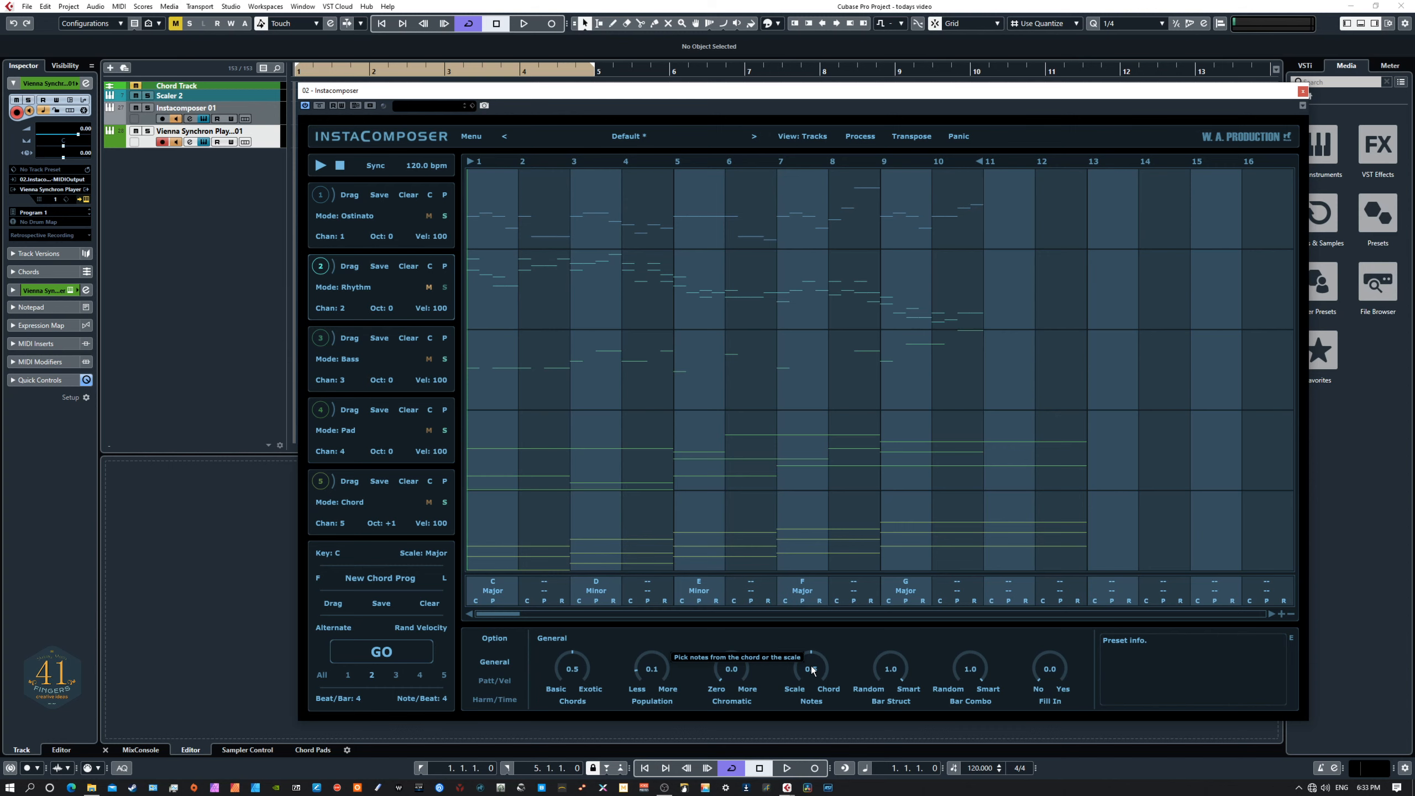
left_click_drag(812, 666, 813, 596)
Step: Set track 2's pattern Length to 0.0, Repeat to 1.0 and Variation to 0.0, and regenerate its rhythm
left_click(498, 681)
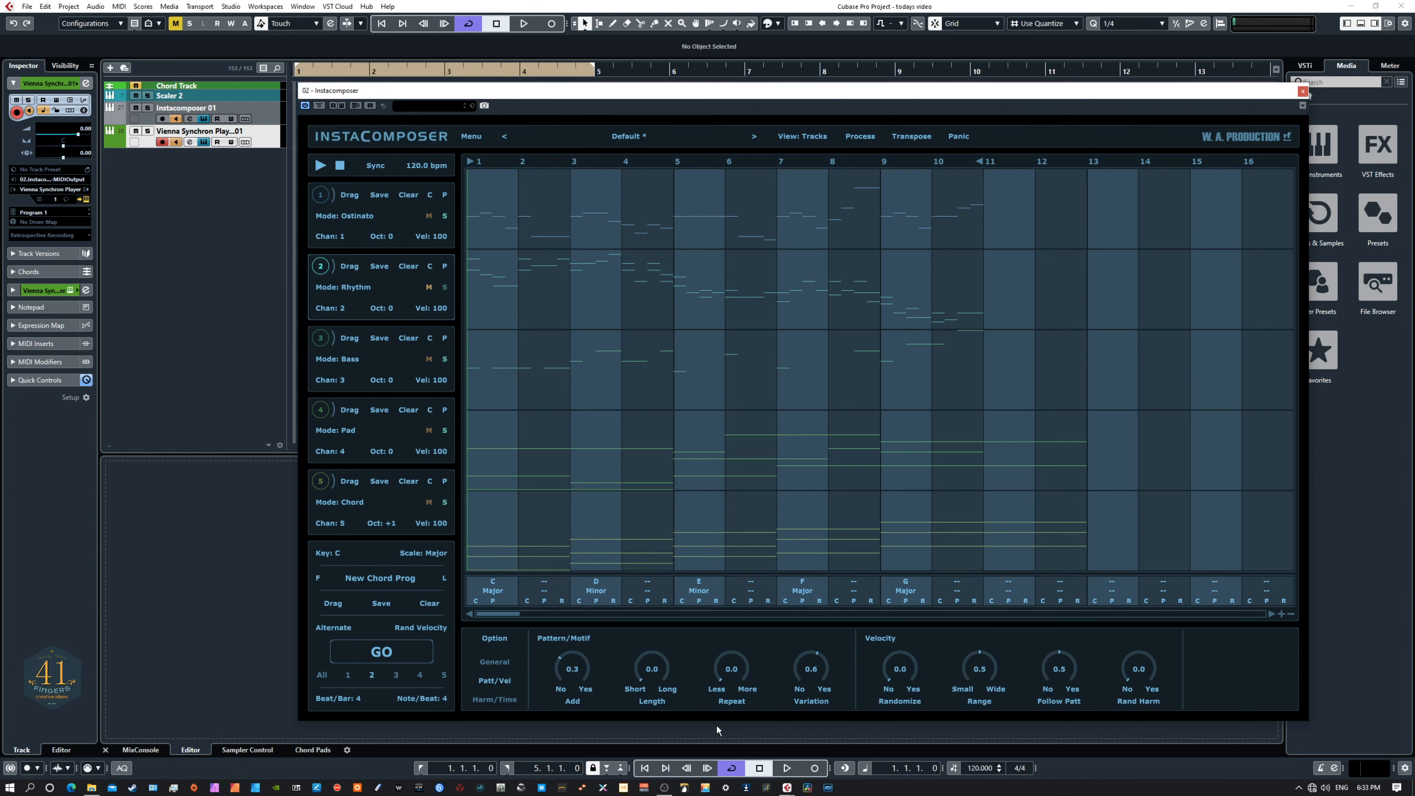
left_click_drag(732, 670, 714, 553)
left_click(381, 653)
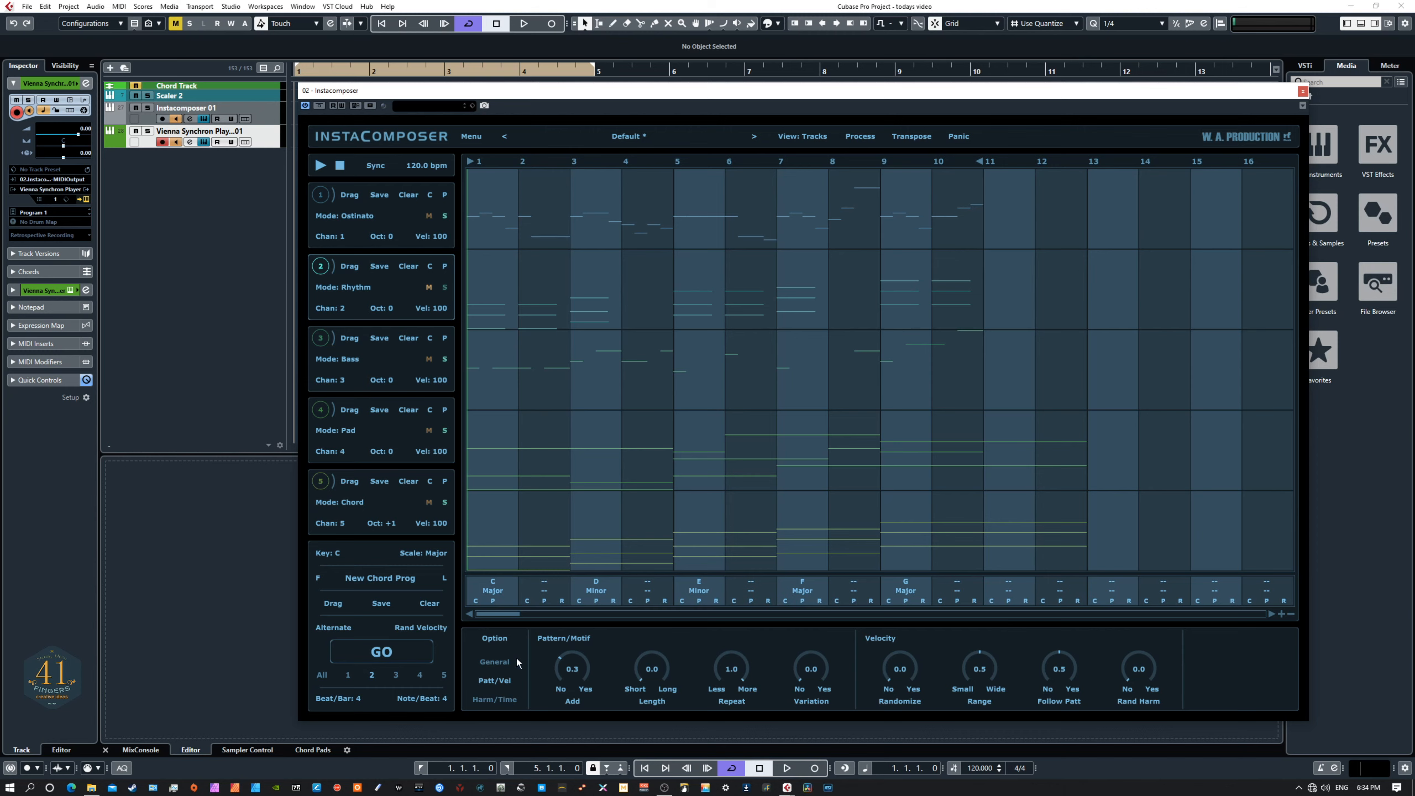
Step: Set track 2's Population to 0.2 and regenerate its rhythm about ten times
left_click(494, 663)
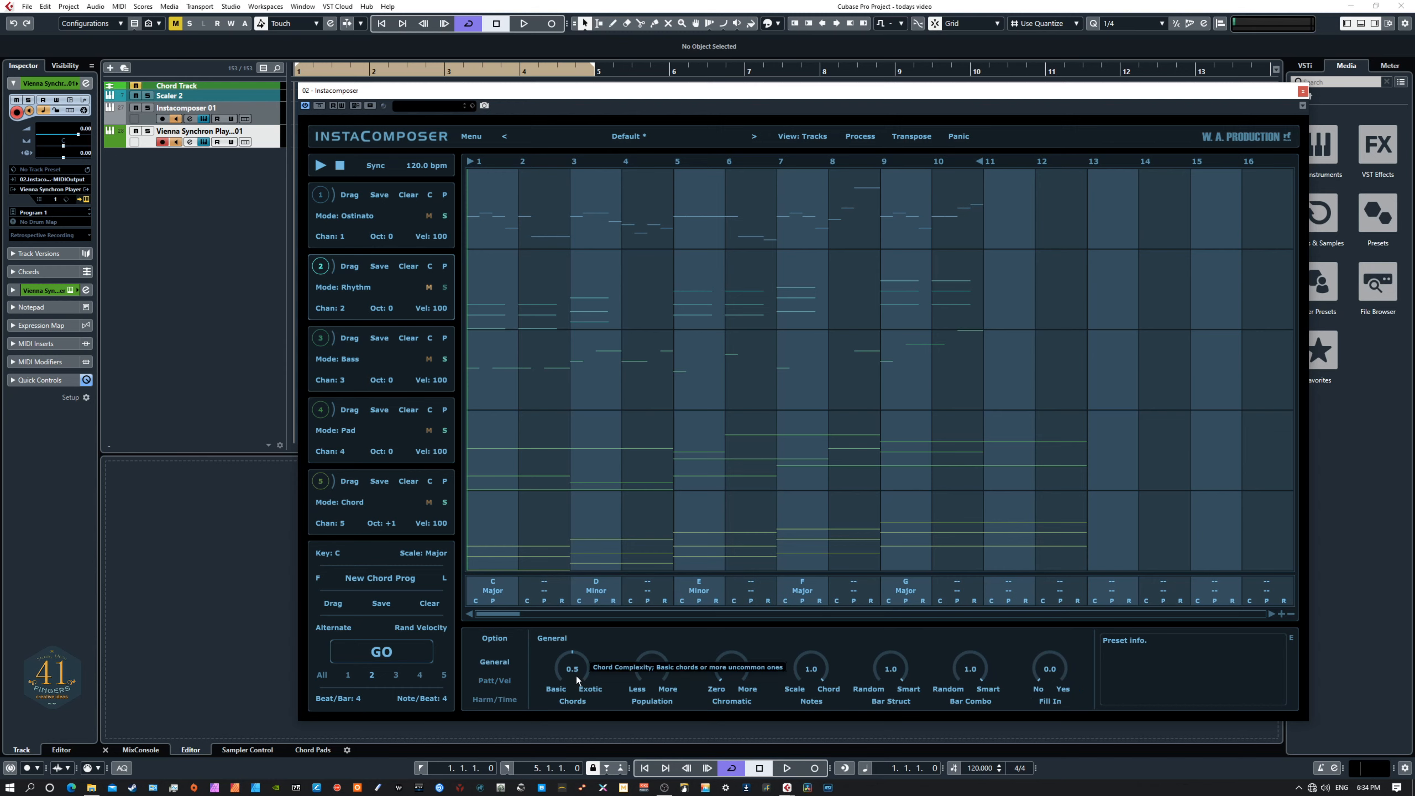
left_click(378, 653)
left_click(378, 654)
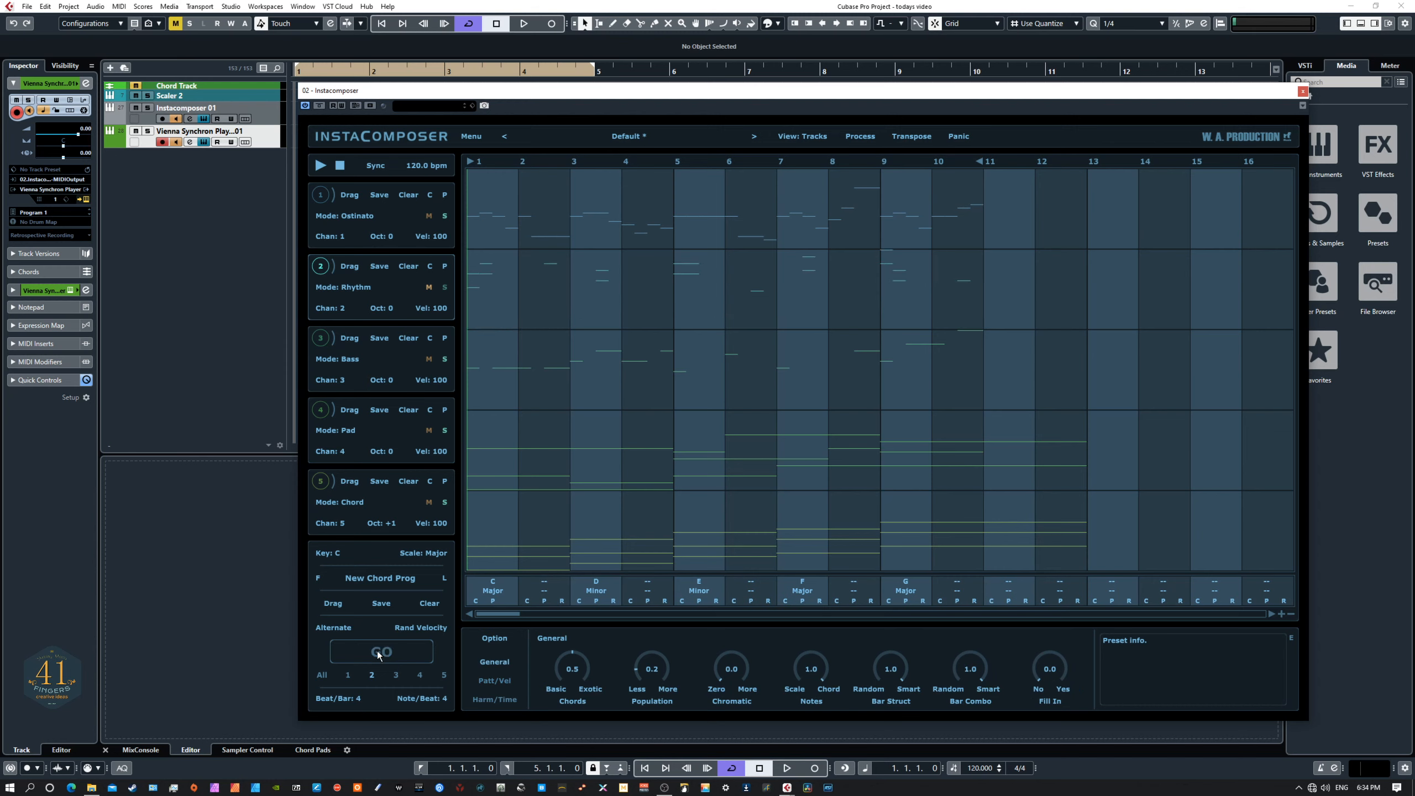
left_click(378, 653)
left_click(378, 654)
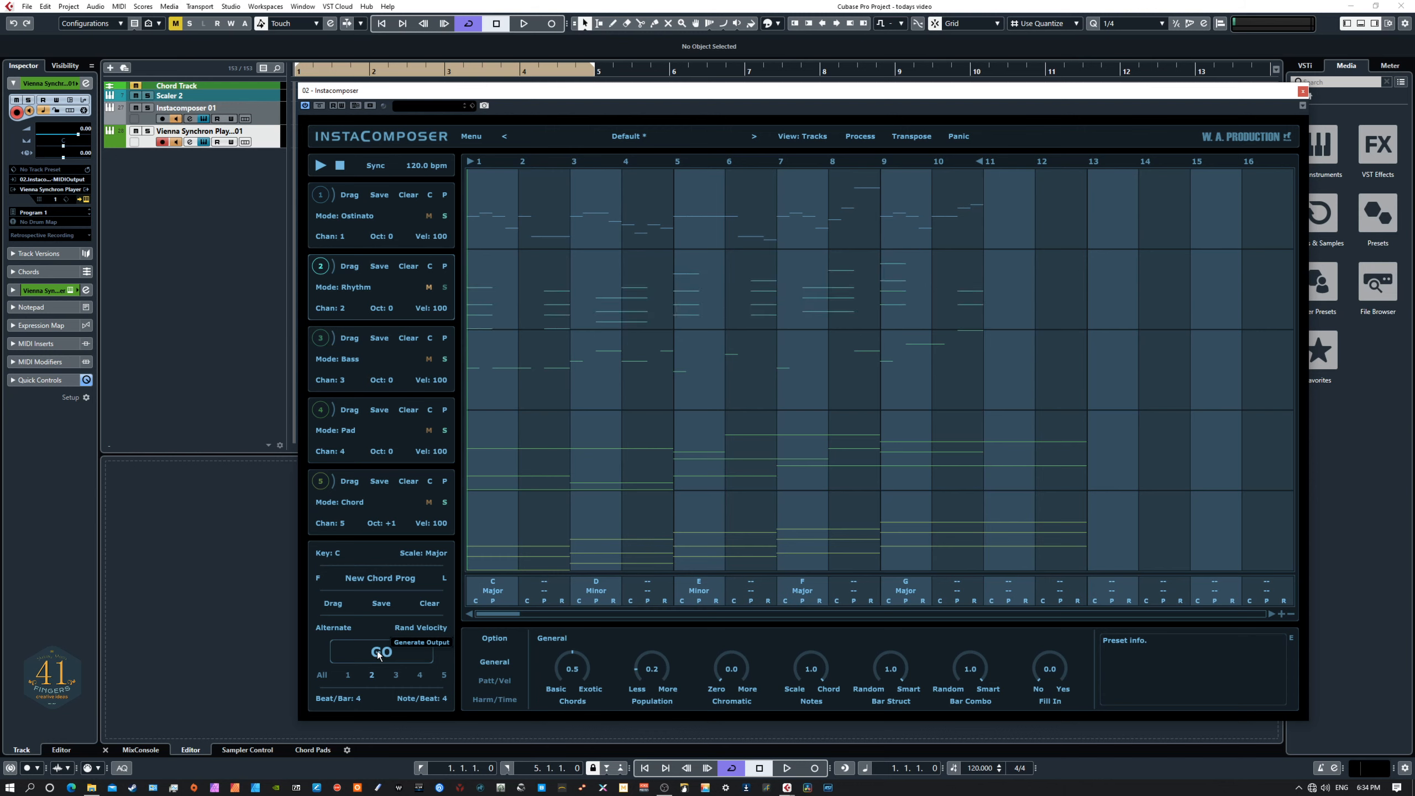
left_click(379, 653)
left_click(378, 653)
left_click(378, 653)
left_click(378, 653)
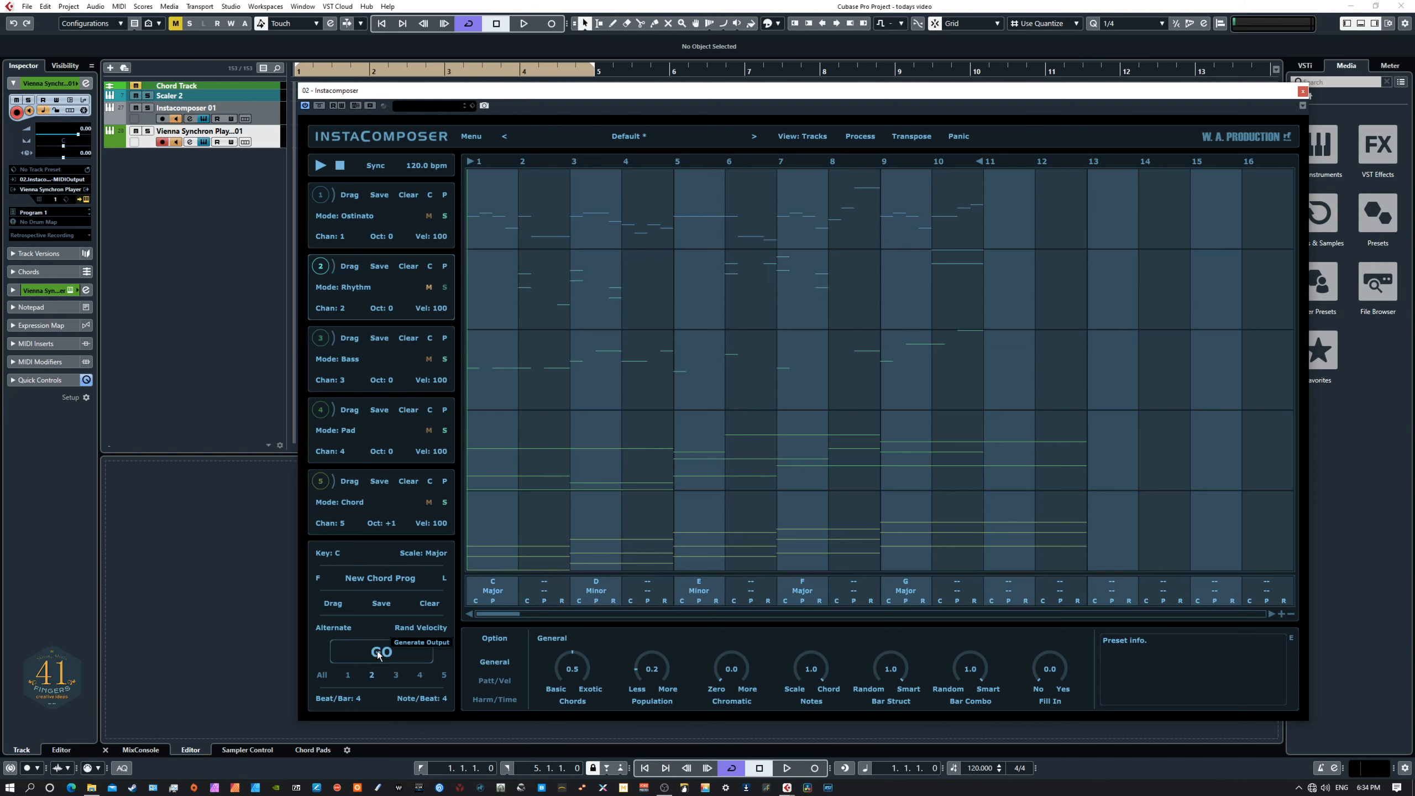
left_click(378, 654)
left_click(378, 654)
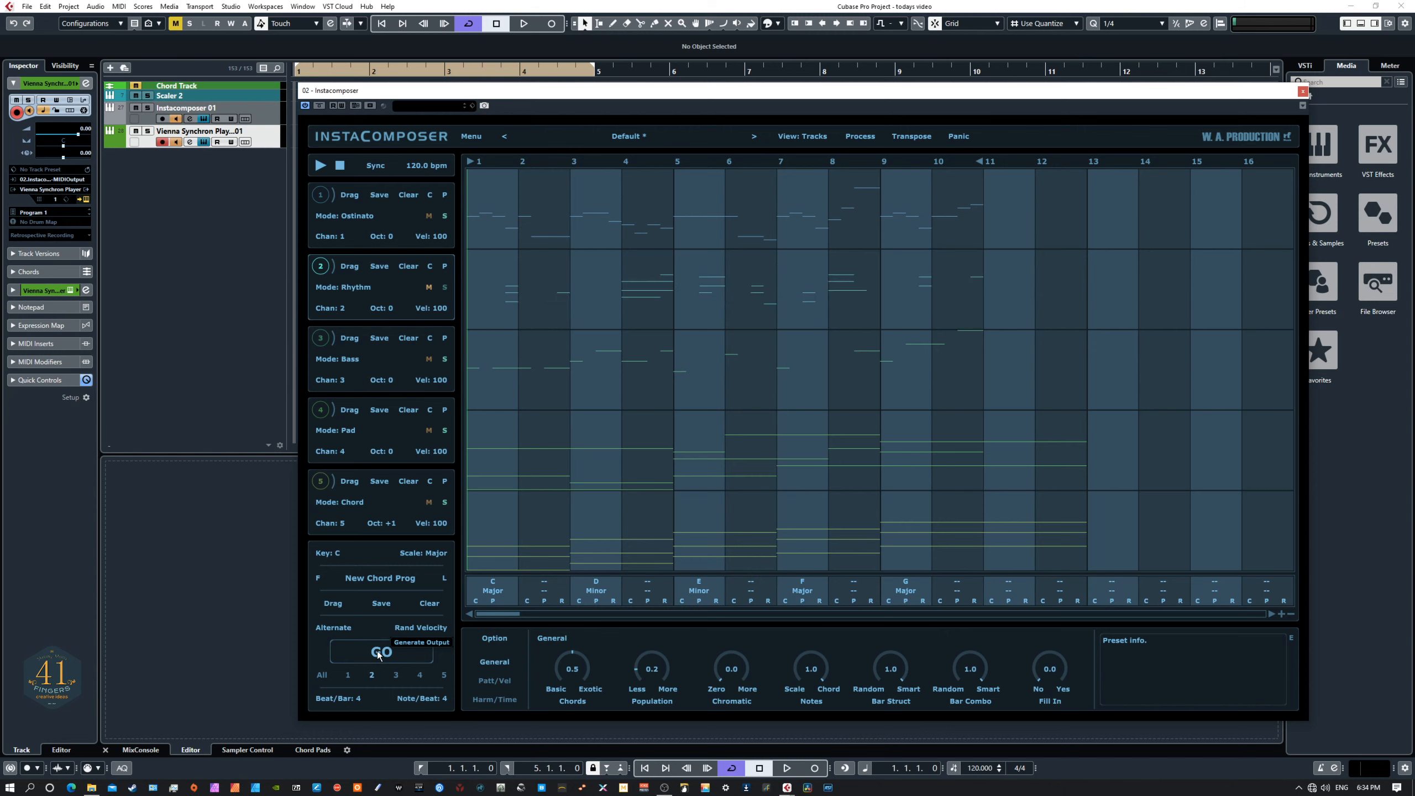
Step: Audition the newly generated rhythm and show track 2 in the Editor view
left_click(321, 166)
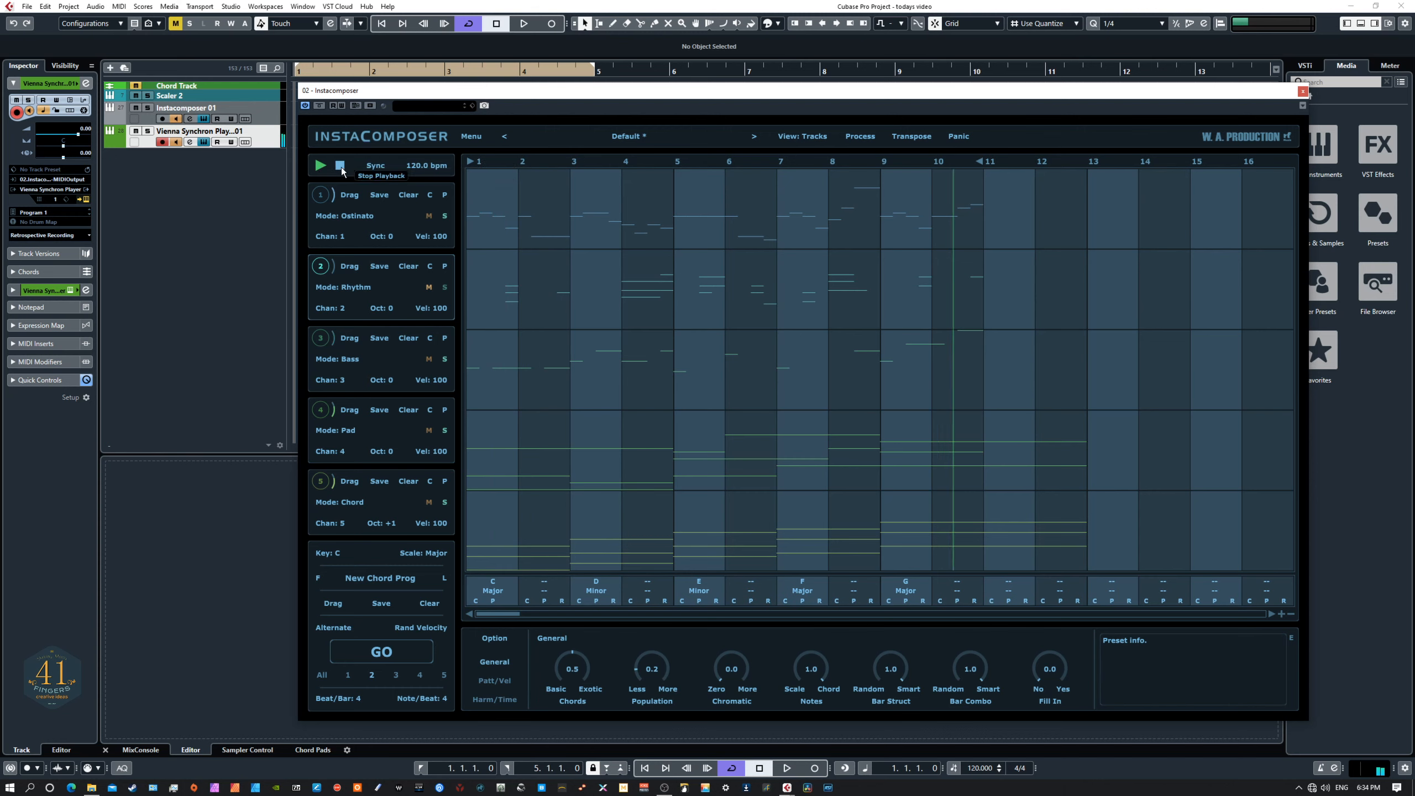
left_click(340, 165)
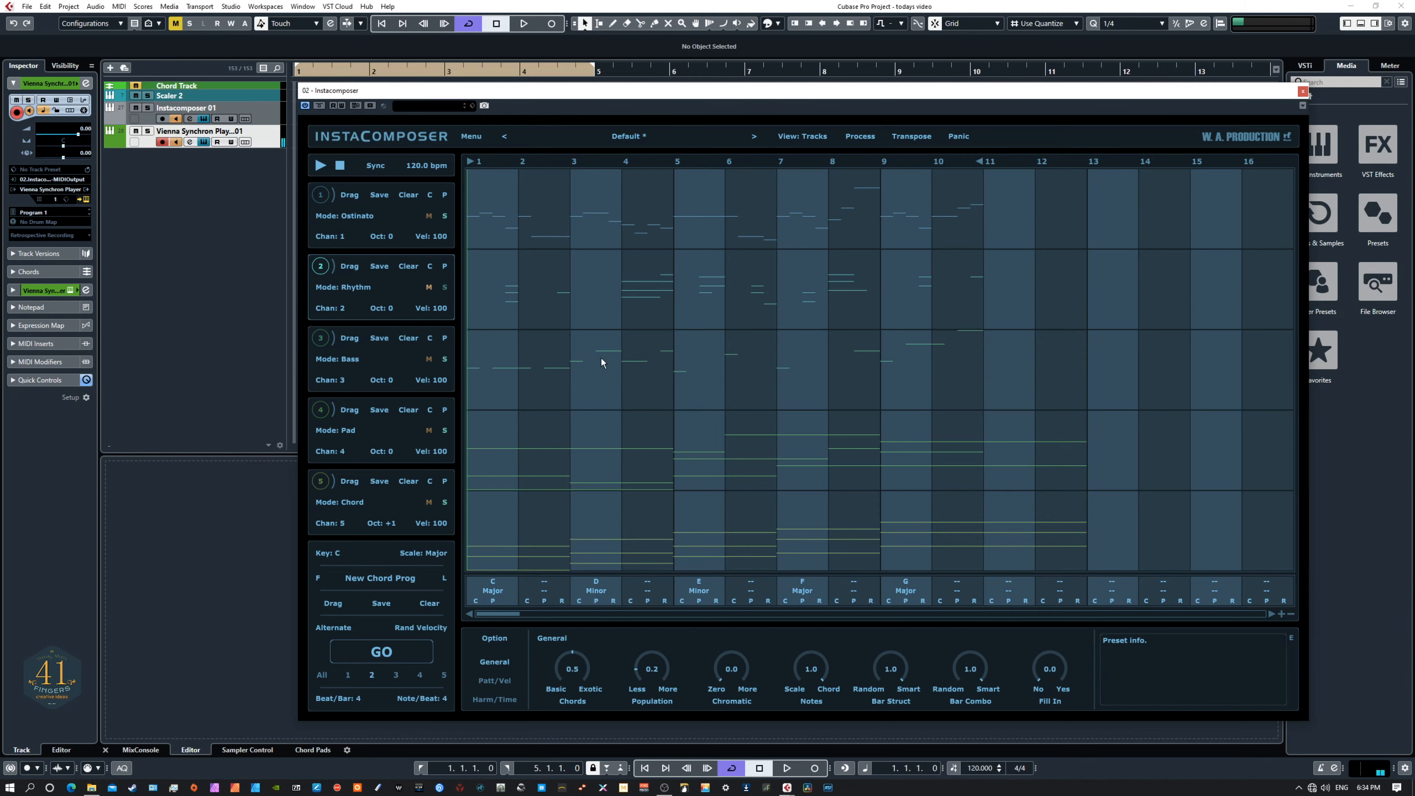
left_click(803, 136)
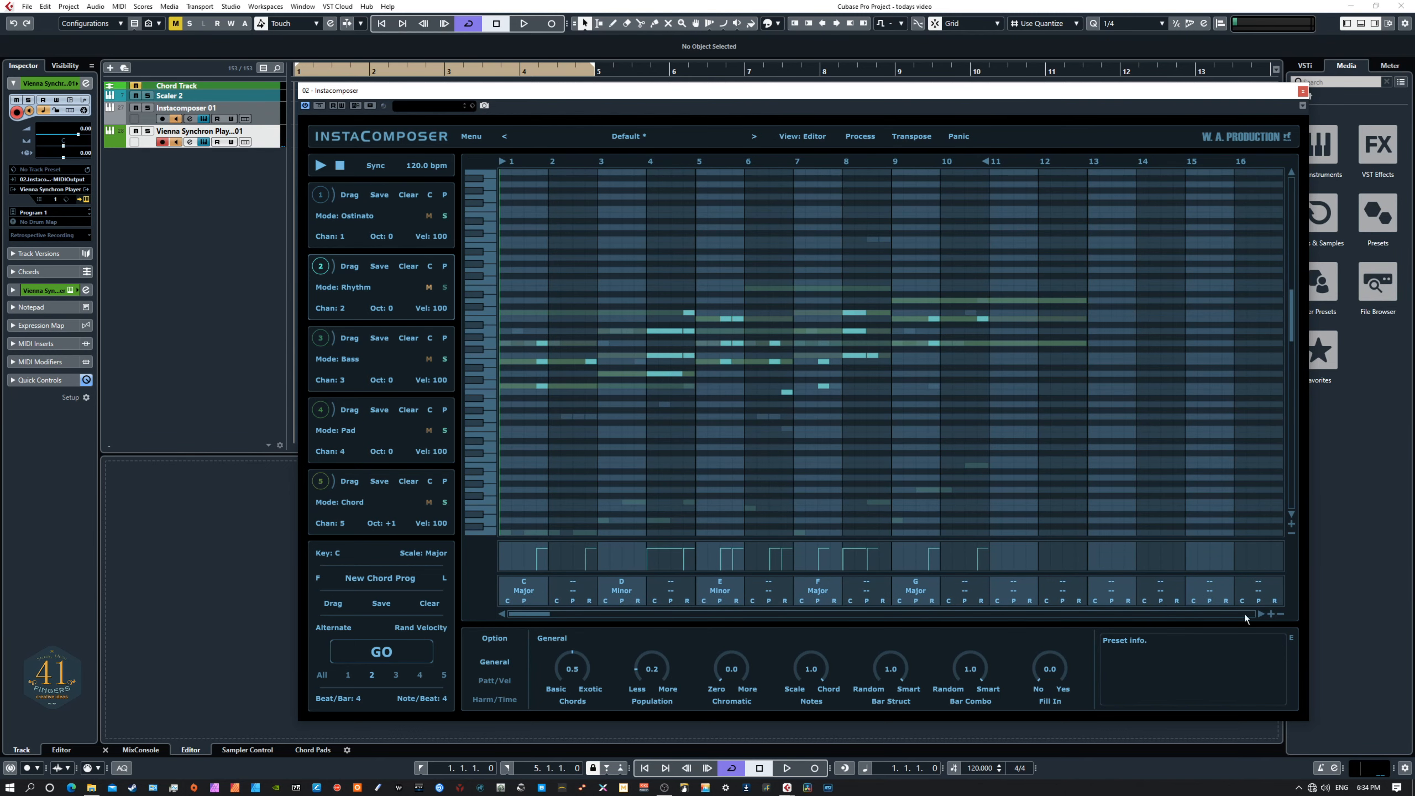
Step: Raise the highest note of track 2's rhythm in bar 4 and move a longer note there one beat later at a higher pitch
left_click(1279, 615)
left_click(1279, 615)
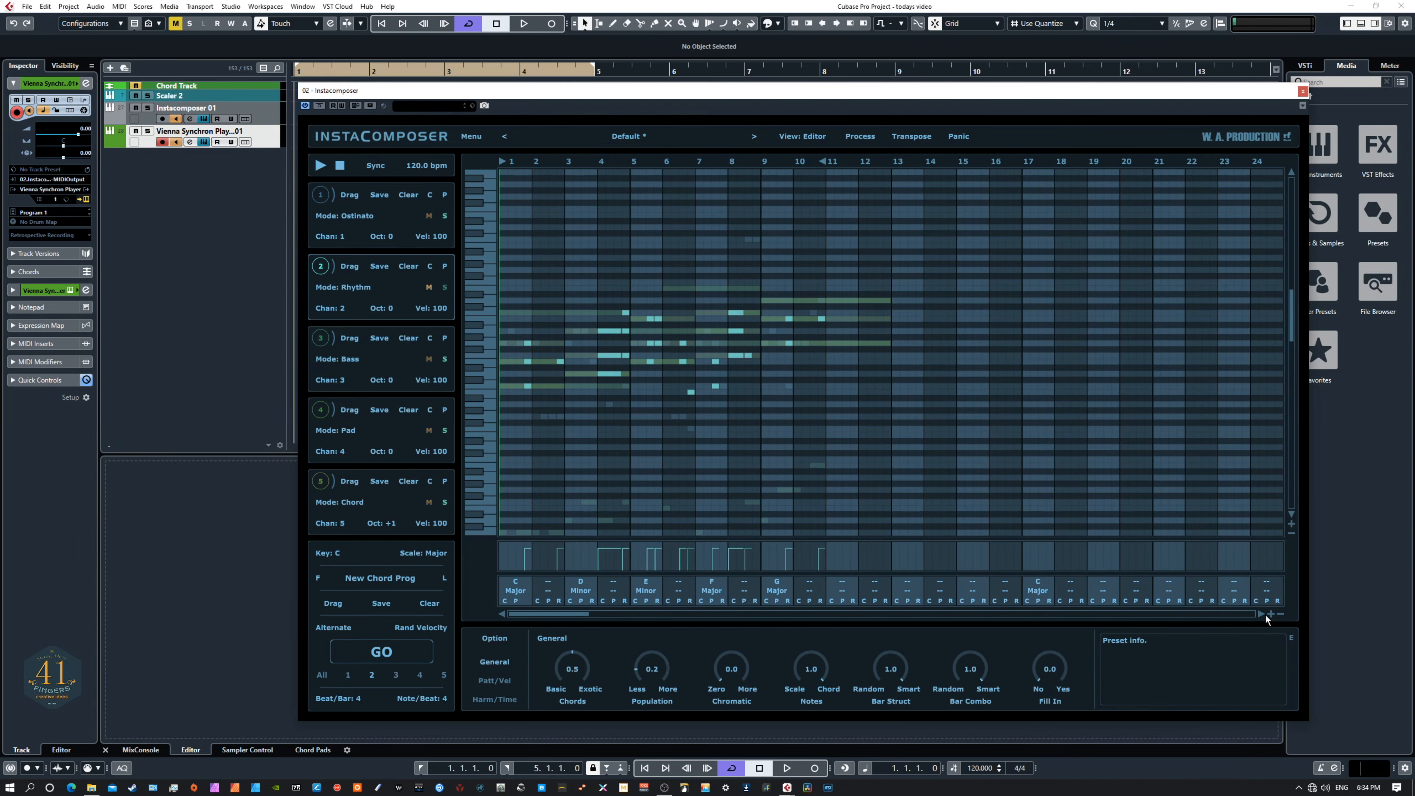
left_click(1273, 615)
left_click(1272, 615)
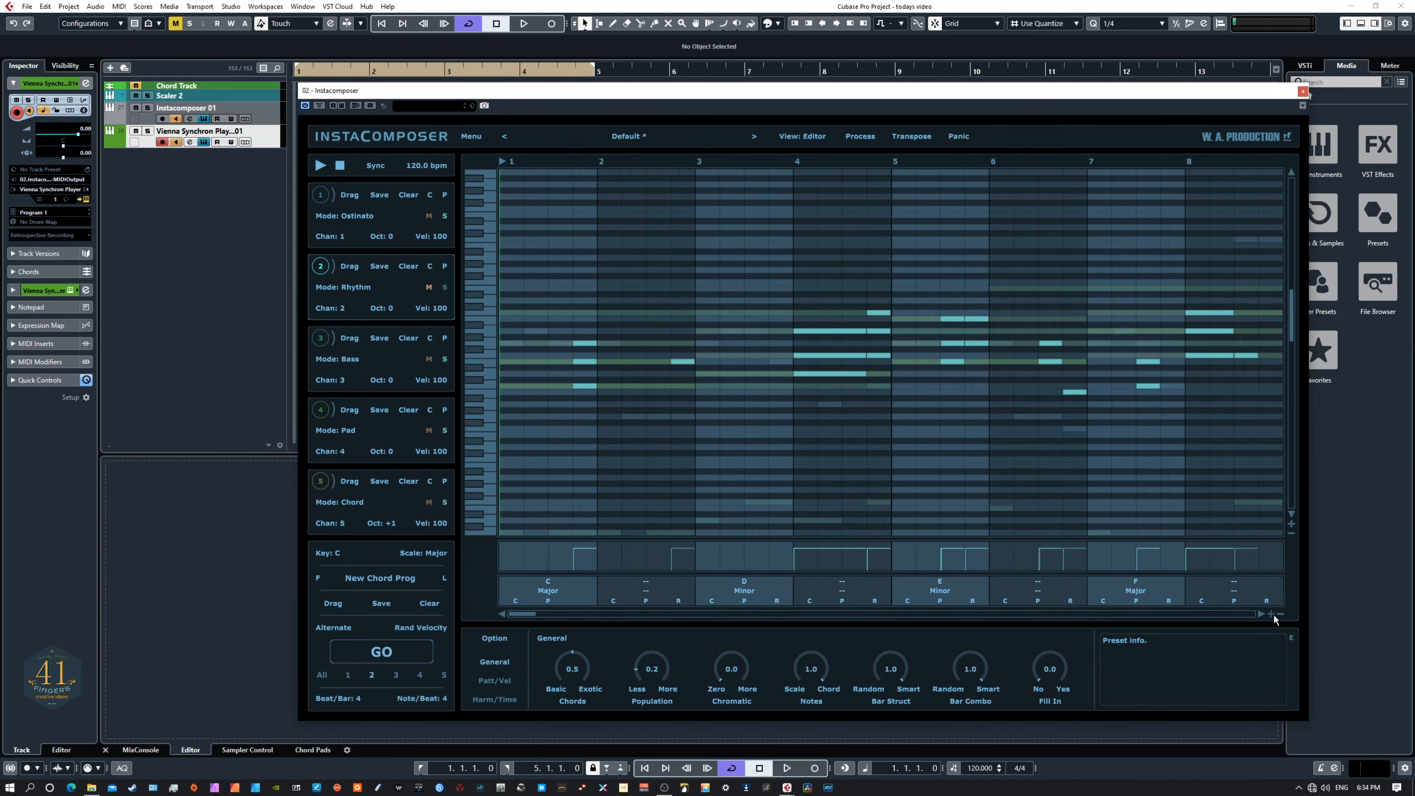
left_click(1273, 615)
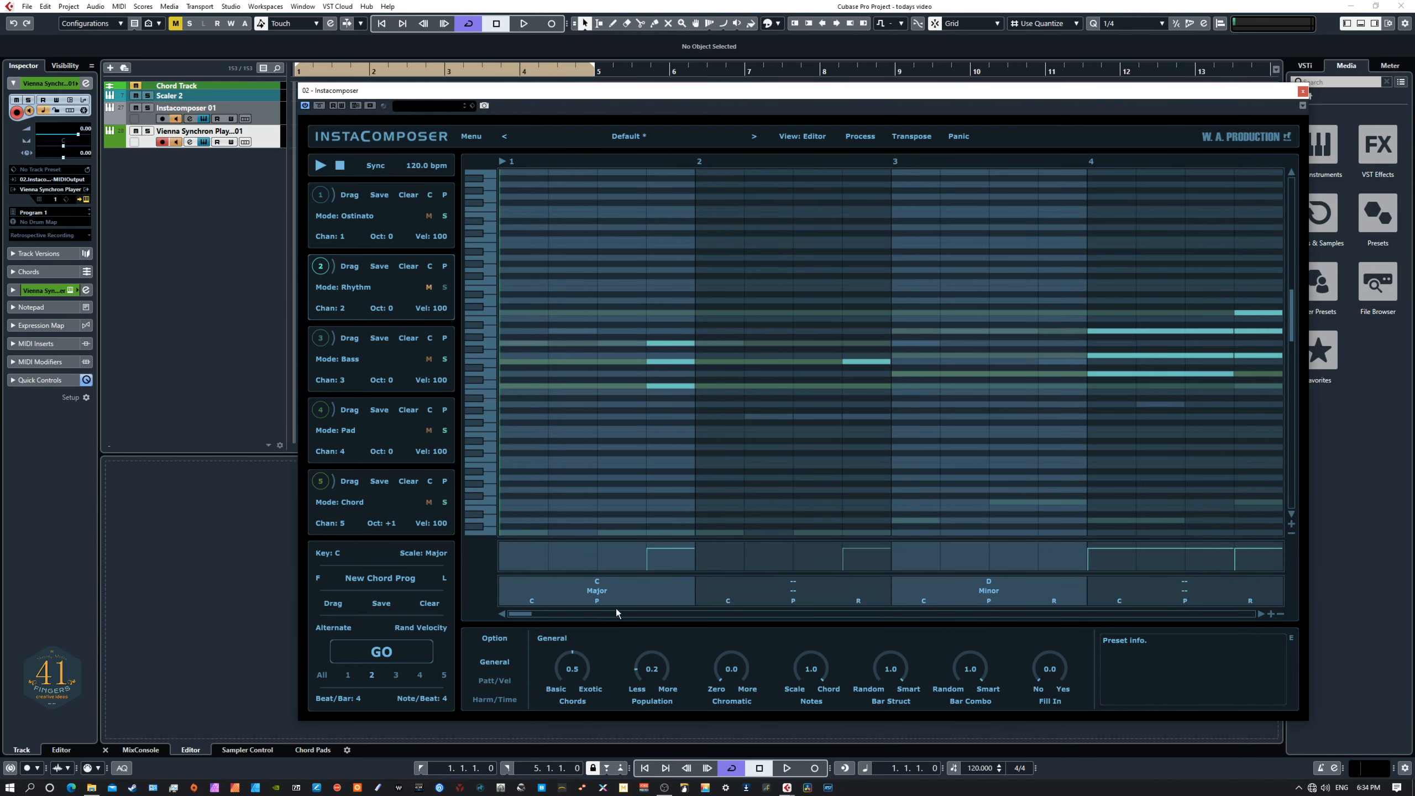
left_click_drag(522, 613, 576, 613)
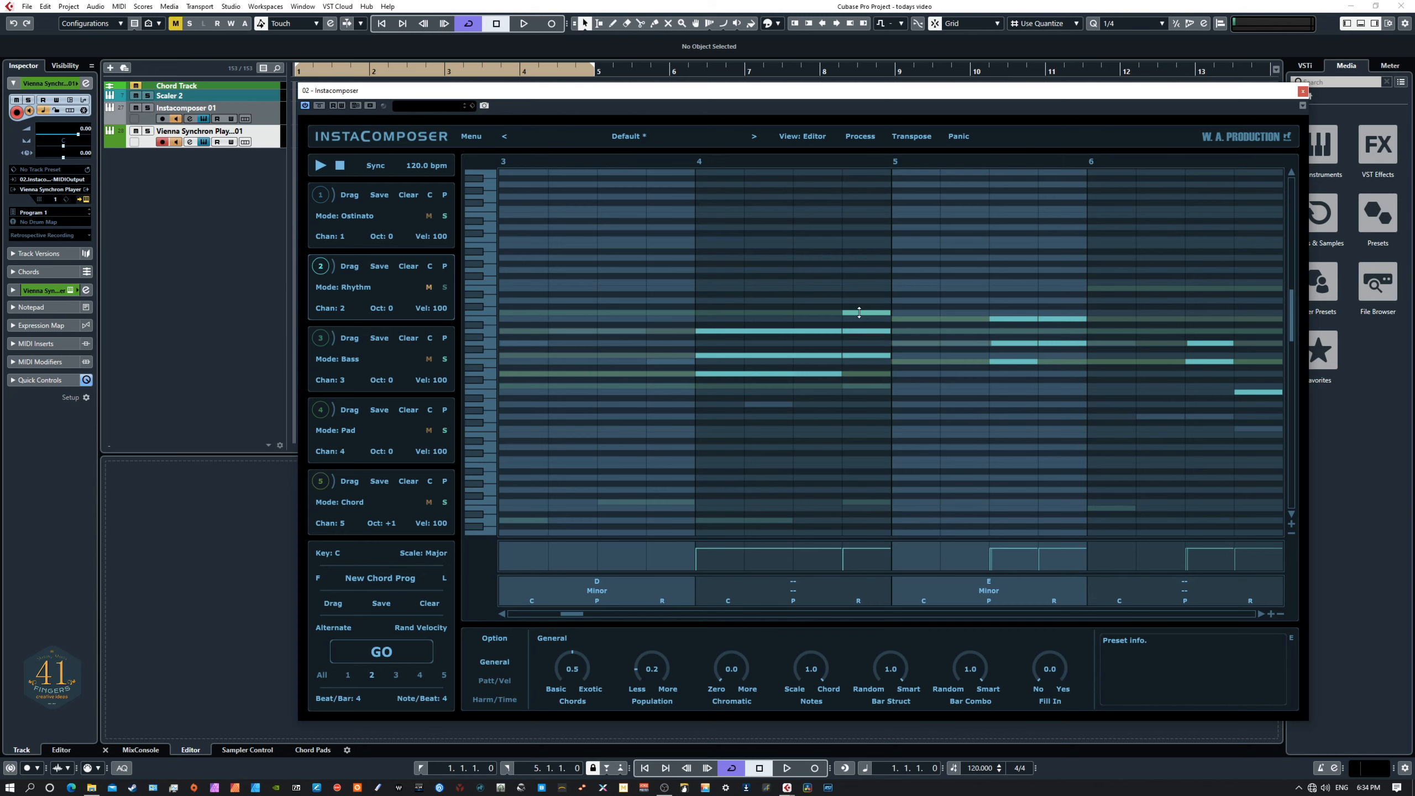
mouse_move(859, 313)
left_mouse_down()
mouse_move(853, 212)
mouse_move(853, 287)
left_mouse_up()
left_click_drag(818, 336, 775, 302)
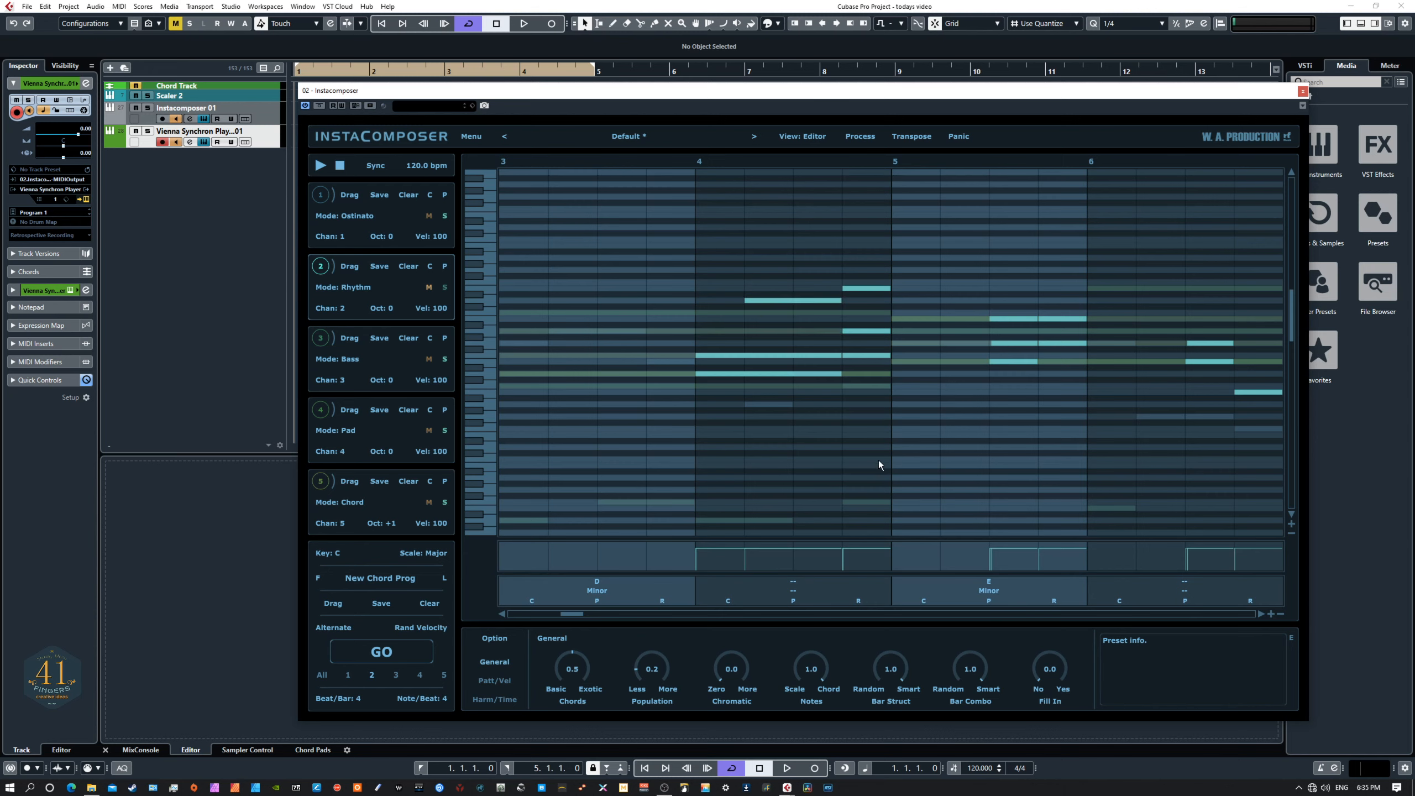
Step: Switch Instacomposer to the Tracks view and audition the edited rhythm across the whole chord progression
left_click(814, 142)
left_click(321, 168)
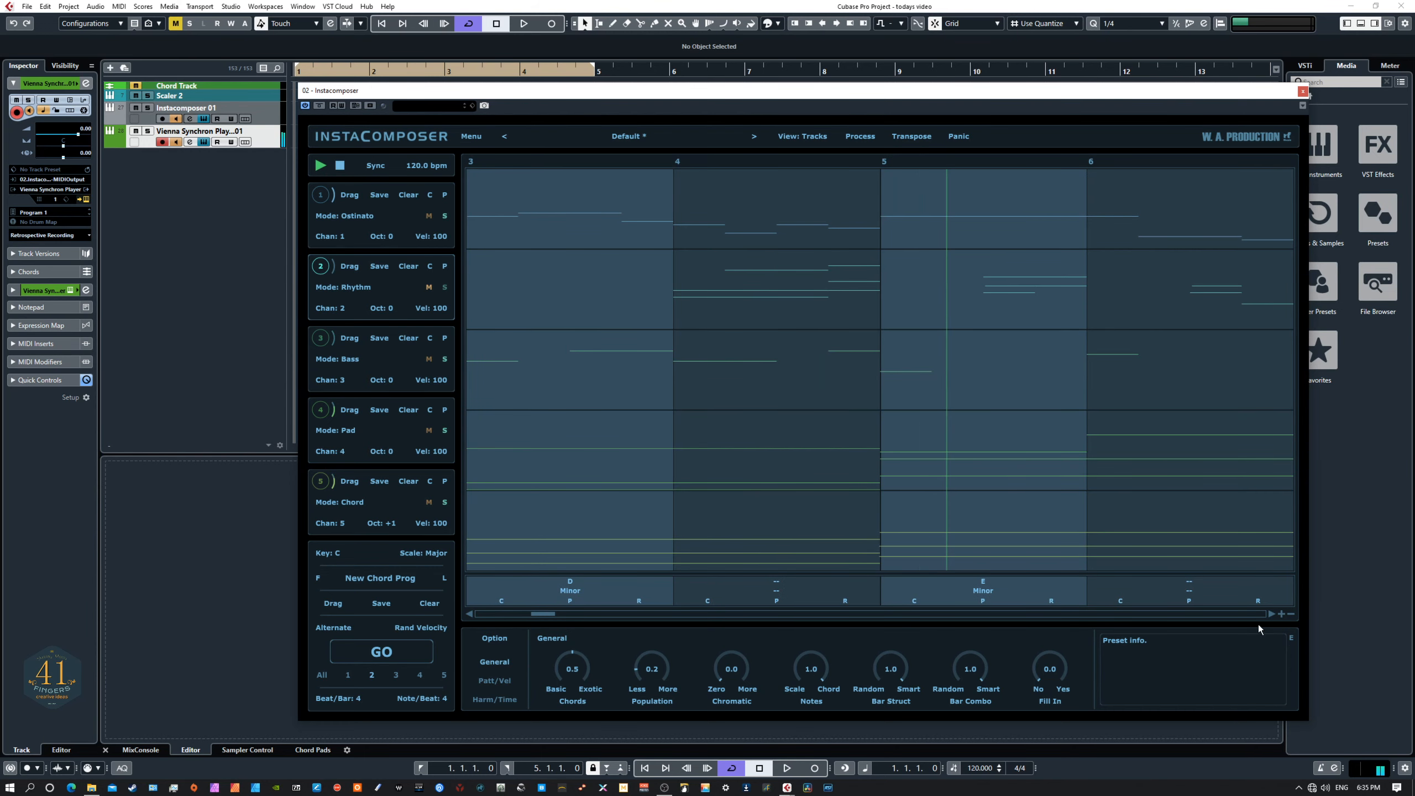
left_click(1291, 615)
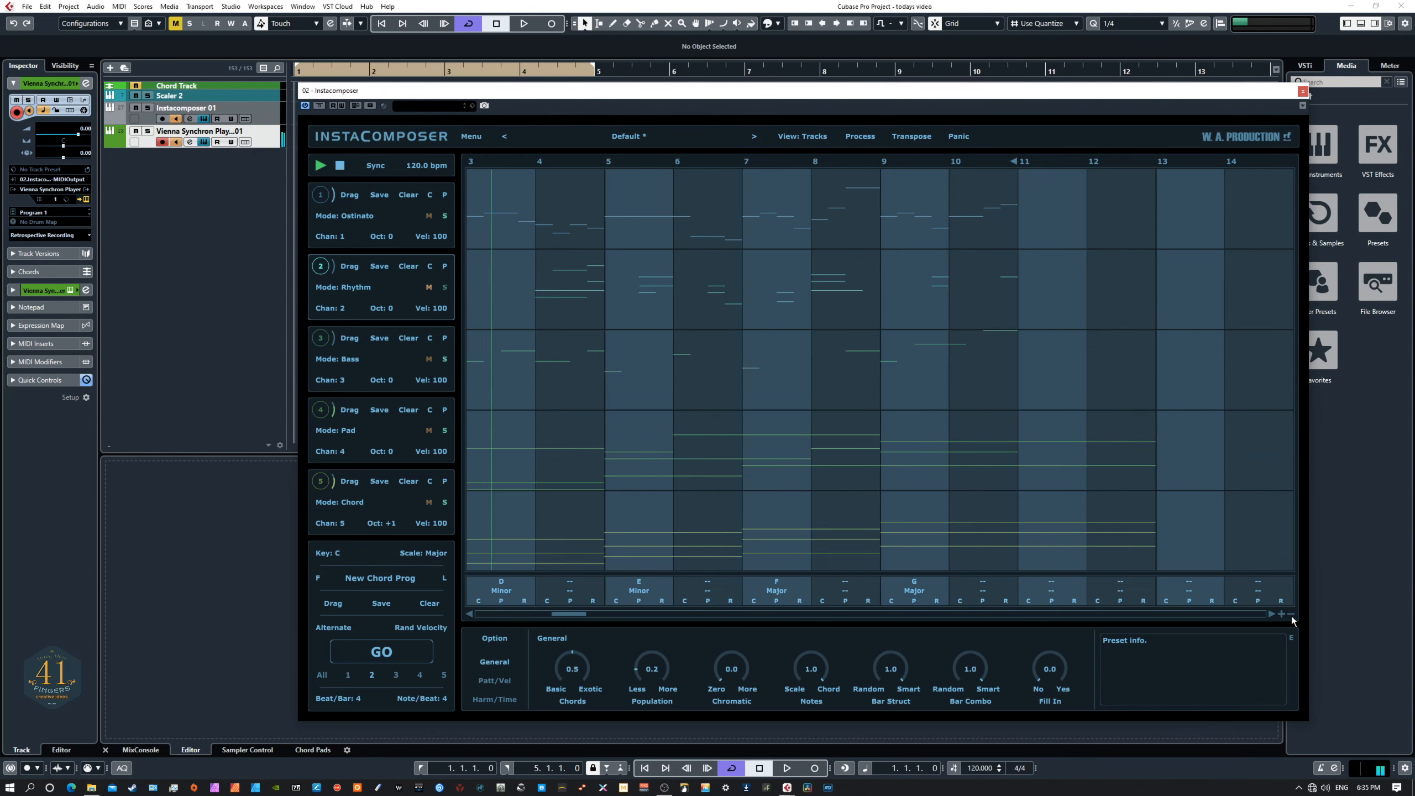
left_click(1292, 615)
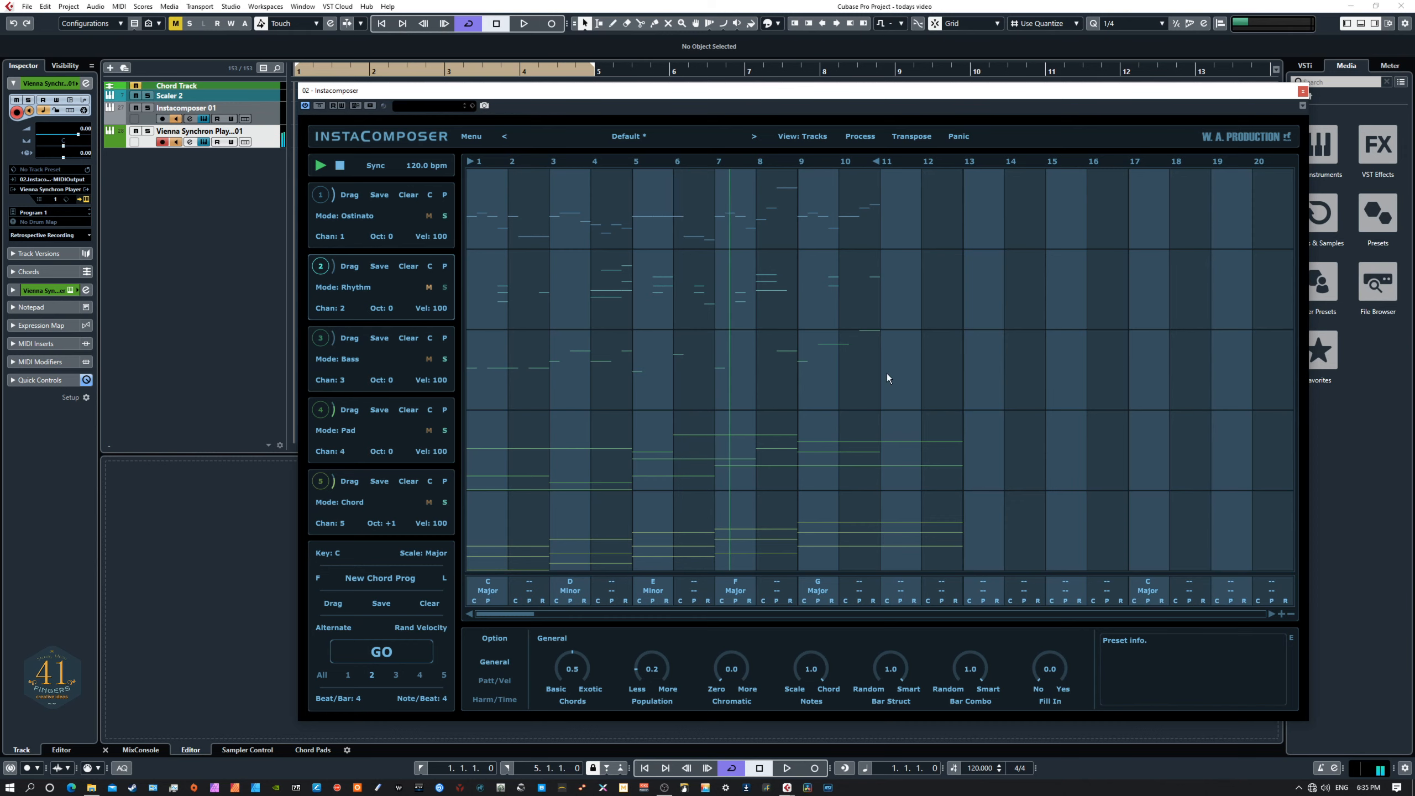
left_click(341, 166)
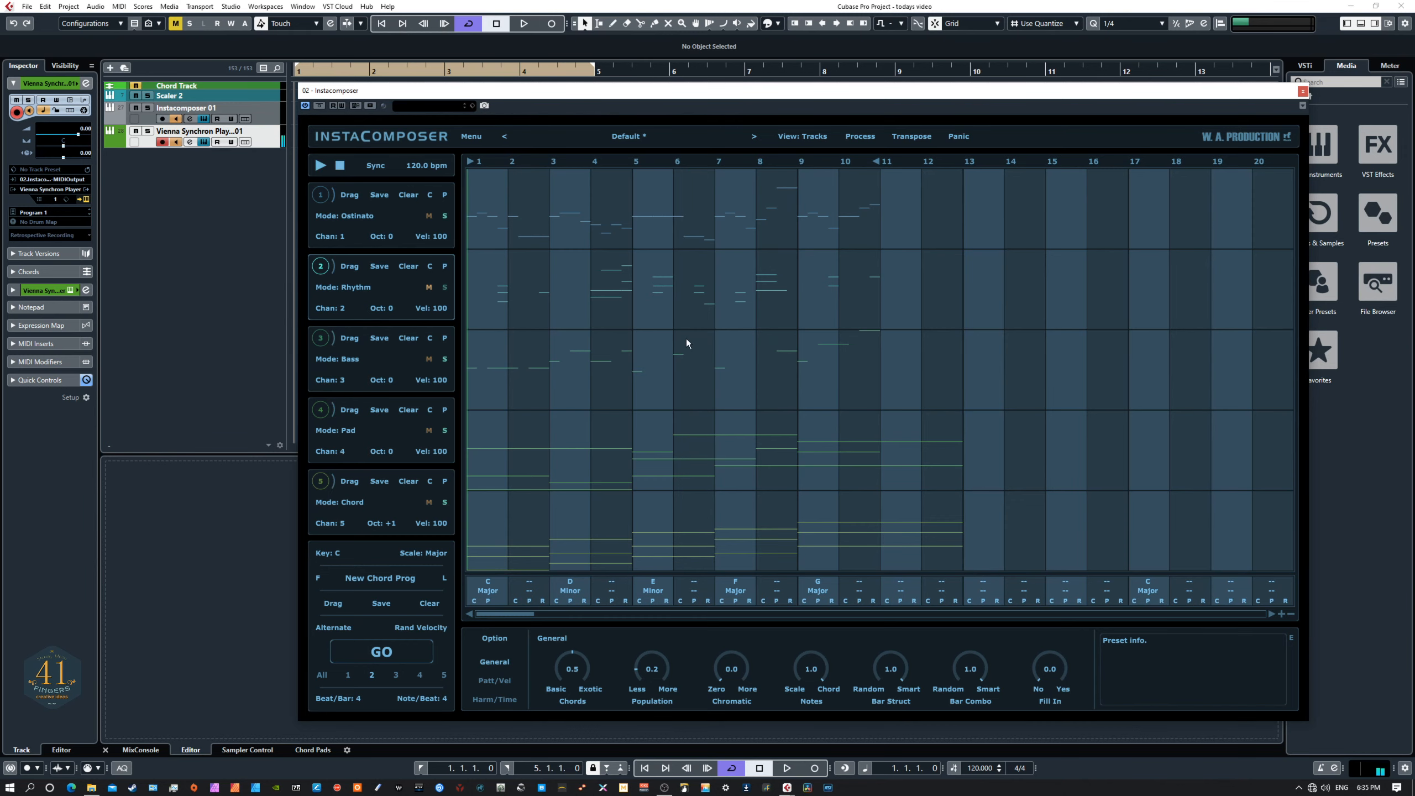
Step: Set tracks 2, 3 and 4 to Ostinato mode and generate new parts for all tracks together
left_click_drag(541, 93, 607, 99)
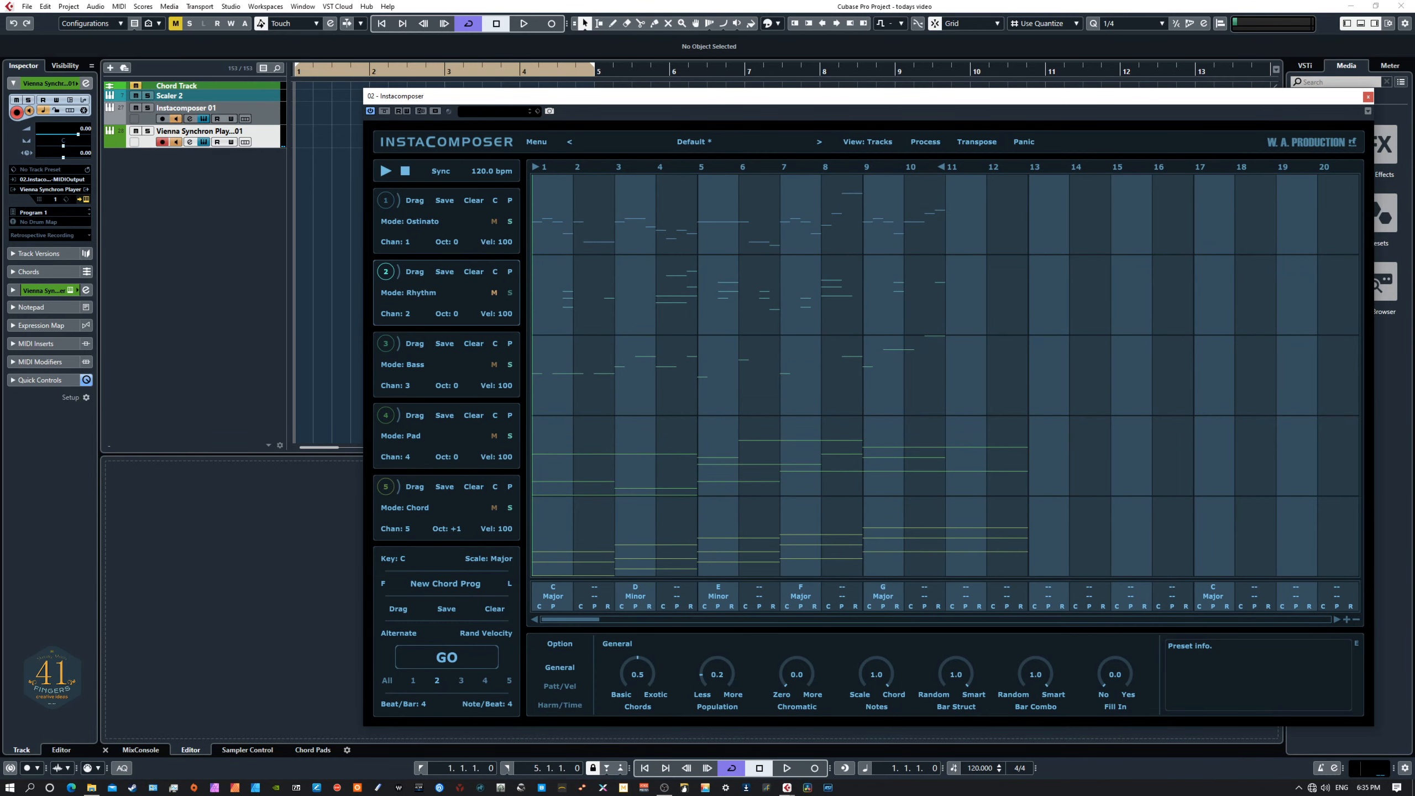
left_click_drag(0, 287, 0, 186)
left_click_drag(604, 98, 652, 86)
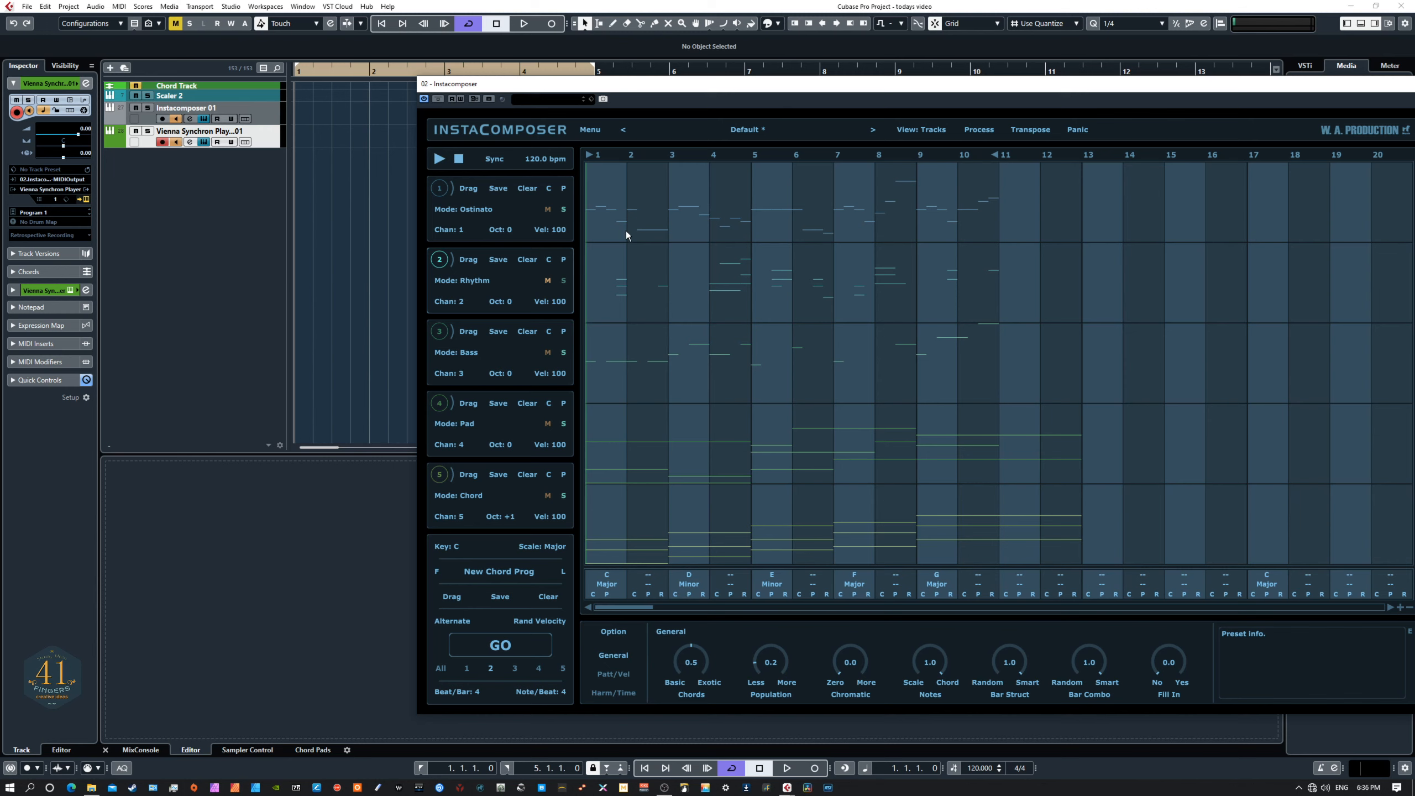
left_click(476, 281)
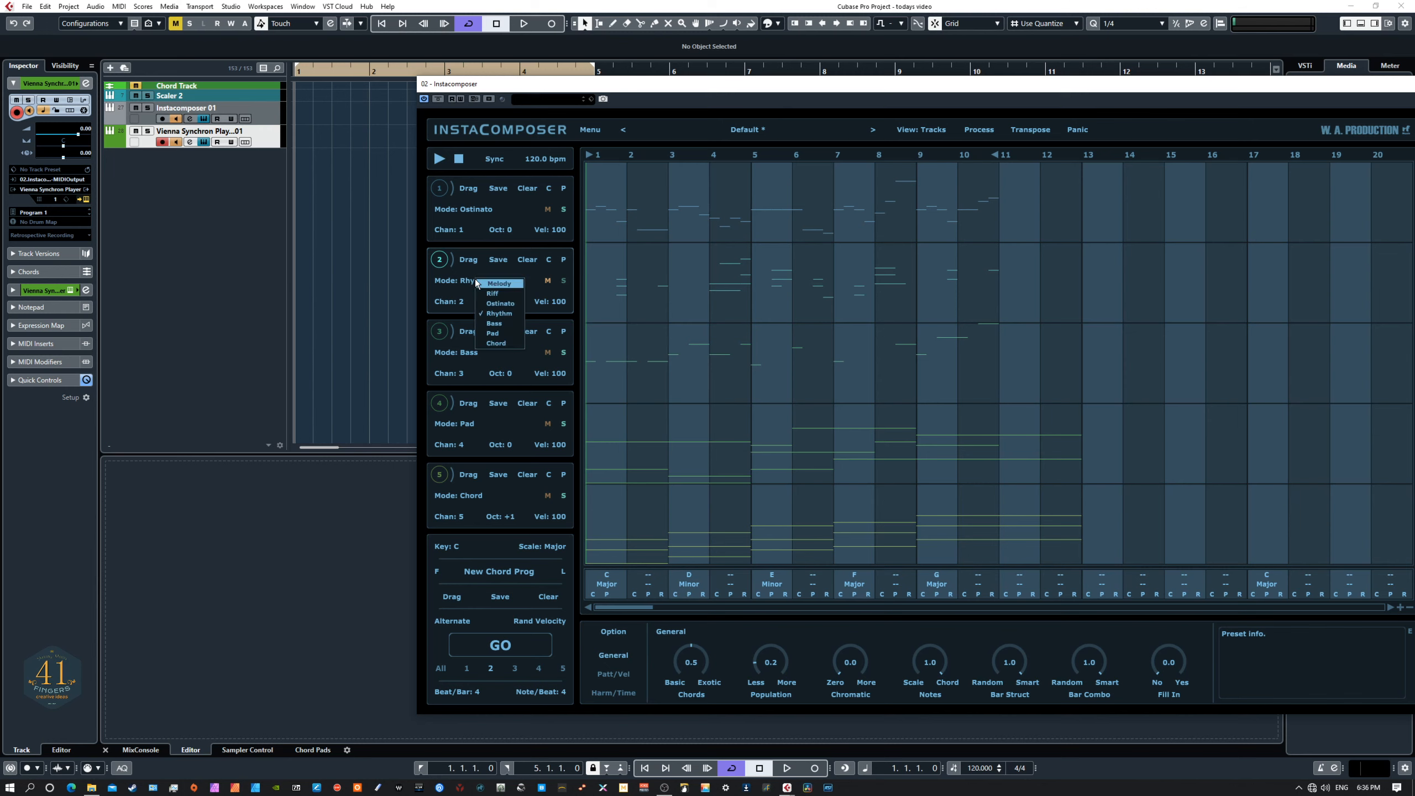
left_click(490, 302)
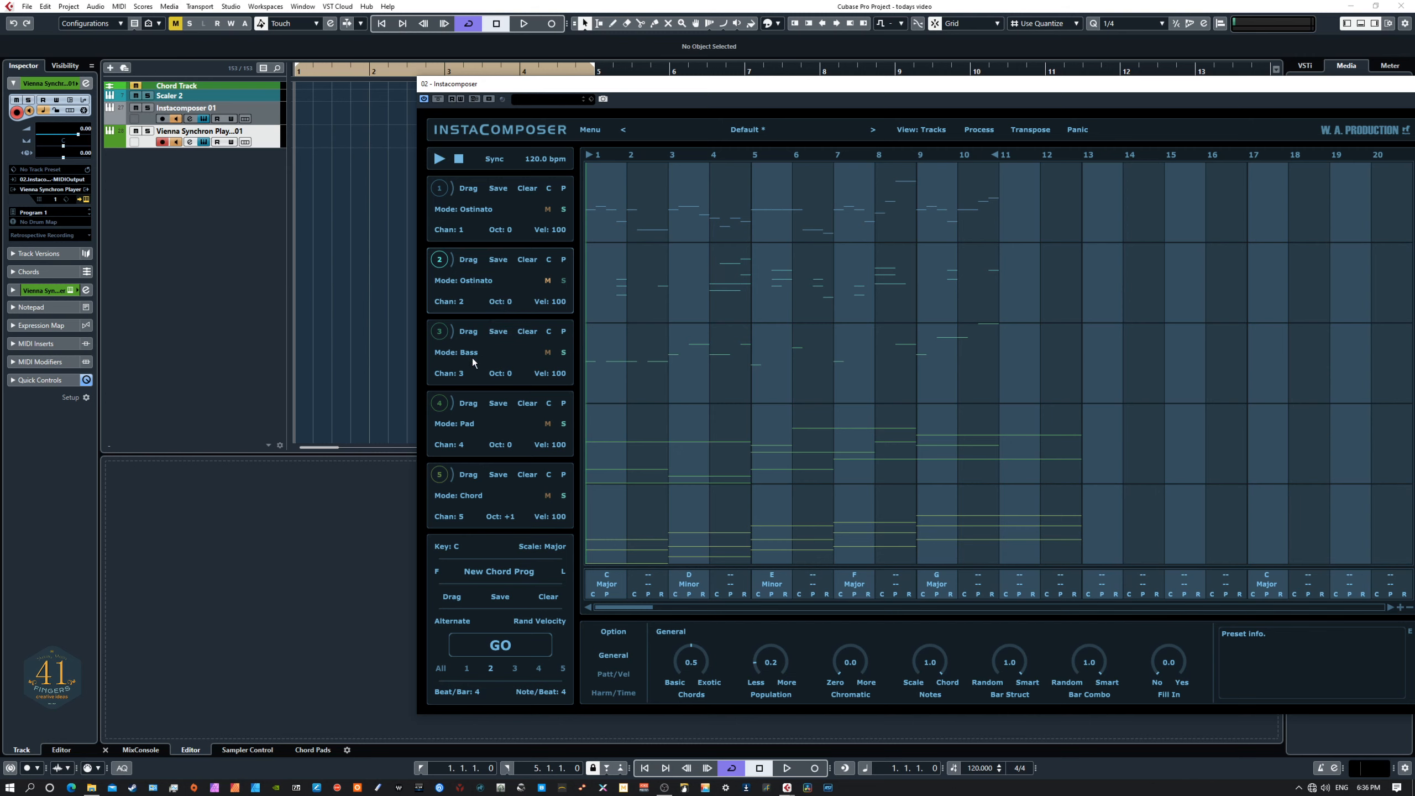
left_click(471, 353)
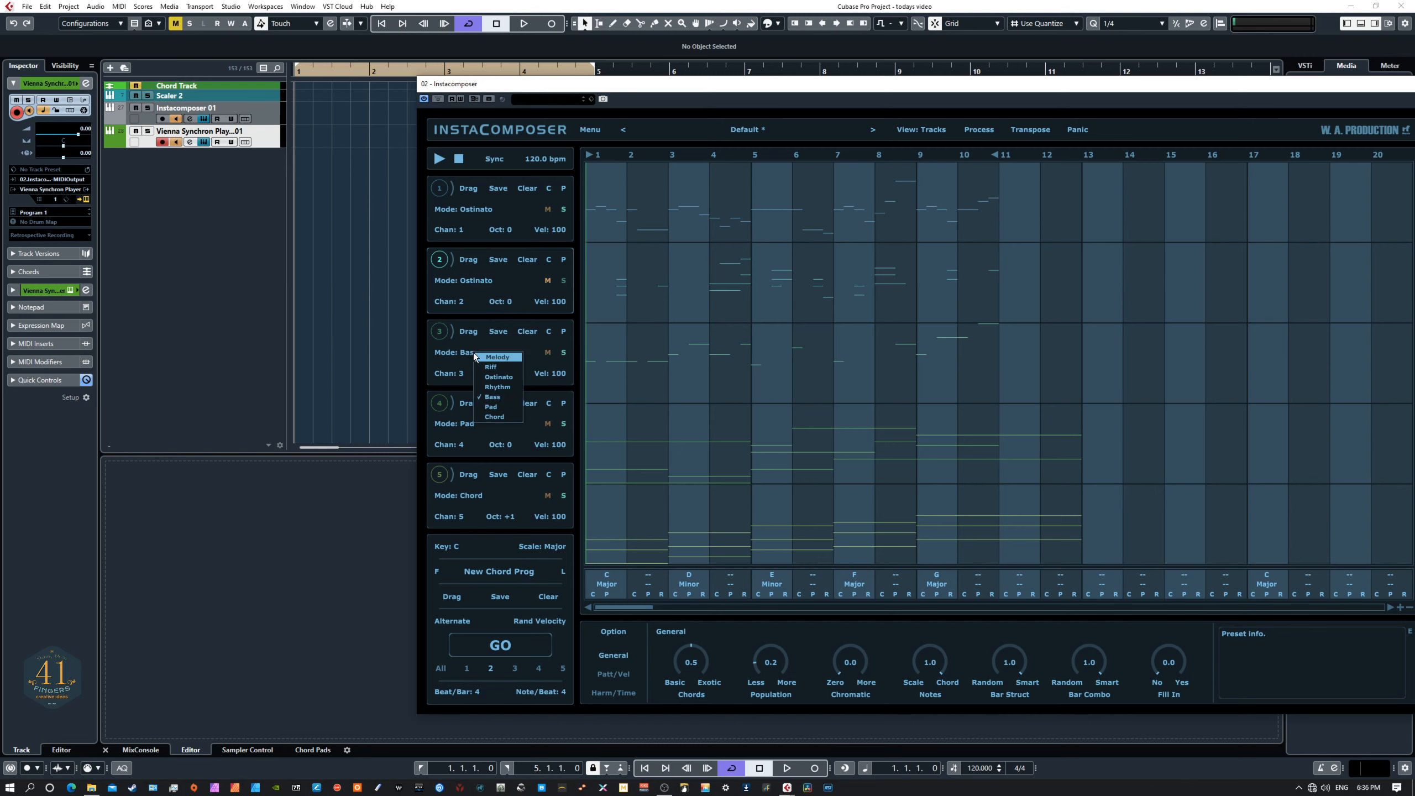
left_click(499, 378)
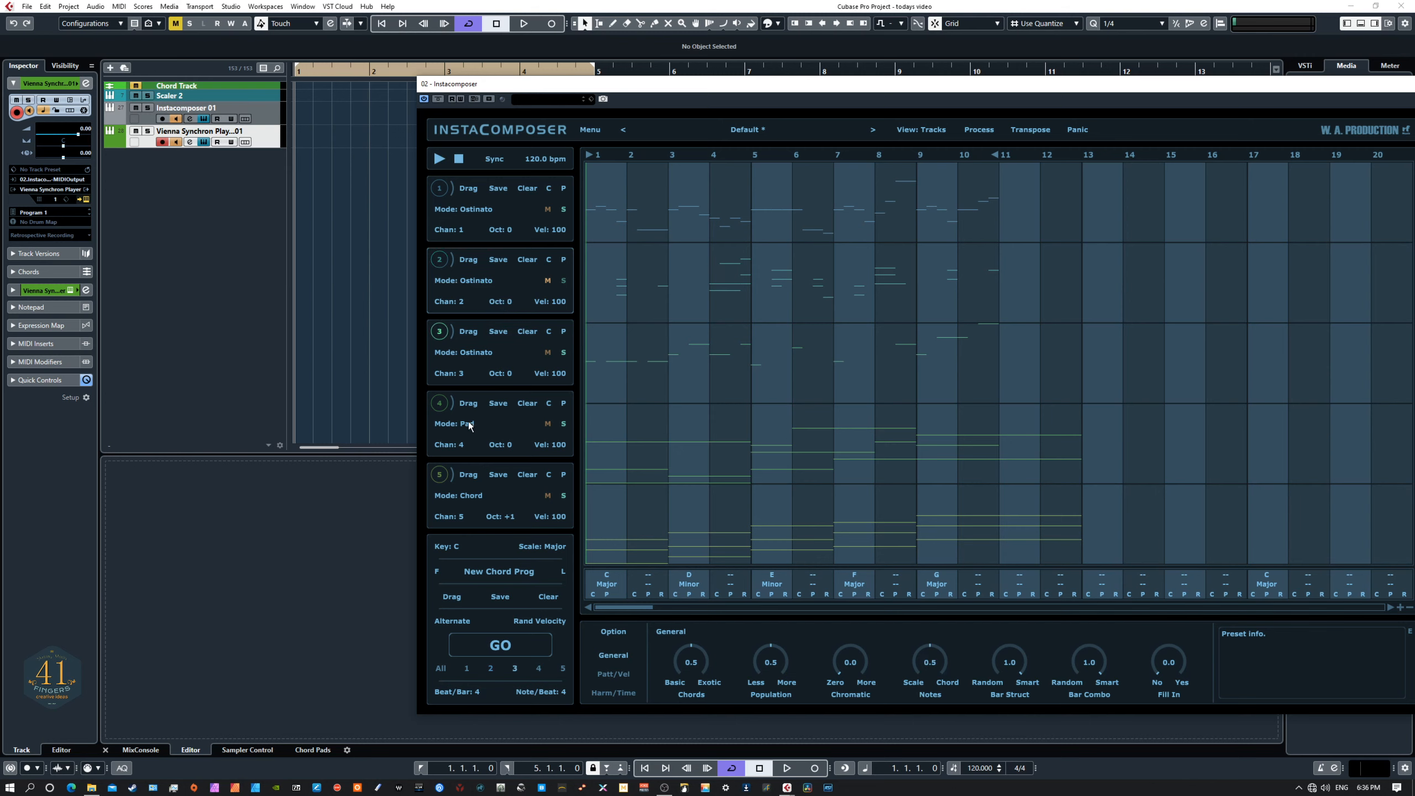
left_click(471, 424)
left_click(494, 377)
left_click(440, 669)
left_click(512, 646)
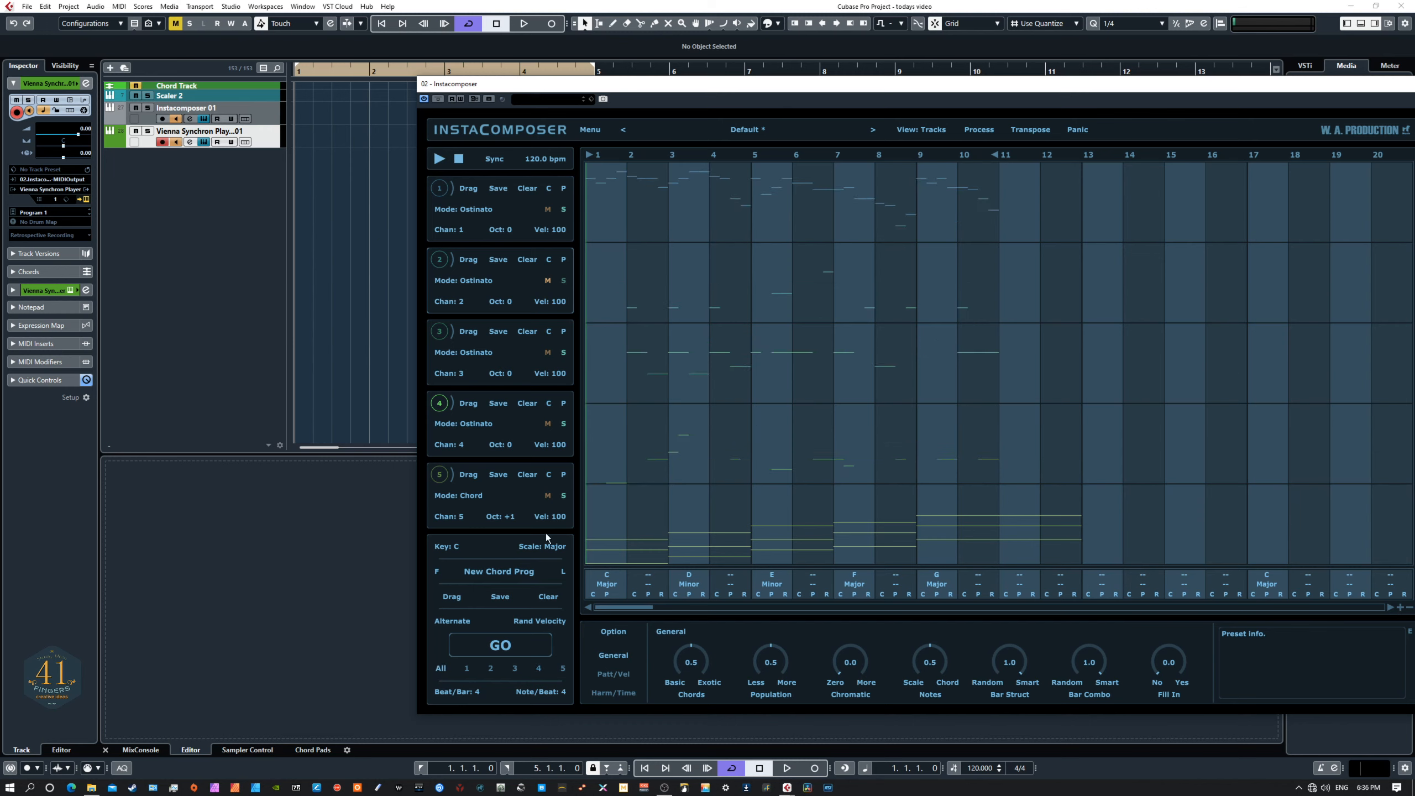
Step: Set track 5 to Ostinato mode and generate its part twice
left_click(473, 496)
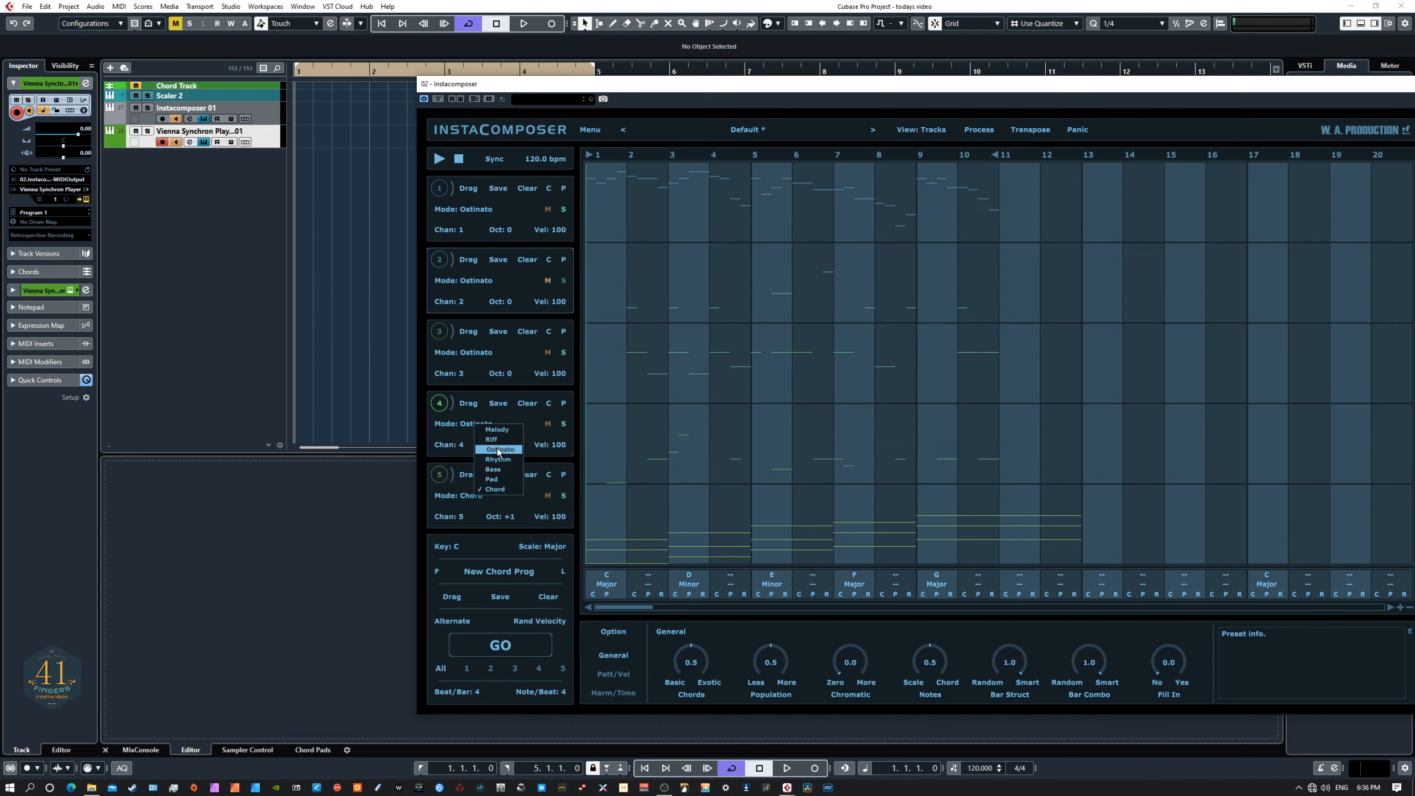
left_click(494, 464)
left_click(483, 645)
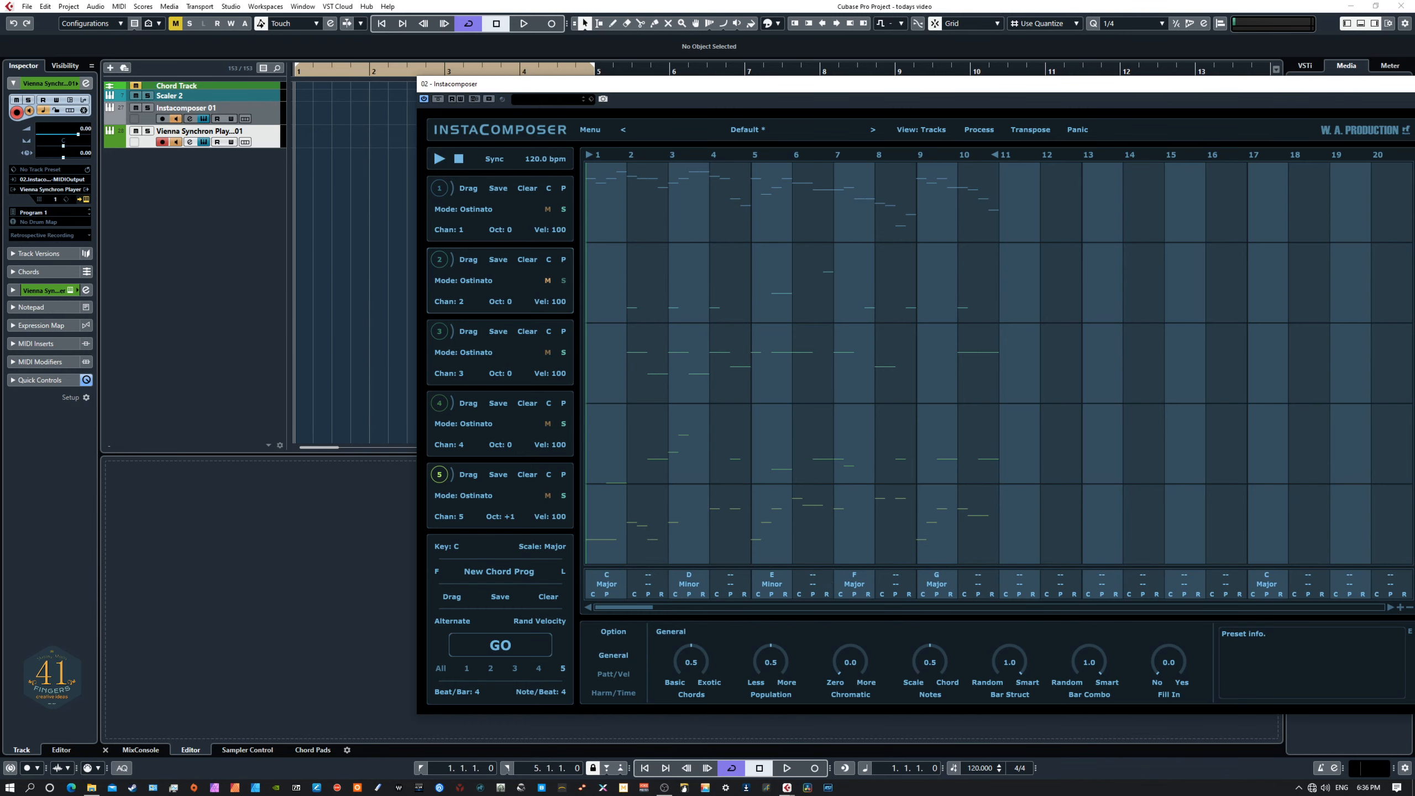
left_click_drag(0, 241, 0, 223)
left_click(501, 645)
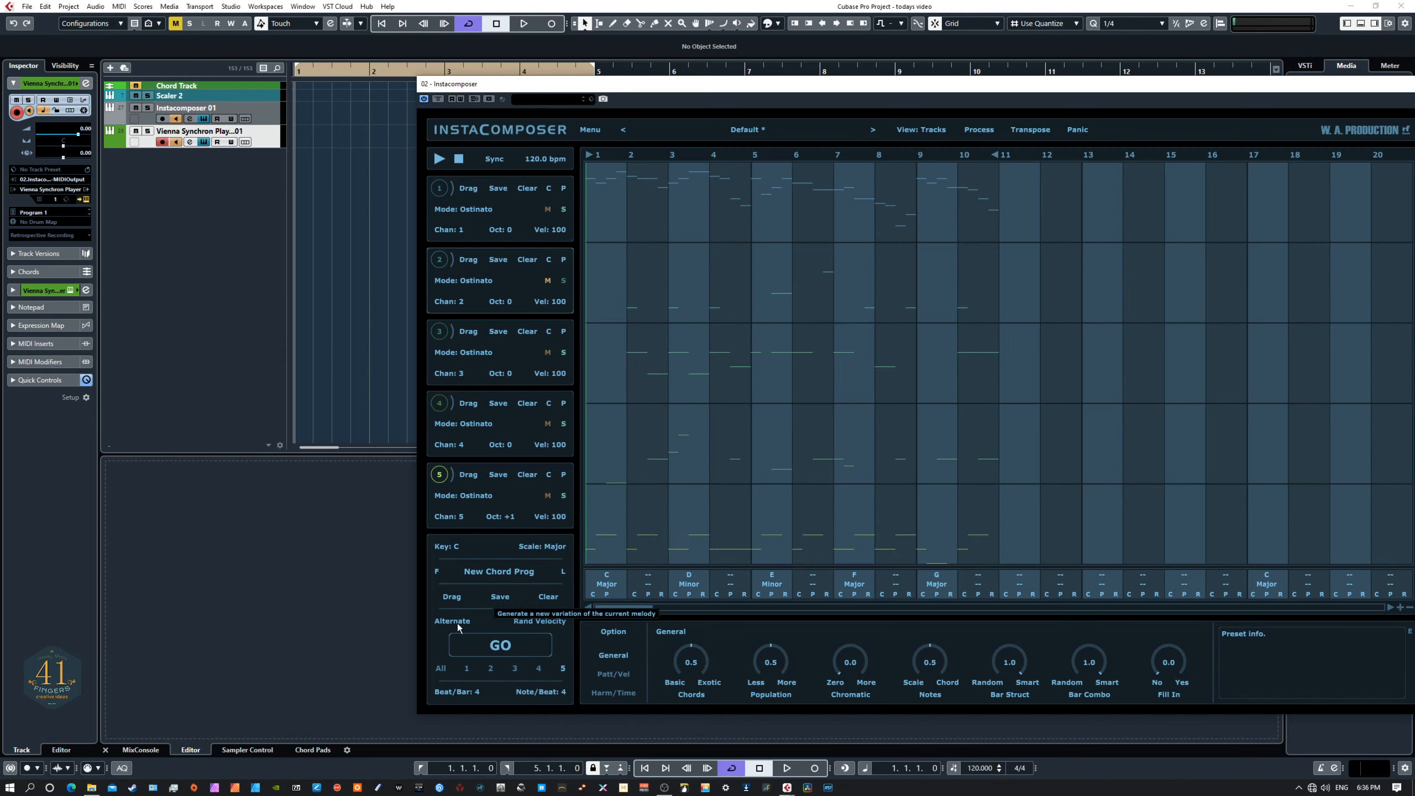
Step: Regenerate the ostinatos of all five tracks together about ten times
left_click(500, 645)
left_click(501, 646)
left_click(500, 646)
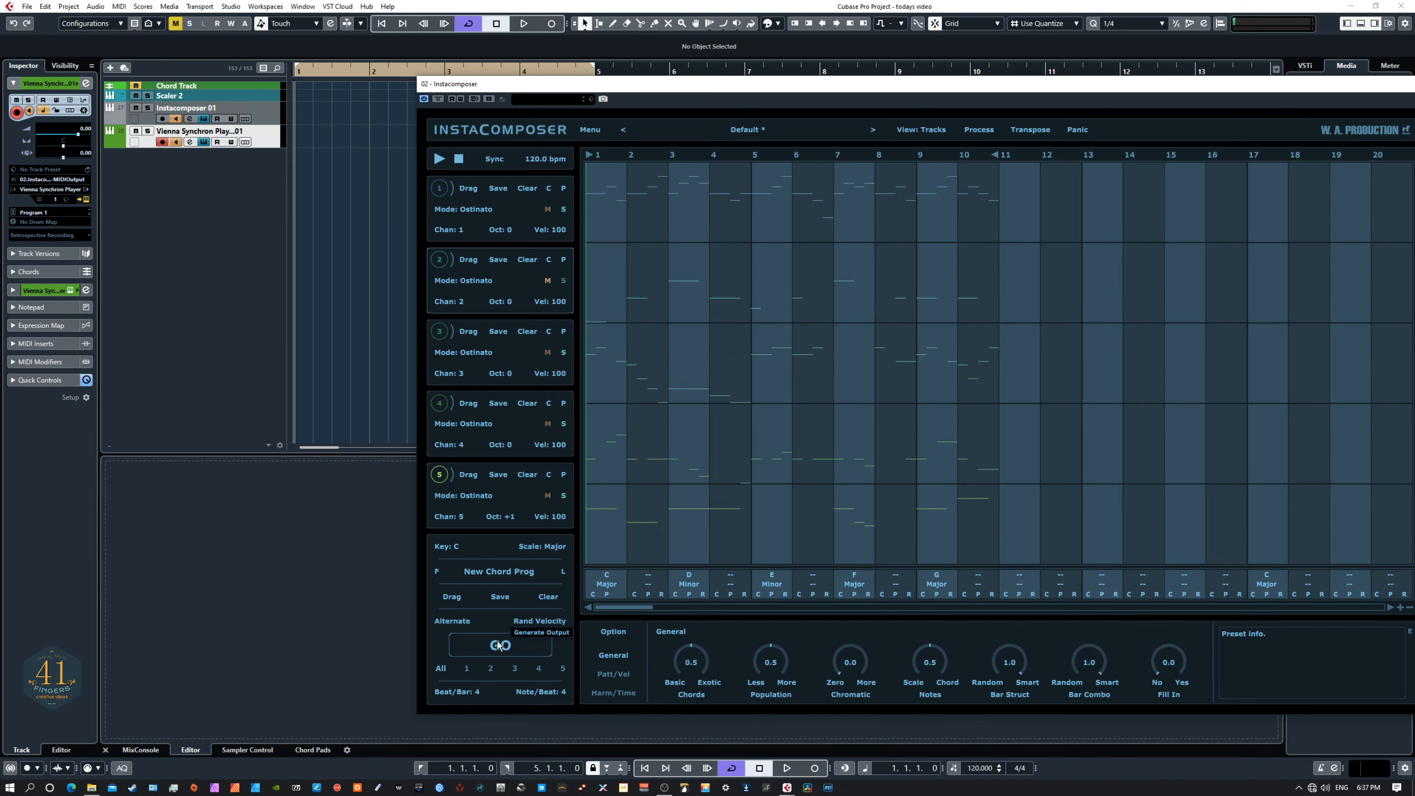
left_click(501, 645)
left_click(501, 645)
left_click(499, 645)
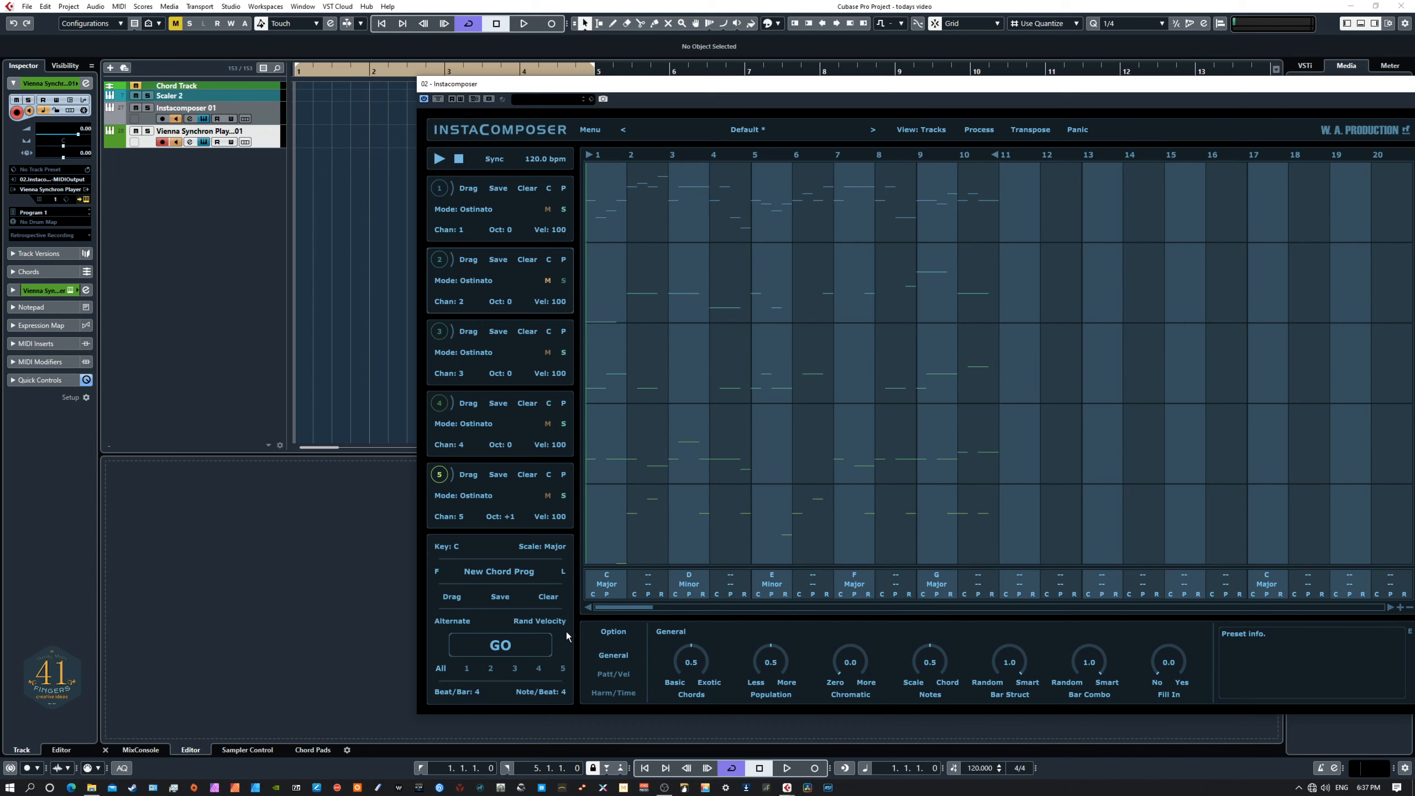
left_click(501, 648)
left_click(502, 649)
left_click(503, 651)
left_click(503, 651)
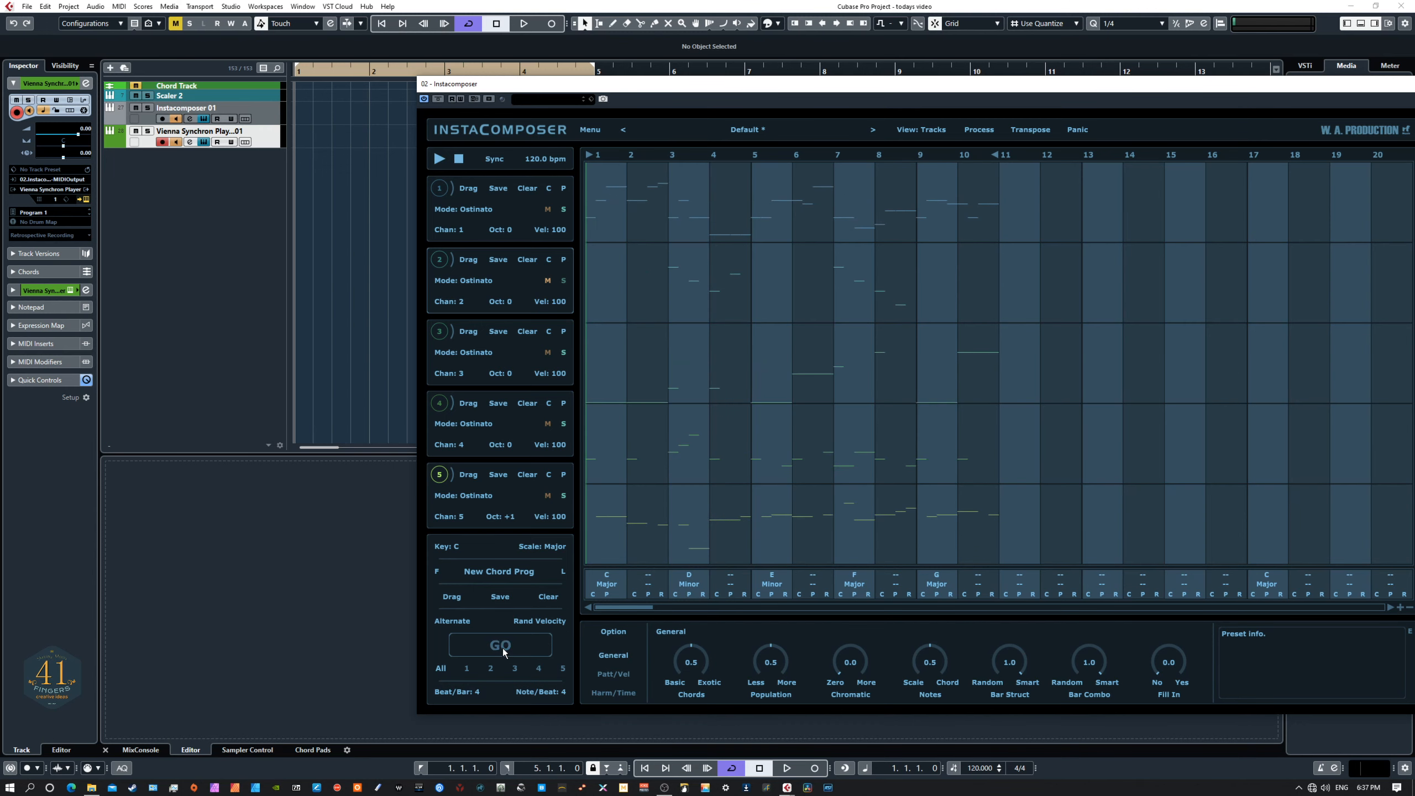
left_click(503, 651)
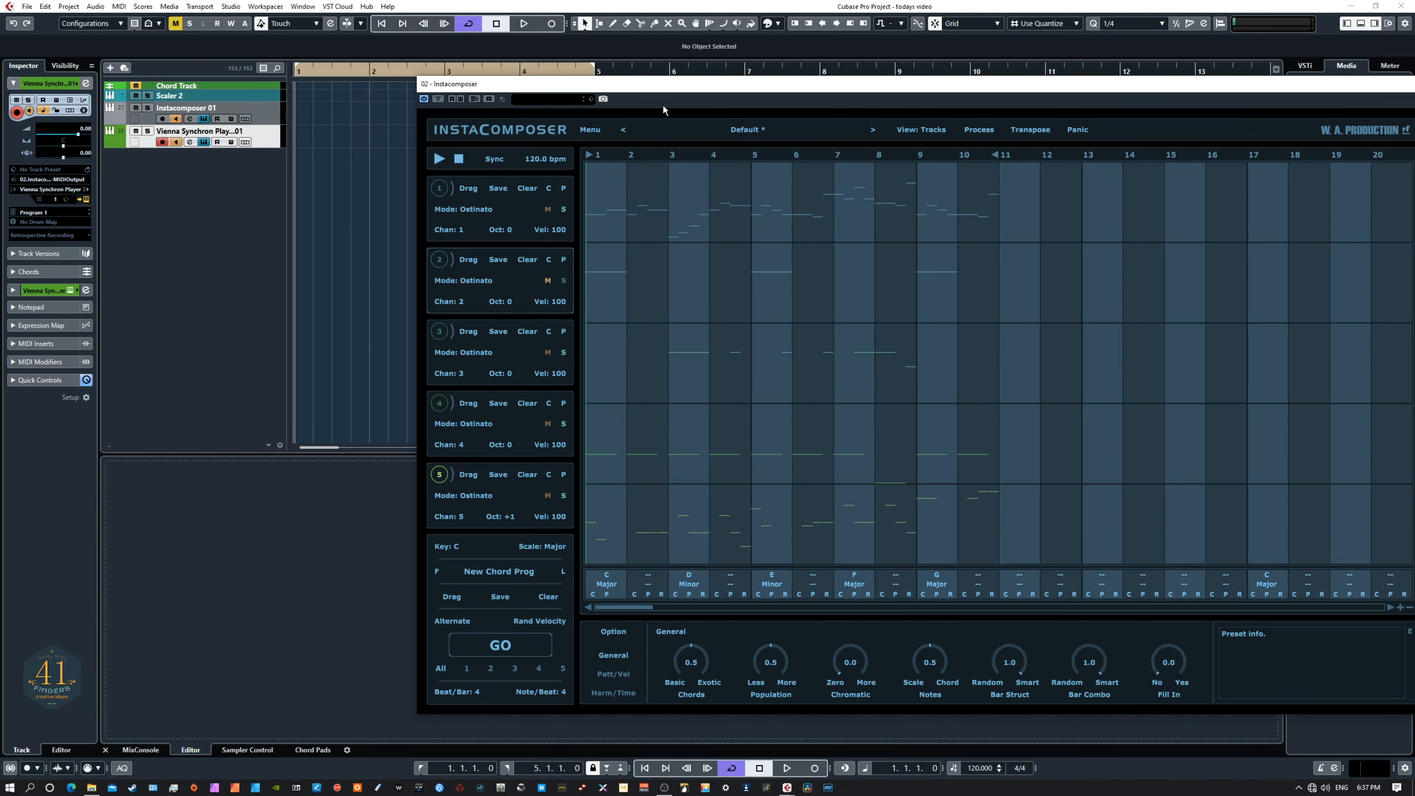
Step: Place track 1's ostinato as a MIDI clip at bar 1 of Cubase's Vienna Synchron Player track
left_click_drag(634, 88, 696, 120)
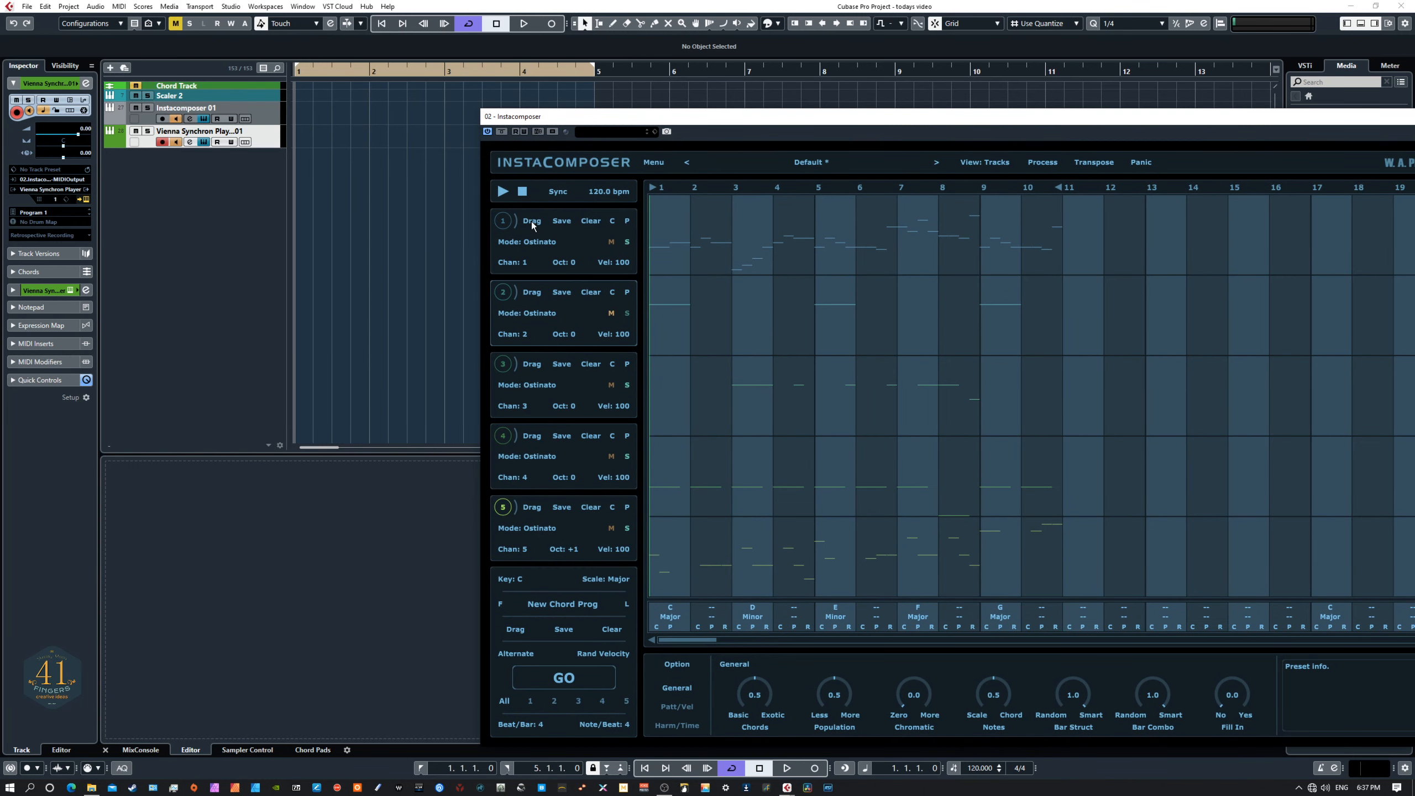
mouse_move(530, 221)
left_mouse_down()
mouse_move(381, 216)
mouse_move(301, 140)
left_mouse_up()
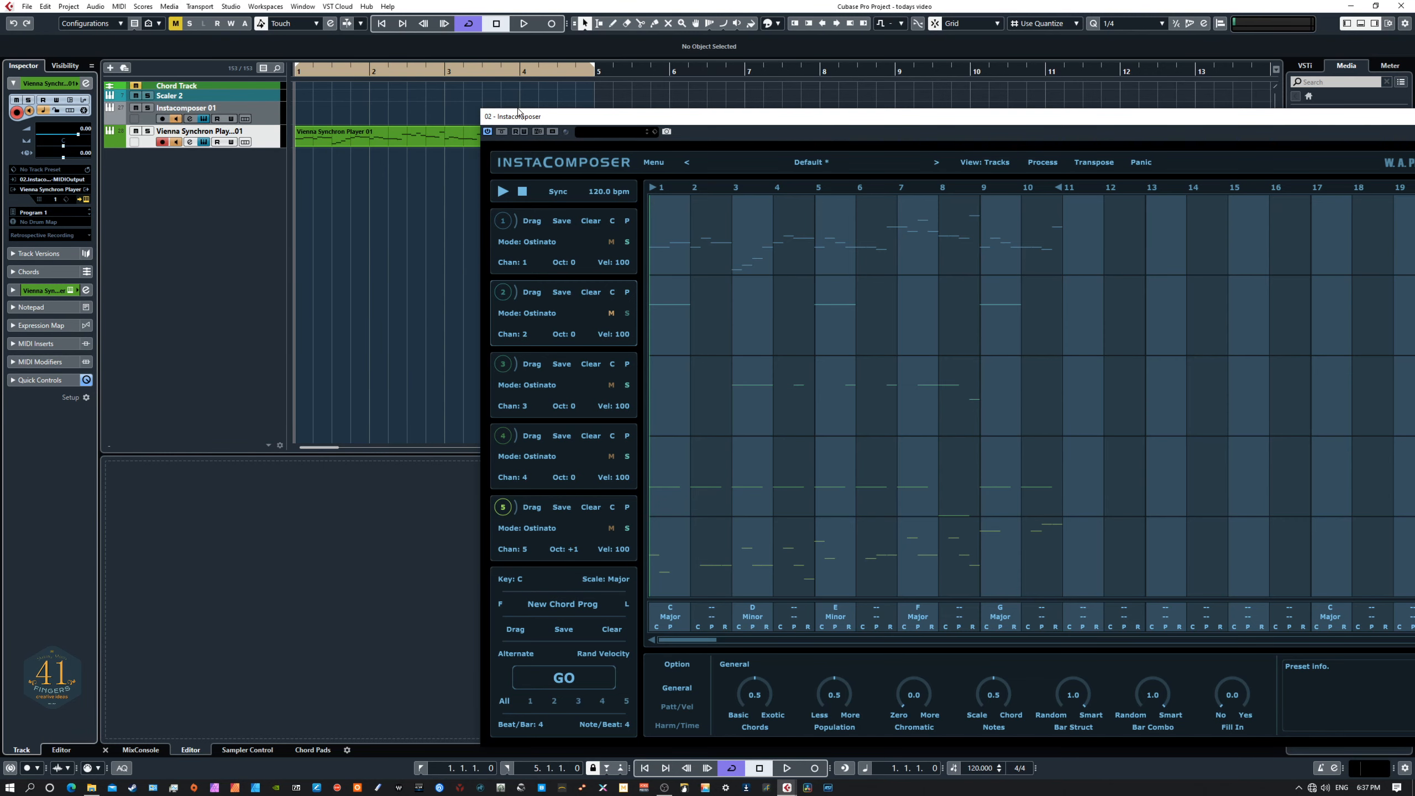
left_click_drag(545, 118, 713, 86)
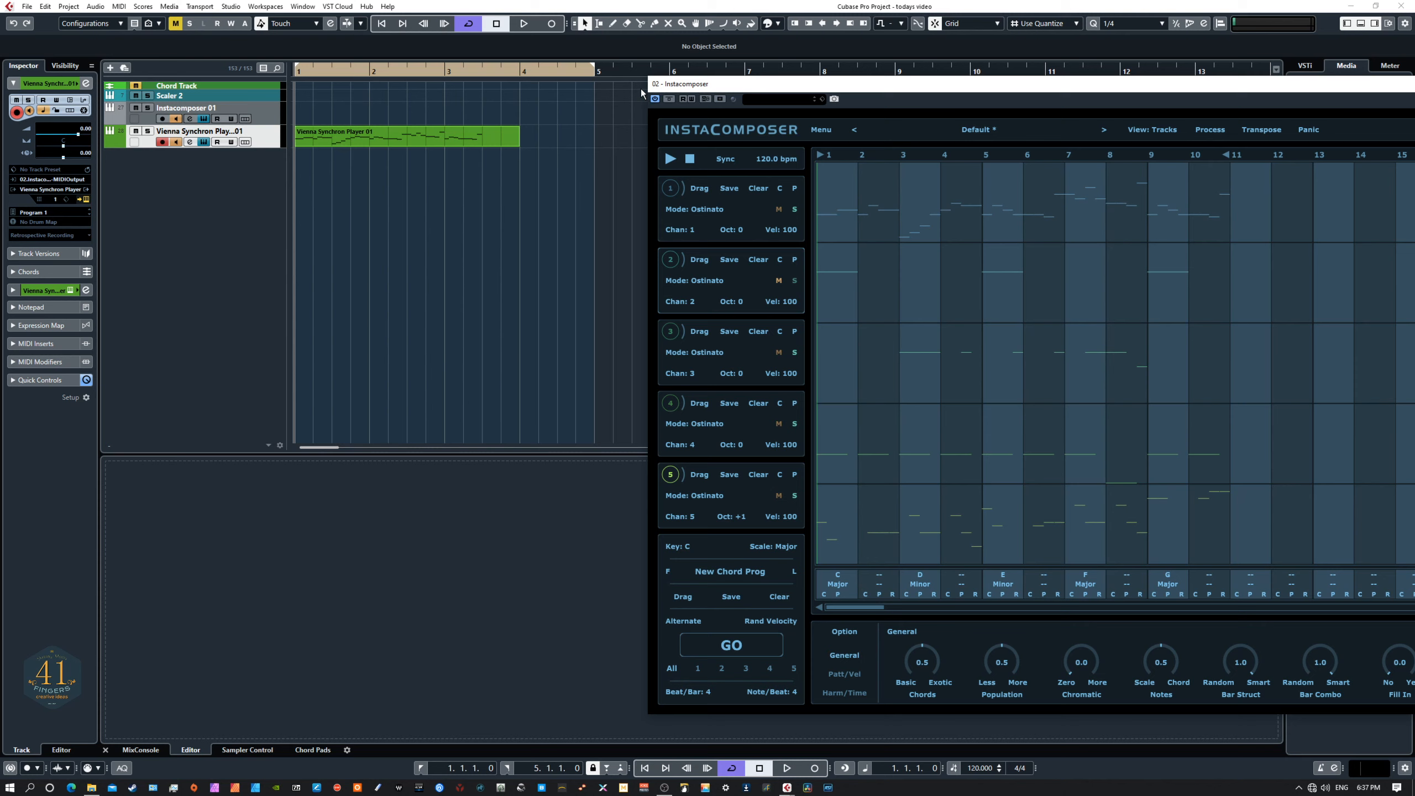
Step: Show the imported ostinato clip in an enlarged Key Editor and move an early bar 1 note later and up to F3
left_click(438, 138)
left_click_drag(485, 455, 484, 240)
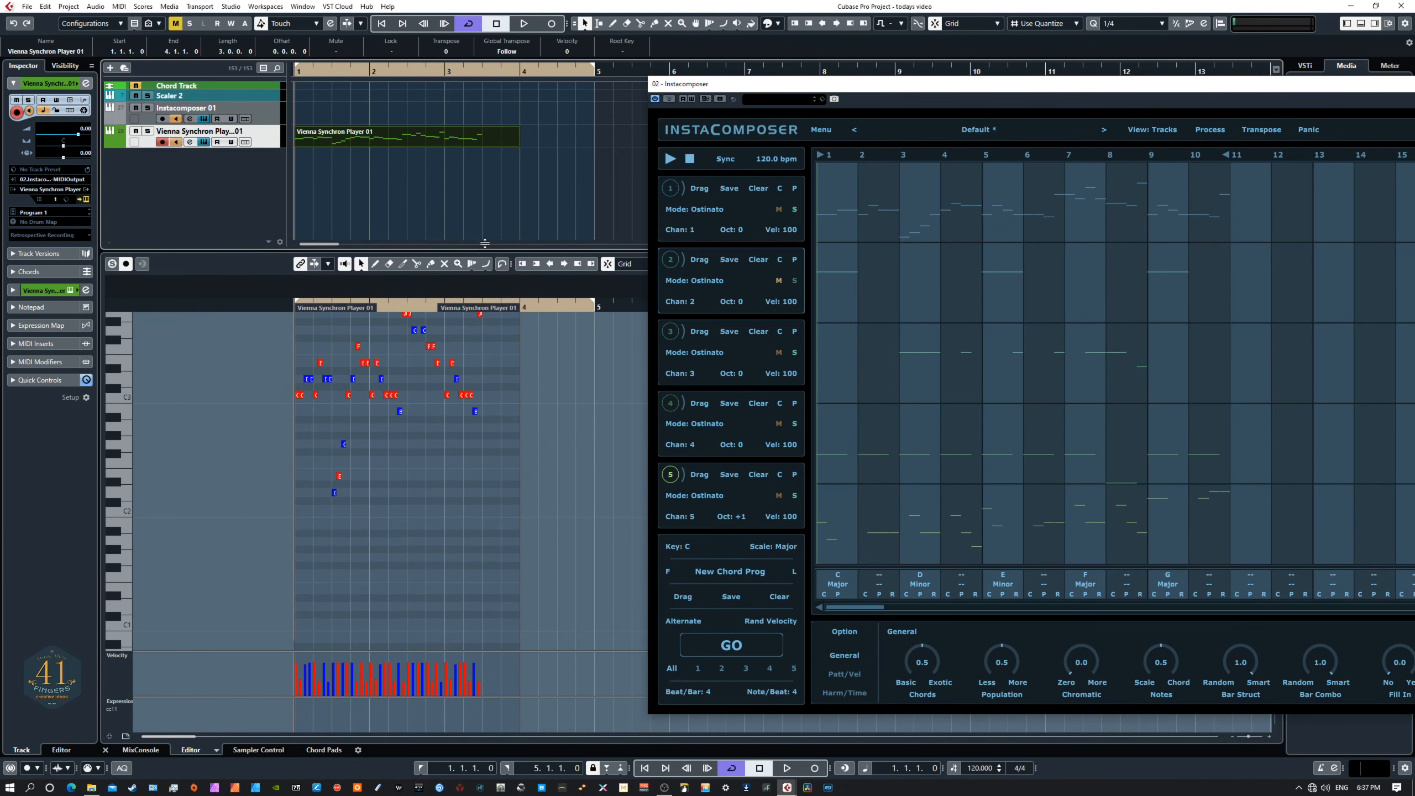
scroll(567, 498, "up", 1)
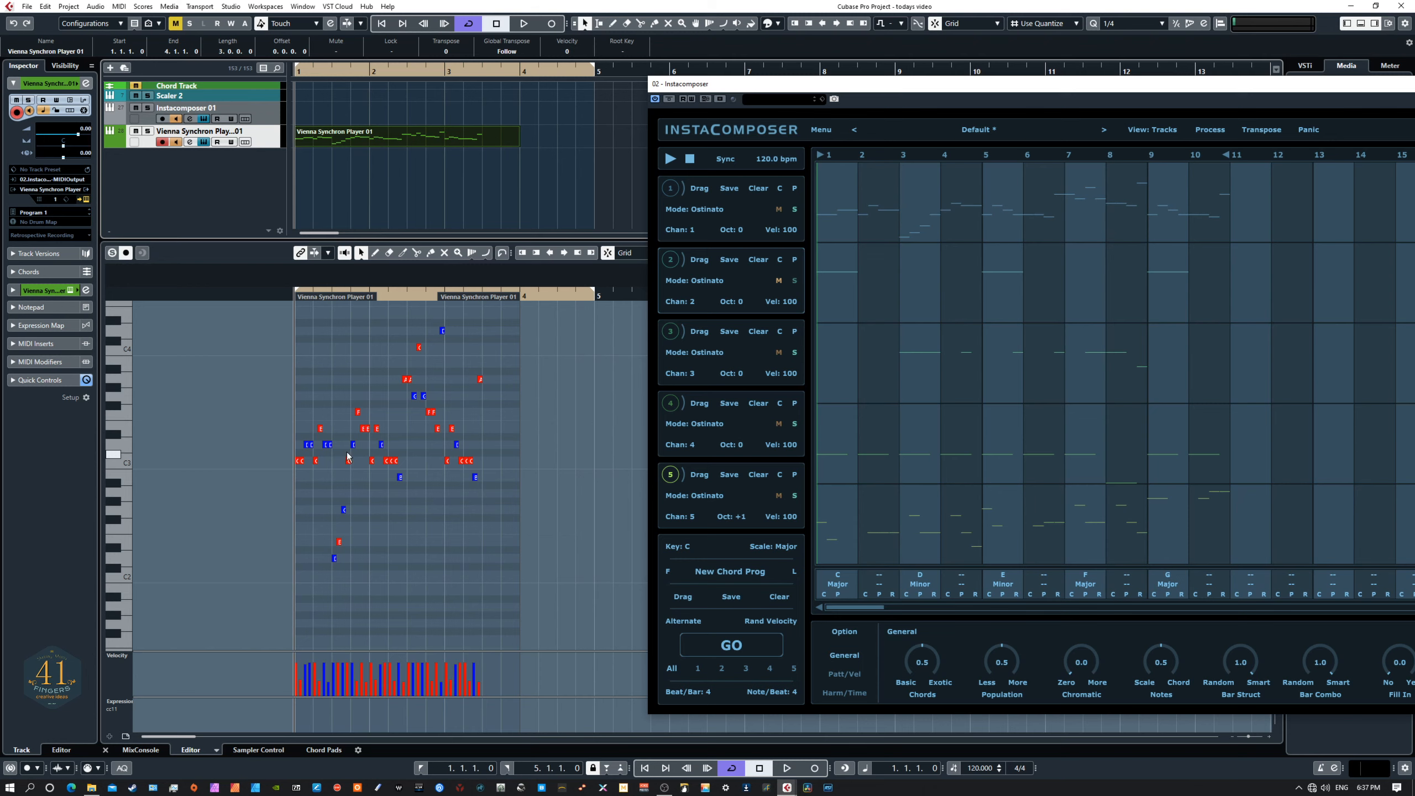
left_click(321, 429)
left_click_drag(322, 430, 336, 413)
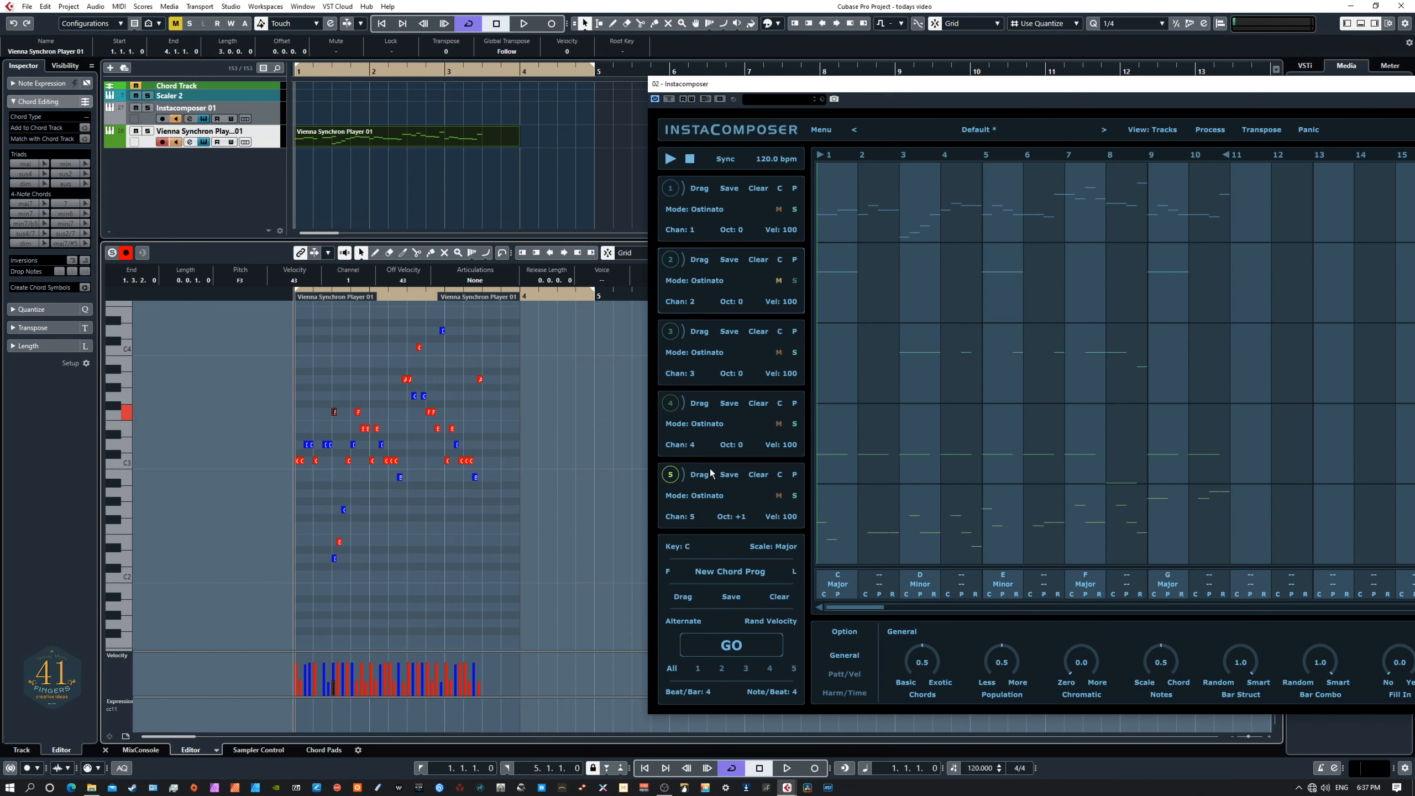
Step: Place track 5's ostinato on the Vienna Synchron Player track at bar 4 and show the new clip in the Key Editor
left_click_drag(701, 474, 526, 137)
left_click_drag(718, 84, 867, 100)
left_click(639, 137)
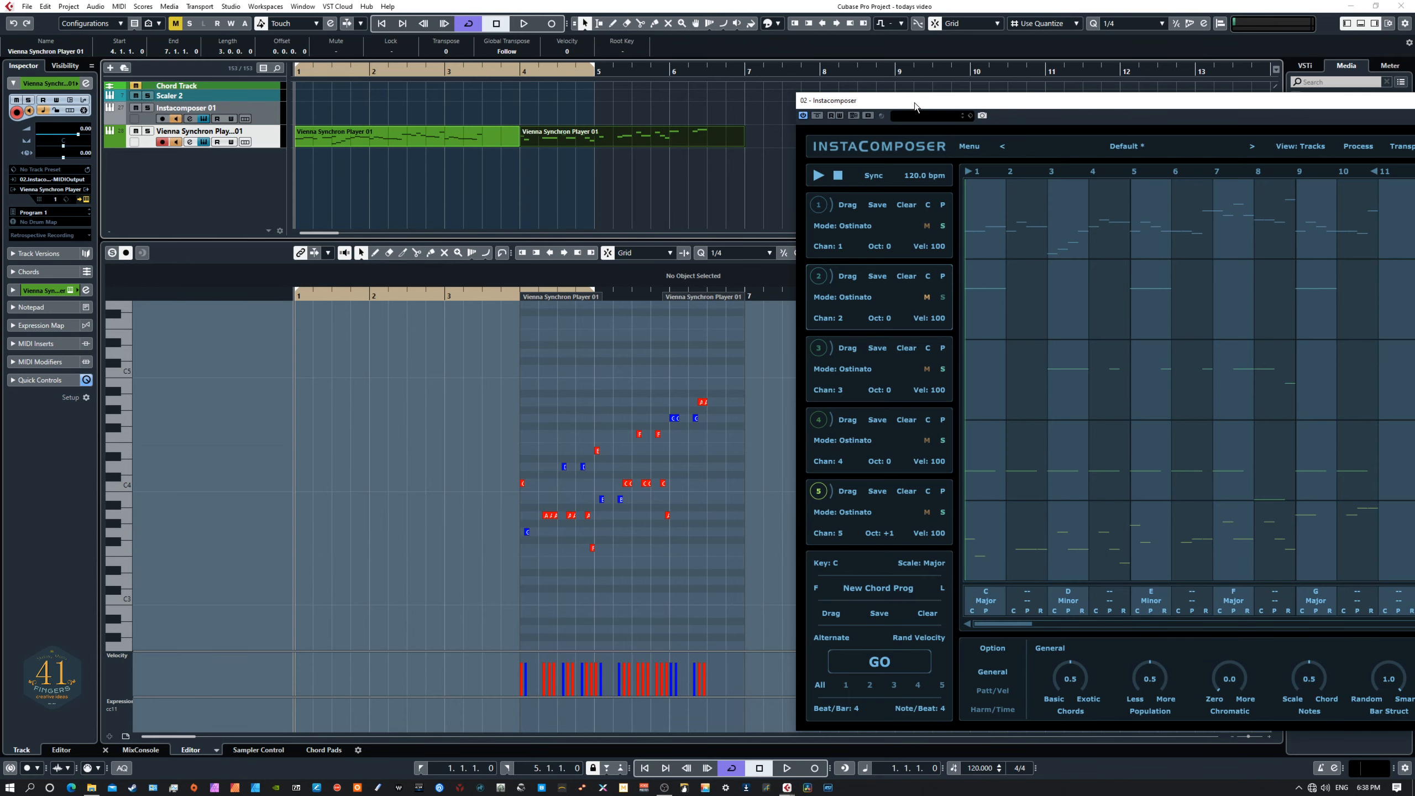
Step: Show Scaler 2's chord window over Instacomposer, hide it again, and move Instacomposer clear of the imported clips
left_click_drag(913, 112, 408, 93)
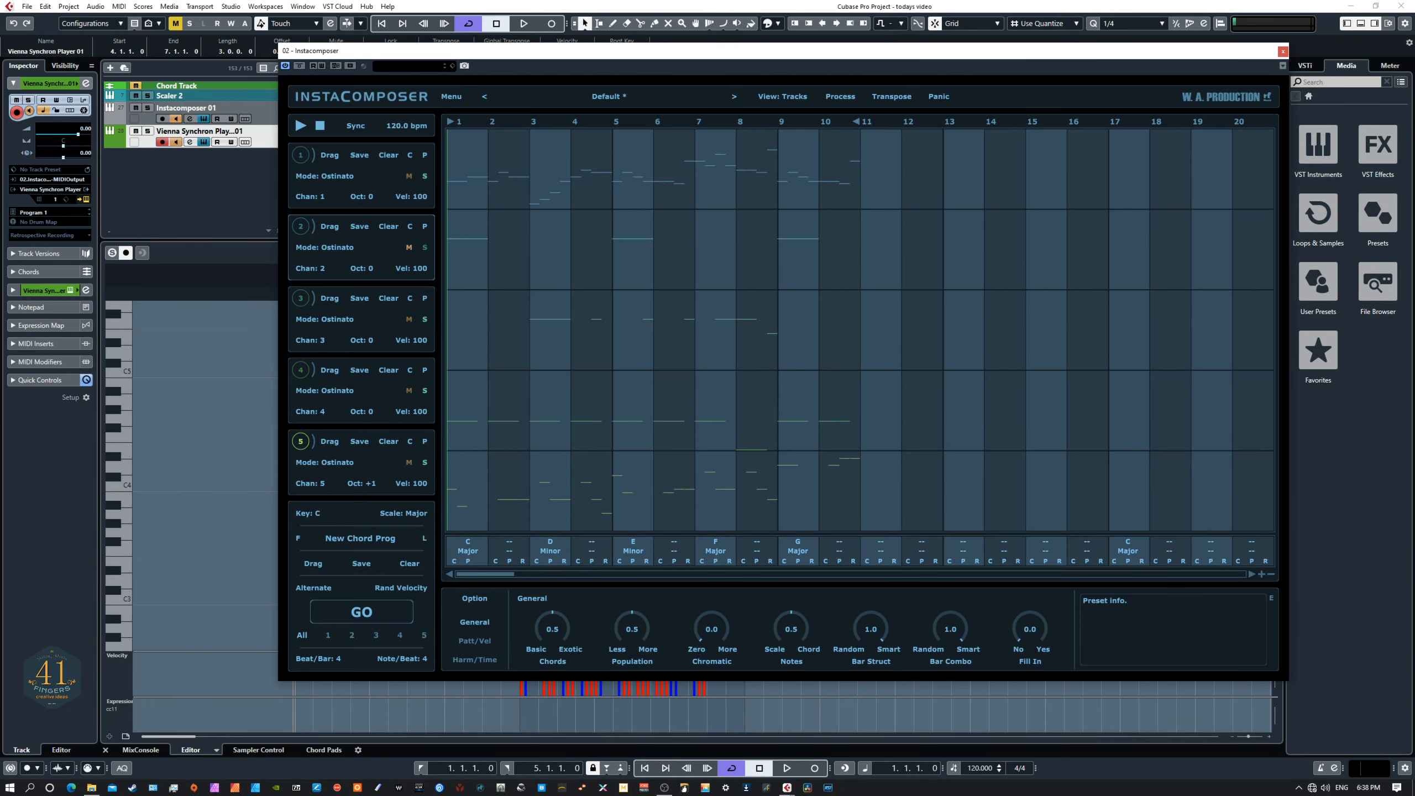
left_click_drag(0, 235, 828, 129)
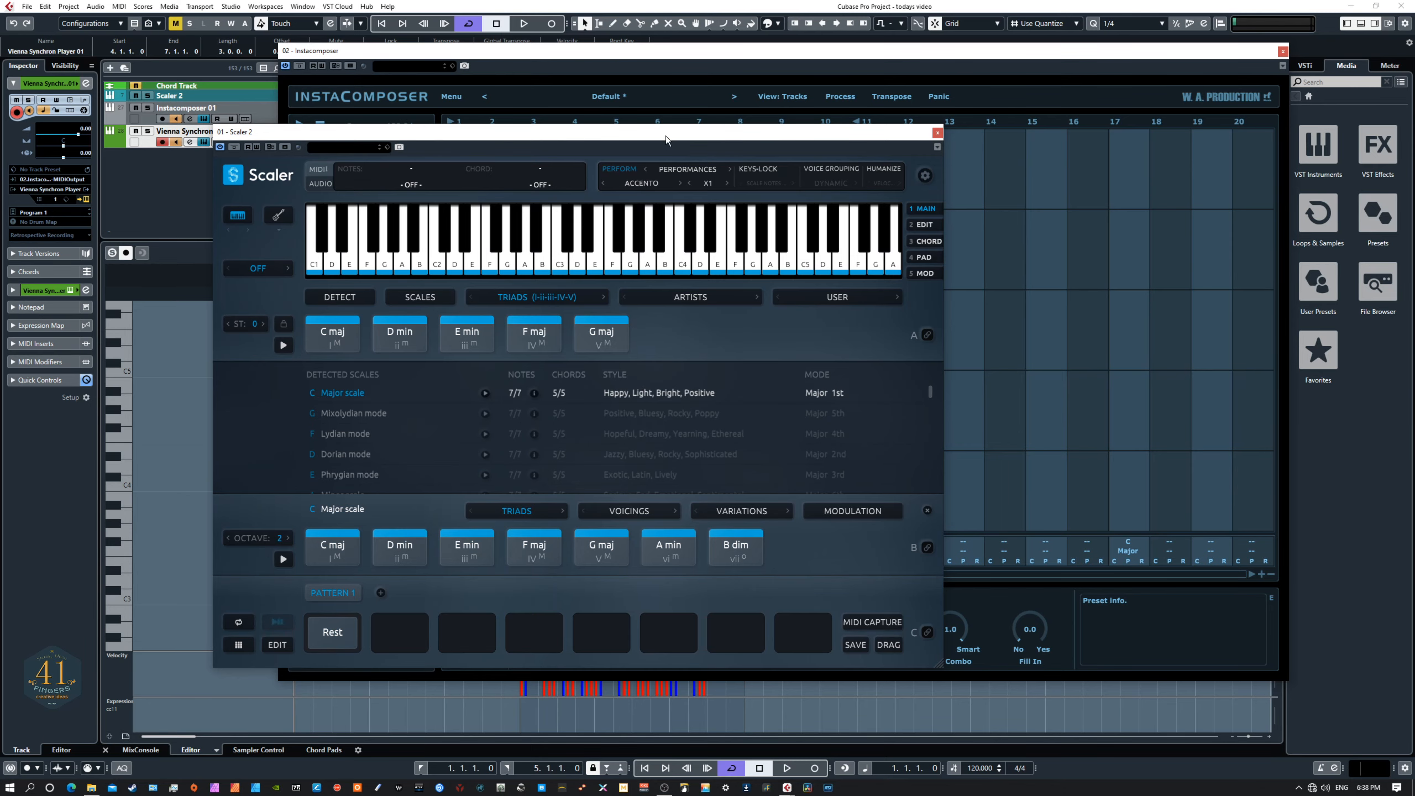
left_click_drag(677, 135, 0, 160)
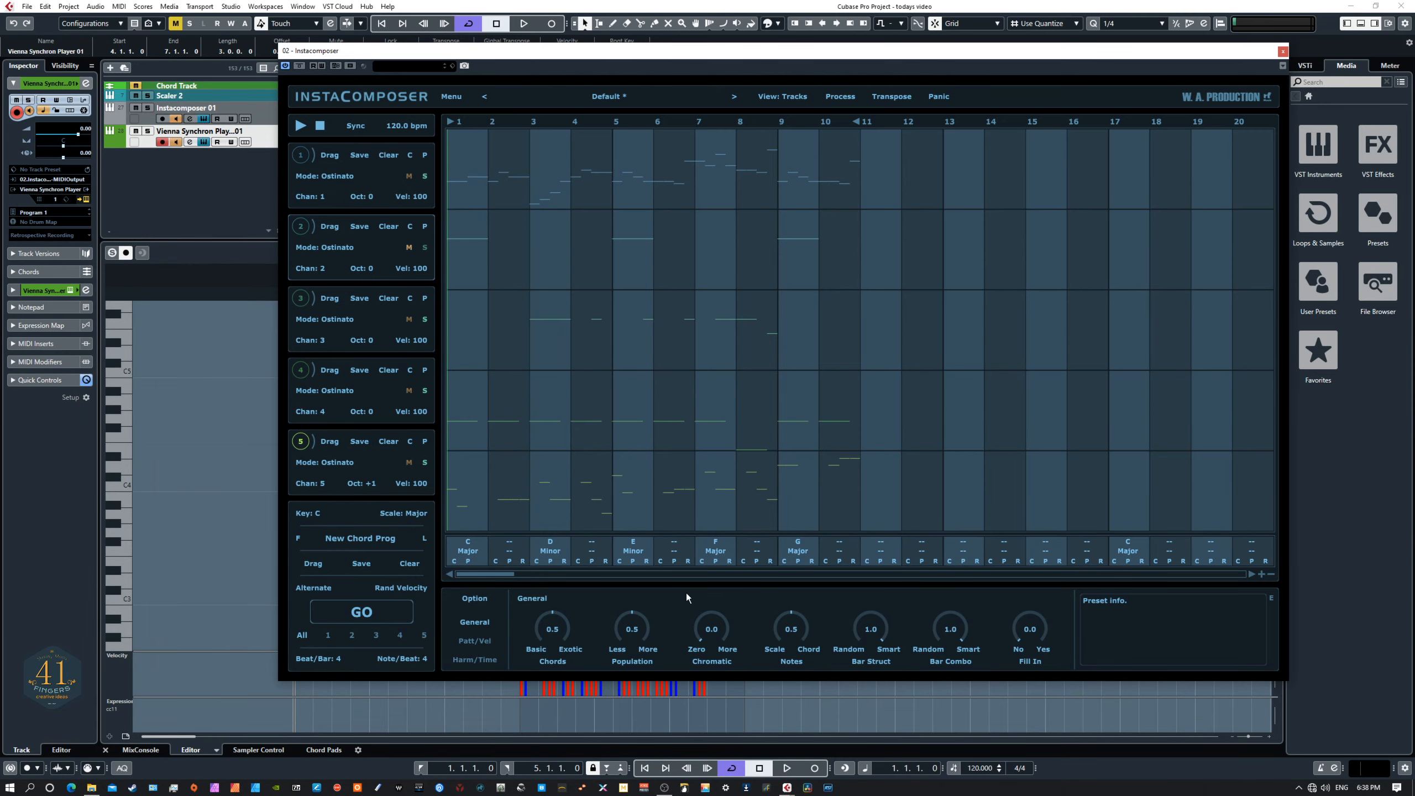
left_click_drag(403, 55, 347, 65)
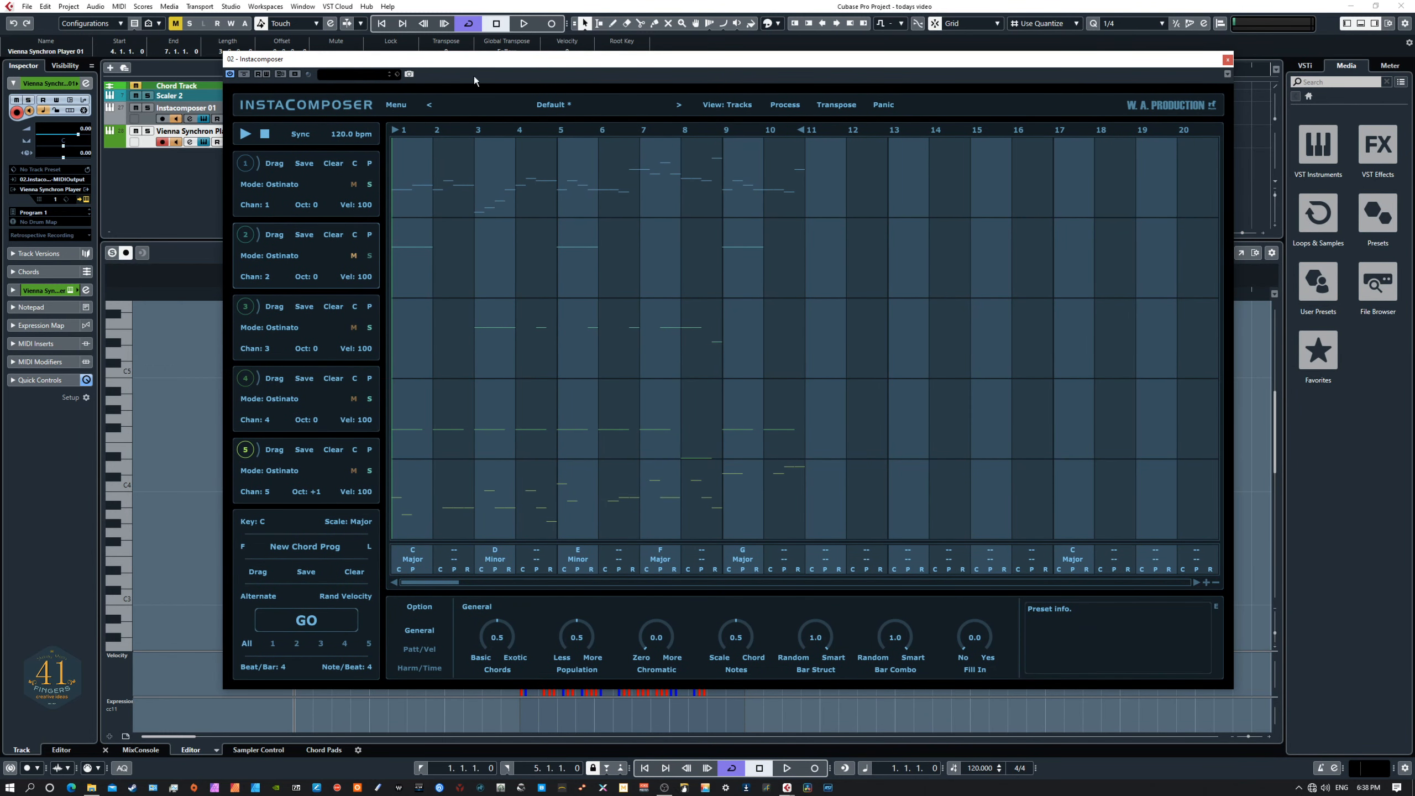
left_click_drag(440, 58, 875, 179)
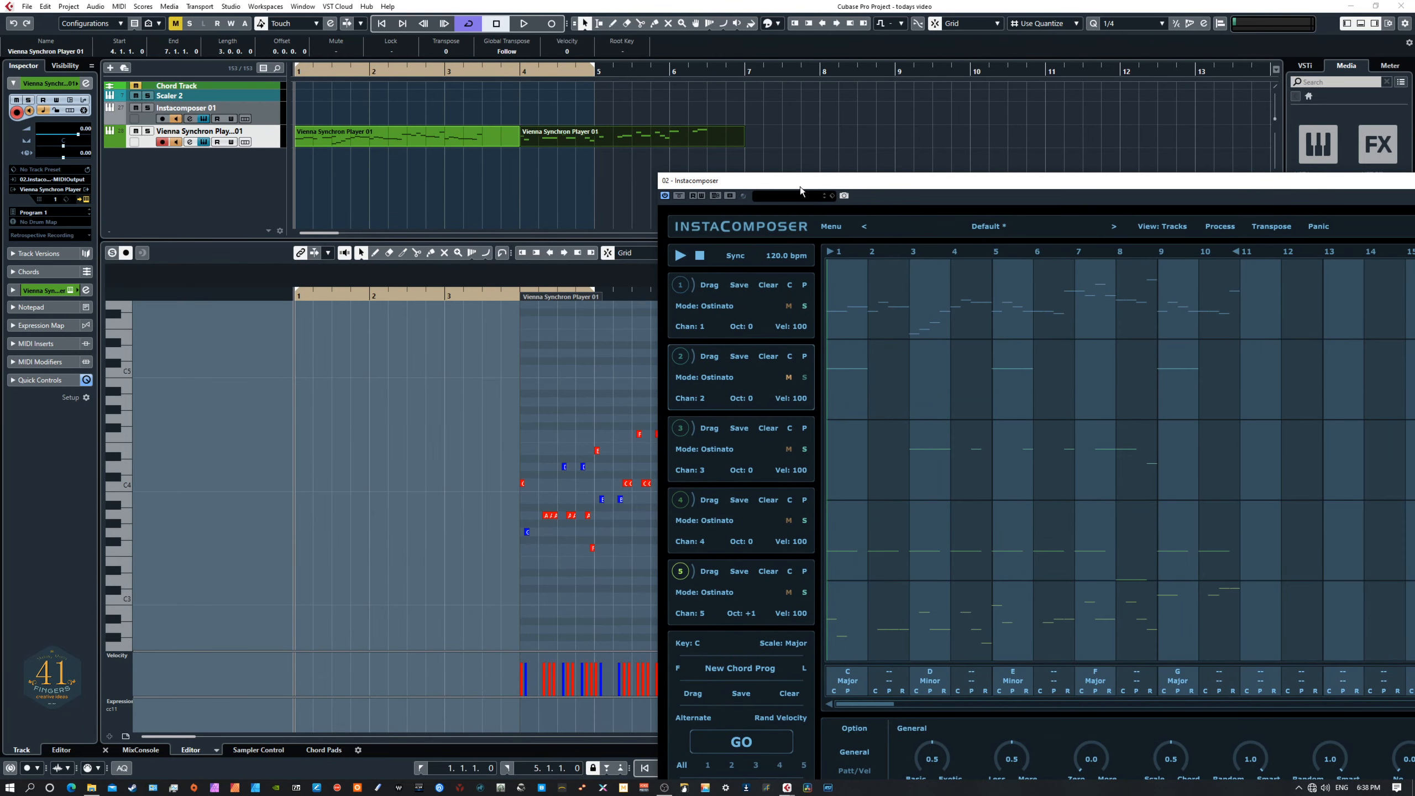
Step: Show the bar 1 ostinato clip in the Key Editor and enlarge the project area above the editor
left_click(437, 140)
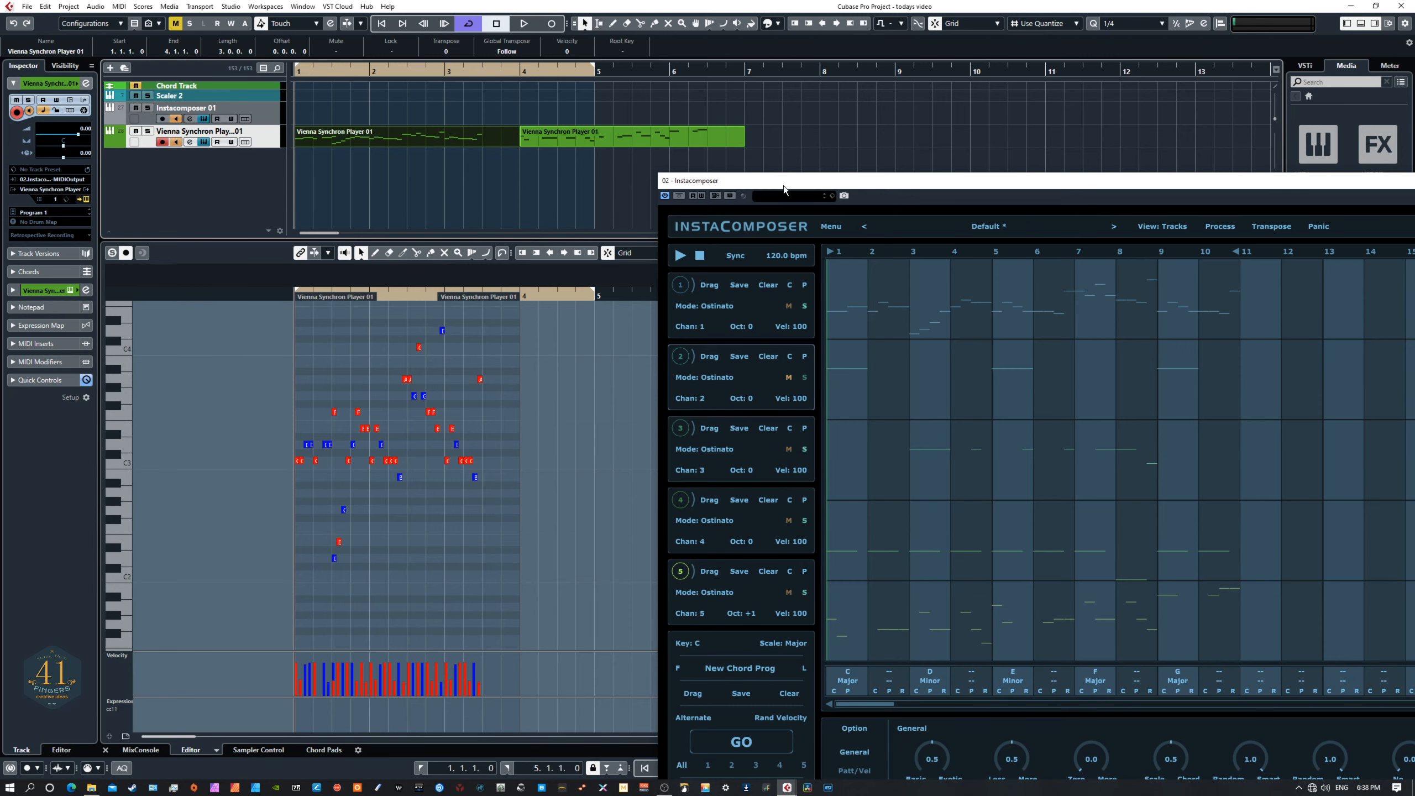
left_click_drag(784, 188, 529, 189)
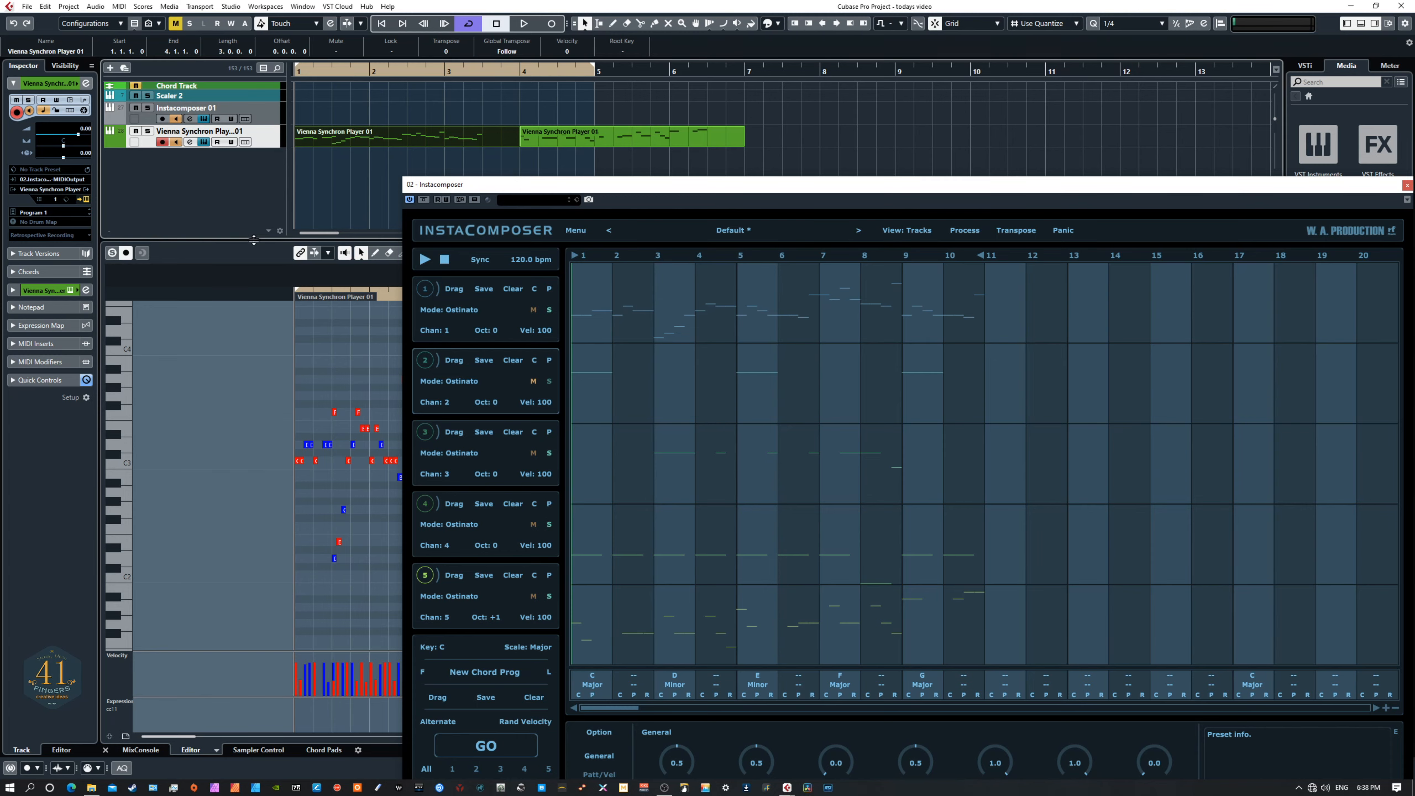
left_click_drag(258, 241, 266, 452)
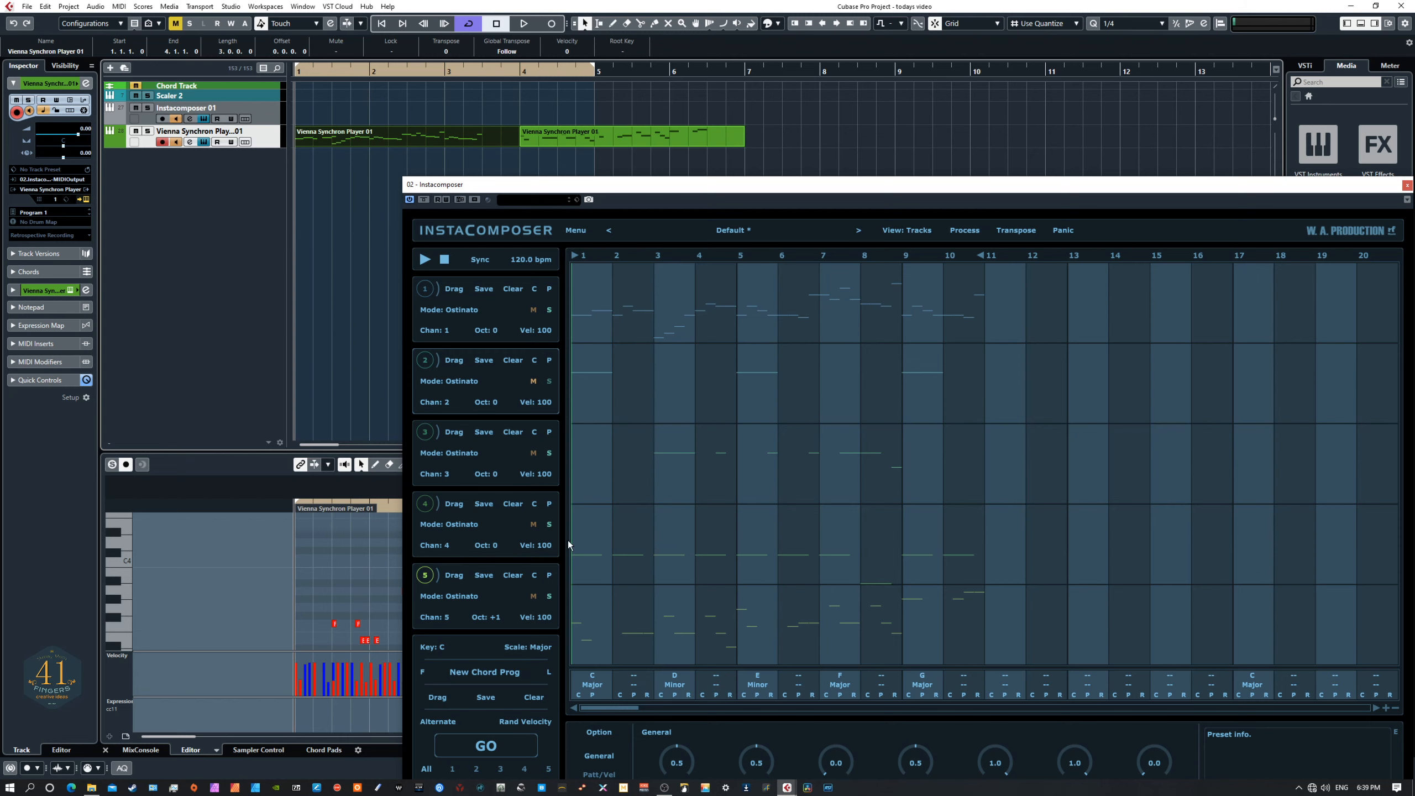
Step: Set Instacomposer's track 4 to Bass mode and reposition the window so its whole interface shows
left_click(453, 453)
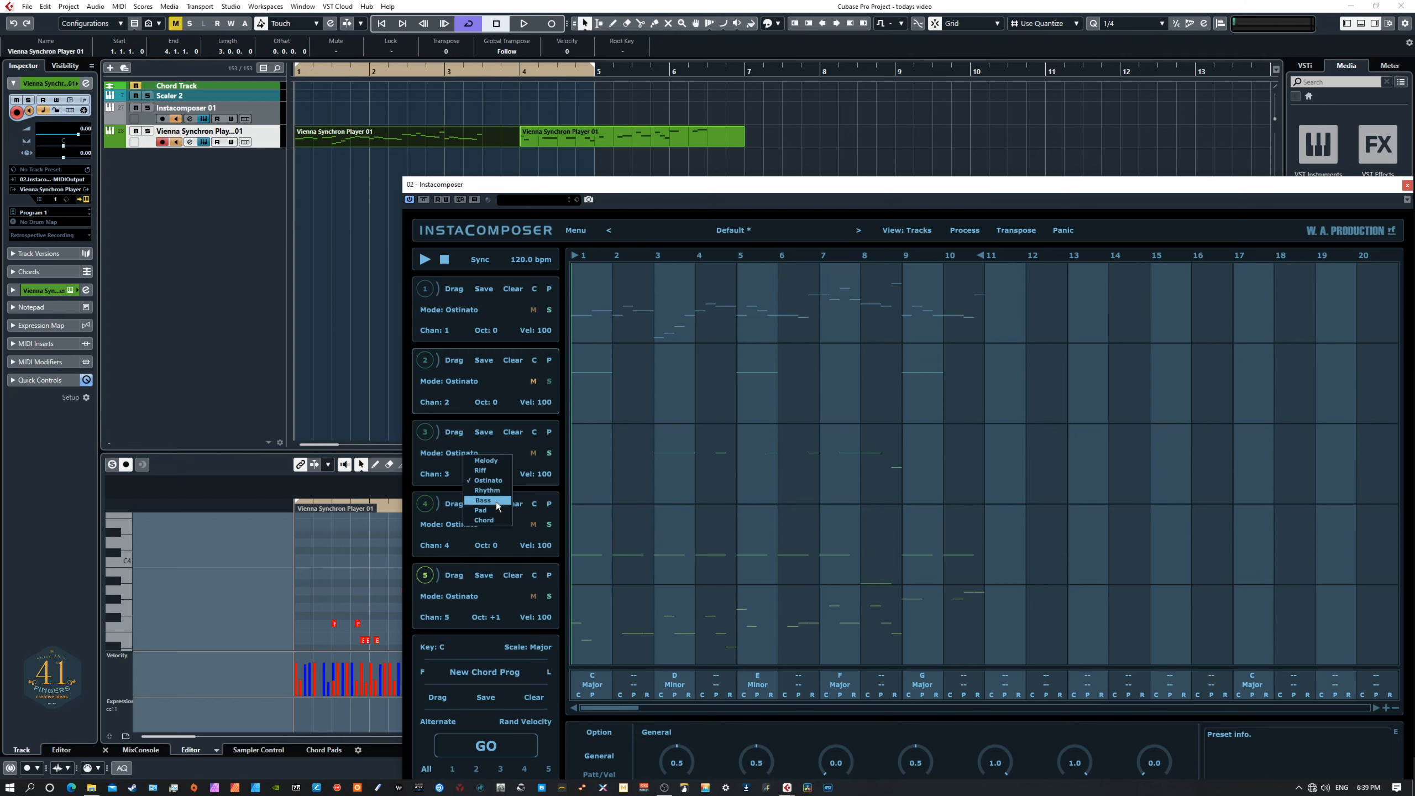
left_click(493, 502)
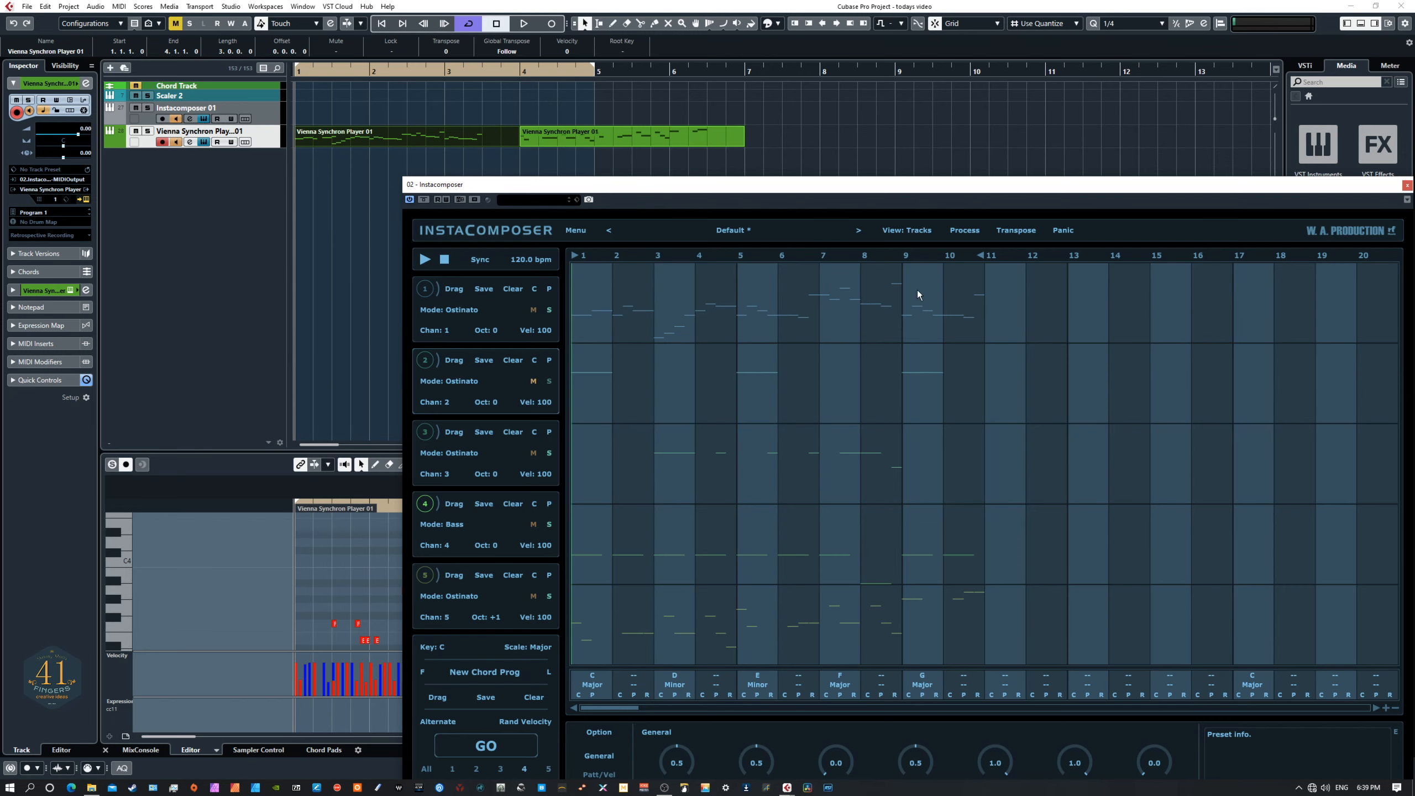
left_click_drag(533, 190, 748, 286)
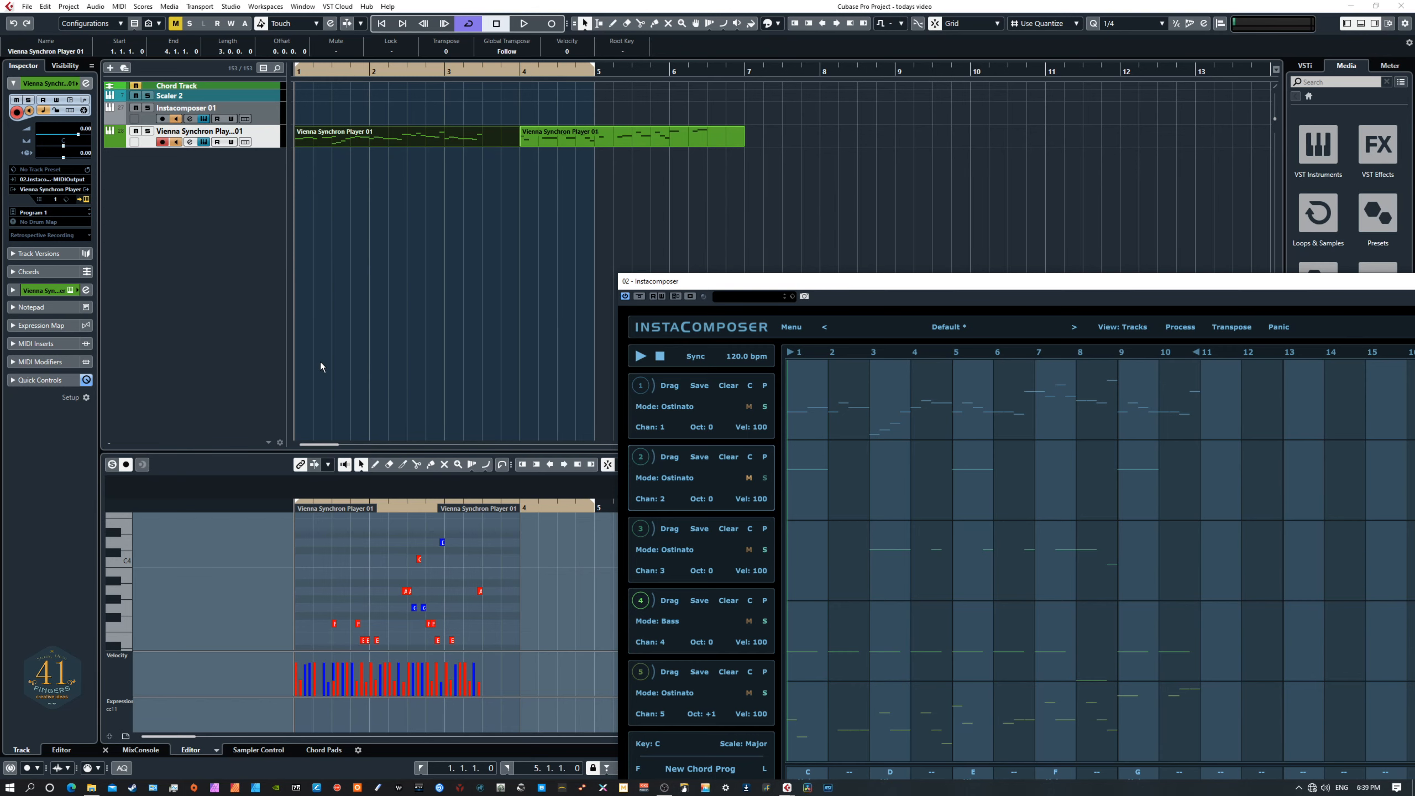
left_click_drag(851, 287, 535, 92)
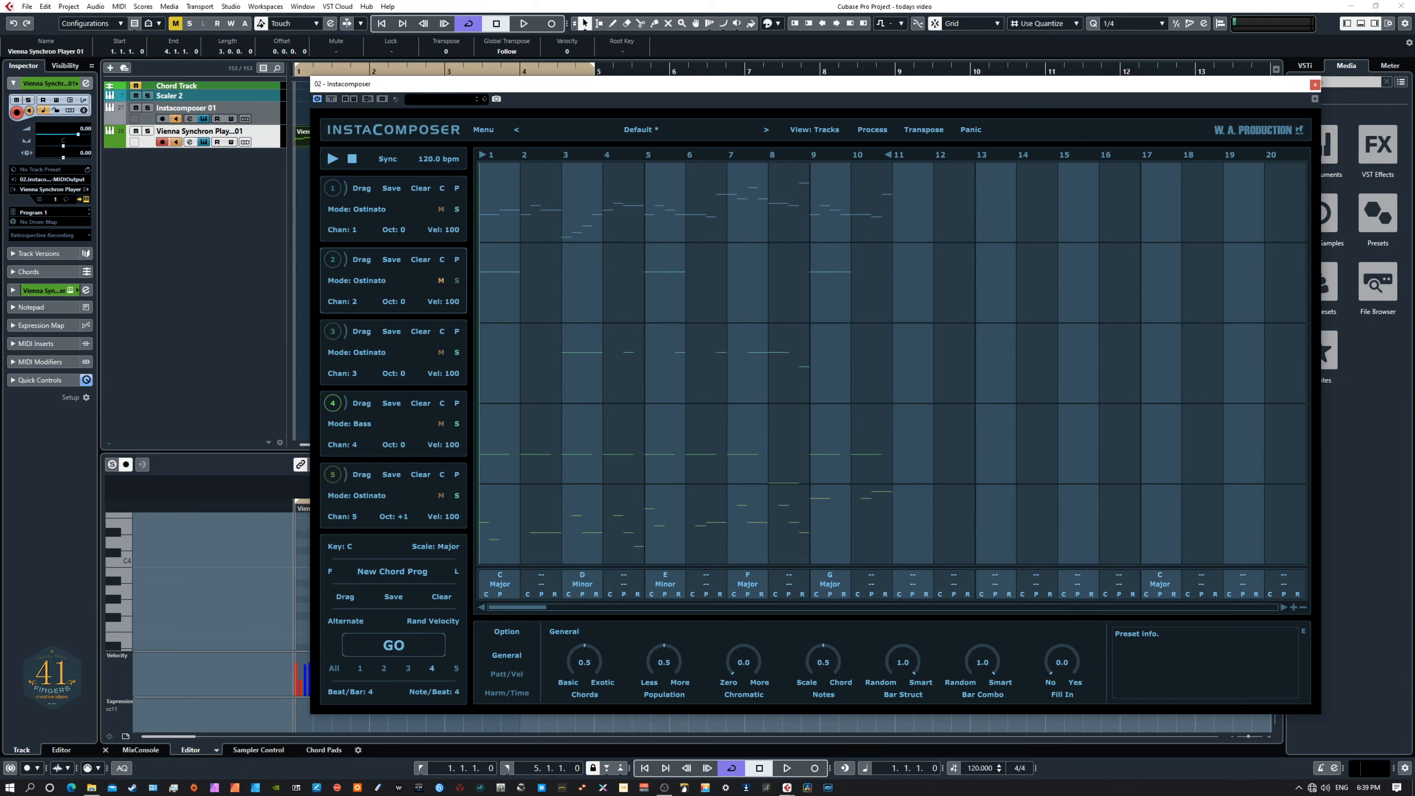
left_click_drag(0, 162, 0, 122)
left_click_drag(461, 86, 366, 126)
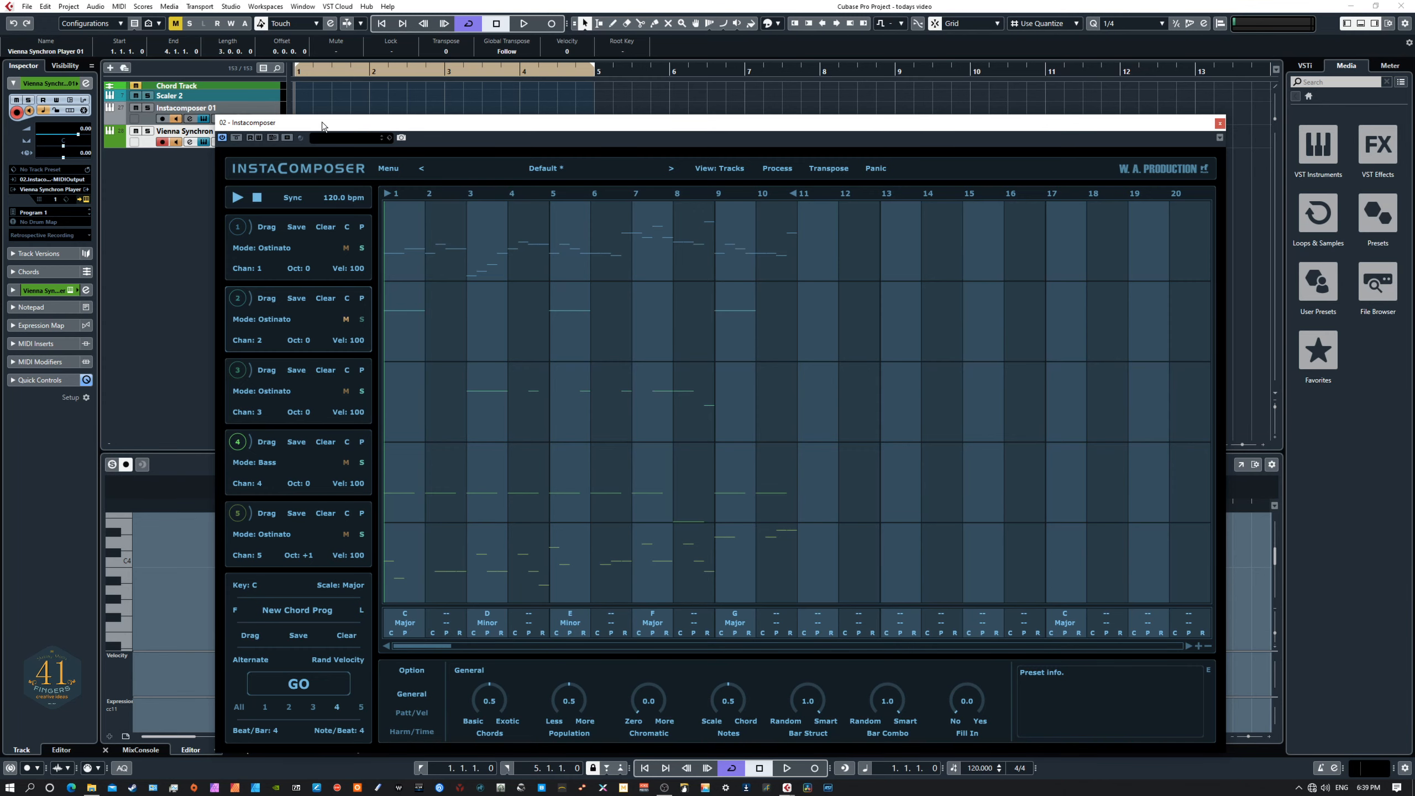
left_click_drag(327, 126, 404, 86)
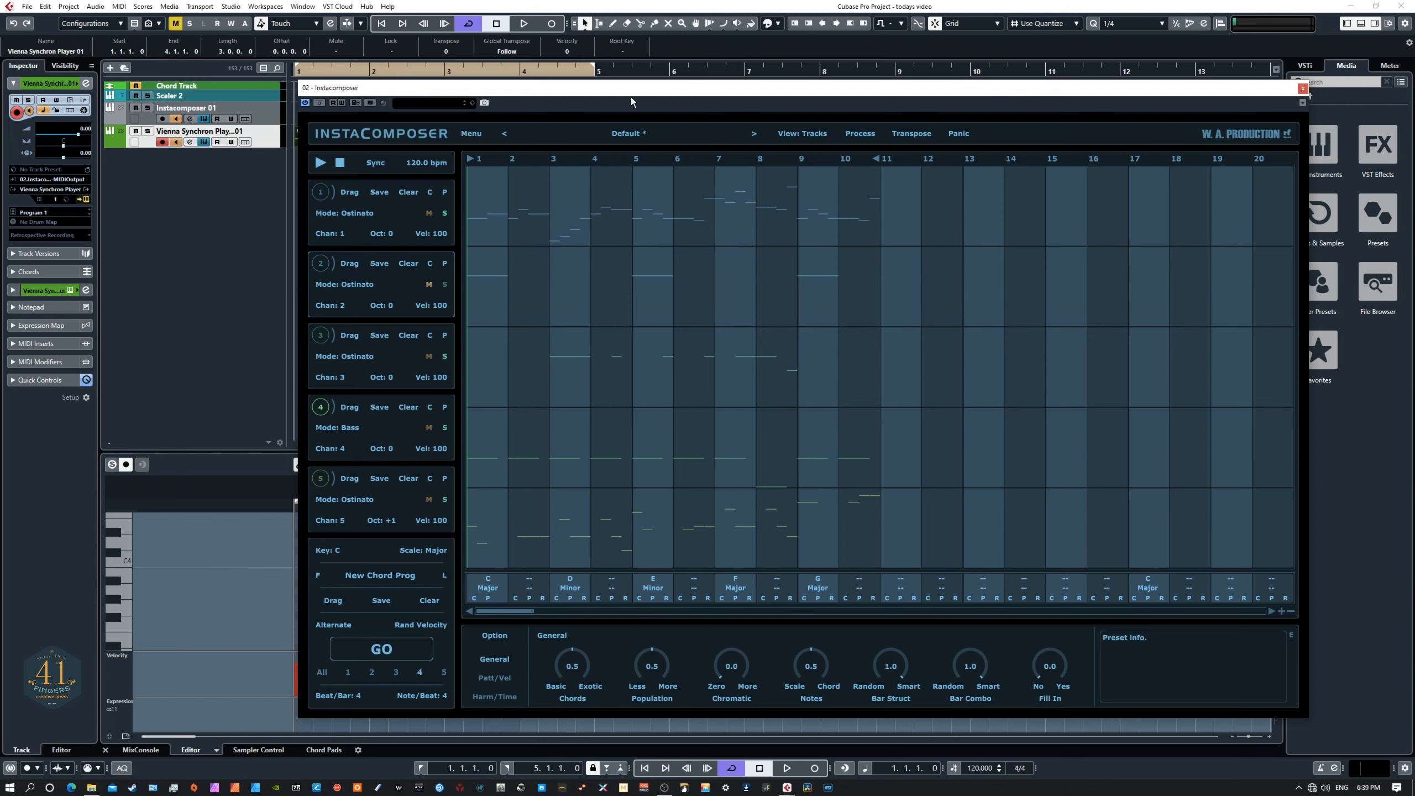
left_click_drag(639, 93, 571, 61)
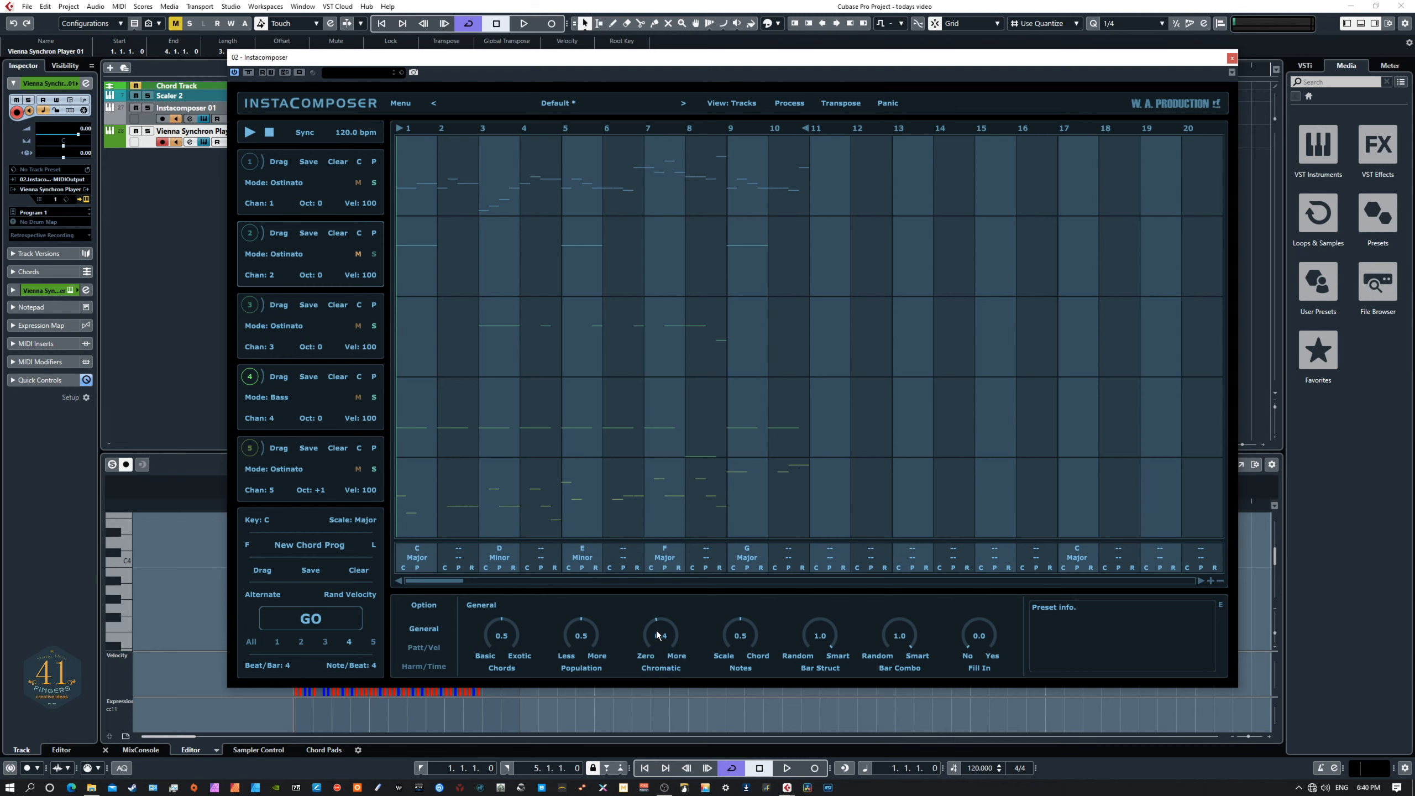
Step: Regenerate only track 1 with Chromatic set to 0.4, and view the Patt/Vel and Harm/Time settings
left_click_drag(657, 635, 638, 646)
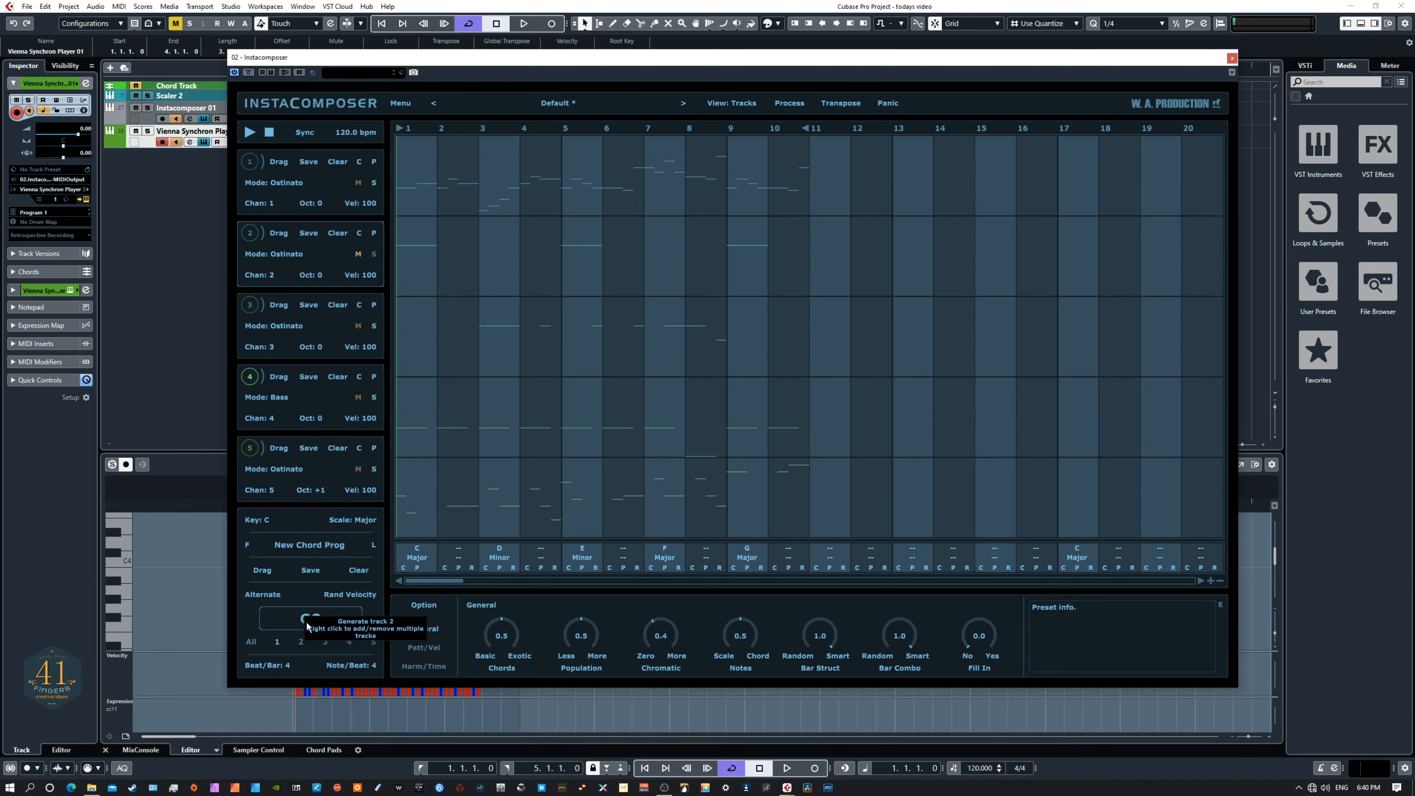
left_click(277, 642)
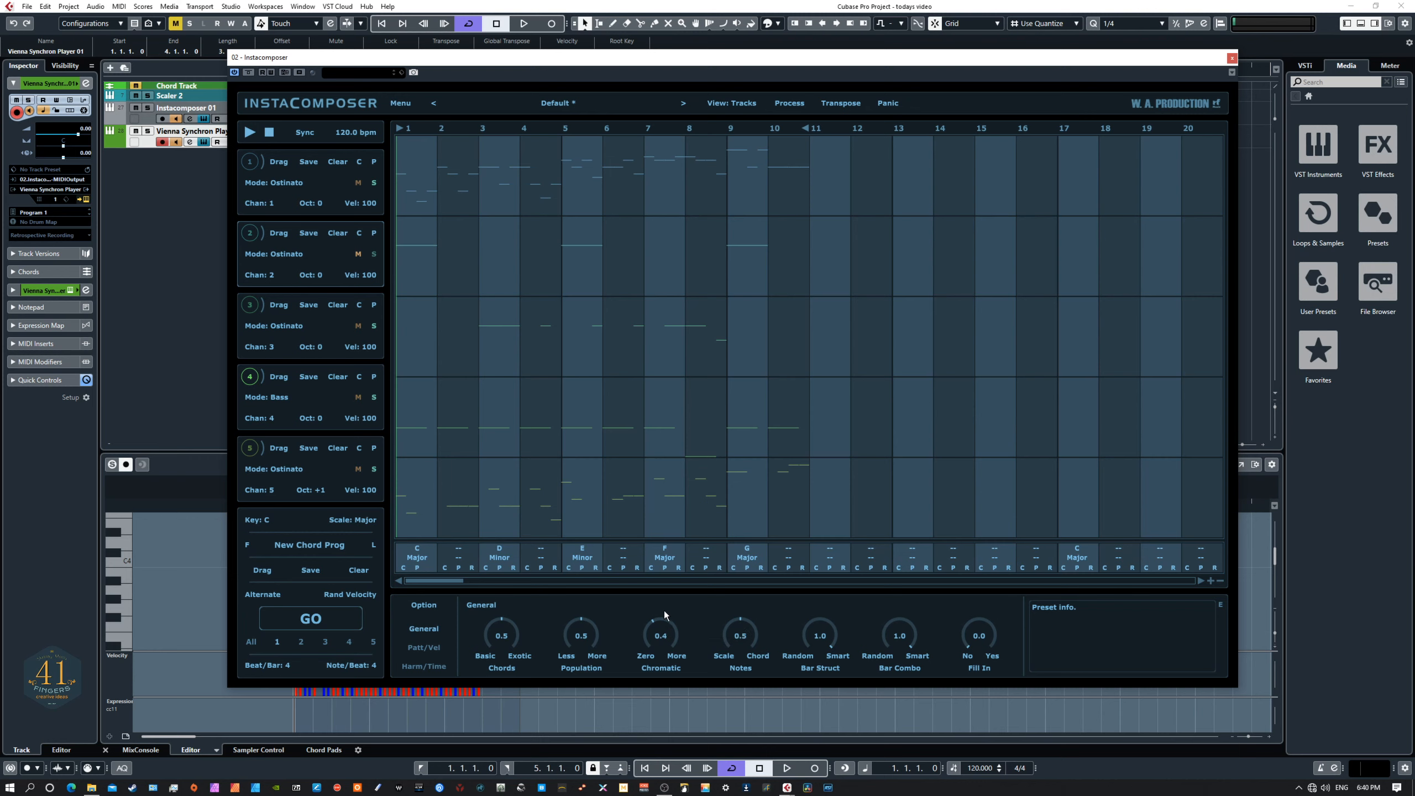
left_click(429, 647)
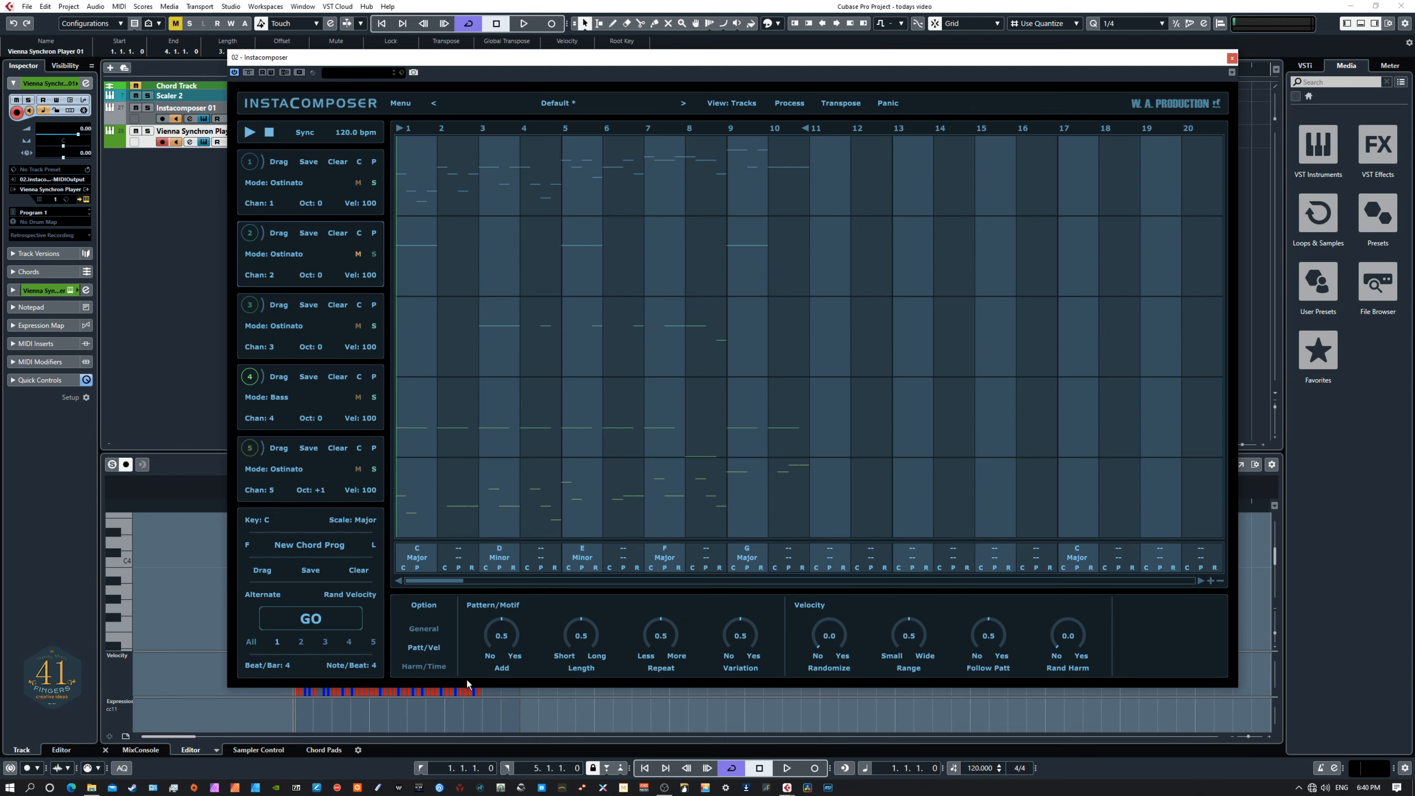
left_click(422, 666)
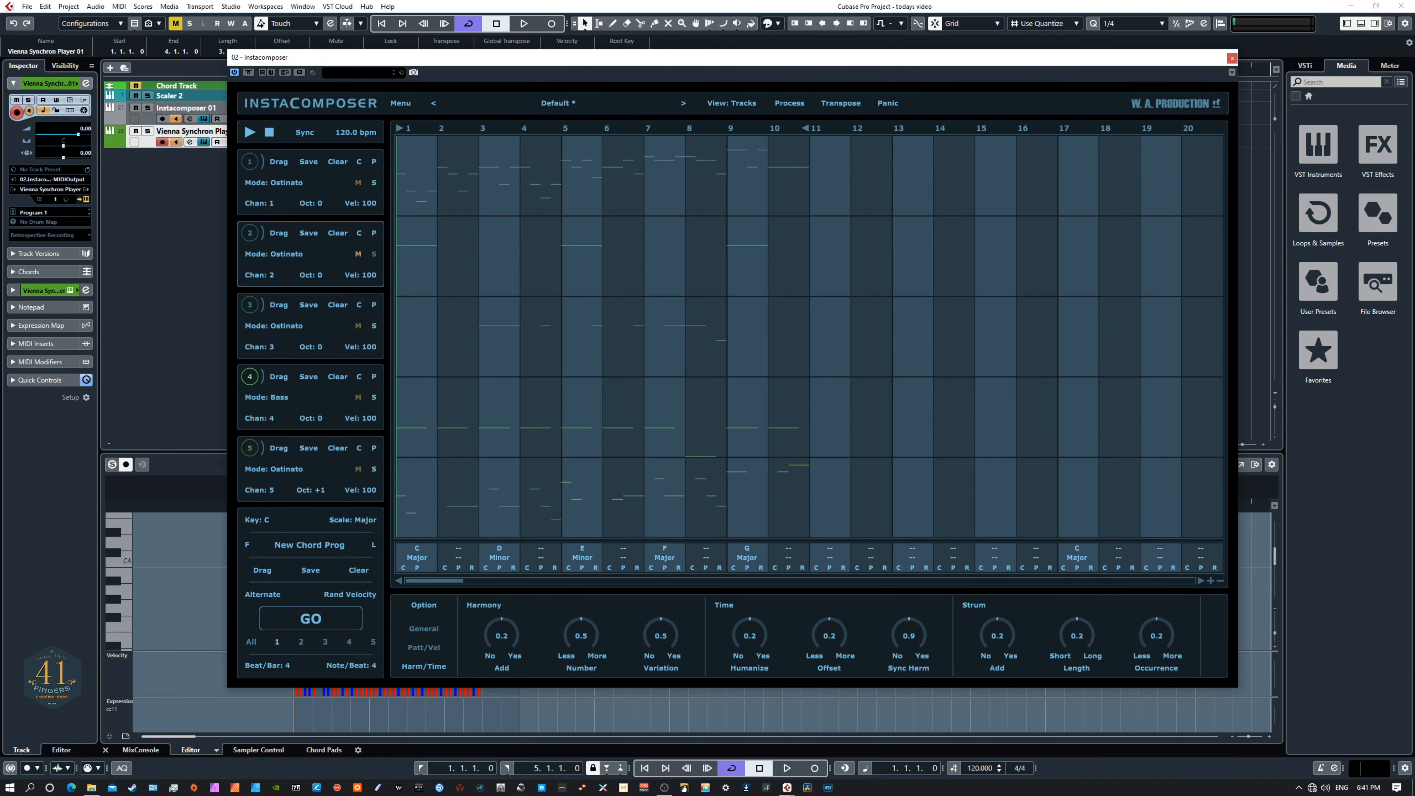
Step: Show Scaler 2's chords over Instacomposer, move its window aside and hide it again
left_click_drag(0, 180, 676, 131)
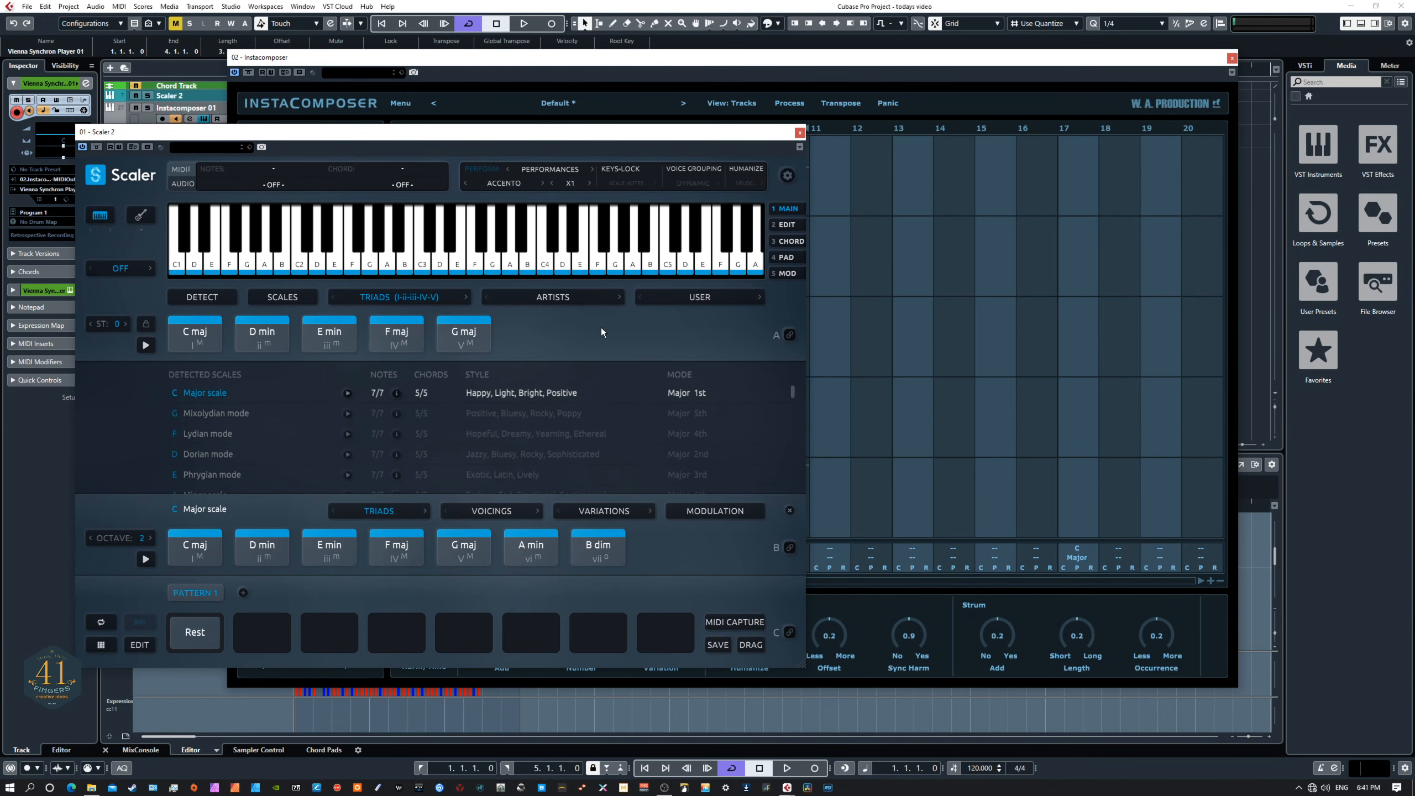
left_click_drag(598, 135, 469, 95)
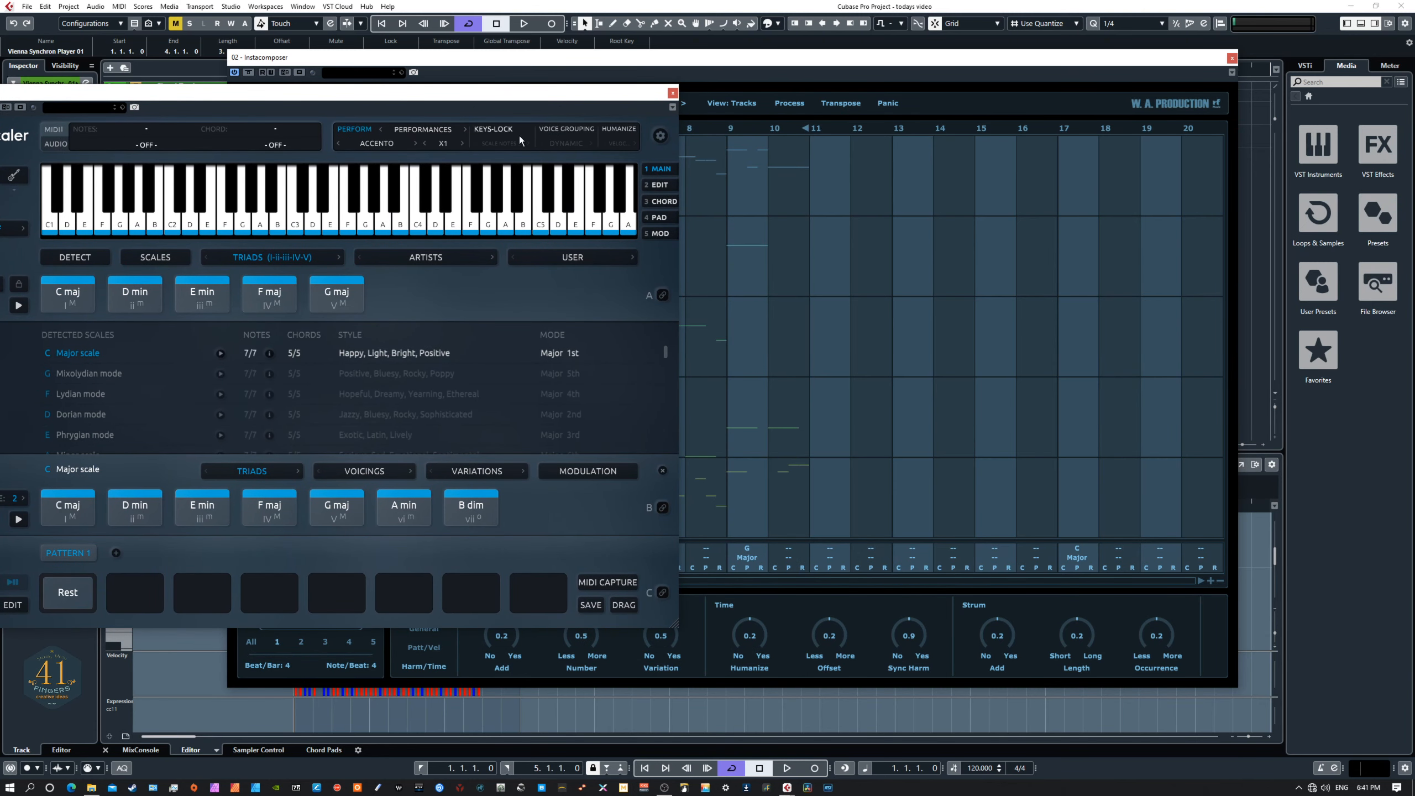
left_click(635, 95)
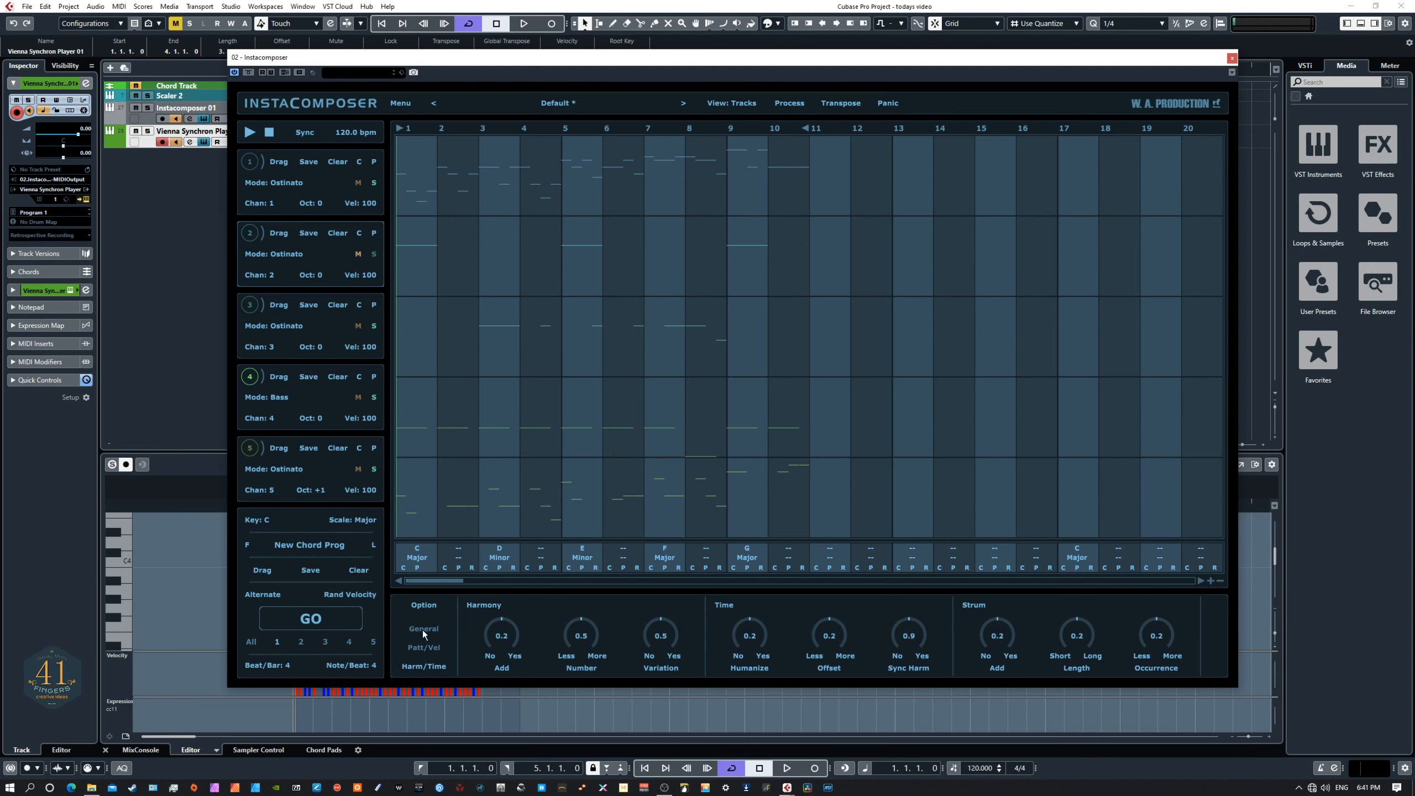
Step: Enable the chord mode options Use Inversions and Add Bass Note in Instacomposer
left_click(424, 606)
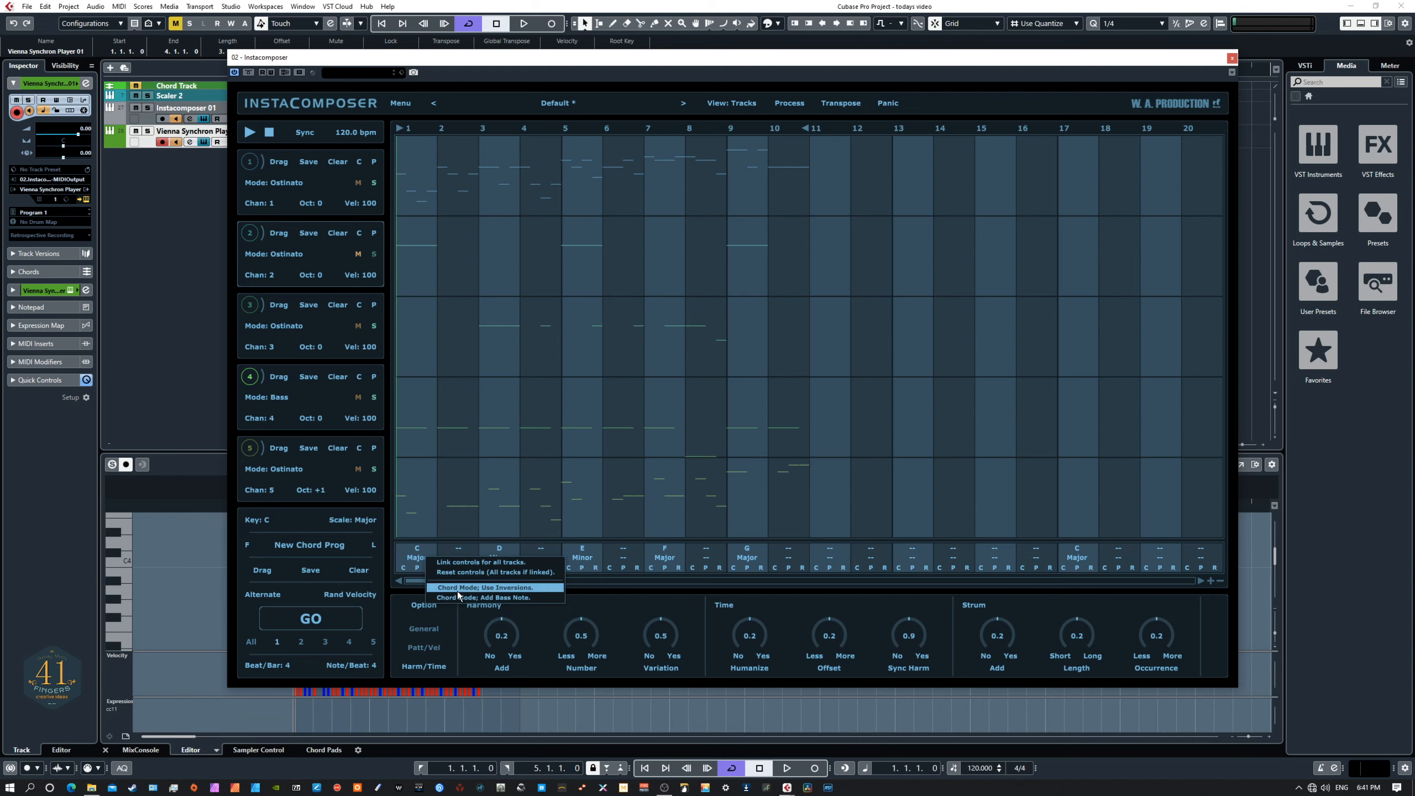
left_click(494, 588)
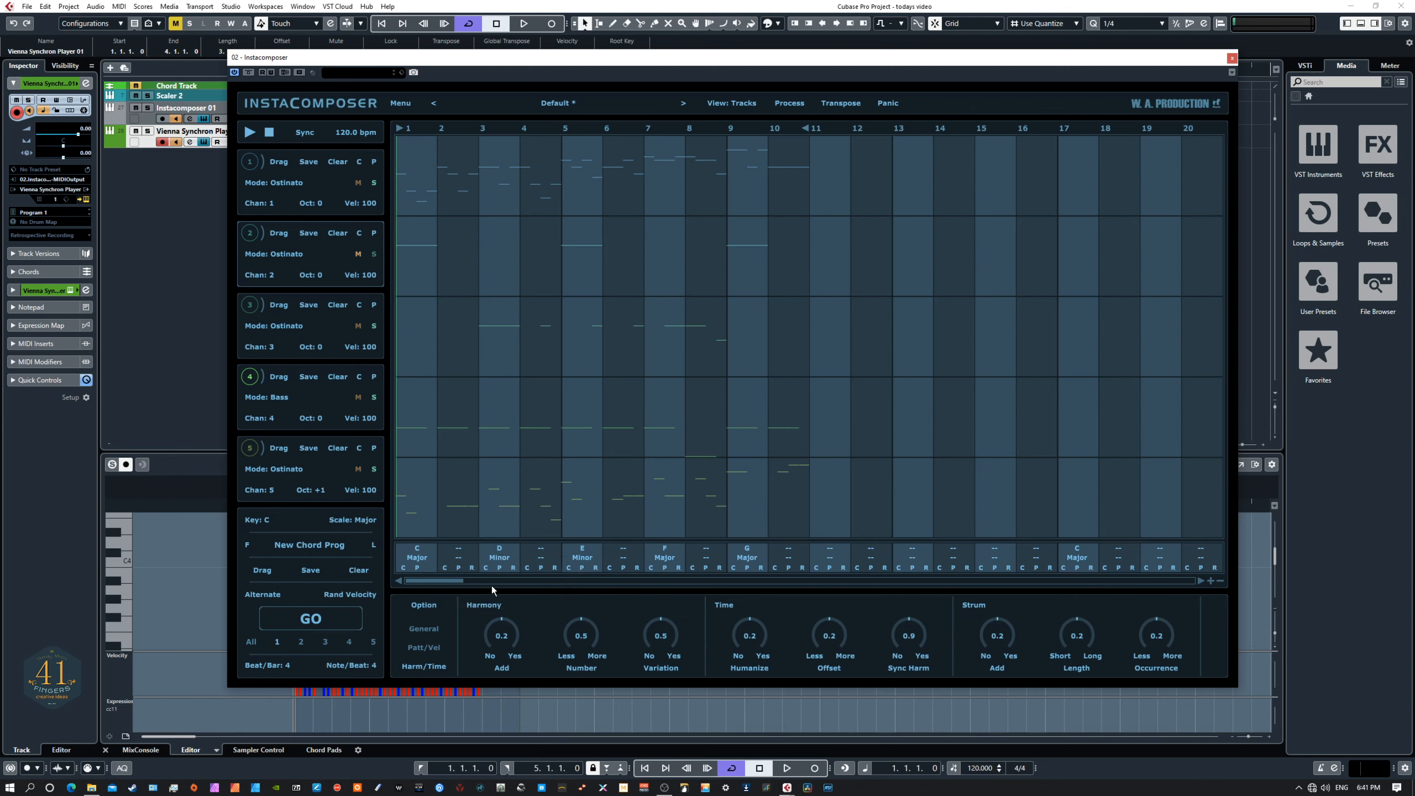
left_click(437, 607)
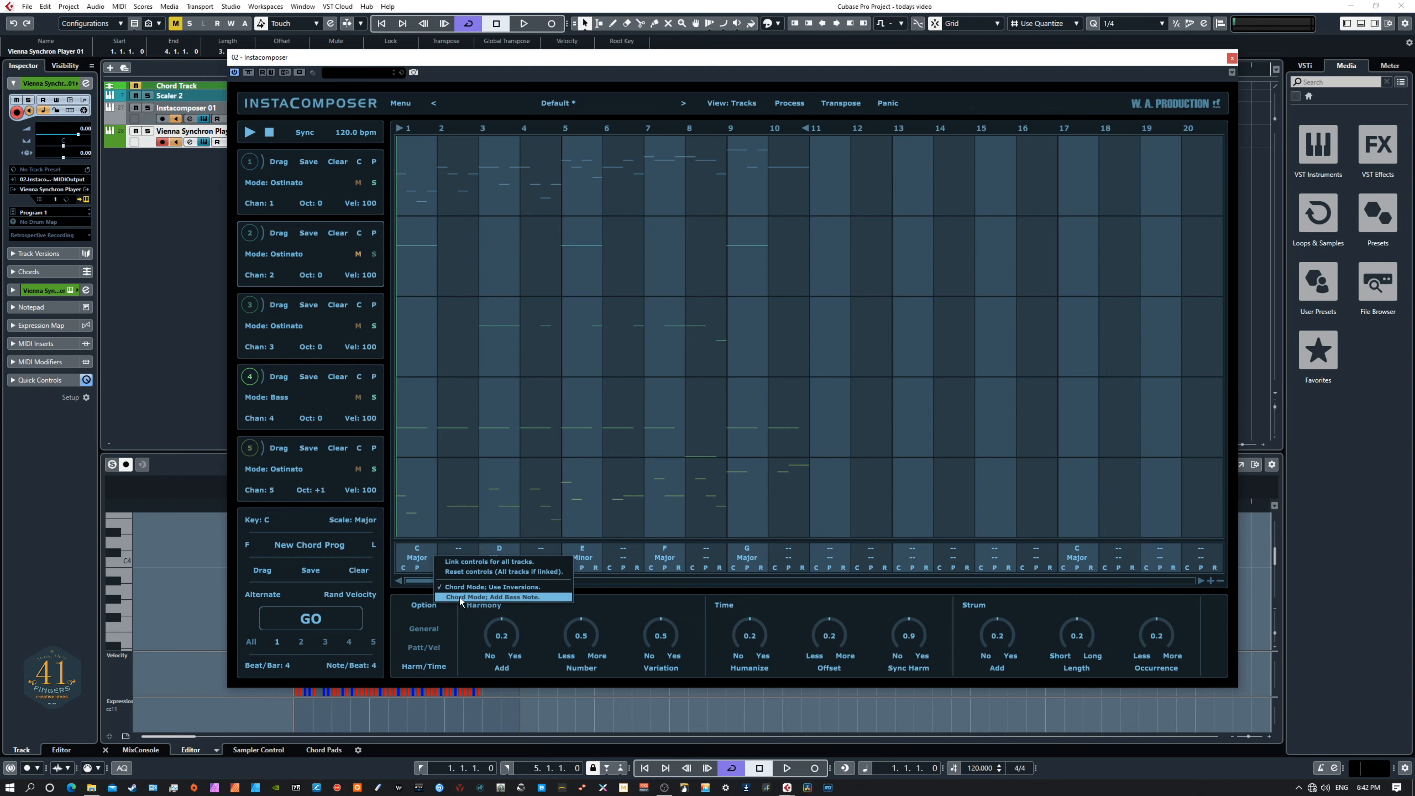
left_click(460, 597)
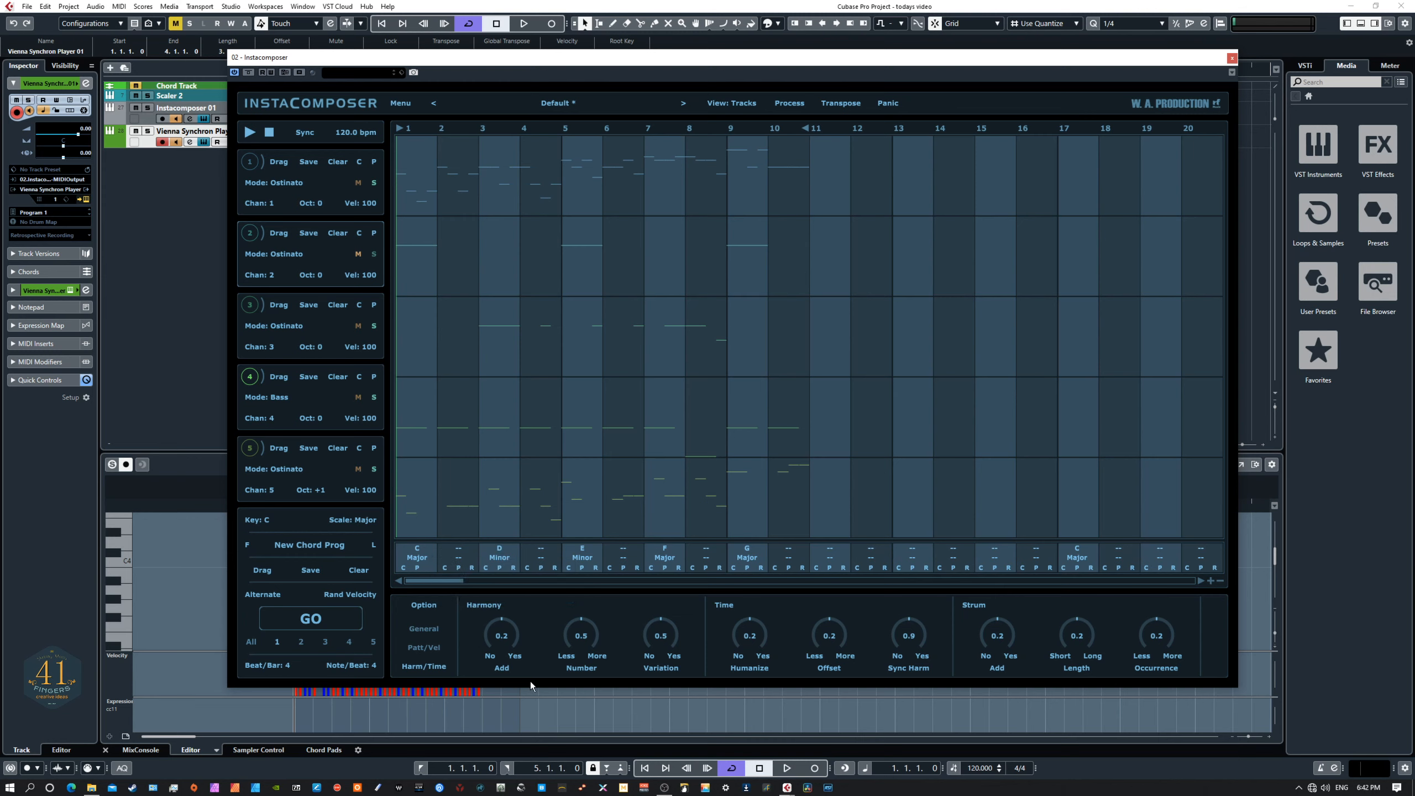
Step: Regenerate all tracks, and switch track 5 to Chord mode and generate its chords
left_click(309, 620)
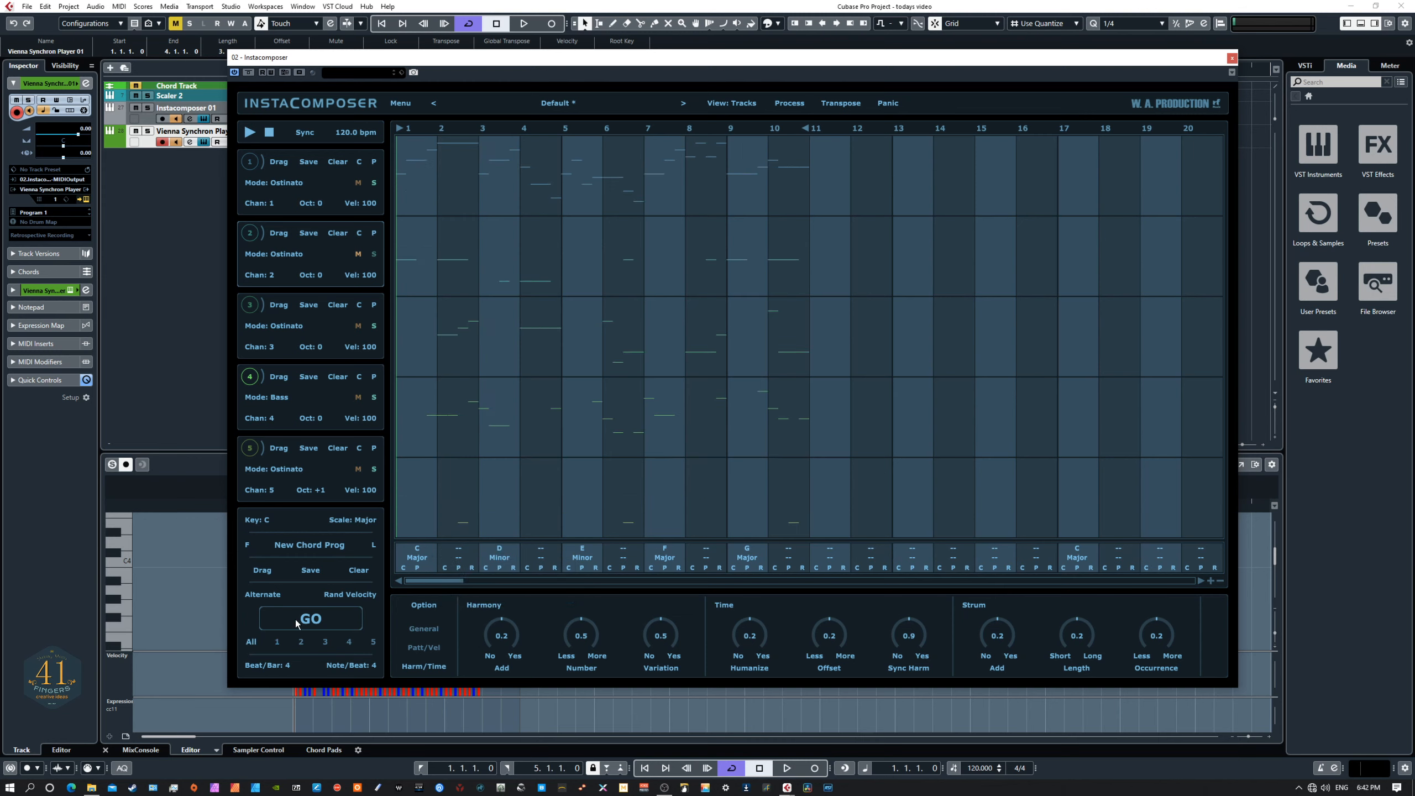
left_click(291, 470)
left_click(315, 463)
left_click(299, 623)
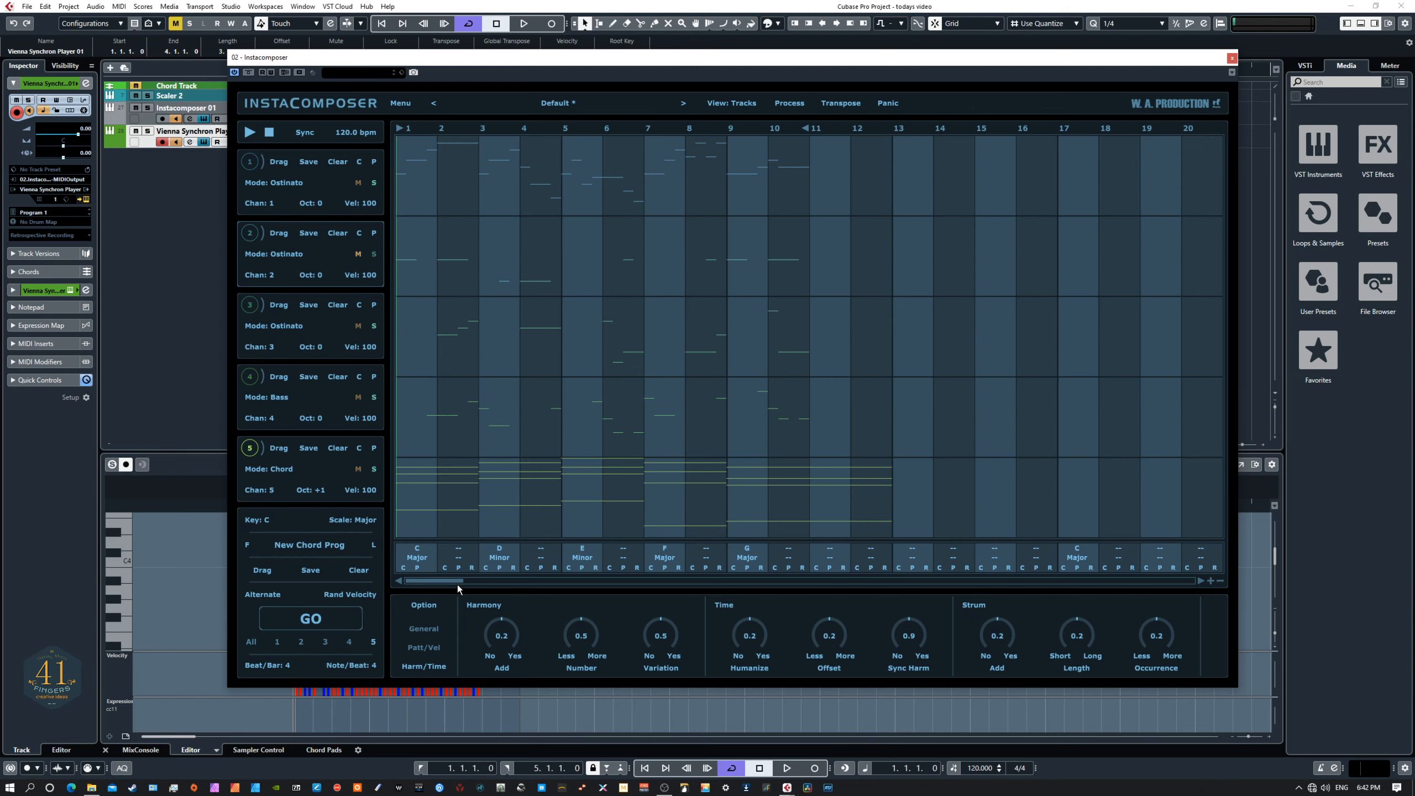
Step: Review Instacomposer's chord mode options and reposition its window over the project
left_click(422, 609)
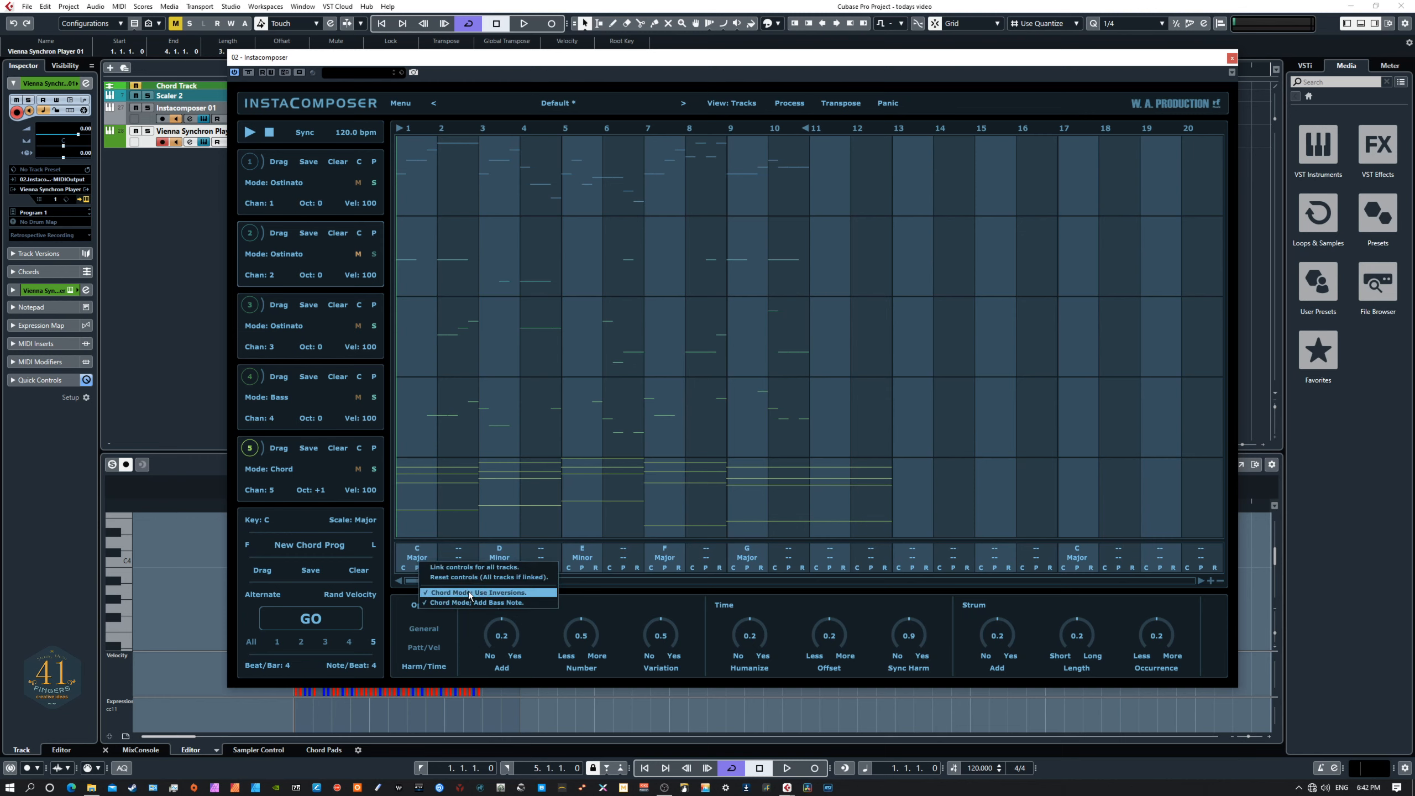
left_click(431, 594)
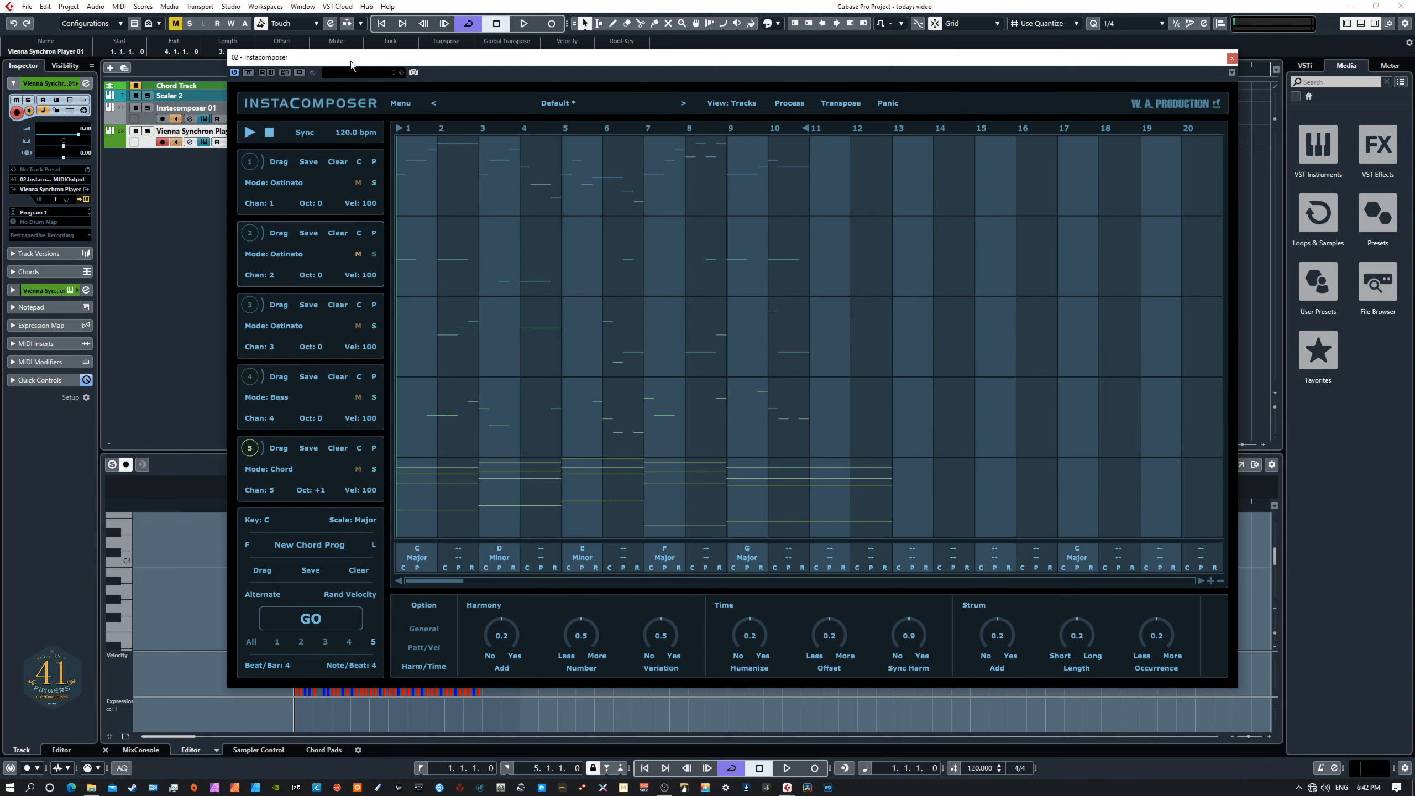
left_click_drag(351, 61, 315, 76)
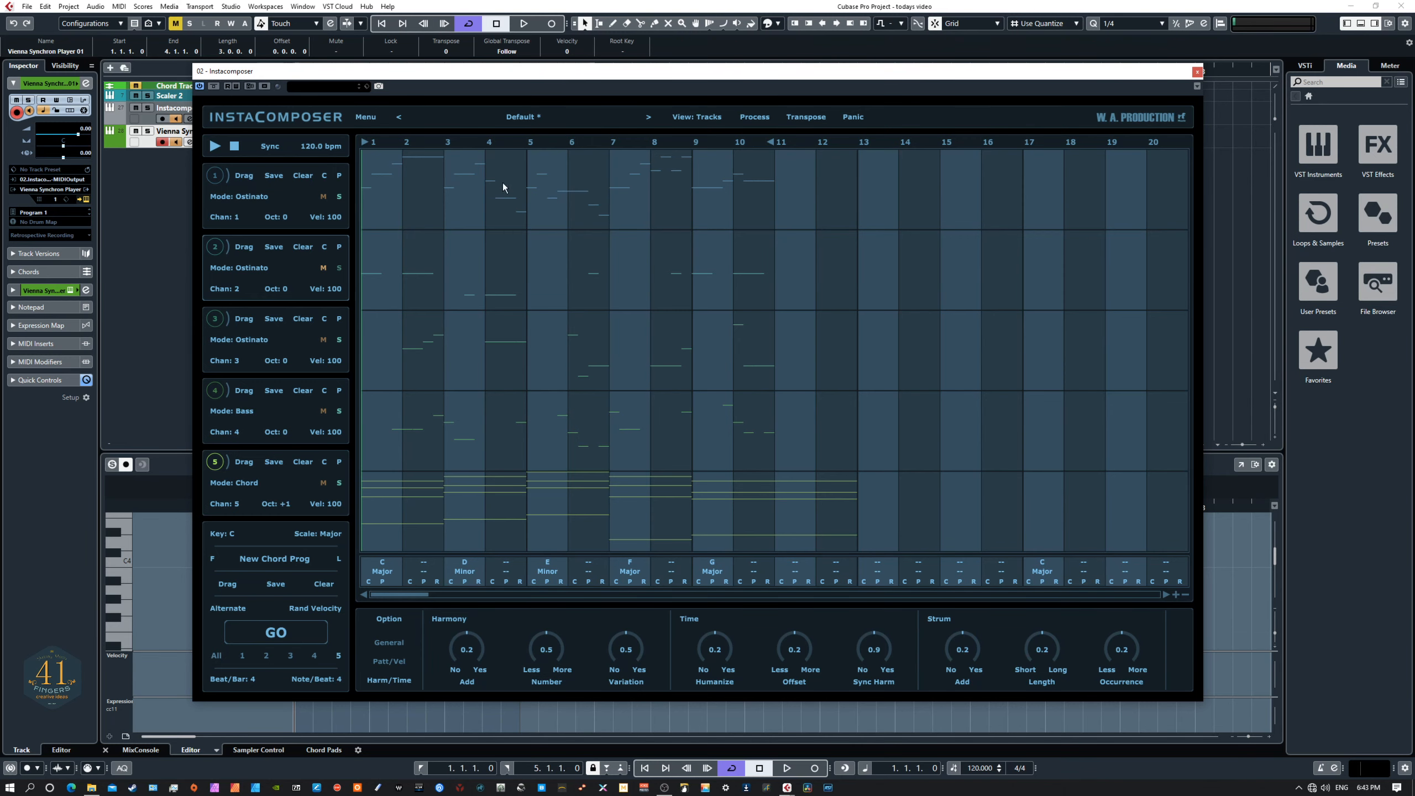
left_click_drag(413, 75, 647, 84)
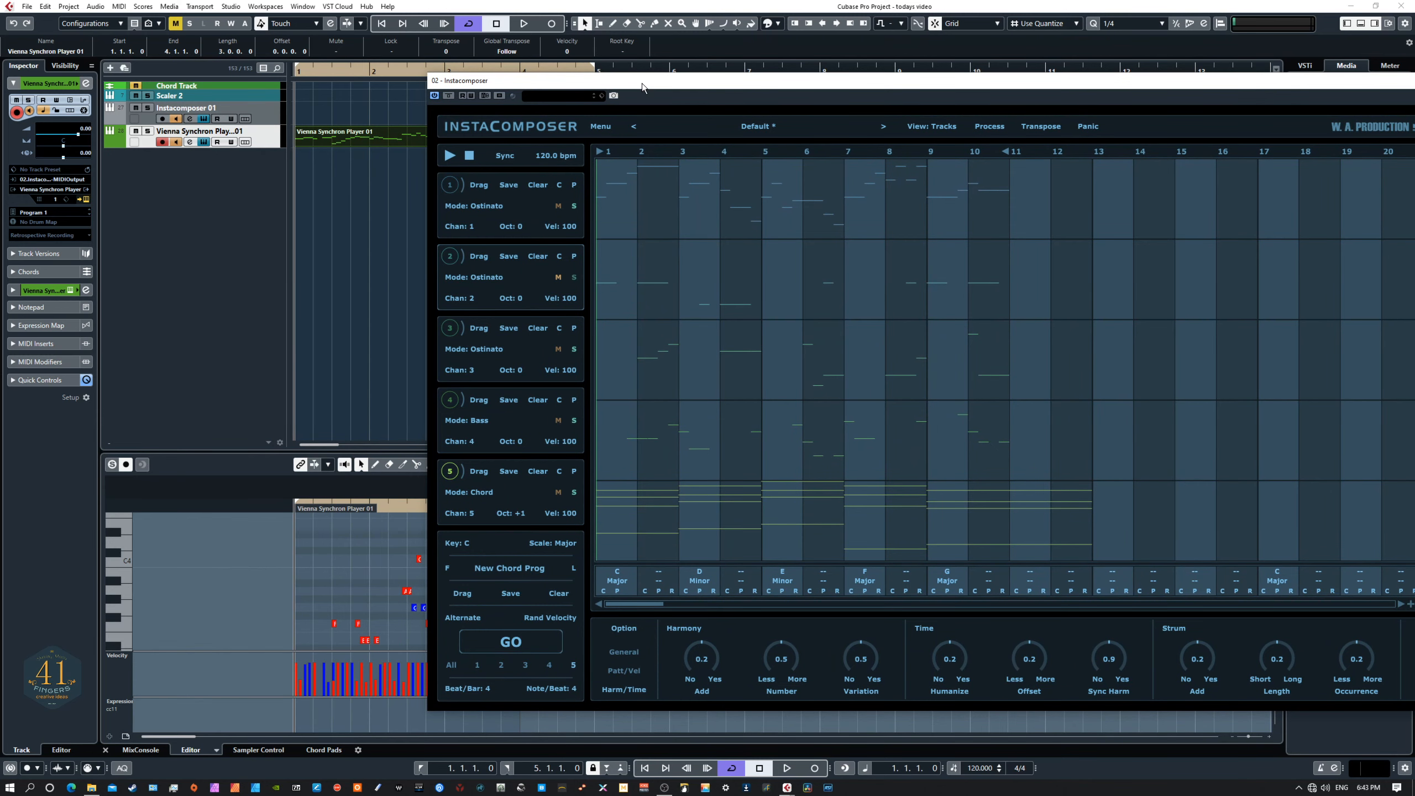
left_click_drag(641, 87, 410, 55)
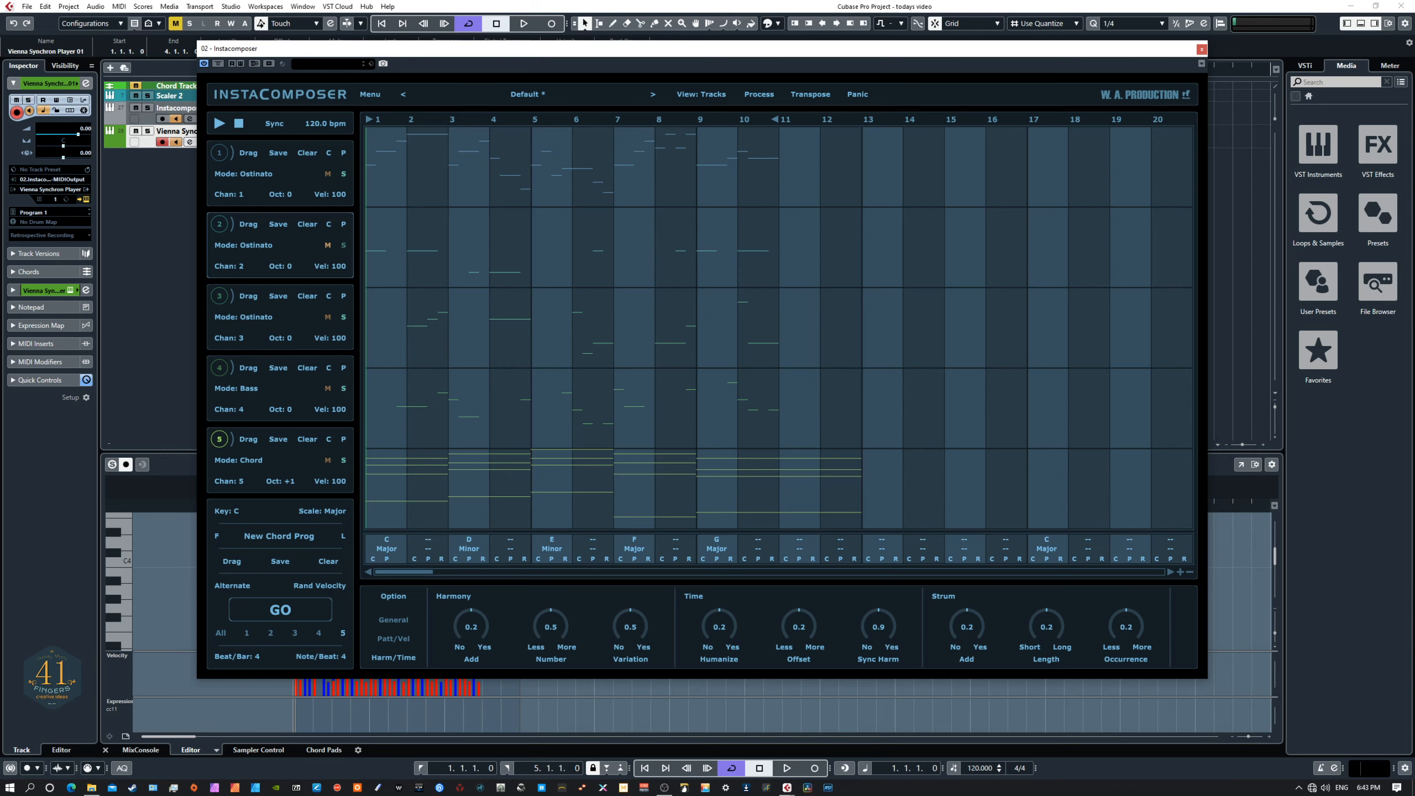
Step: Place Scaler 2 beside Instacomposer's track list and select all seven C major scale triads in section B
left_click_drag(0, 150, 1115, 82)
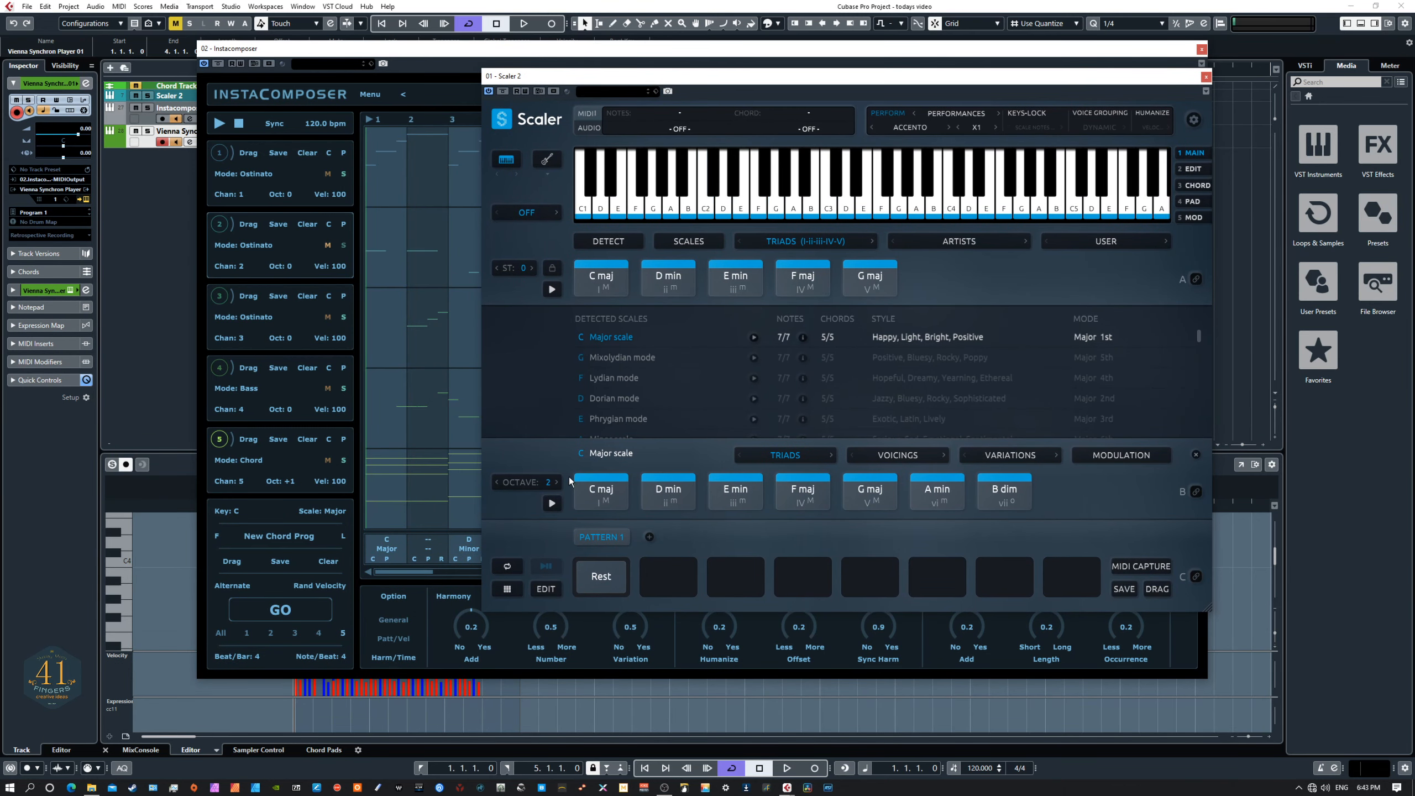
left_click_drag(566, 470, 1026, 497)
left_click_drag(630, 79, 773, 23)
left_click(757, 429)
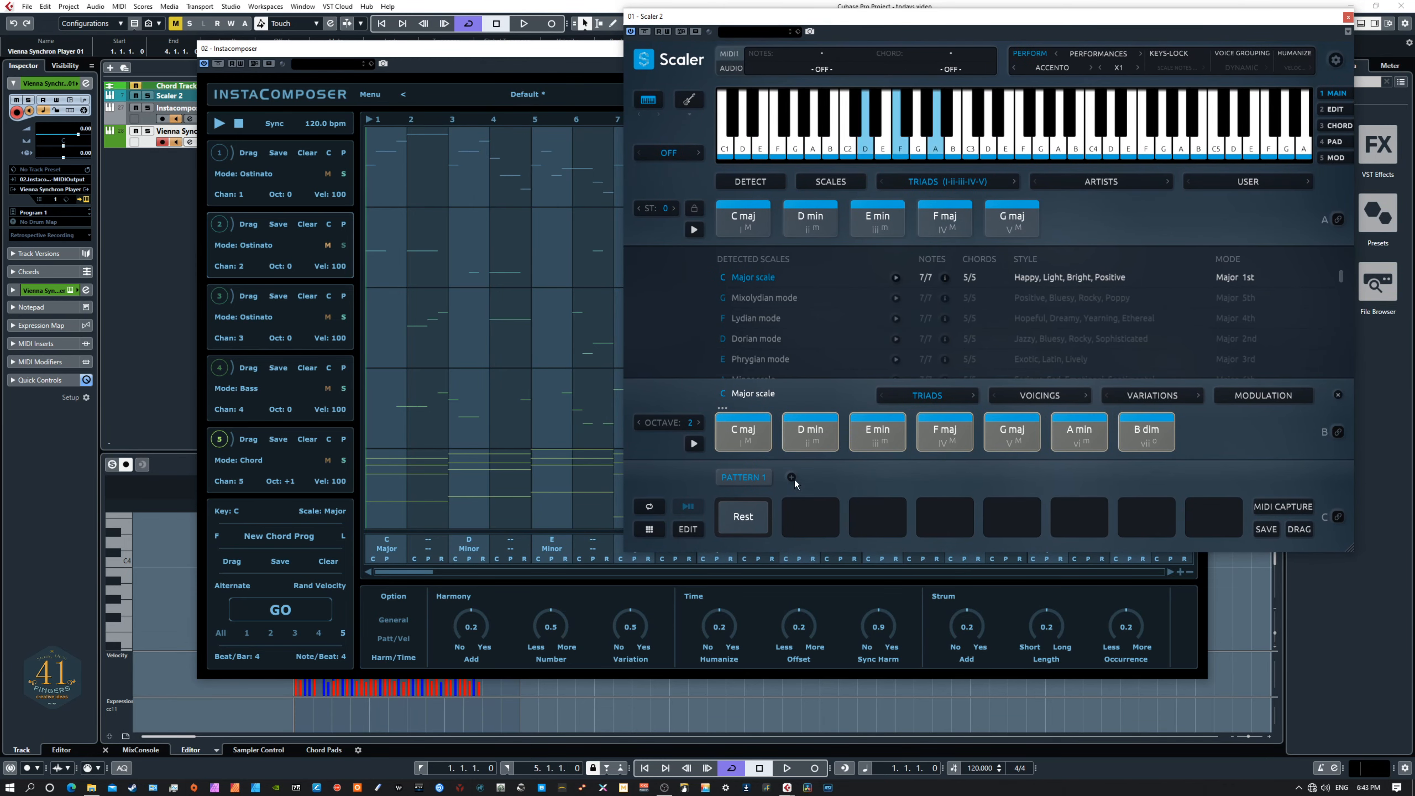
left_click_drag(757, 429, 400, 552)
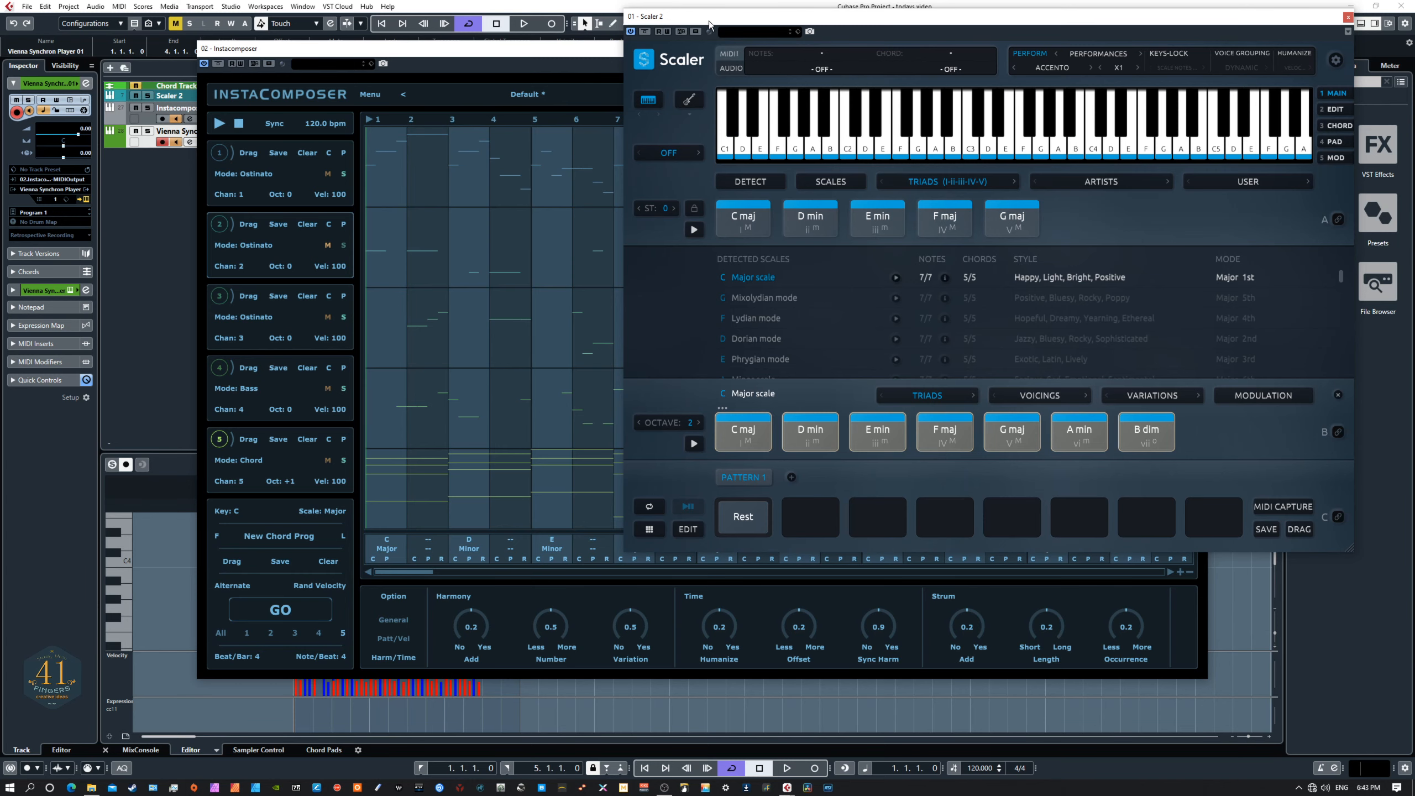
left_click_drag(711, 20, 710, 53)
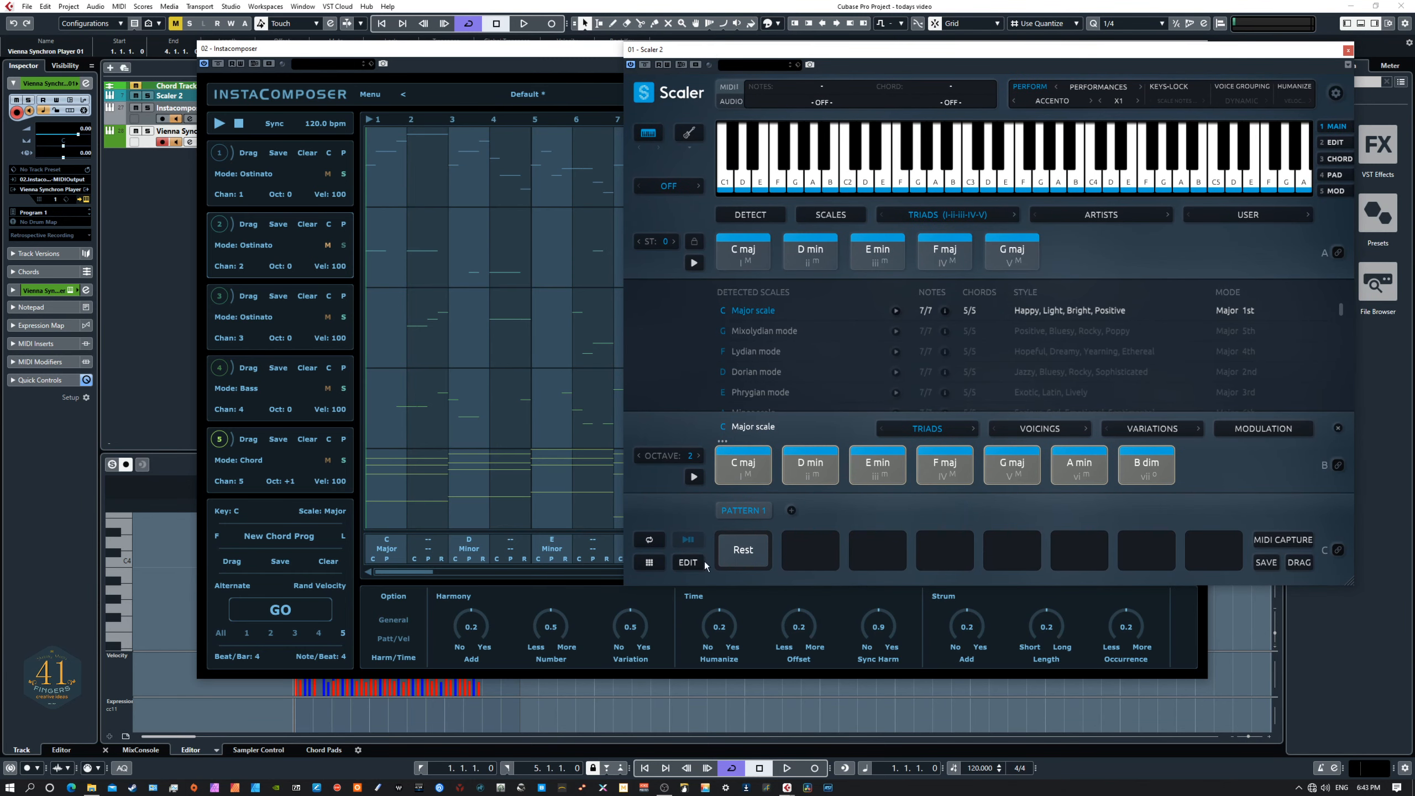
Step: Add the seven triads from C maj to B dim to Scaler 2's Pattern 1 and shift its window aside
left_click(1025, 178)
left_click(740, 460)
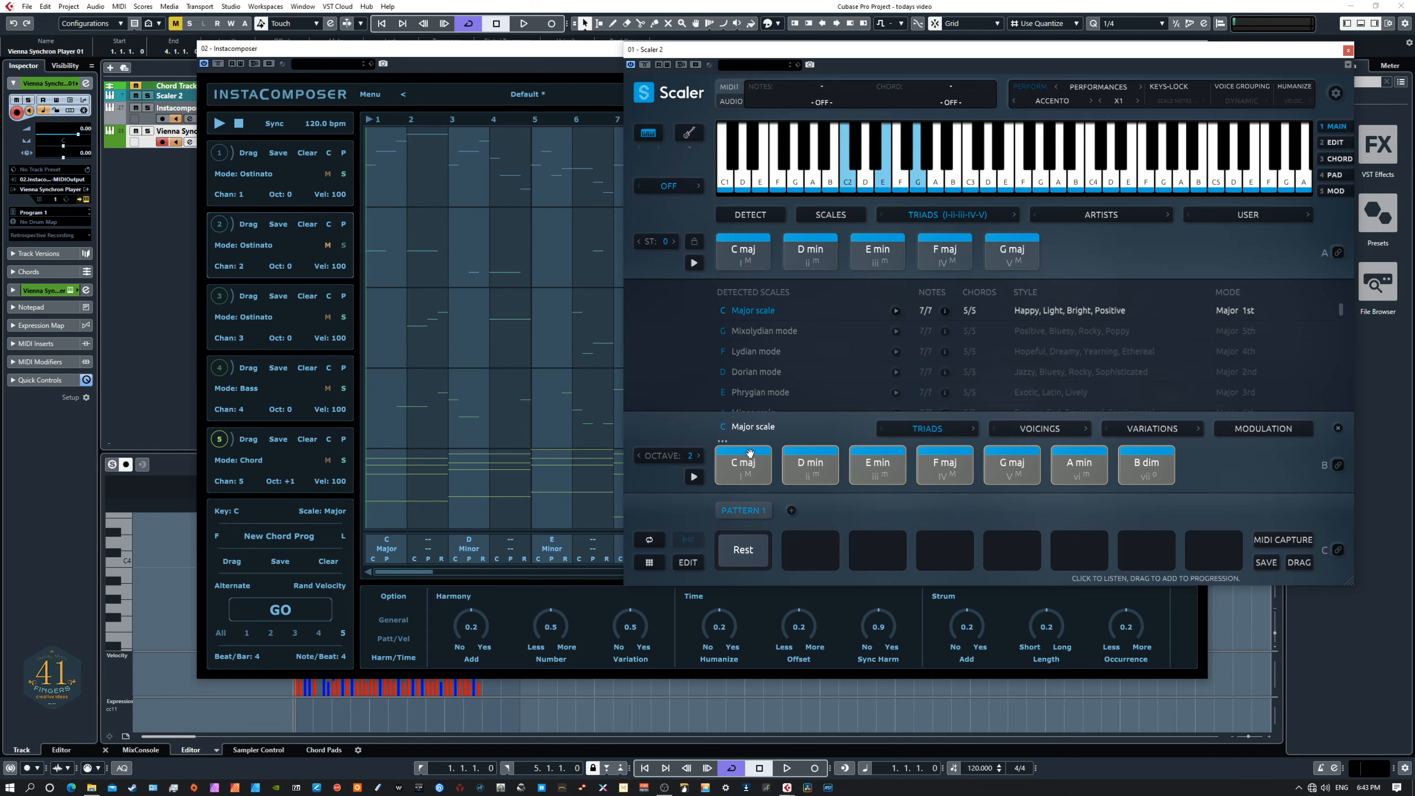
left_click_drag(715, 440, 1131, 473)
left_click_drag(750, 474, 749, 547)
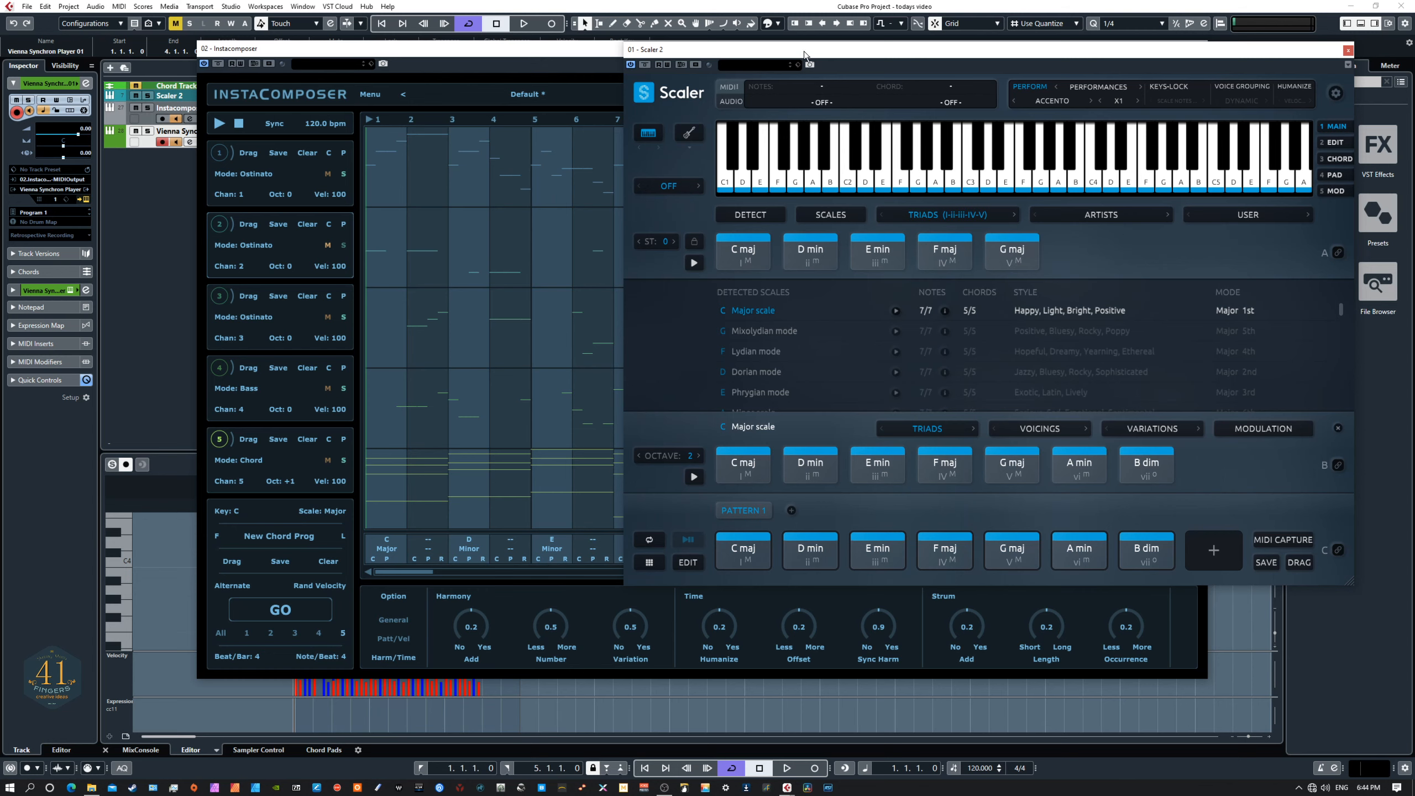
left_click_drag(798, 52, 854, 97)
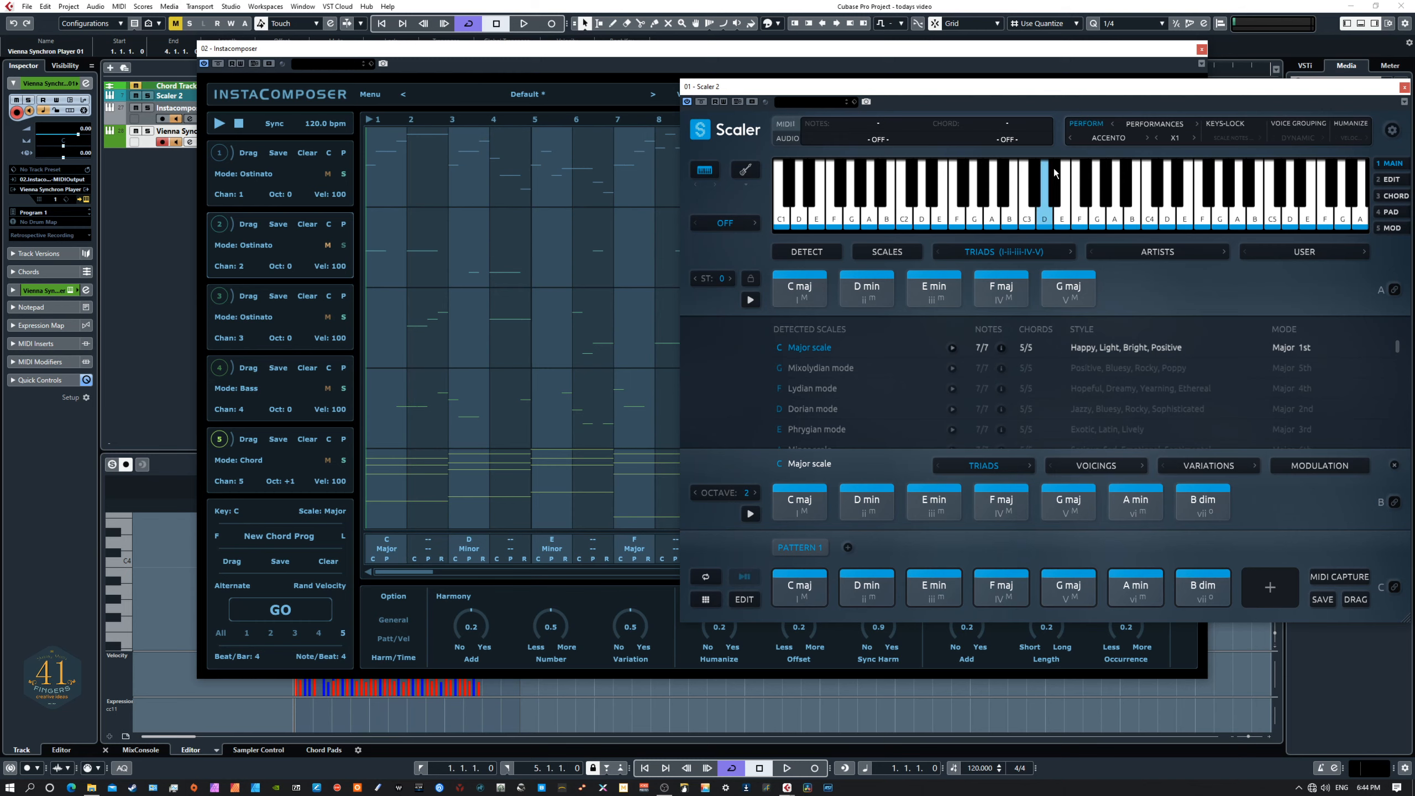
Step: Review Scaler 2's performance categories and Instacomposer's main menu commands, moving Scaler 2 out of the way in between
left_click(1111, 139)
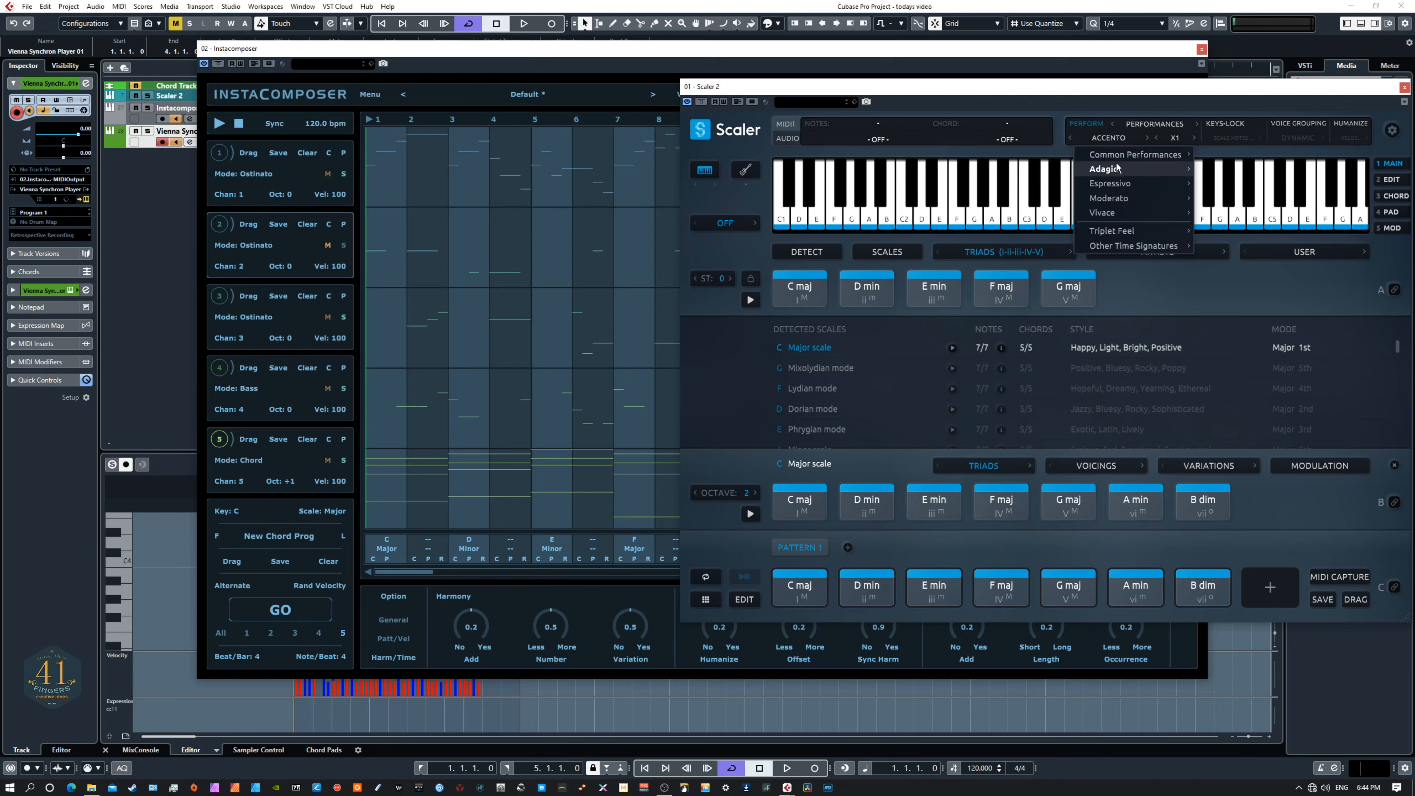
left_click(1107, 140)
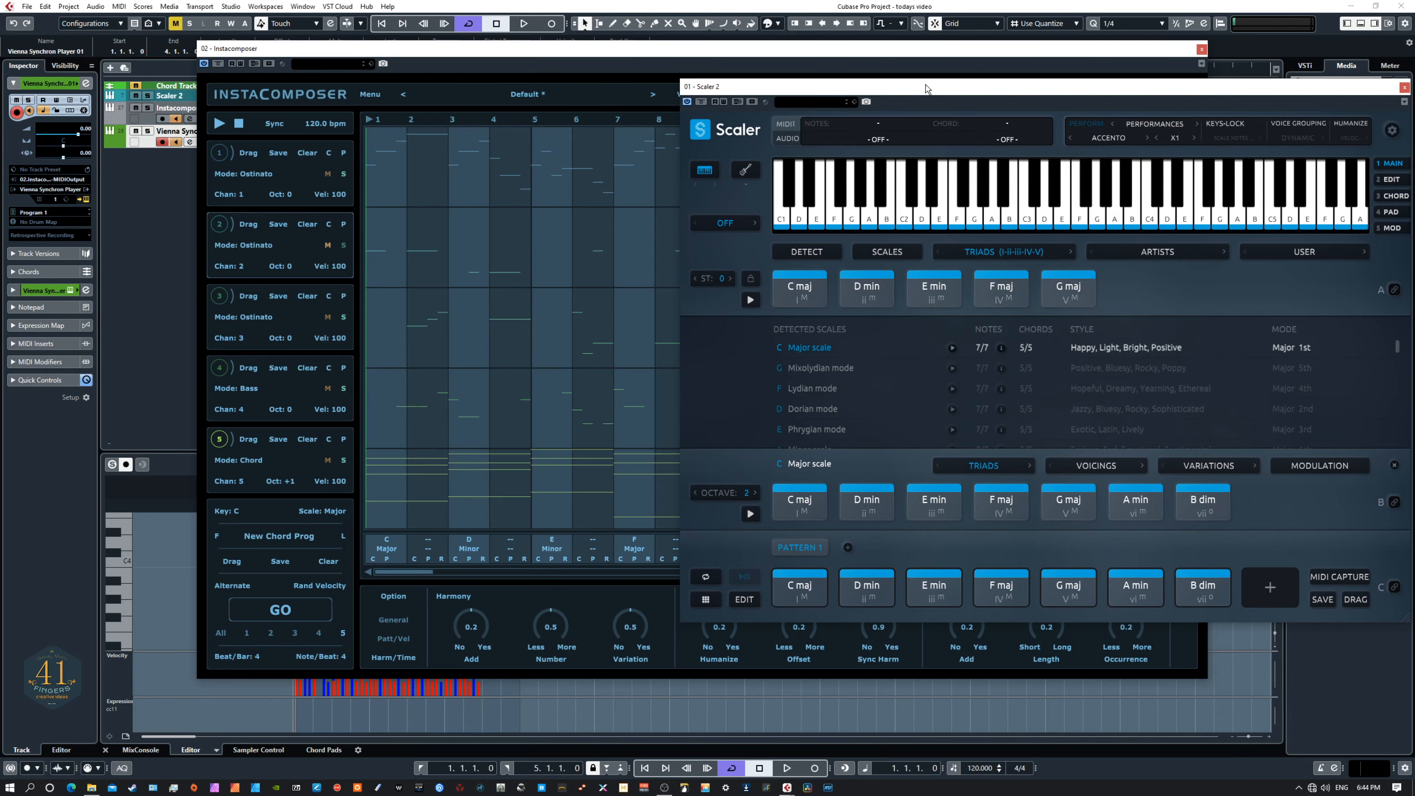
left_click_drag(945, 86, 0, 128)
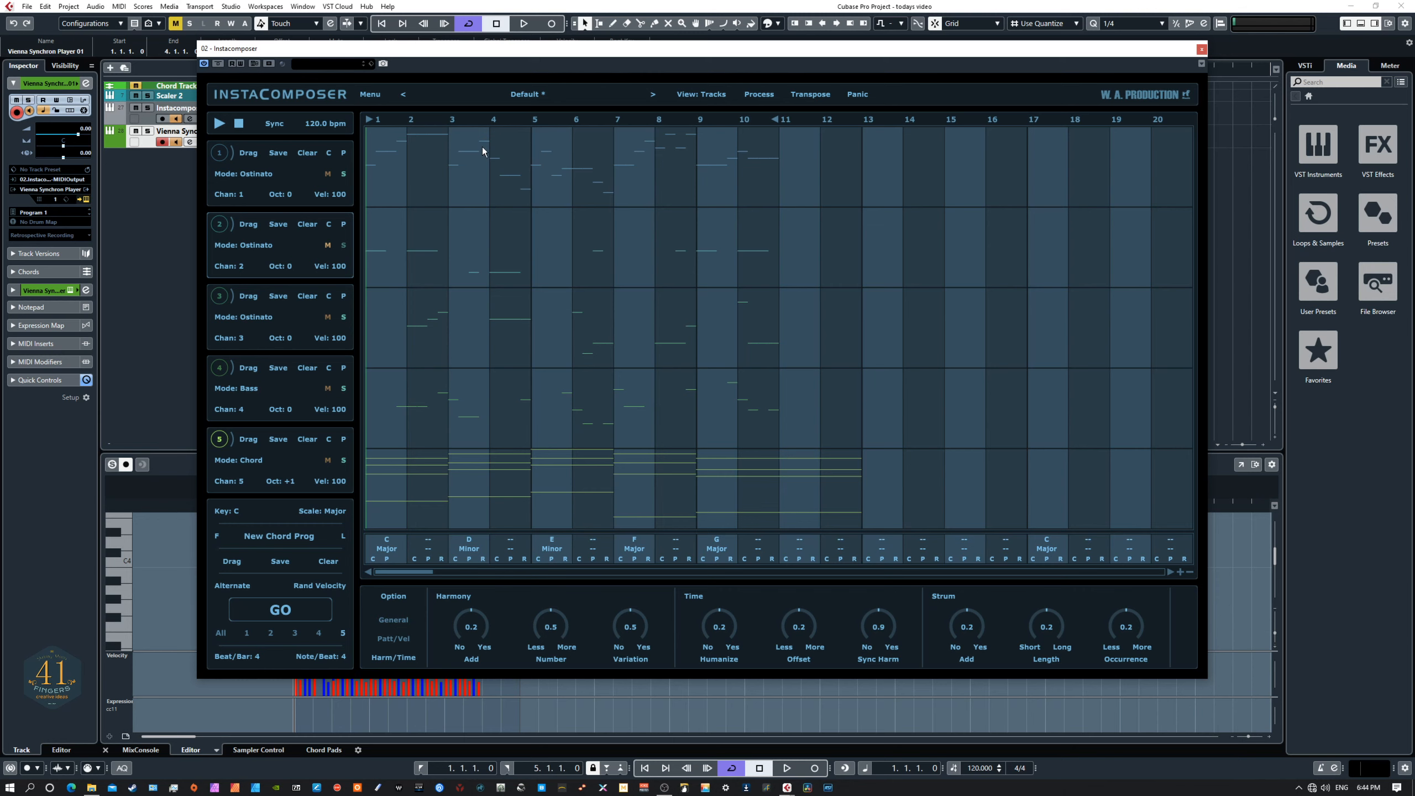
left_click(371, 94)
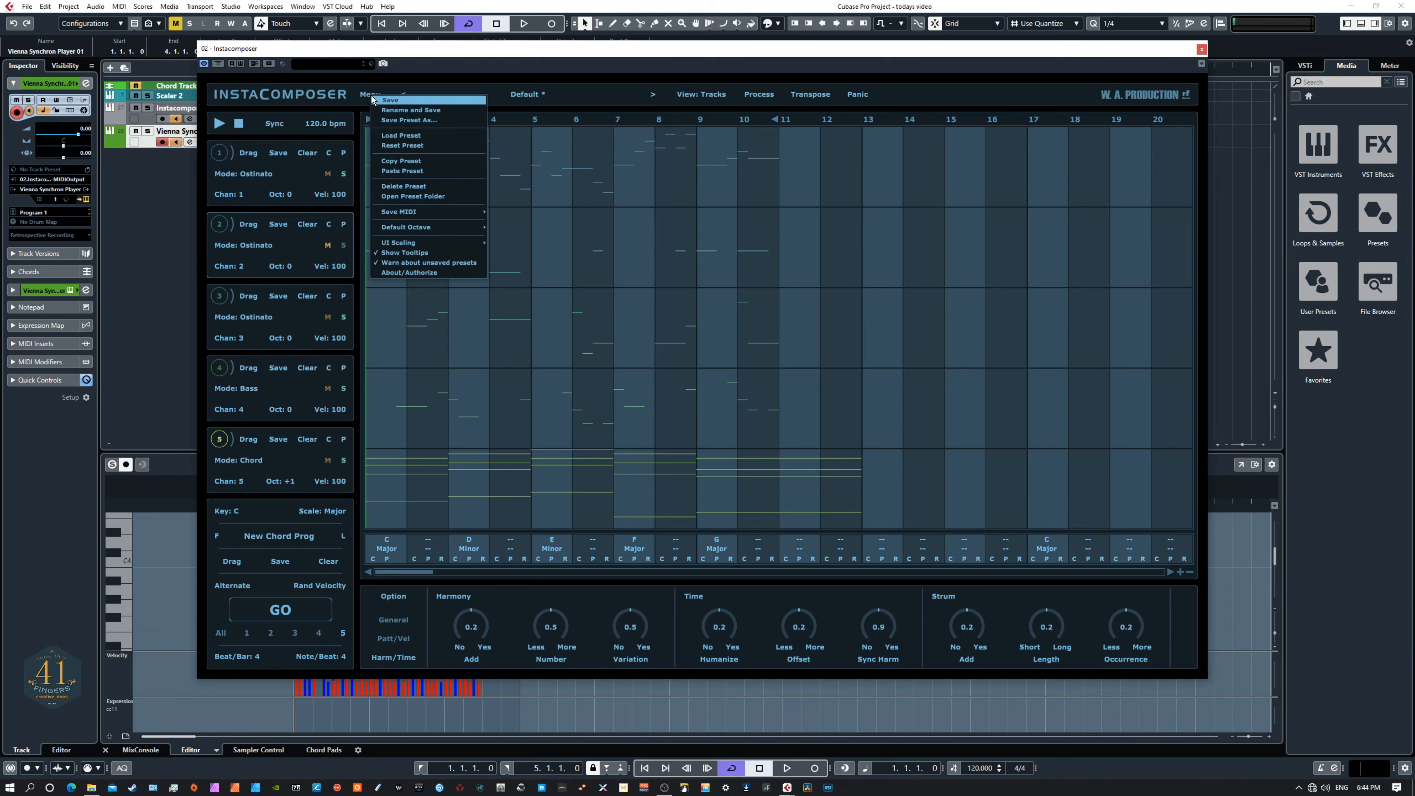
left_click(906, 260)
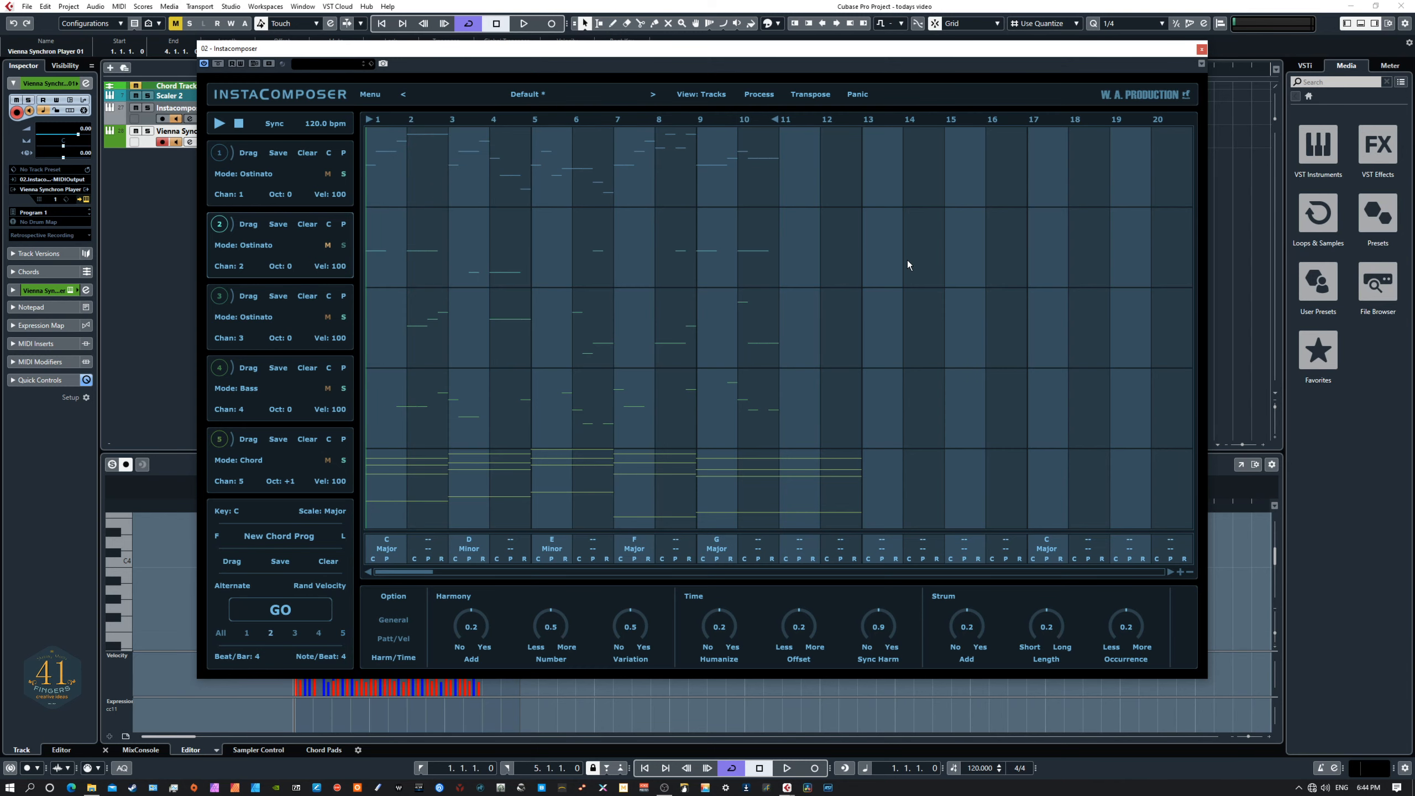
Step: Bring Scaler 2 back over Instacomposer and switch its Perform expression type to Phrases
left_click_drag(0, 209, 1131, 110)
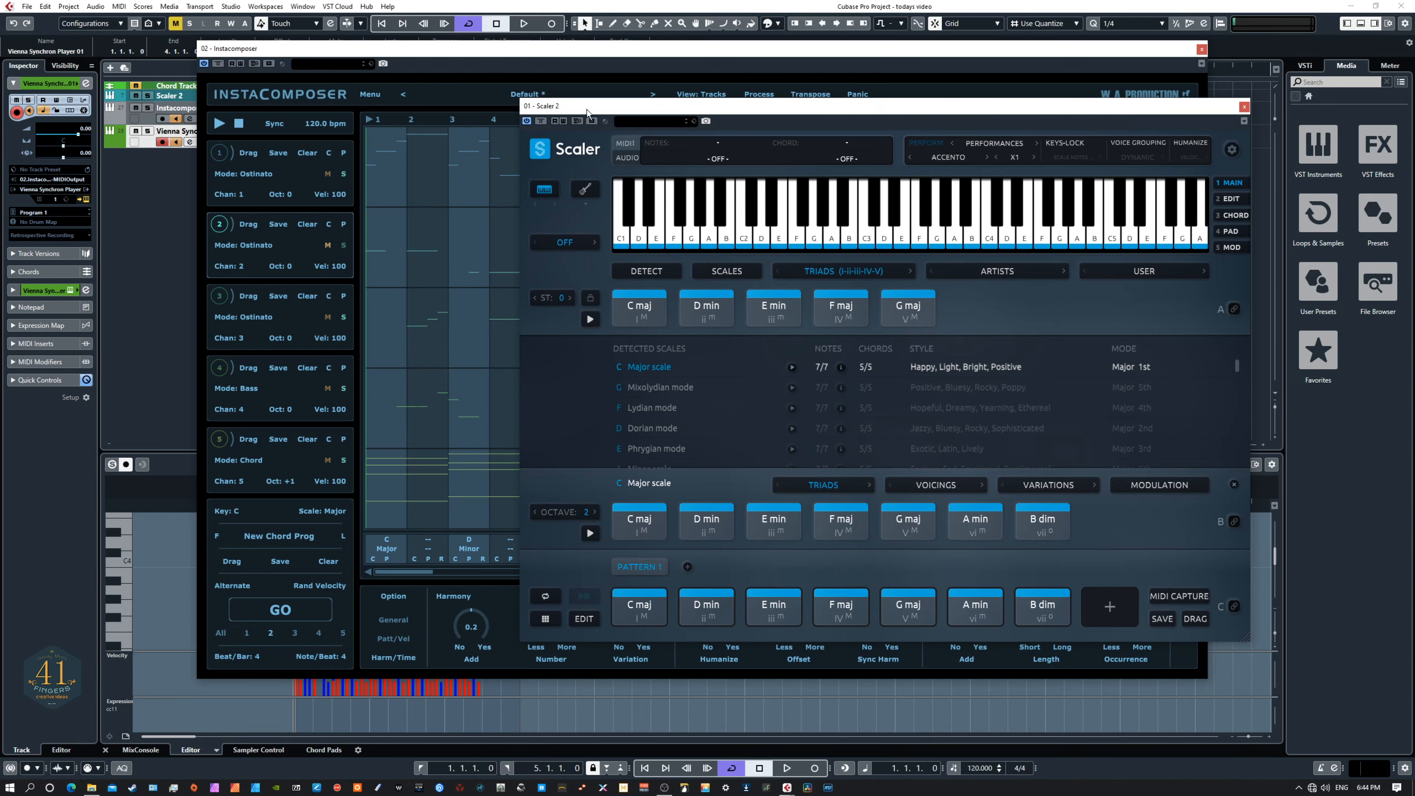
mouse_move(586, 108)
left_mouse_down()
mouse_move(677, 112)
mouse_move(572, 86)
left_mouse_up()
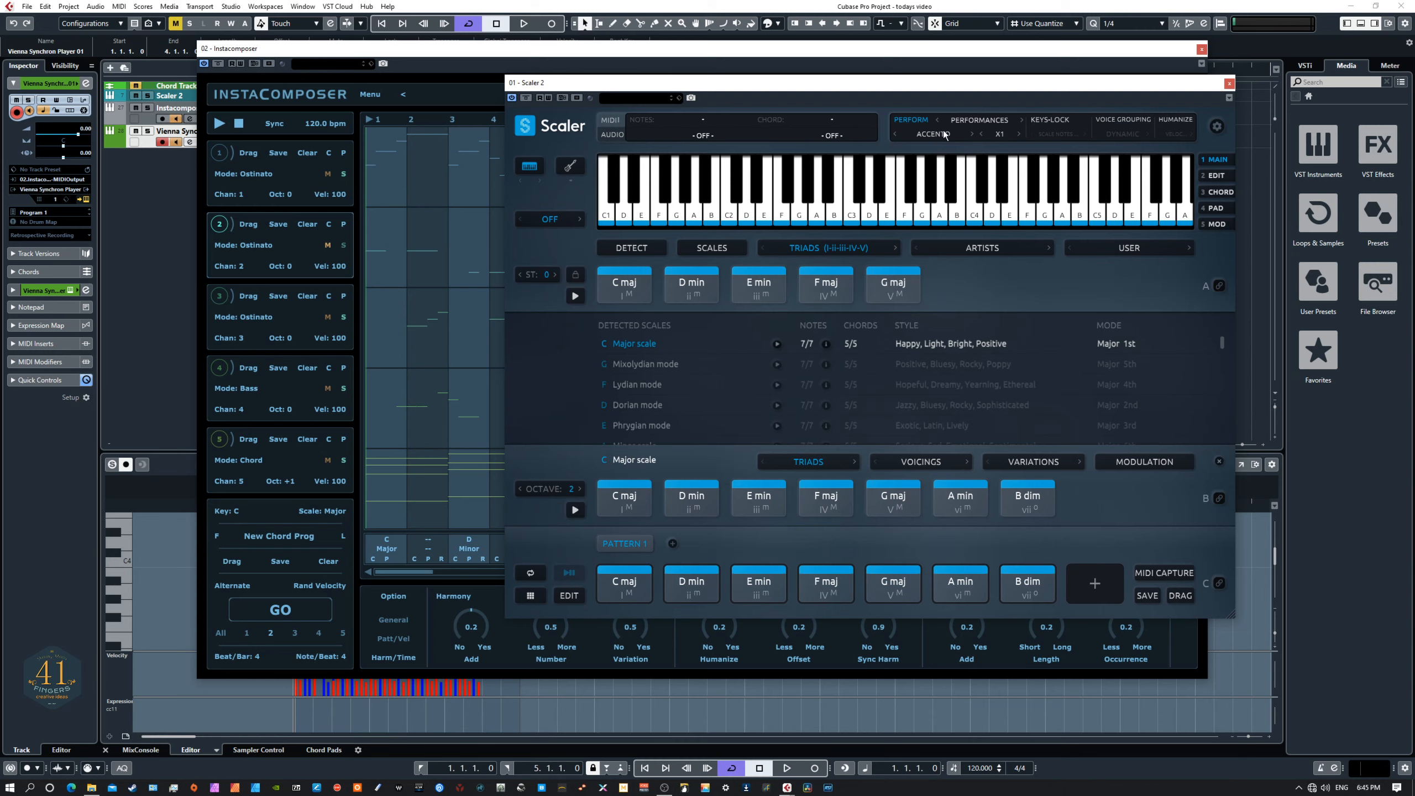
left_click(975, 119)
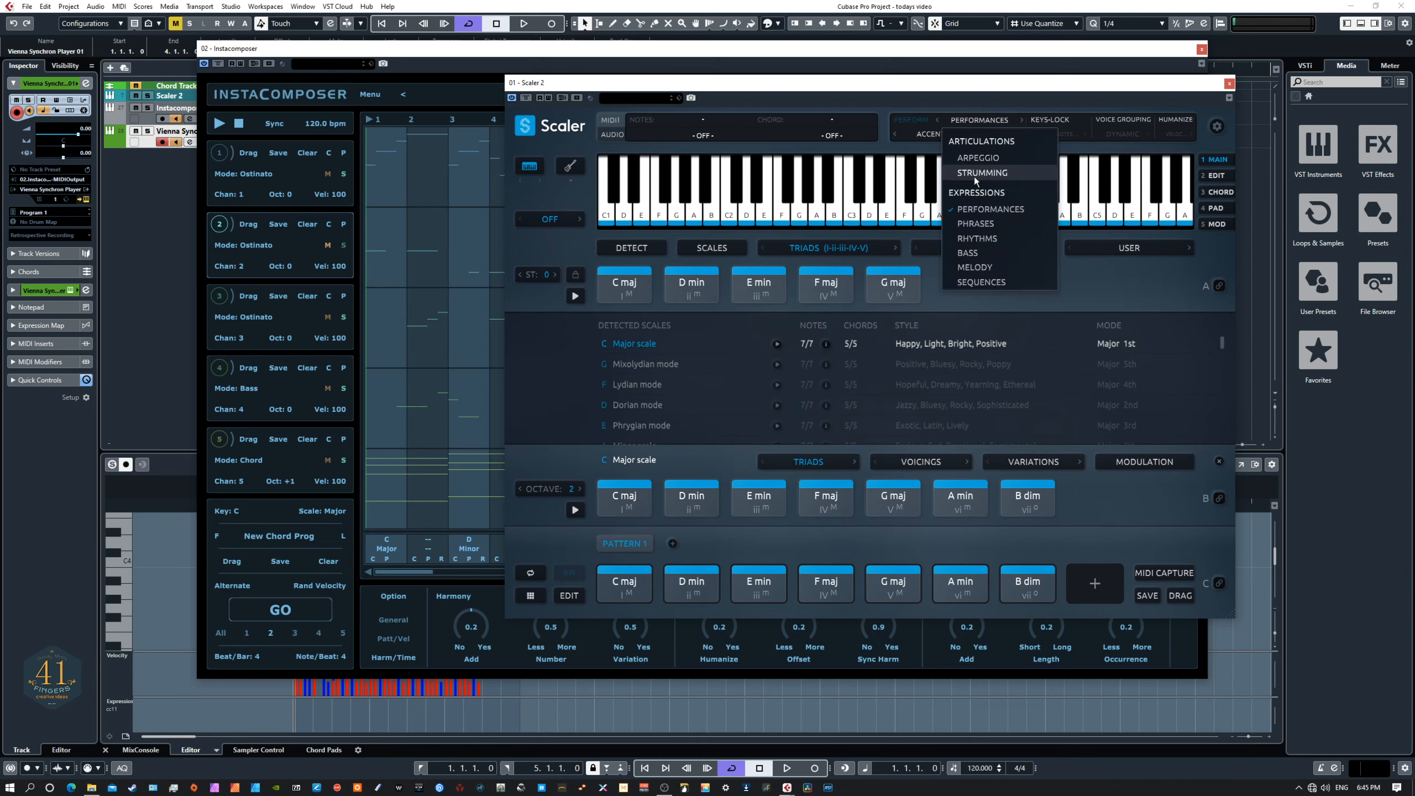
left_click(969, 224)
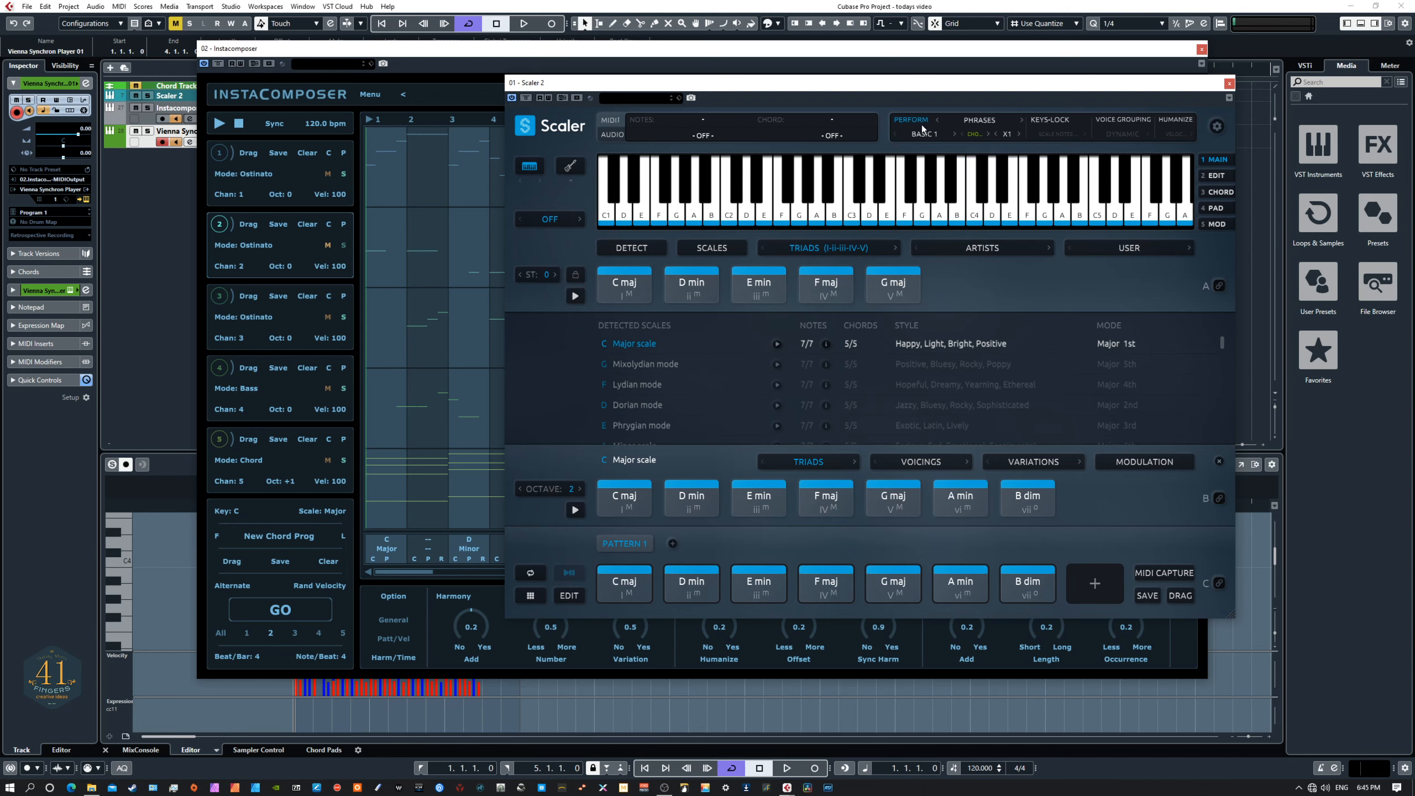
Step: Audition the E min, D min and C maj chords of Pattern 1 with the Basic 1 phrase
left_click(748, 589)
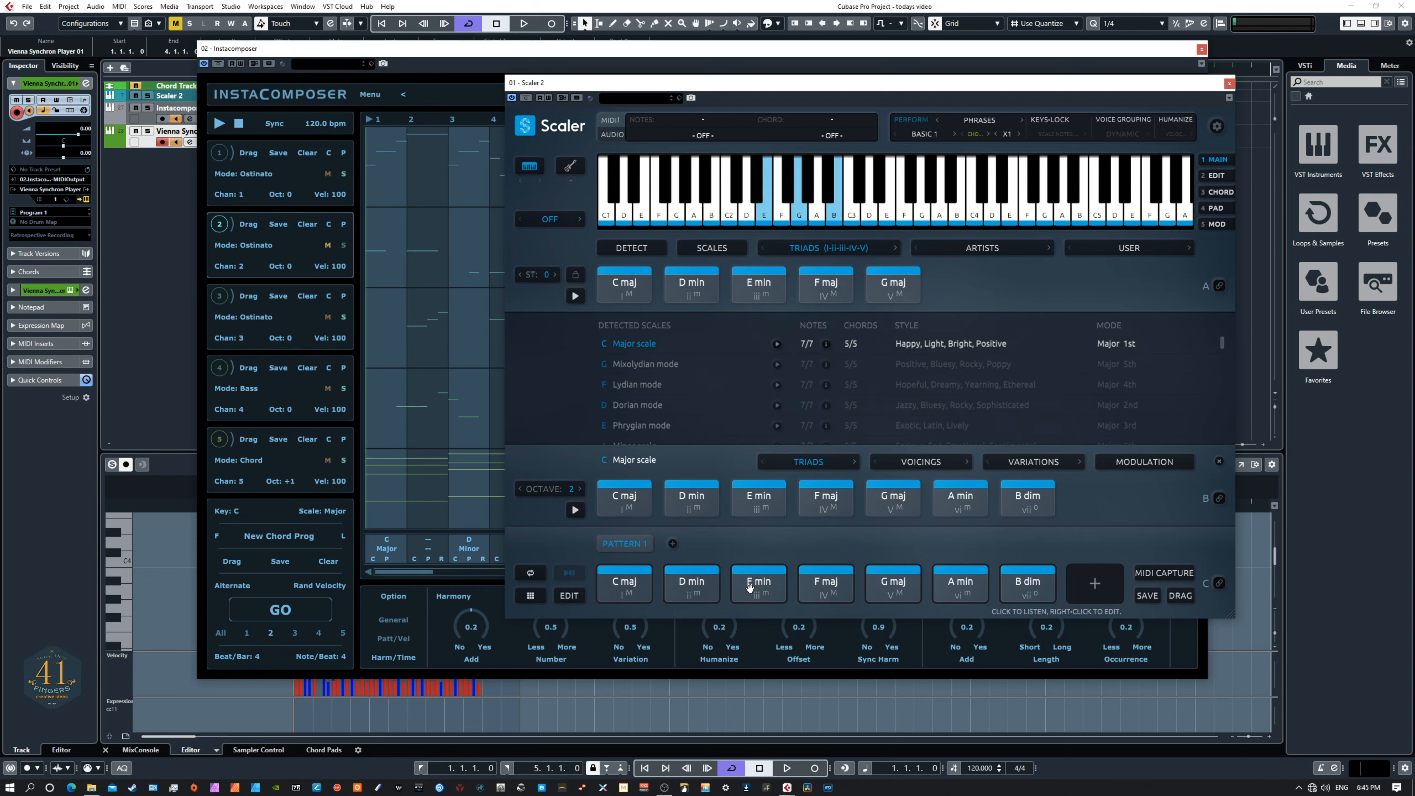
left_click(691, 590)
left_click(638, 589)
left_click(691, 595)
left_click(775, 596)
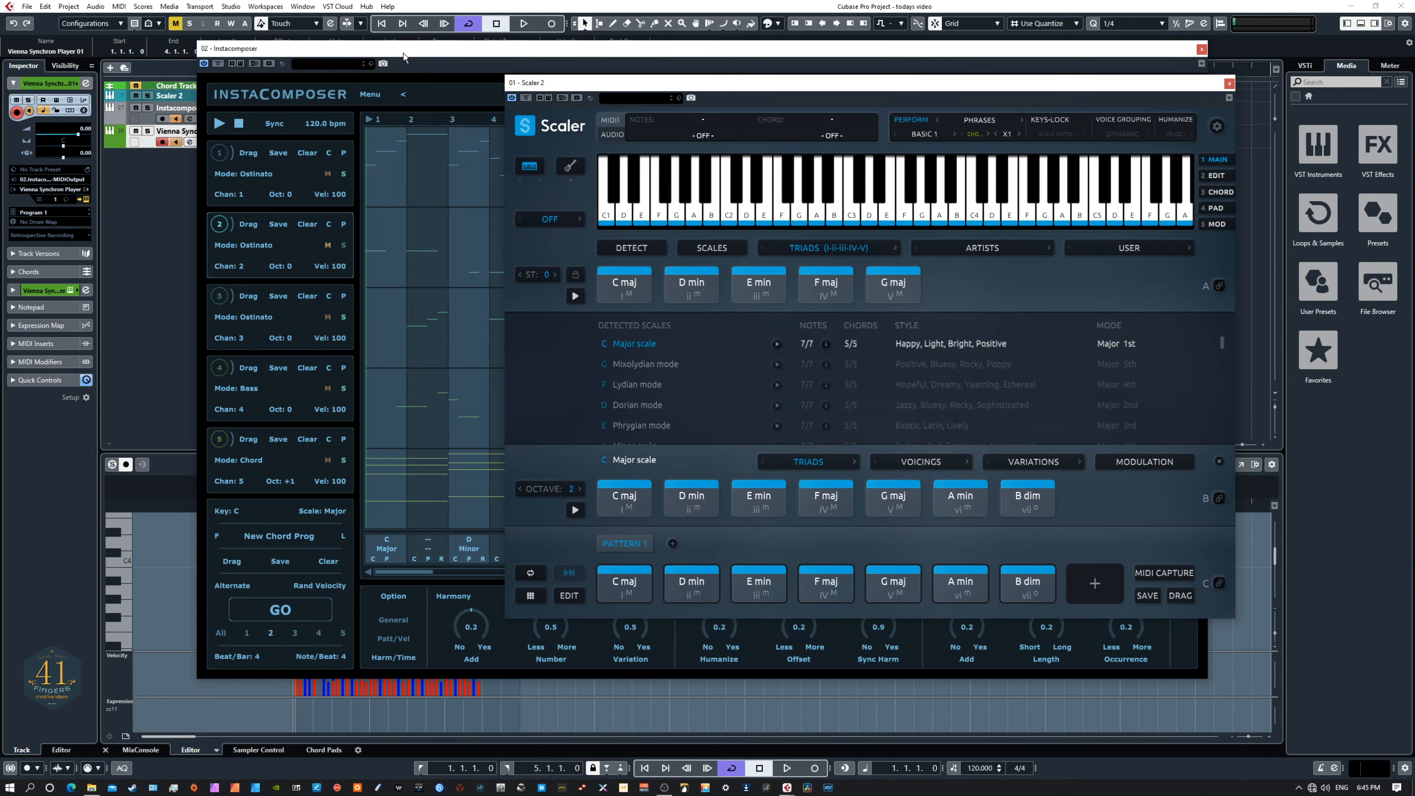
Step: Regenerate the ostinato parts on Instacomposer's tracks 2 and 1, and shift its window slightly over the project
left_click(330, 172)
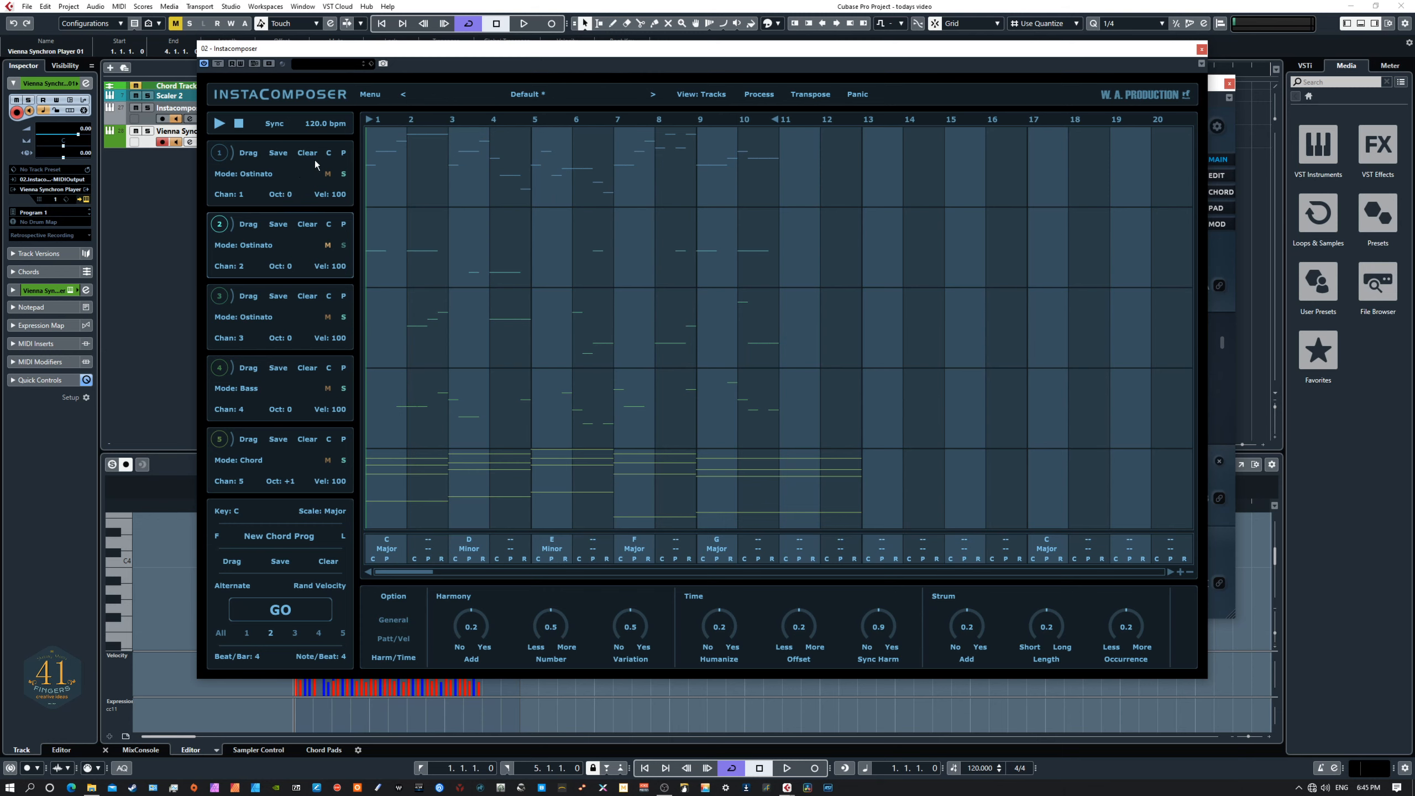
left_click(292, 172)
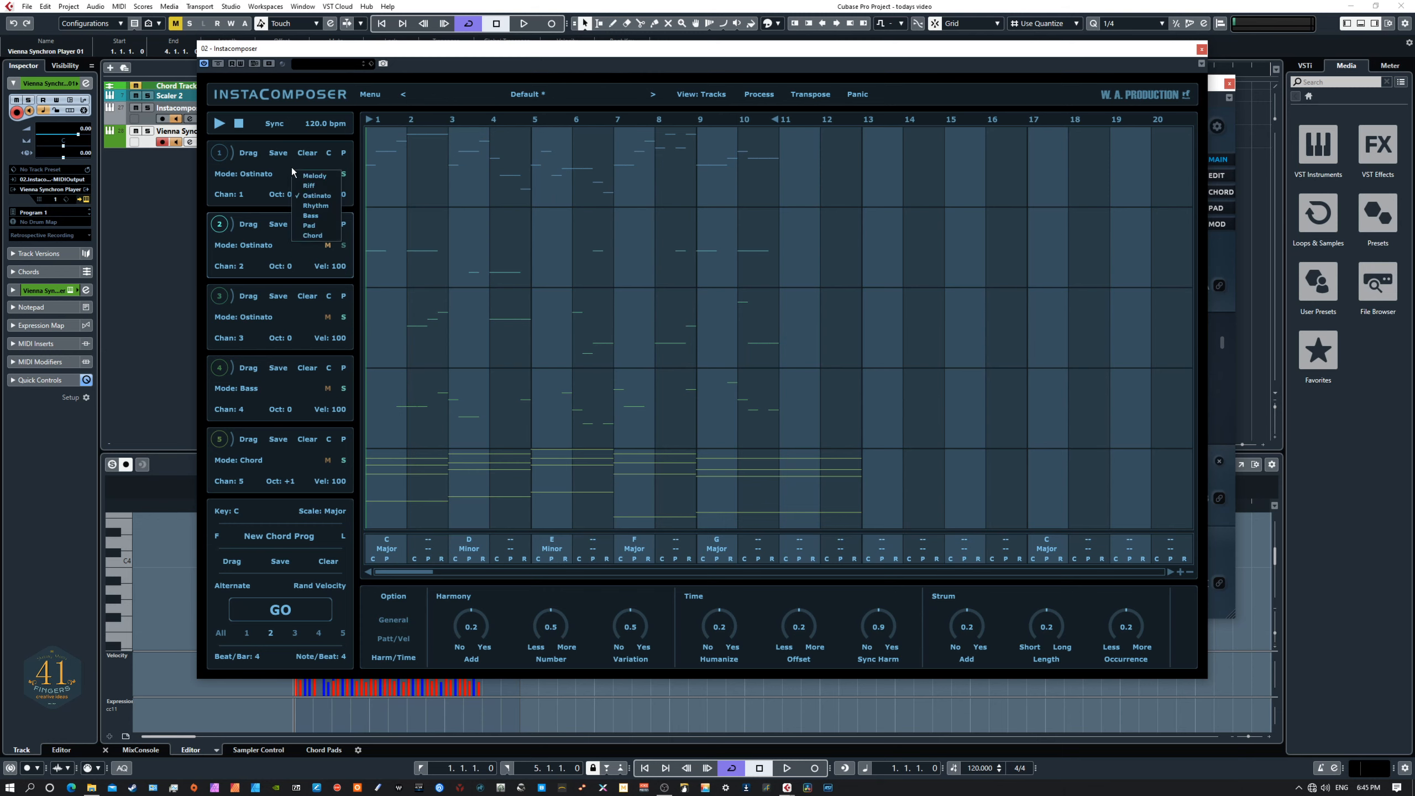
left_click(281, 610)
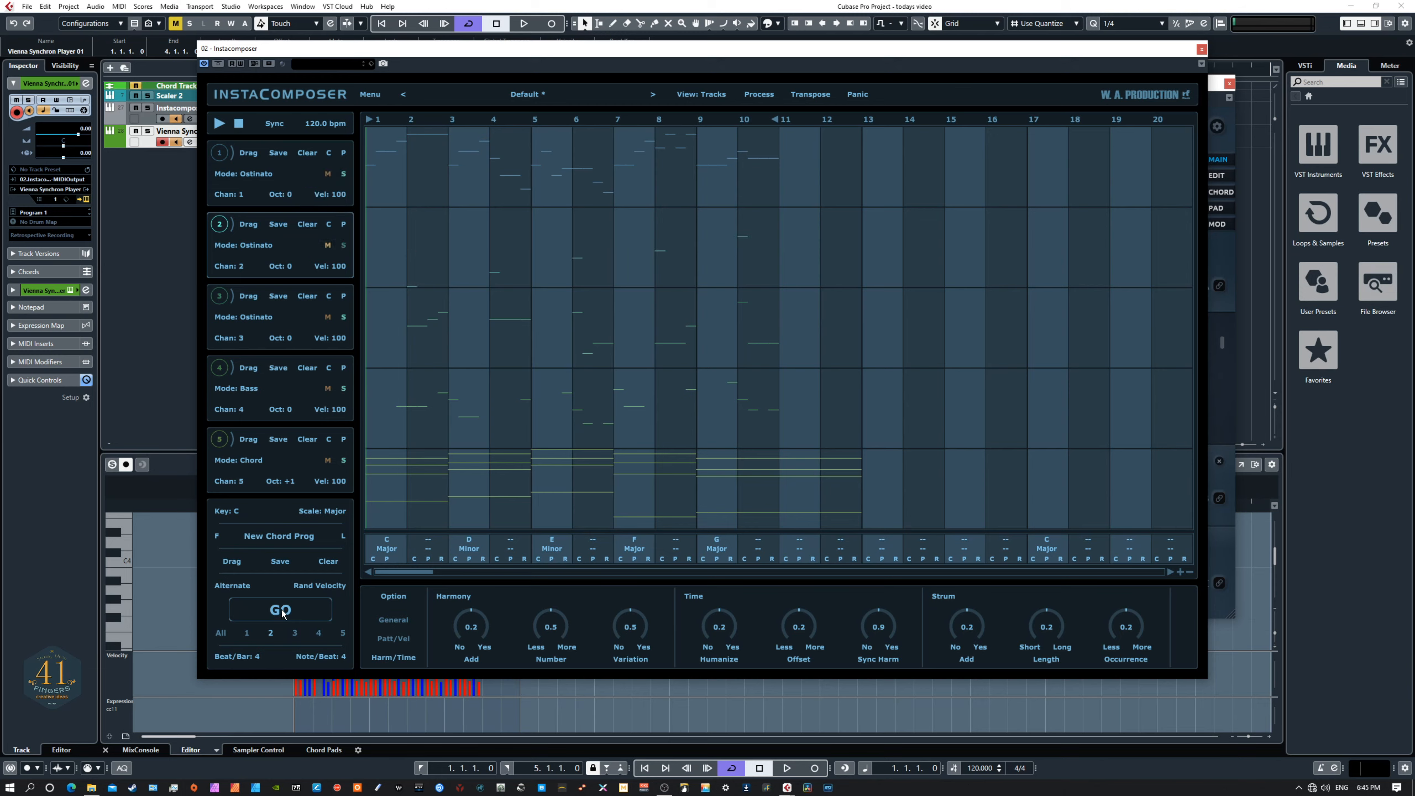
left_click(219, 153)
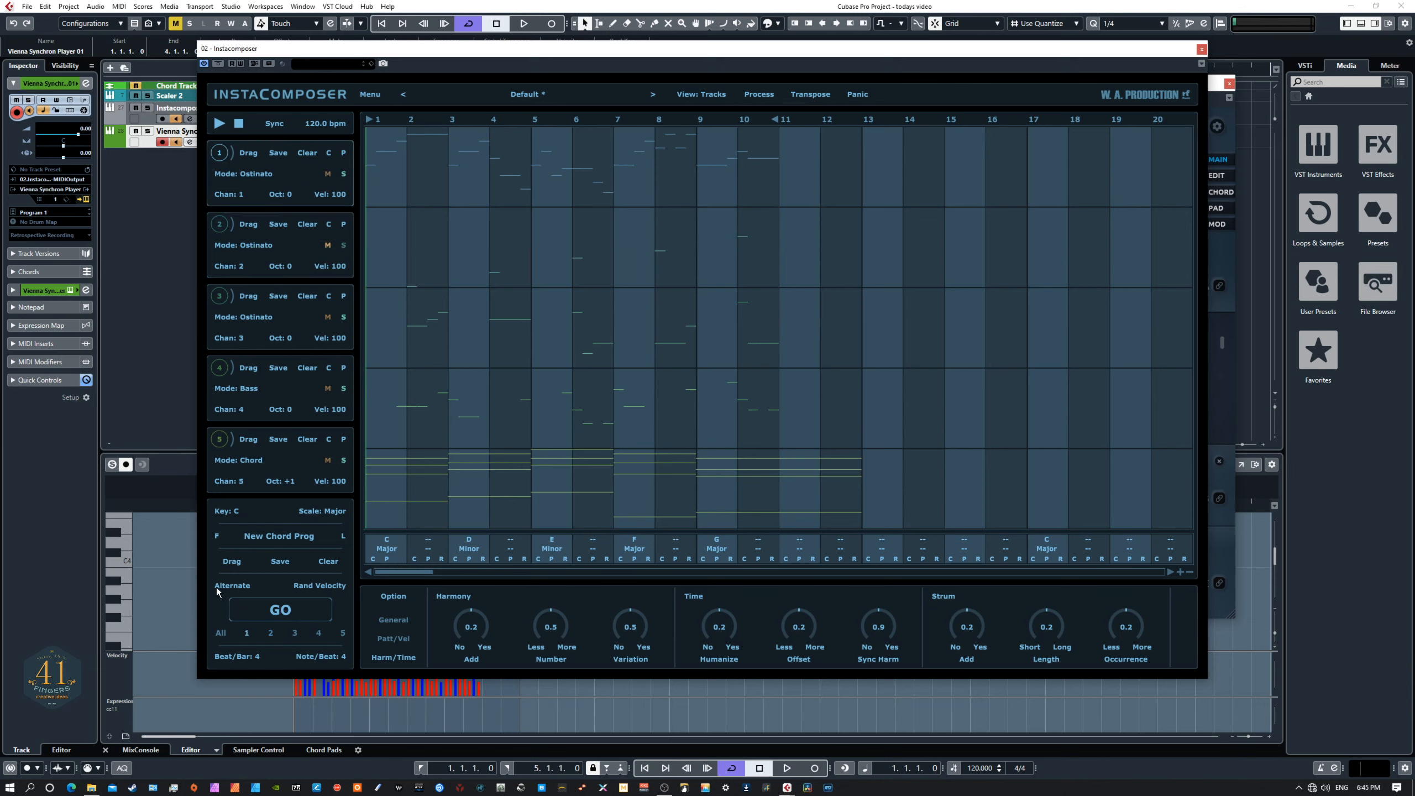
left_click(267, 610)
left_click_drag(650, 52, 611, 89)
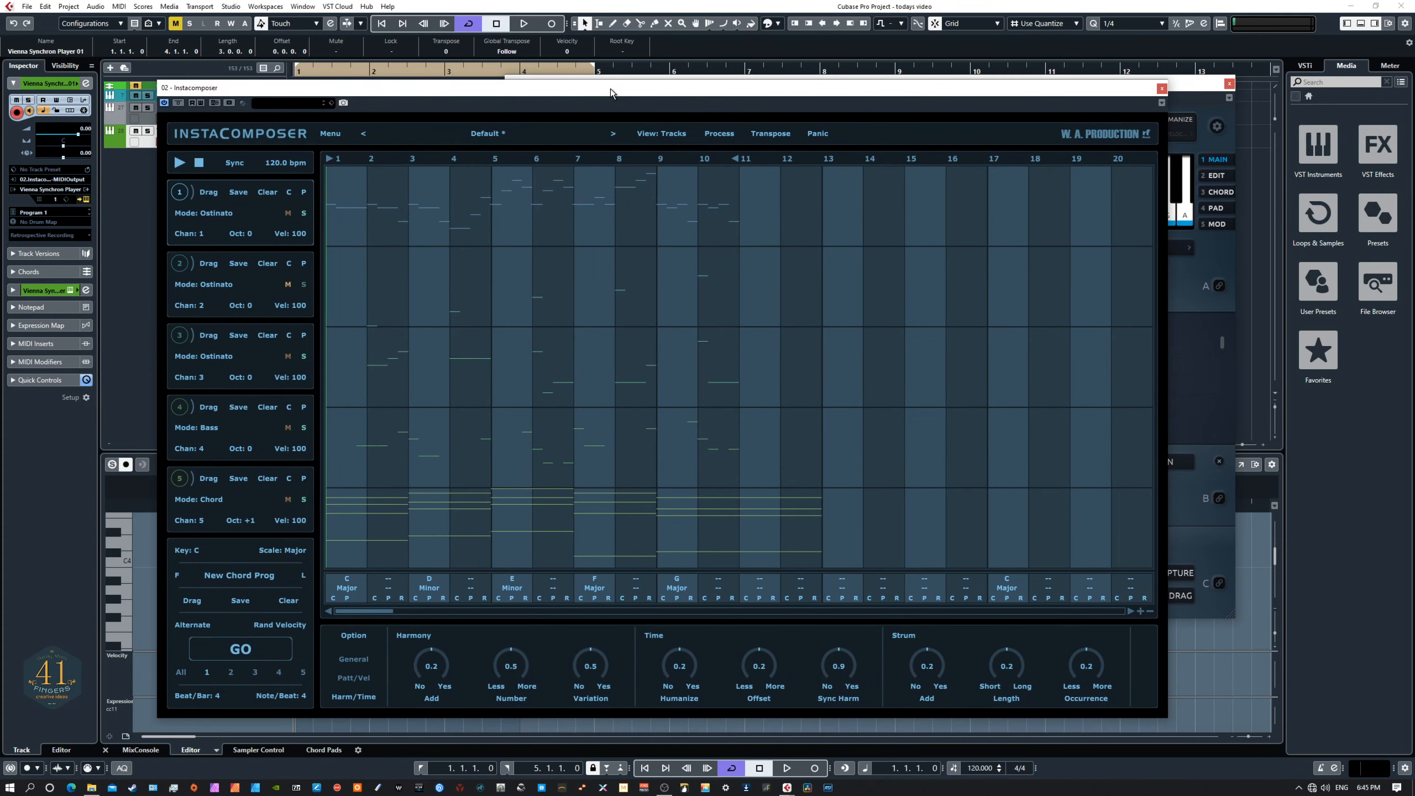